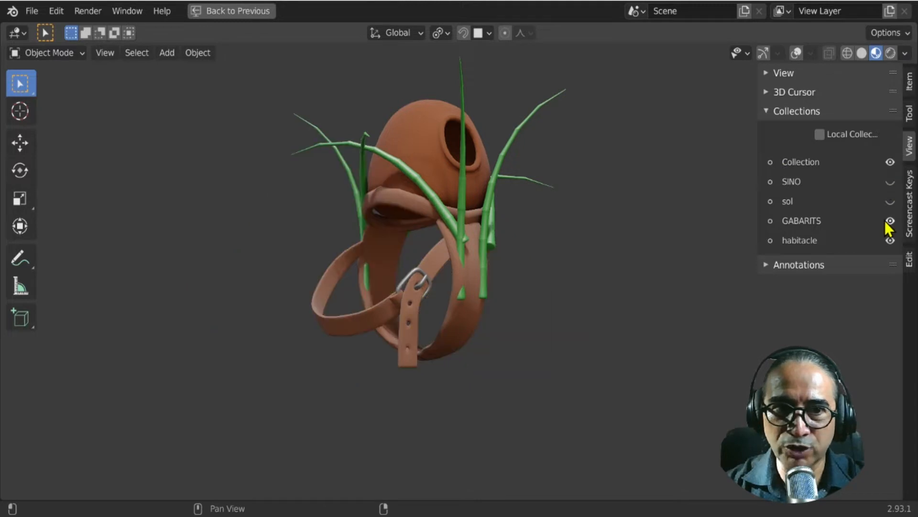
- Toggle the visibility of the SINO and sol collections, leaving both shown in the viewport
left_click(890, 182)
left_click(891, 202)
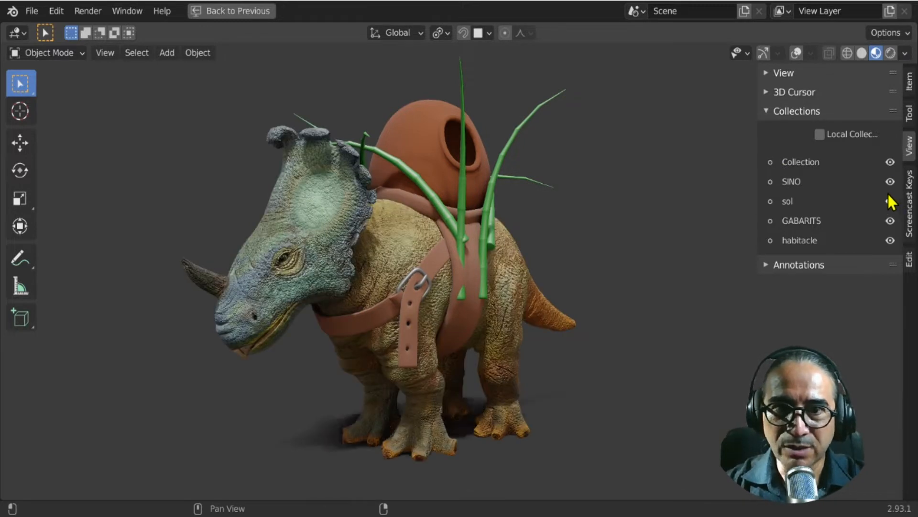
left_click(890, 201)
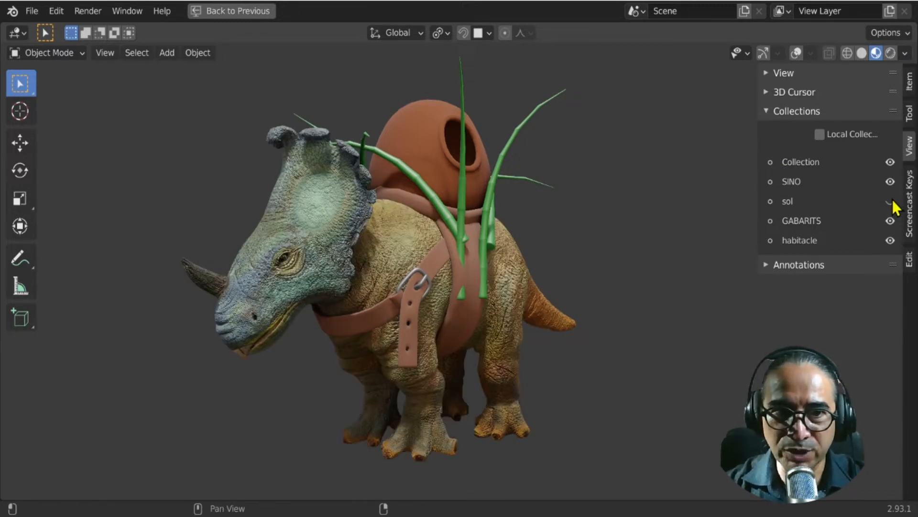
left_click(890, 181)
left_click(890, 182)
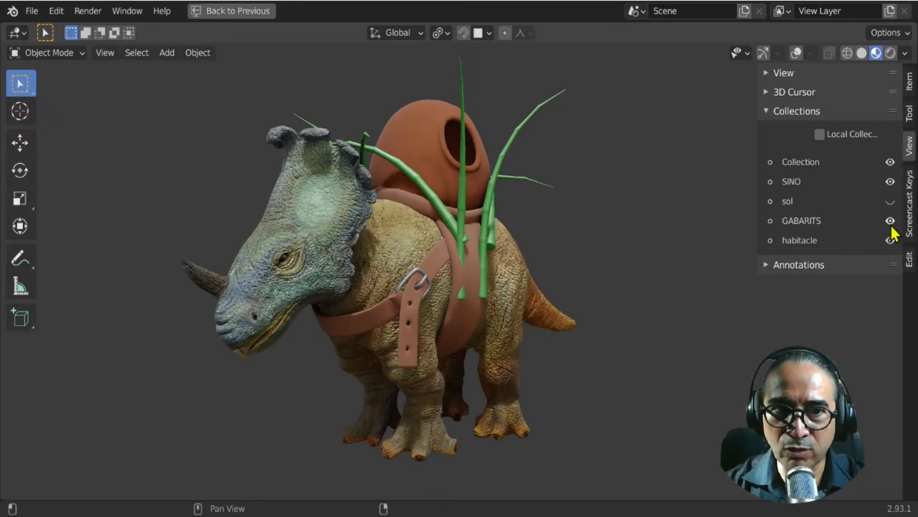
left_click(891, 201)
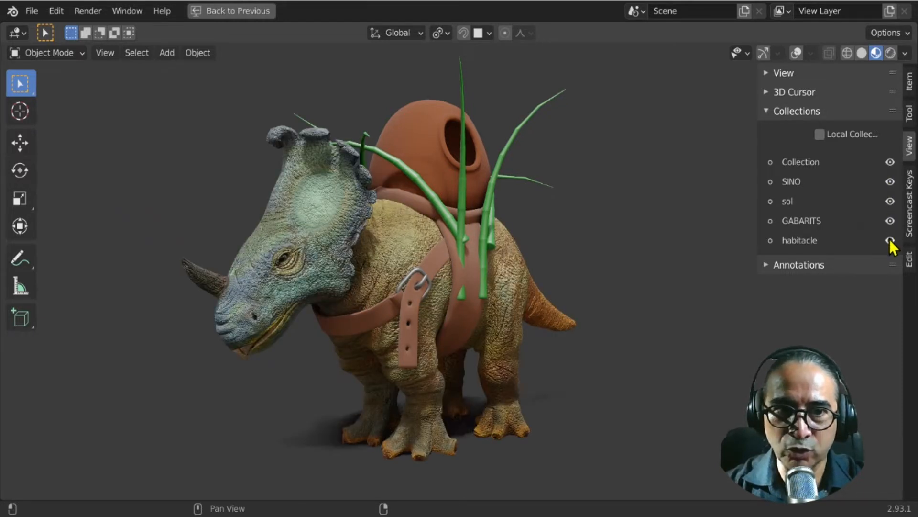
- Save the current file and open the recent file Basemesh-sinoceratops-17.blend
middle_click_drag(472, 240, 523, 349)
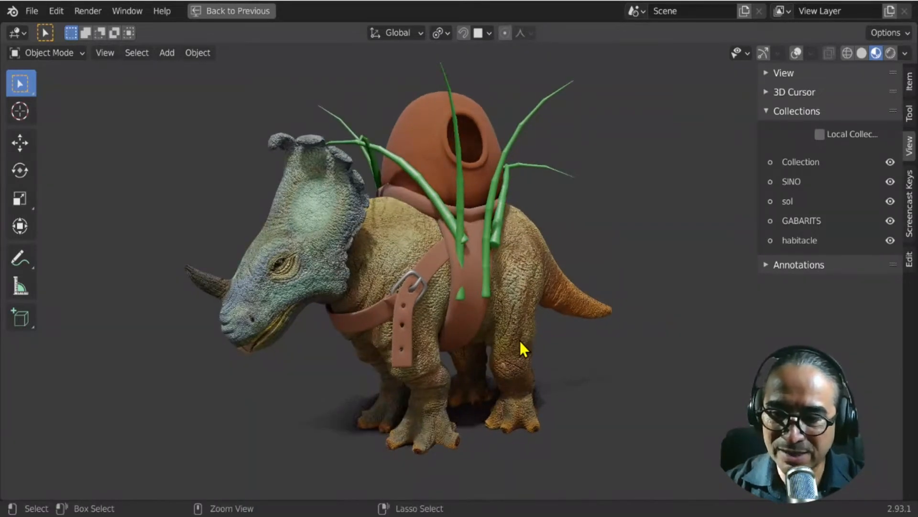
key("ctrl+s")
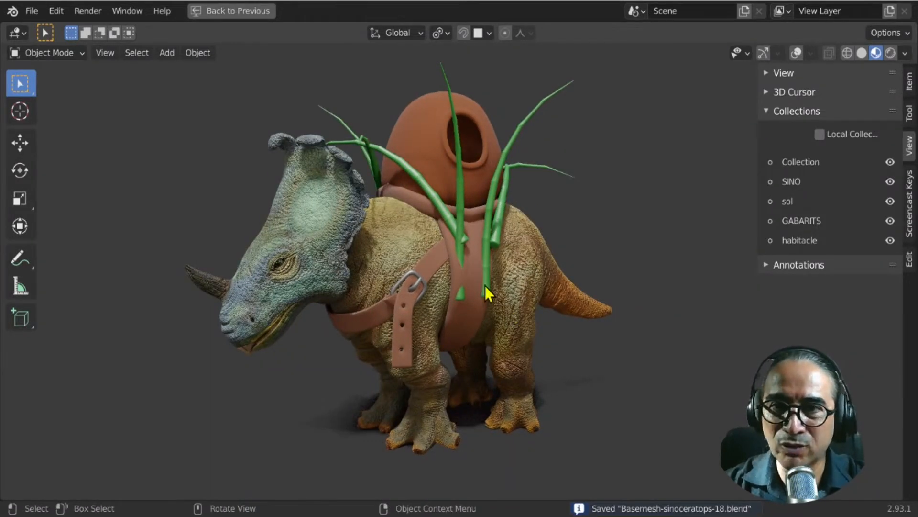
left_click(31, 10)
mouse_move(84, 59)
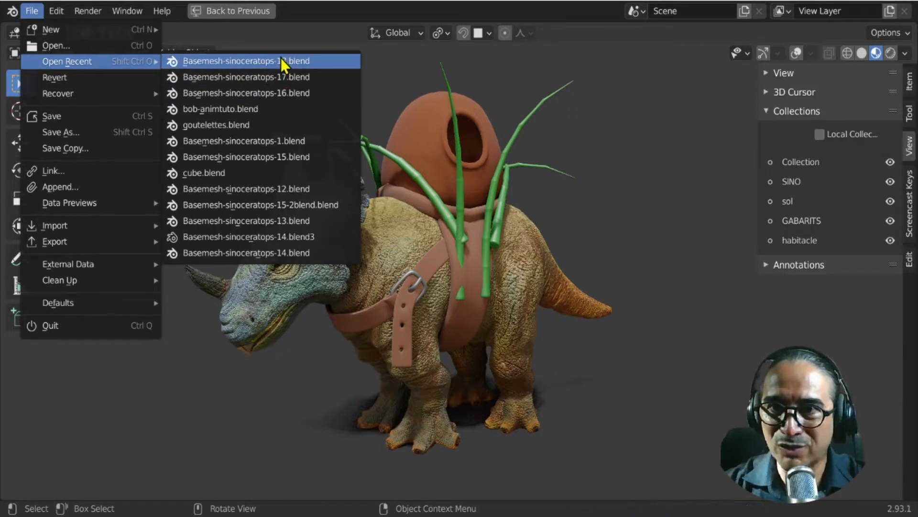
left_click(251, 77)
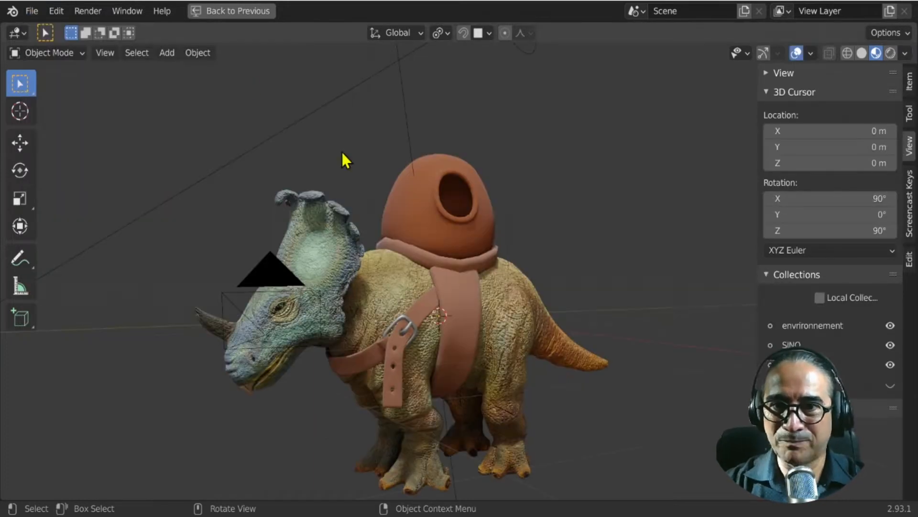
- Restore the full layout from the maximized viewport and enlarge the outliner to list the whole scene
middle_click_drag(420, 367, 469, 363)
scroll(470, 363, "up", 3)
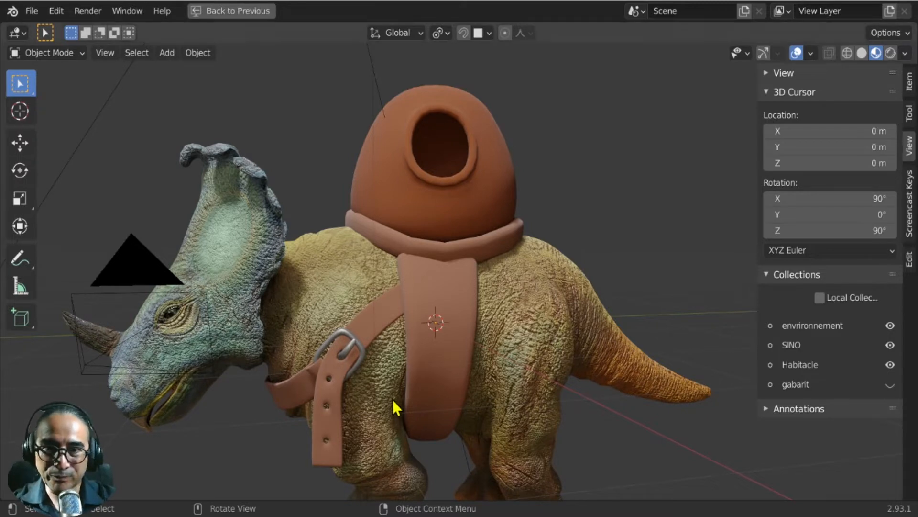
middle_click_drag(379, 410, 486, 261)
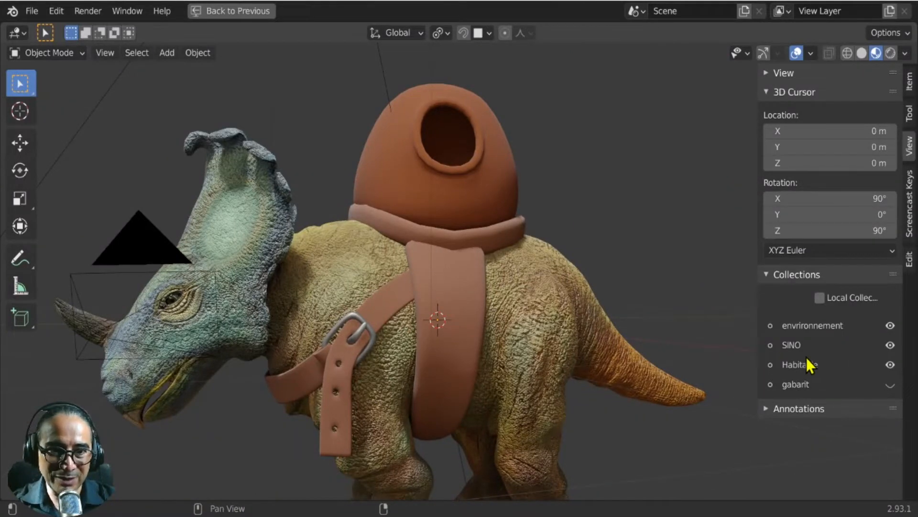
key("ctrl")
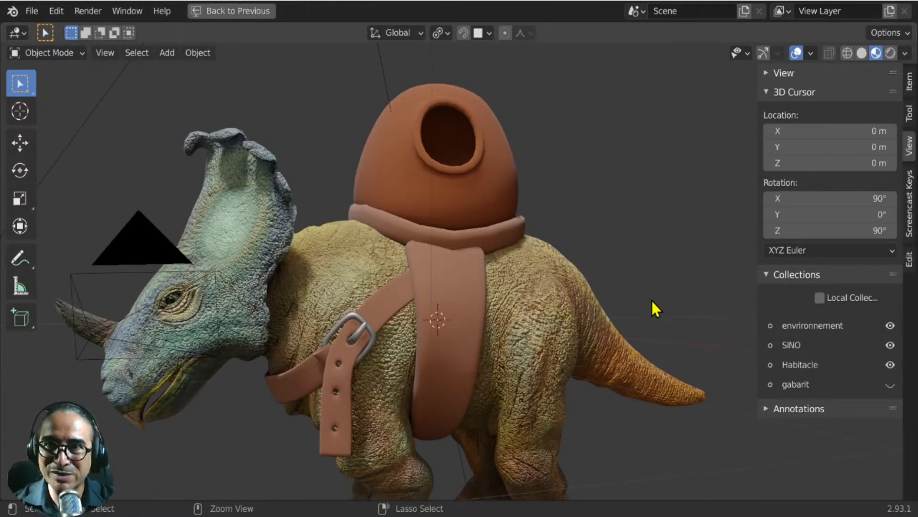
key("ctrl+space")
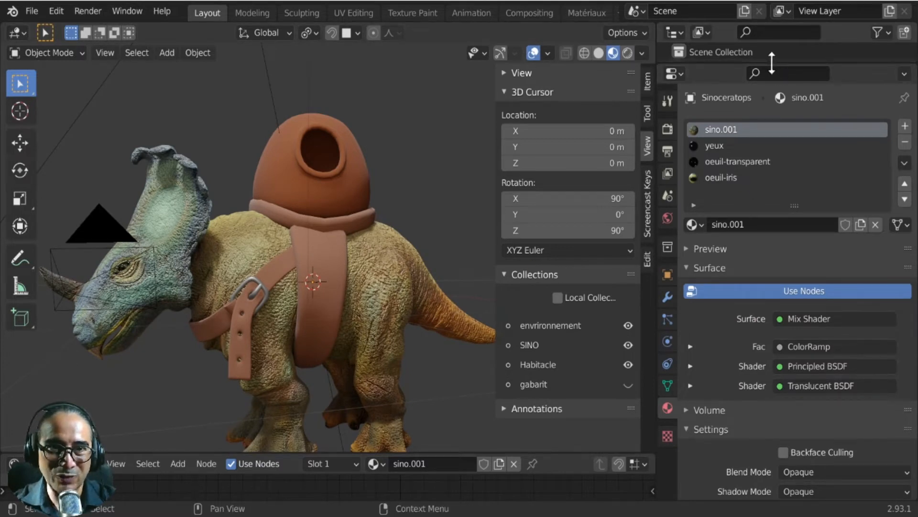
left_click_drag(768, 67, 776, 346)
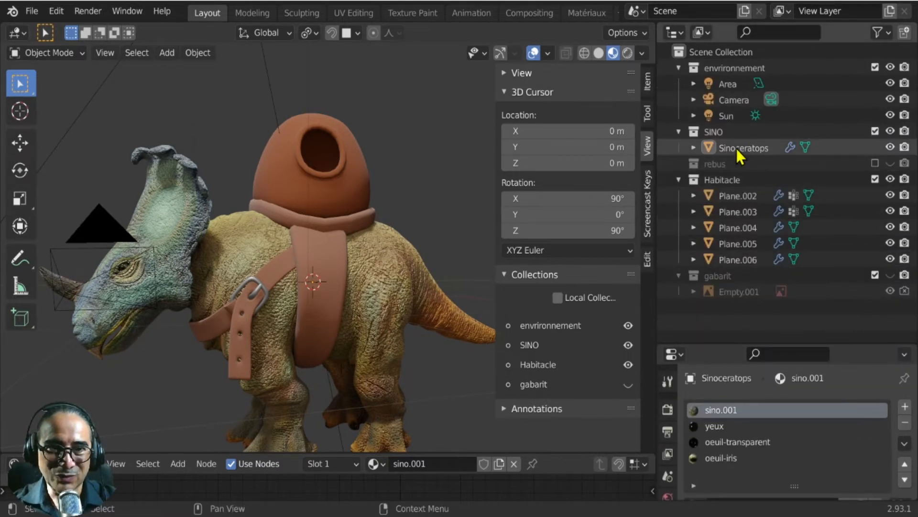
- Delete the Habitacle collection while keeping its plane objects in the scene
left_click(716, 182)
right_click(716, 182)
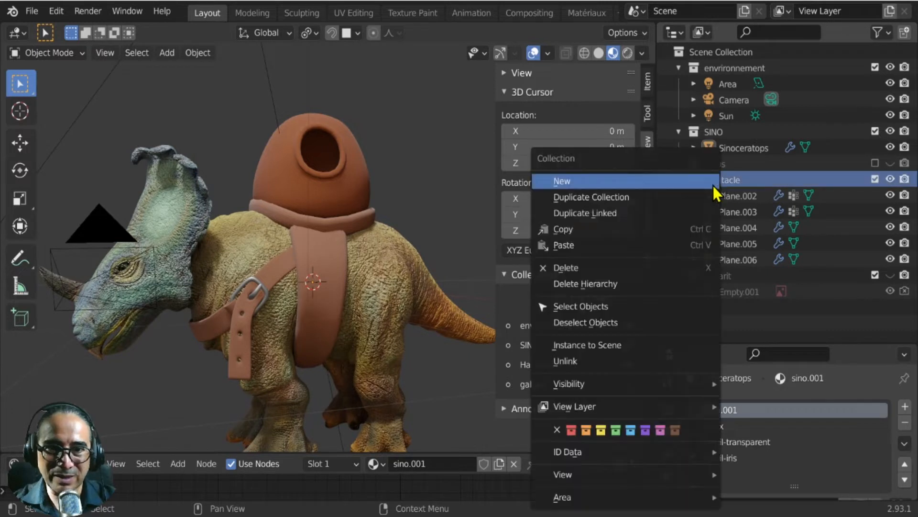
left_click(584, 268)
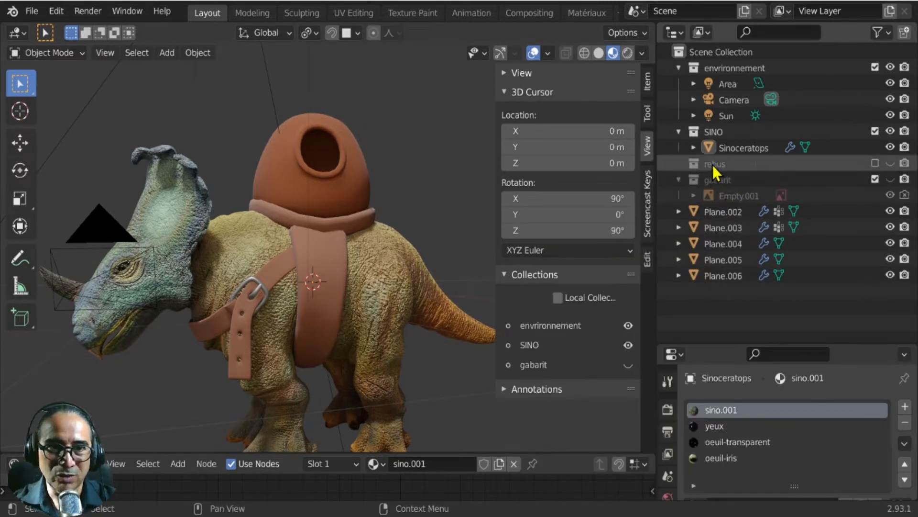
- Rename the collection that holds the Area, Camera and Sun objects as "collection"
left_click(707, 67)
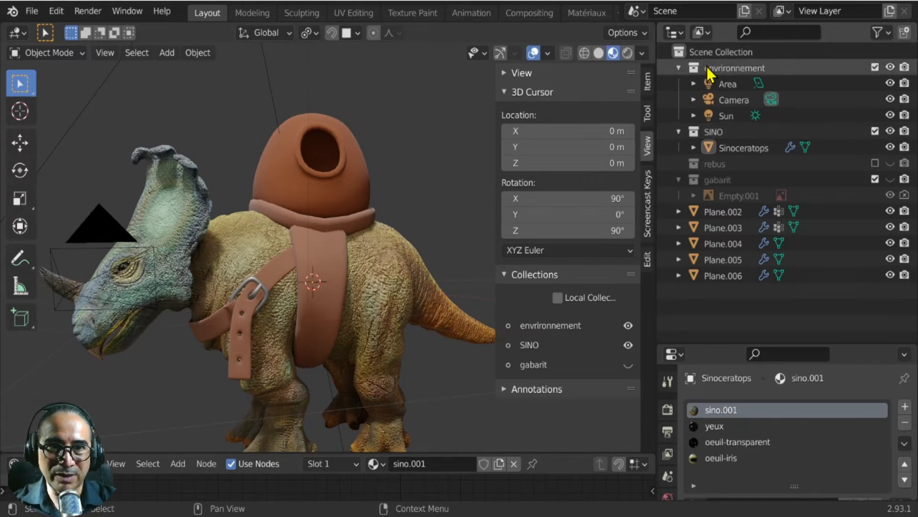
double_click(707, 67)
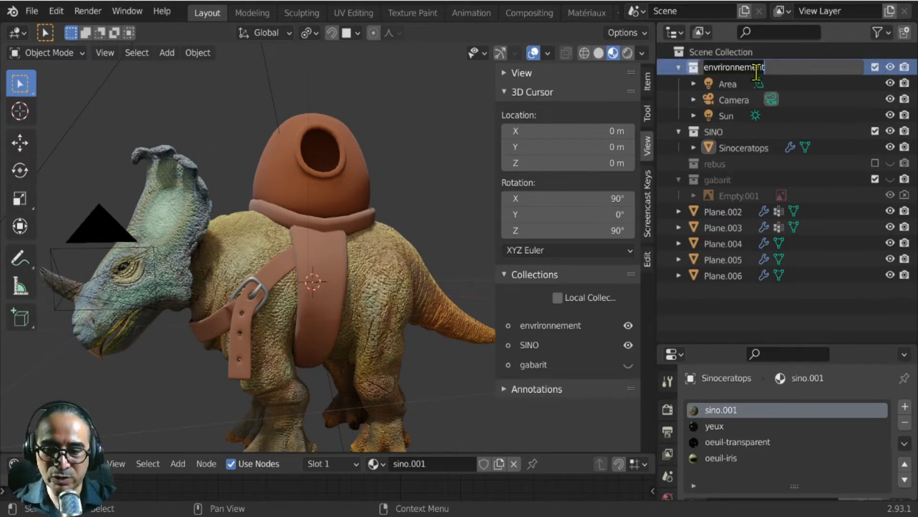
type("collection")
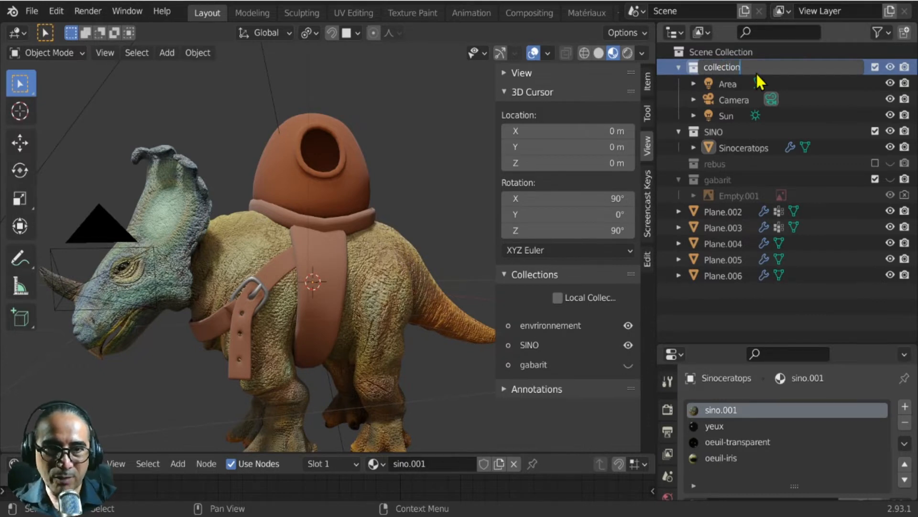
key("Return")
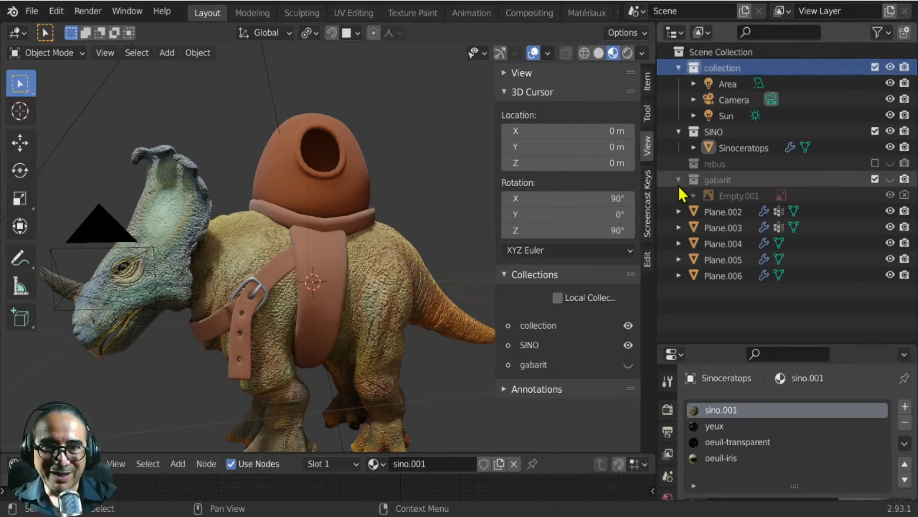
- Collapse the 3D Cursor settings and maximize the 3D viewport with the collections list displayed
left_click_drag(657, 187, 716, 188)
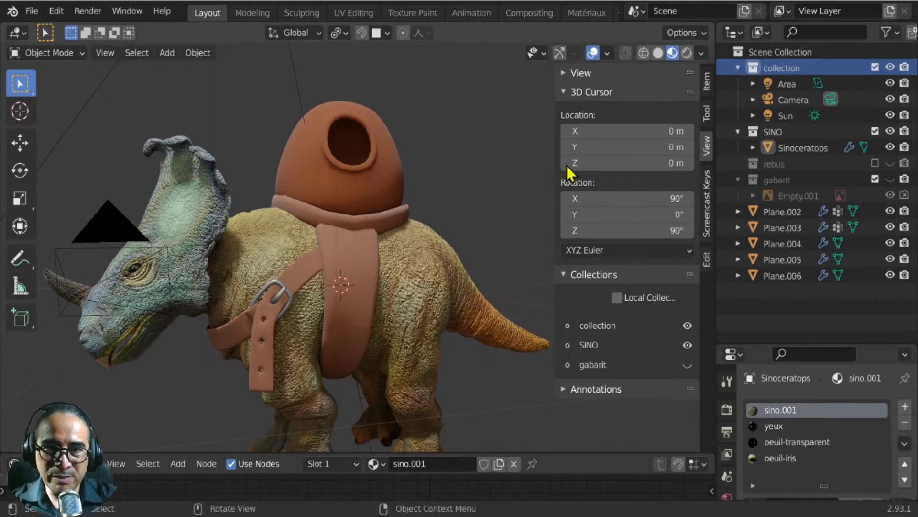
left_click(571, 92)
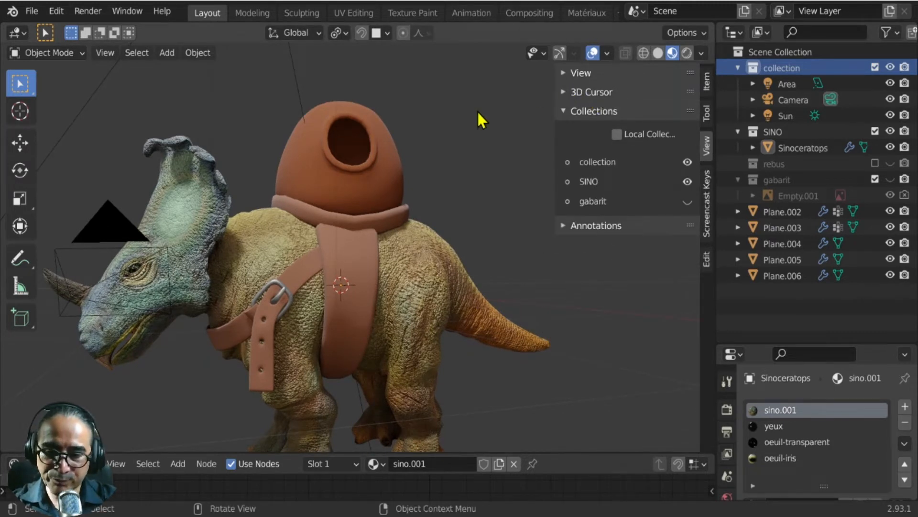
key("n")
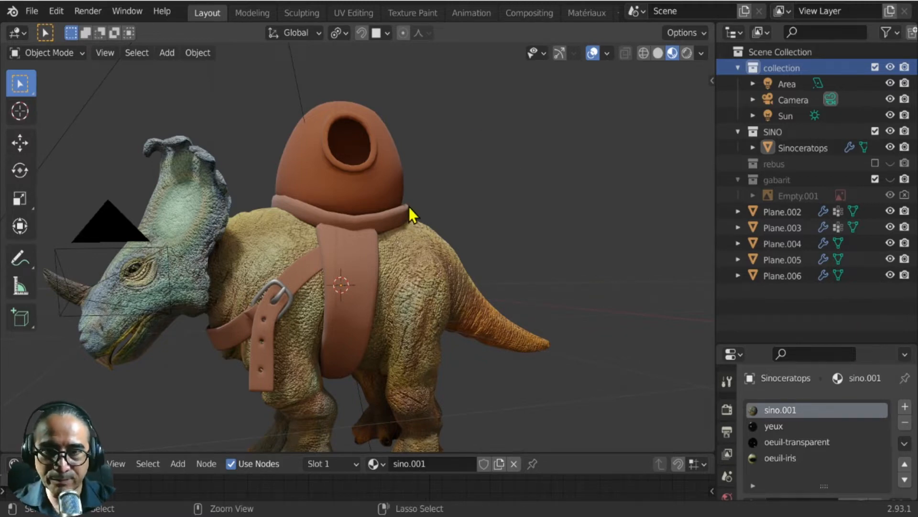
key("ctrl+space")
key("n")
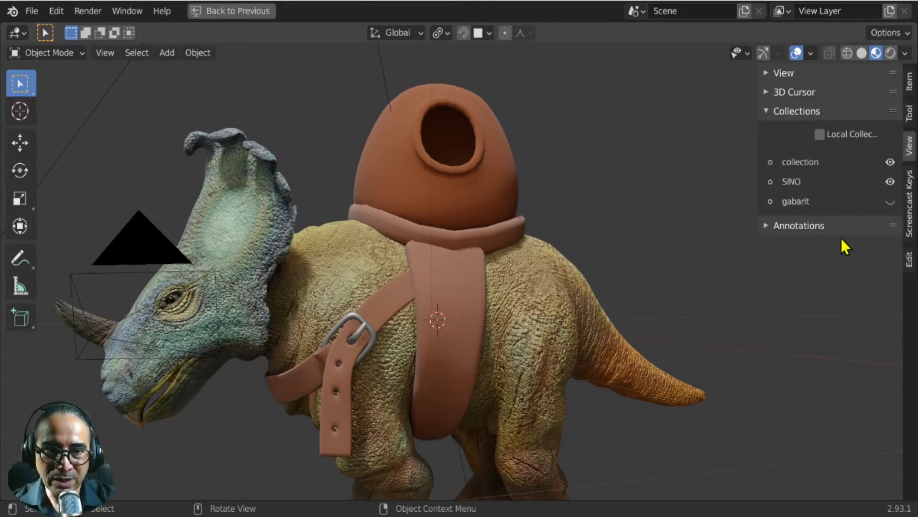
left_click(771, 112)
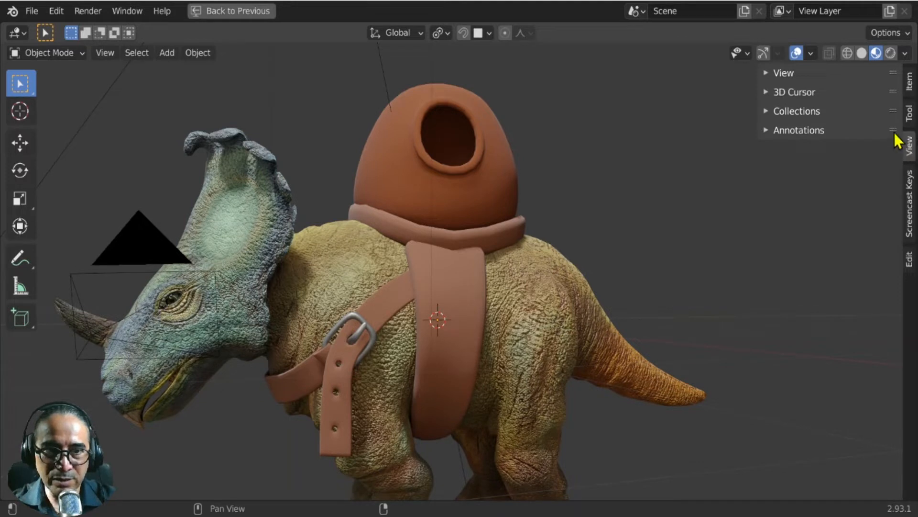
left_click(771, 112)
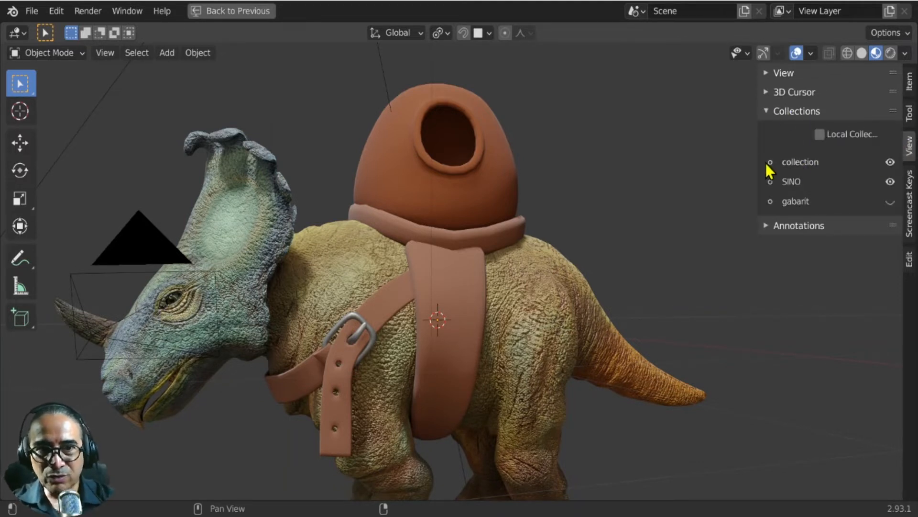
- Hide and show again the "collection" and SINO collections, and make the gabarit collection visible
left_click(889, 163)
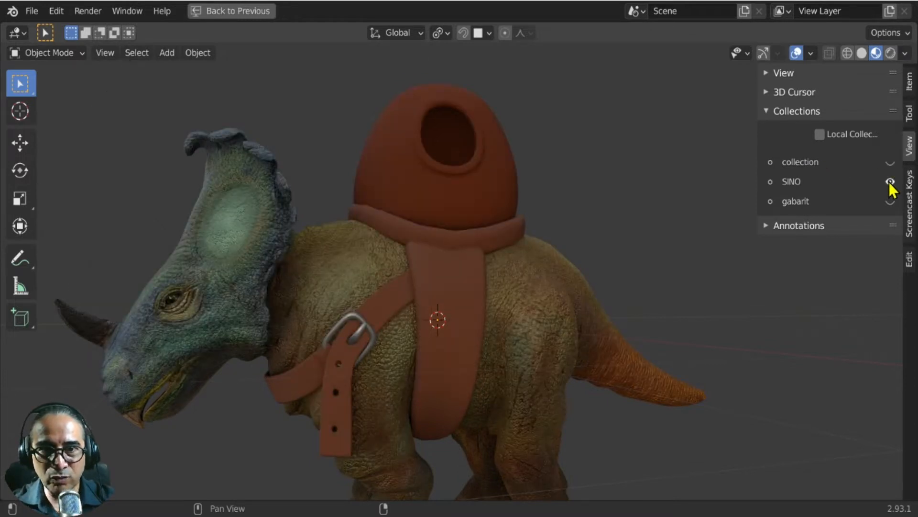
left_click(890, 182)
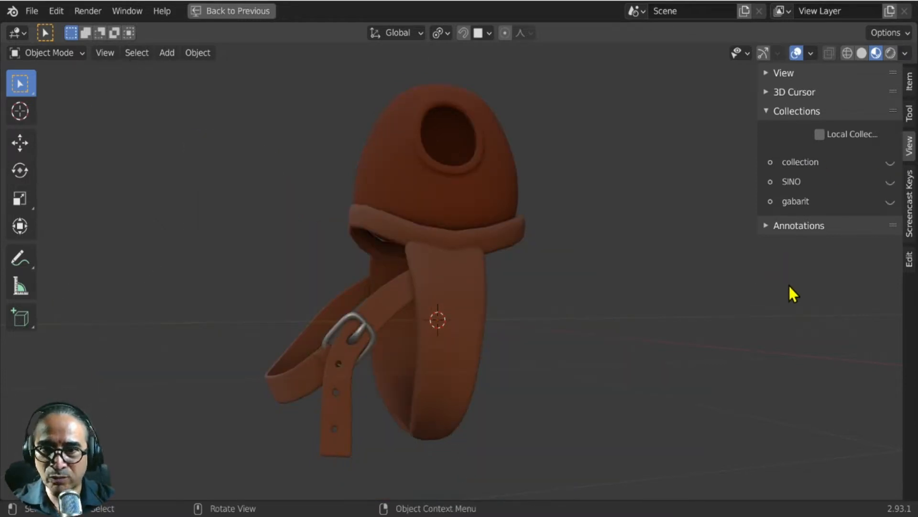
left_click(890, 162)
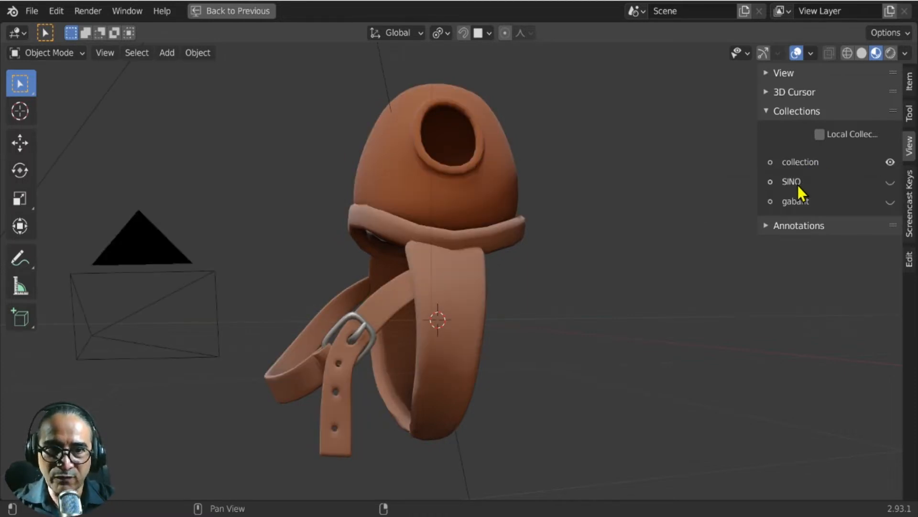
left_click(890, 182)
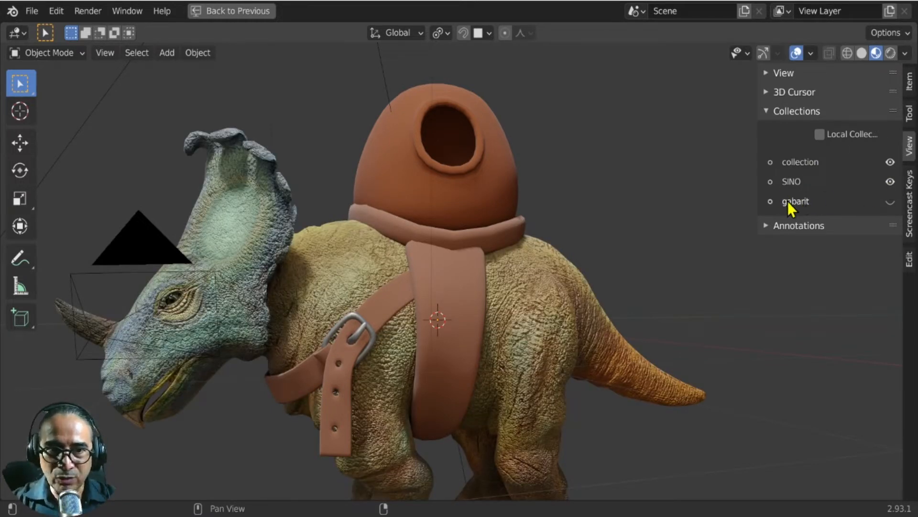
left_click(890, 202)
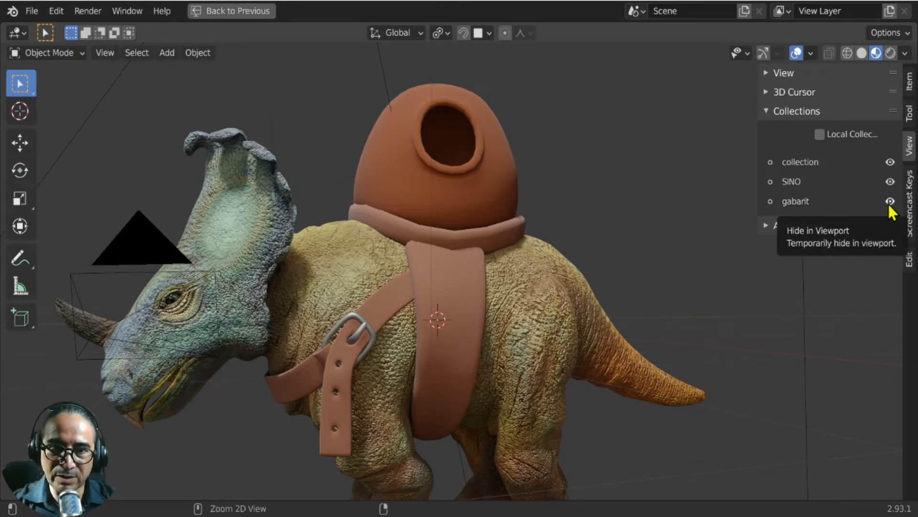
- Restore the full layout and delete the gabarit collection while keeping its reference image in the scene
key("ctrl+space")
left_click(774, 178)
right_click(773, 178)
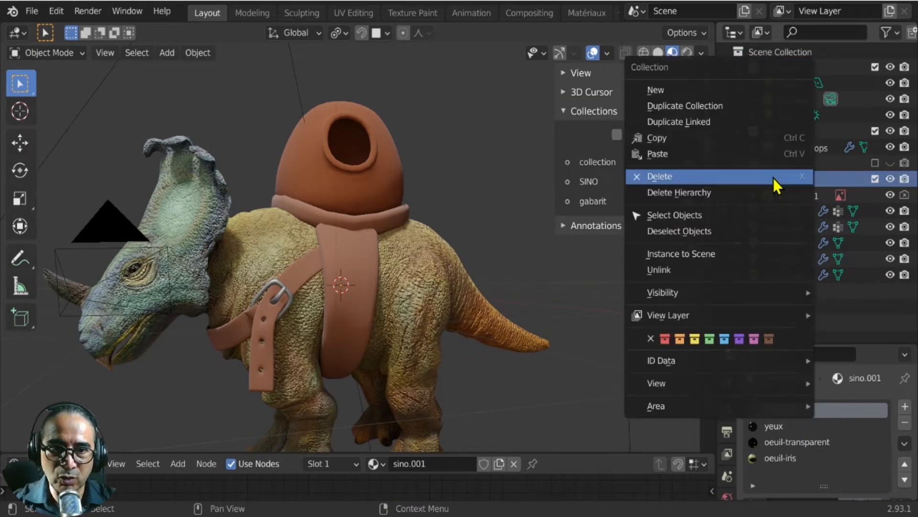
left_click(679, 177)
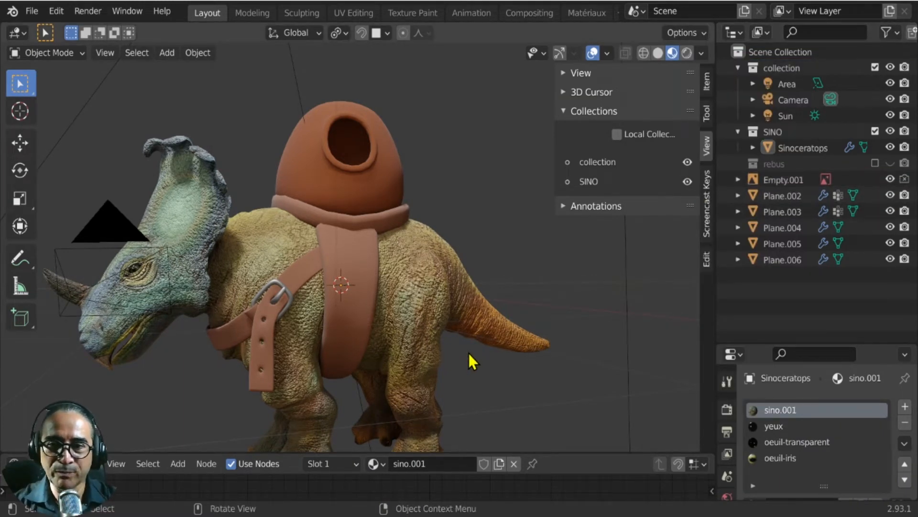
- Switch to the right orthographic view and select the Empty.001 reference image behind the sinoceratops
middle_click_drag(470, 355, 429, 302)
key("KP_3")
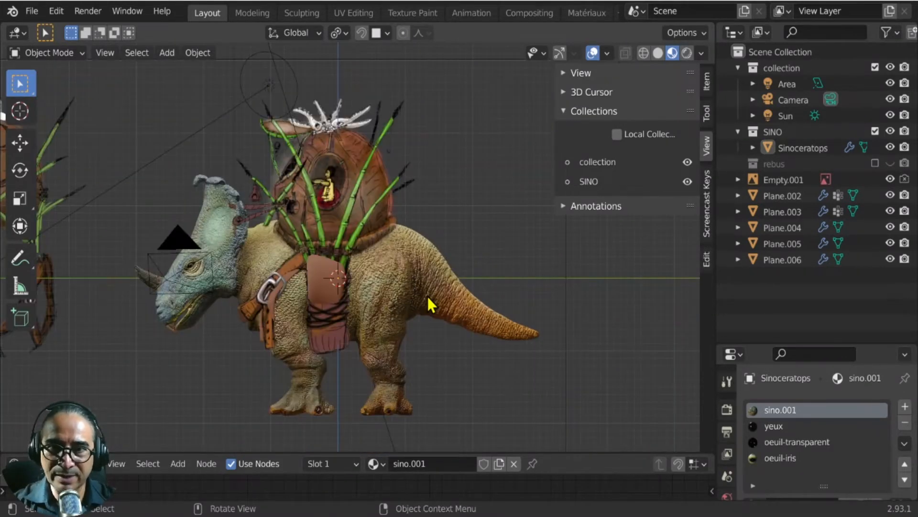
left_click(367, 167)
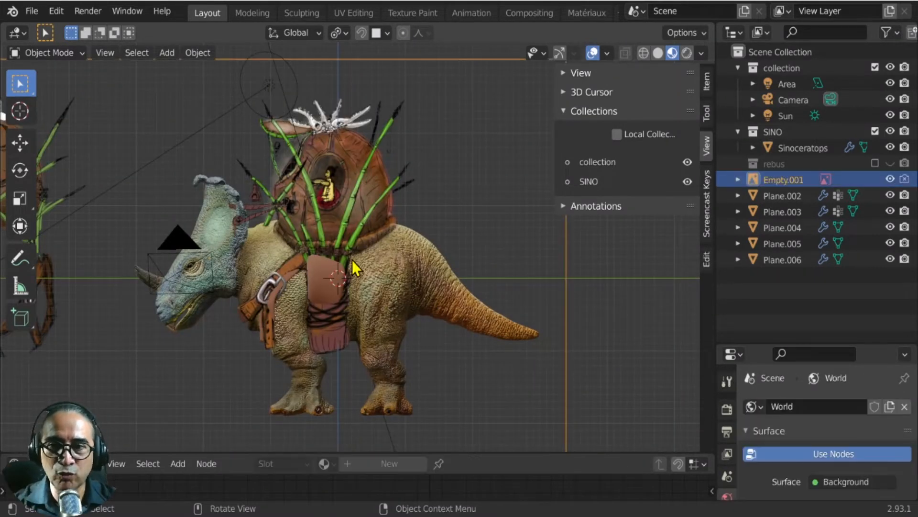
key("KP_Decimal")
middle_click_drag(369, 256, 417, 266)
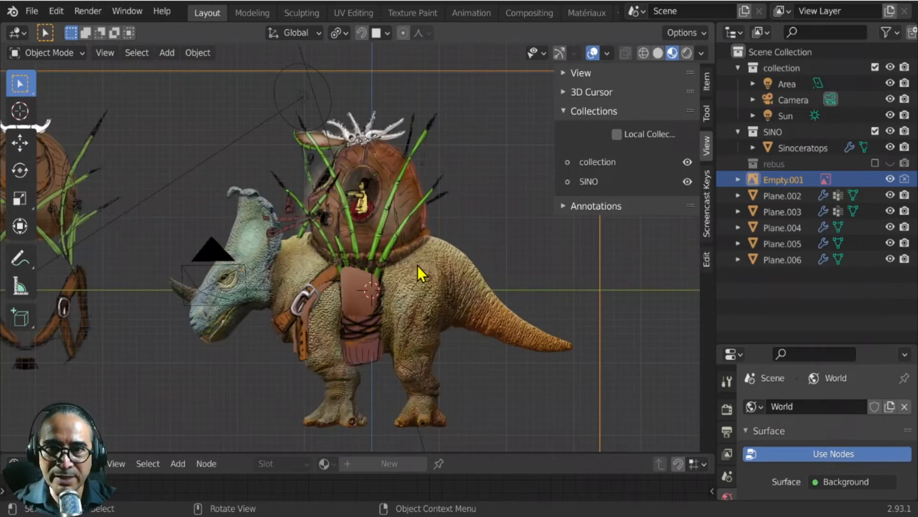
- Move the Empty.001 reference image into a new collection named Gabarit
scroll(338, 102, "up", 4)
scroll(317, 277, "down", 6)
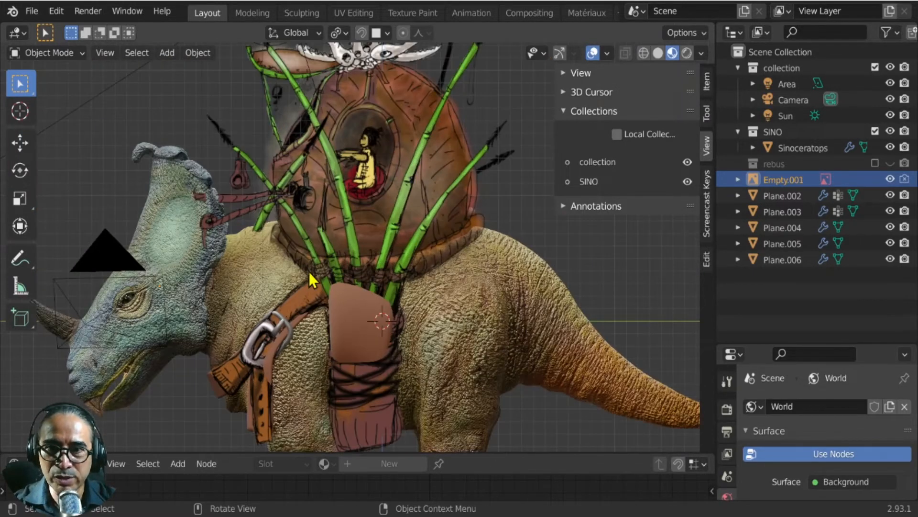
key("KP_3")
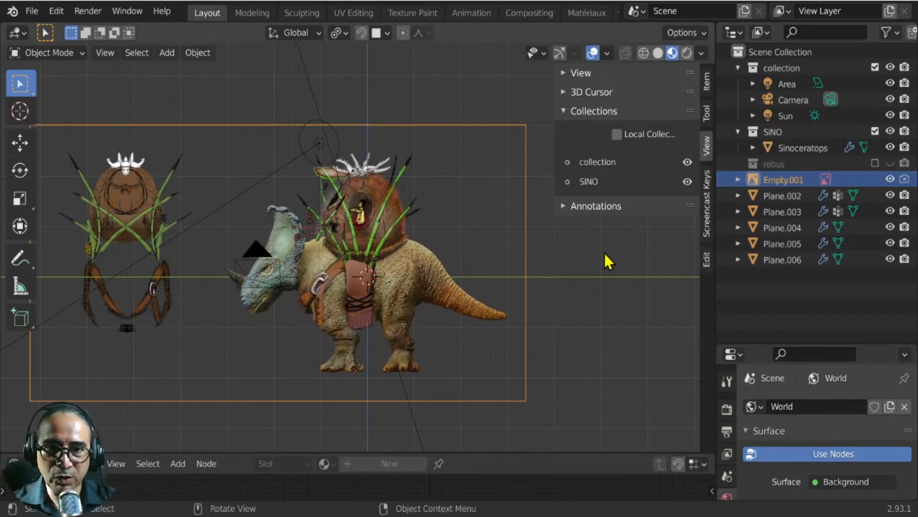
middle_click_drag(428, 263, 406, 263)
scroll(405, 263, "down", 3)
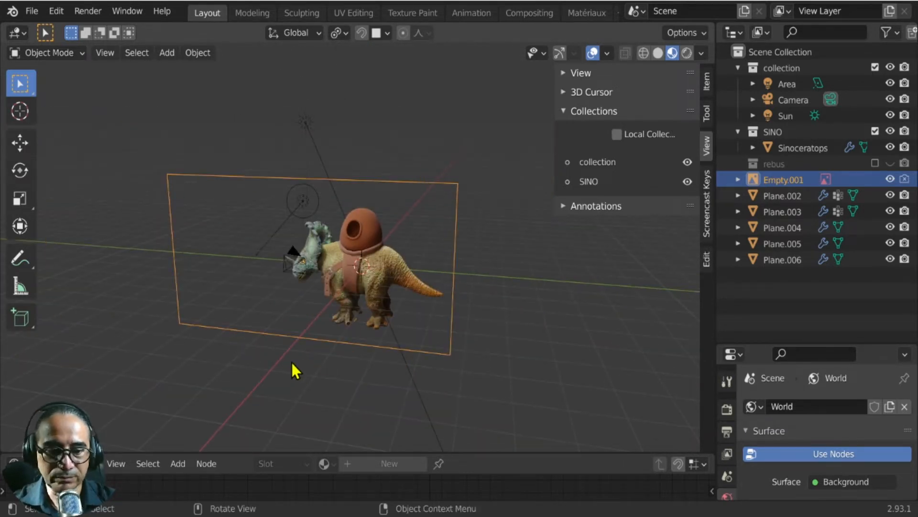
middle_click_drag(282, 381, 338, 273)
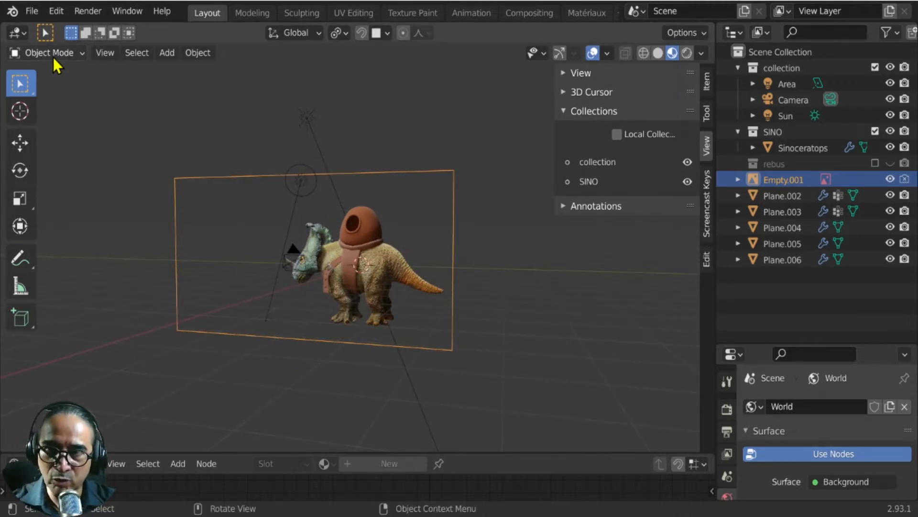
key("m")
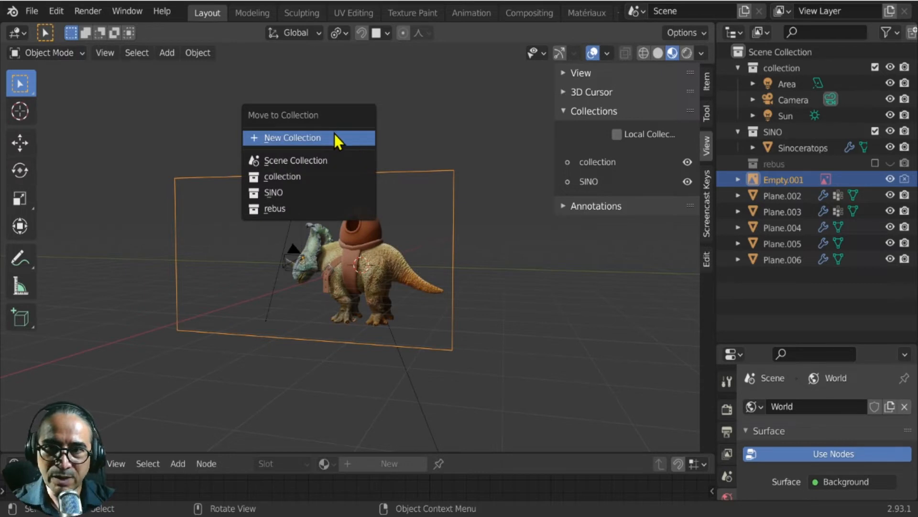
left_click(293, 142)
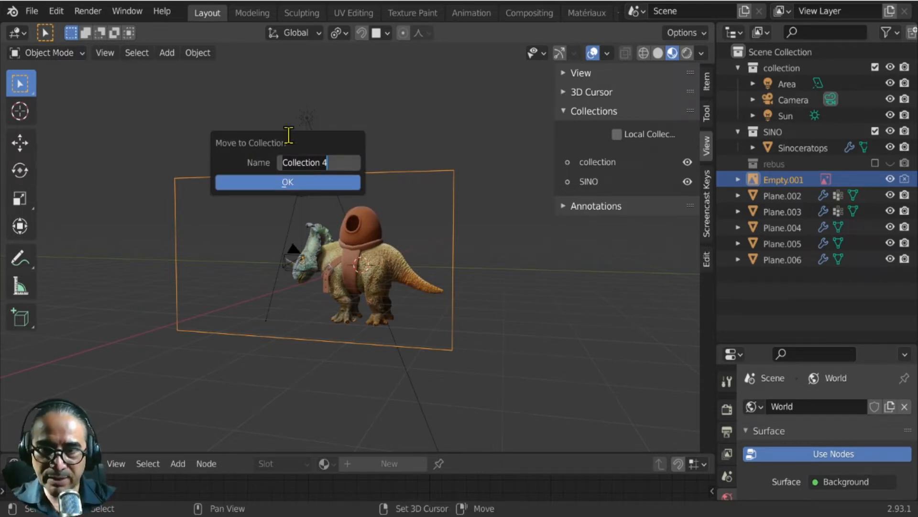
type("Gabar")
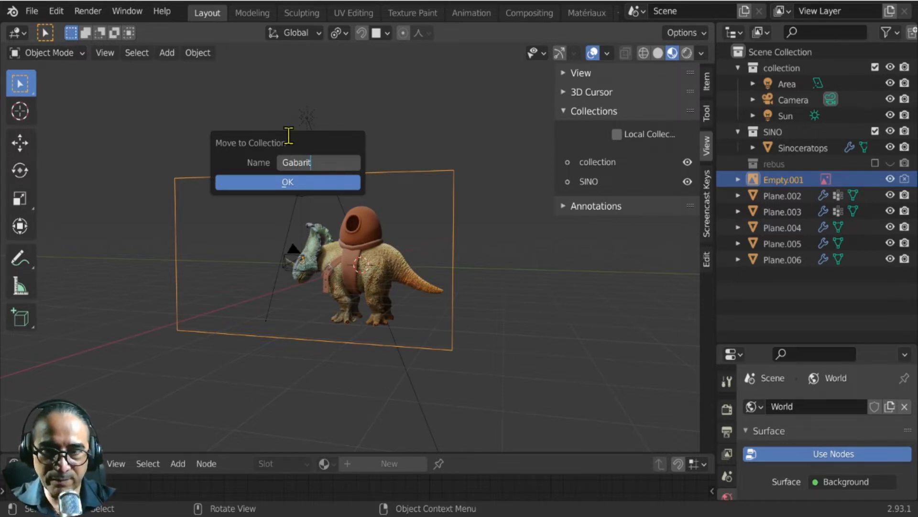
type("it")
key("Return")
key("Return")
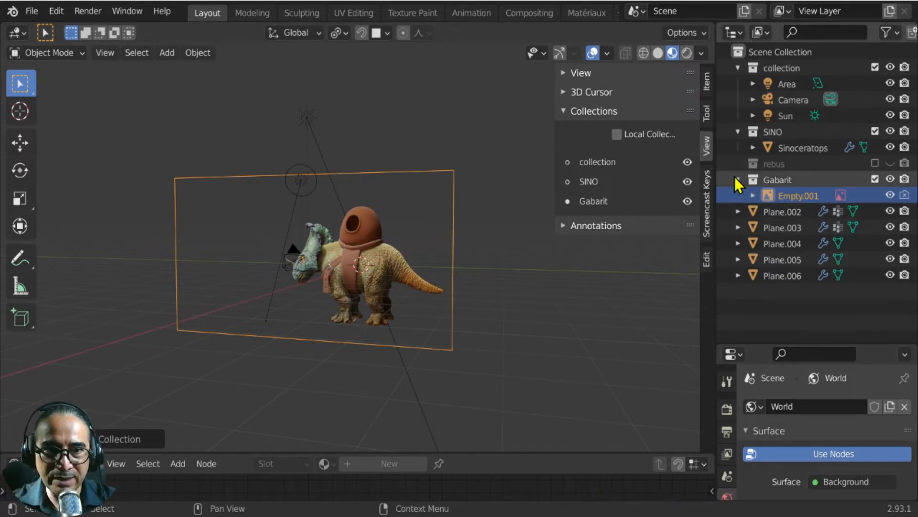
- Hide and show the Gabarit collection repeatedly in the perspective view, leaving it visible
scroll(359, 222, "up", 2)
mouse_move(359, 222)
middle_mouse_down()
mouse_move(373, 231)
mouse_move(360, 236)
middle_mouse_up()
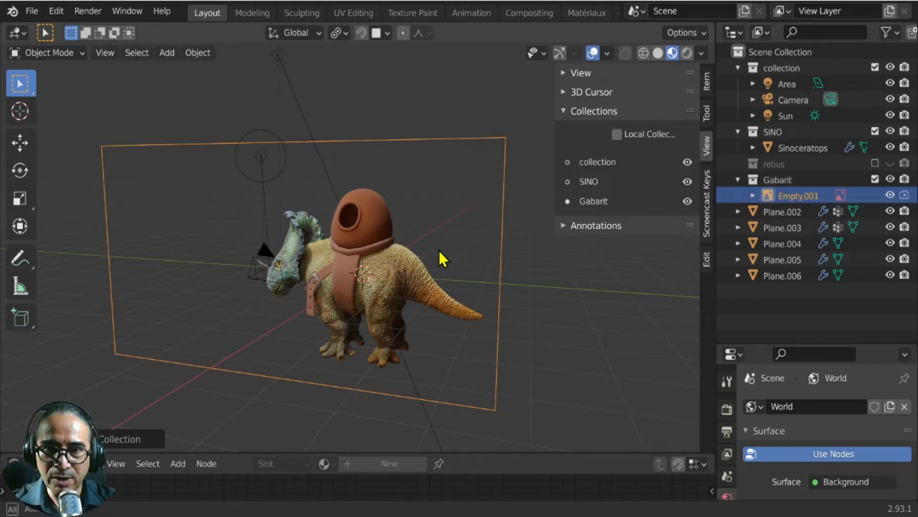
middle_click_drag(438, 250, 454, 248)
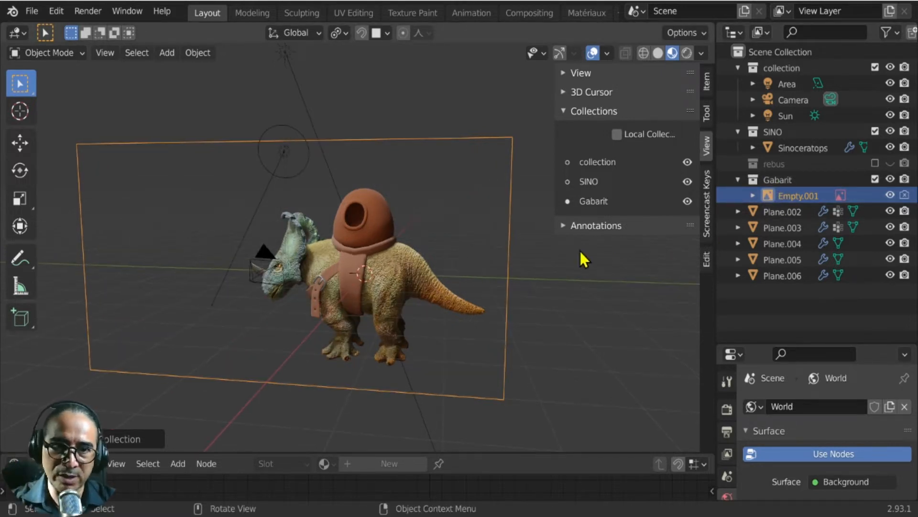
left_click(686, 201)
left_click(687, 201)
left_click(686, 201)
left_click(688, 203)
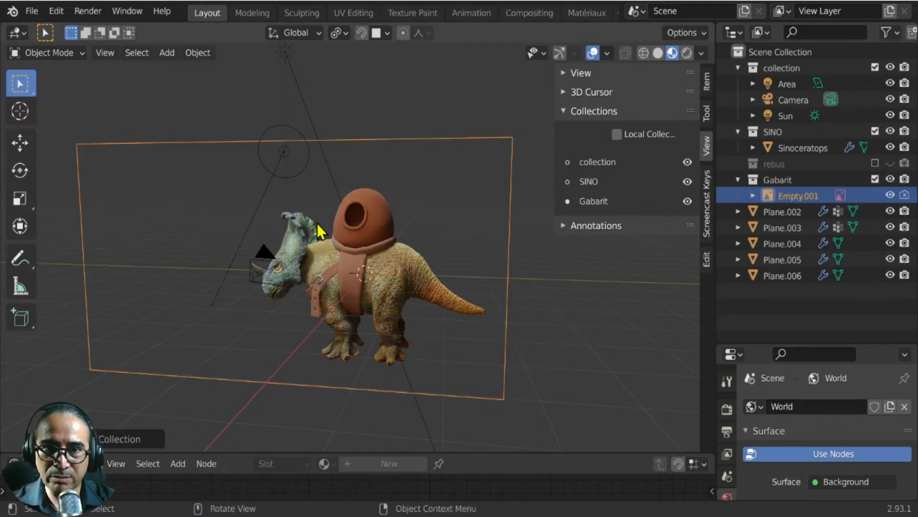
- Switch to the right orthographic view and toggle the Gabarit collection's visibility, leaving its reference image hidden
key("KP_1")
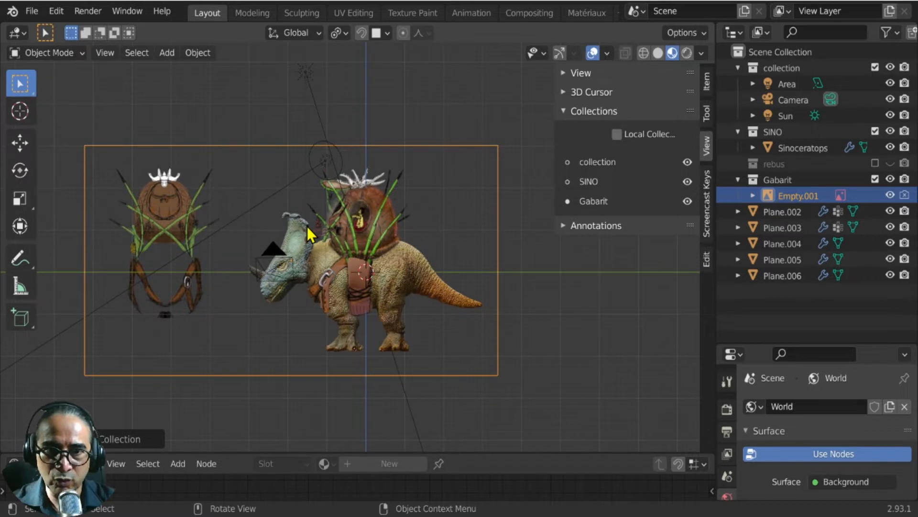
left_click(686, 200)
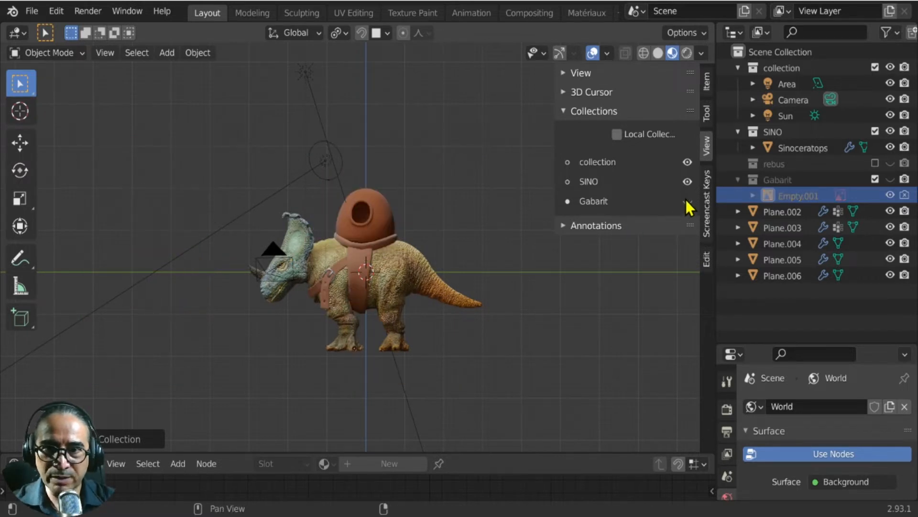
left_click(687, 200)
left_click(686, 201)
left_click(686, 201)
left_click(686, 201)
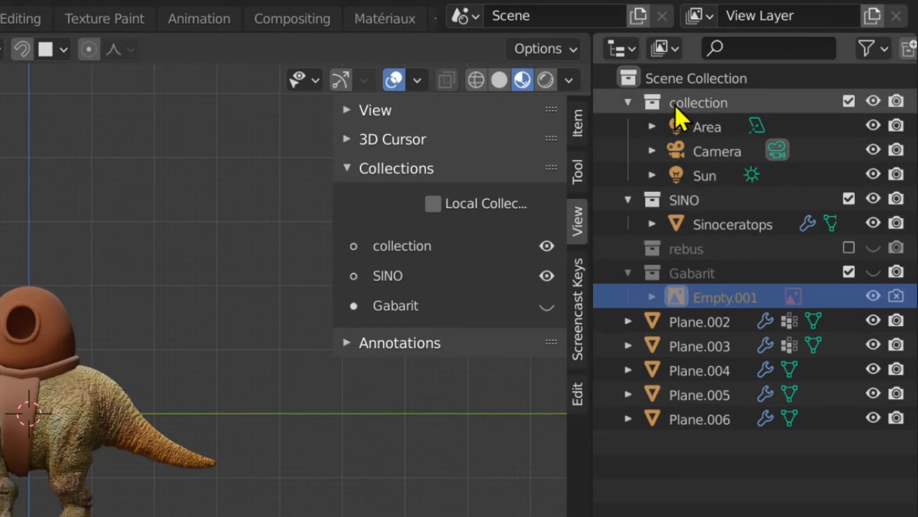
- Rename the "collection" collection holding the lights and camera as Envrironnements
double_click(703, 105)
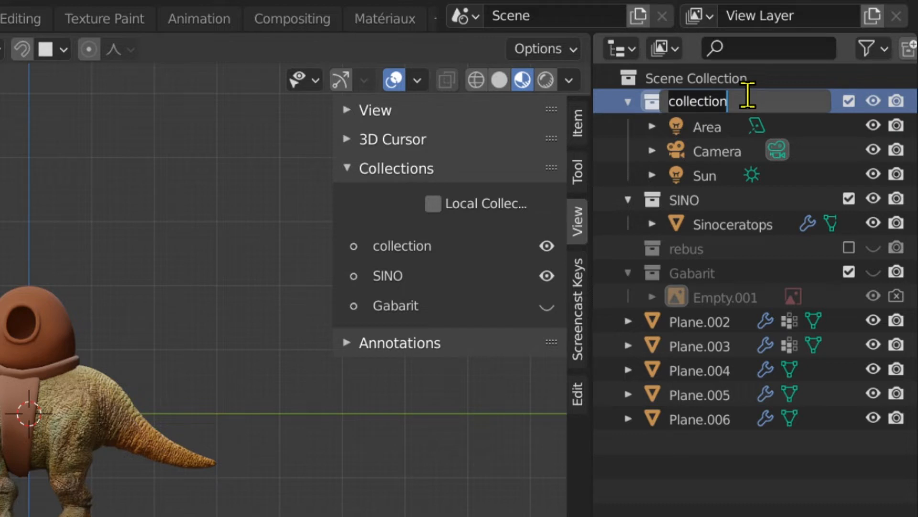
type("Eenvi")
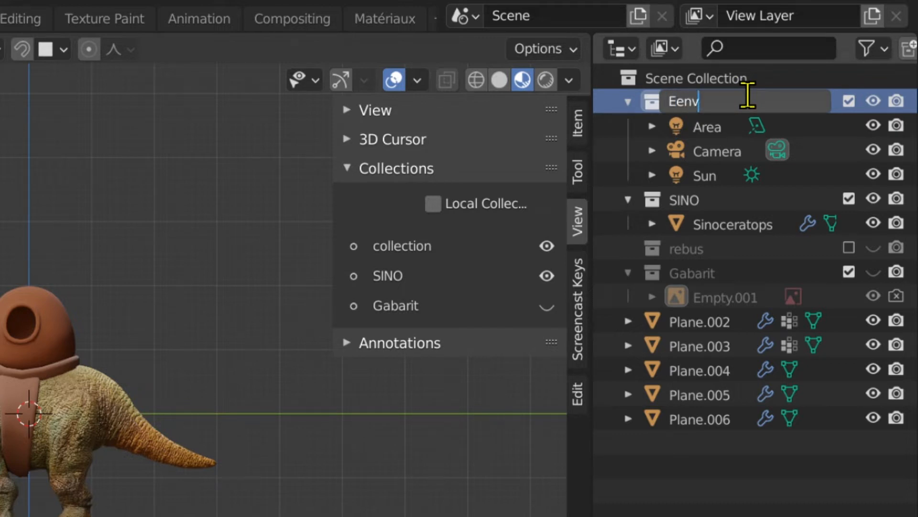
key("BackSpace")
key("BackSpace")
key("BackSpace")
key("BackSpace")
type("nvrironne")
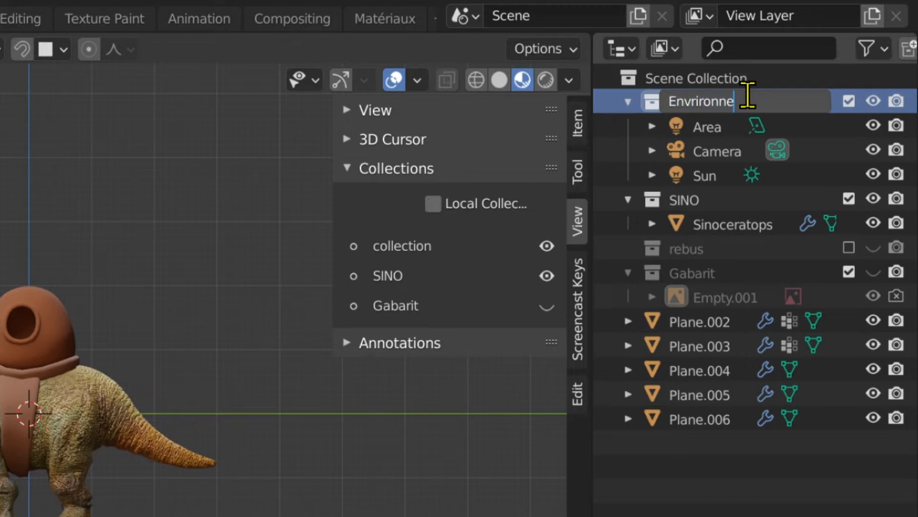
type("ments")
key("Return")
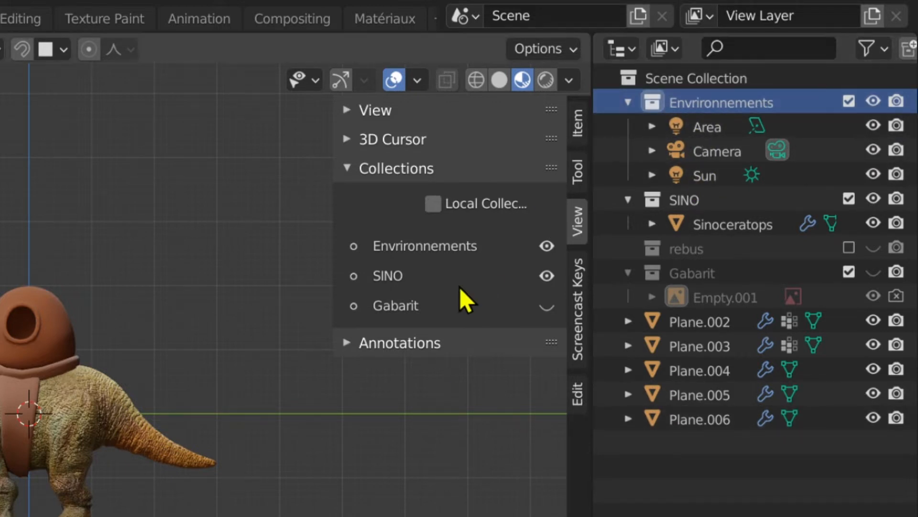
- Hide and show again the SINO and Envrironnements collections, and make the Gabarit collection visible
left_click(425, 245)
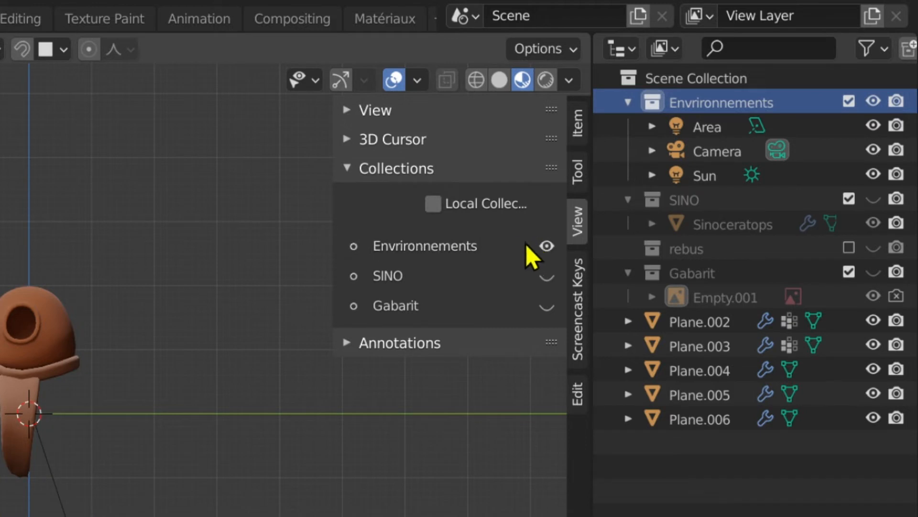
left_click(550, 246)
left_click(550, 246)
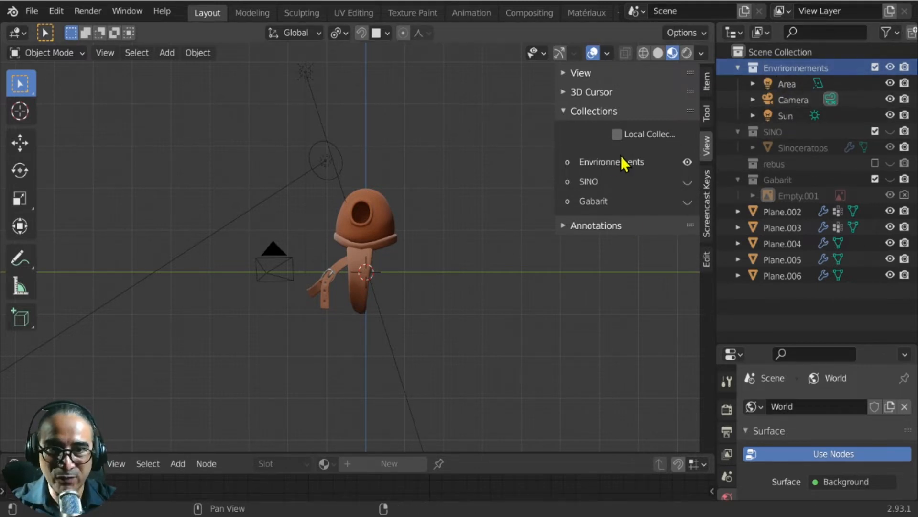
left_click(688, 162)
left_click(688, 162)
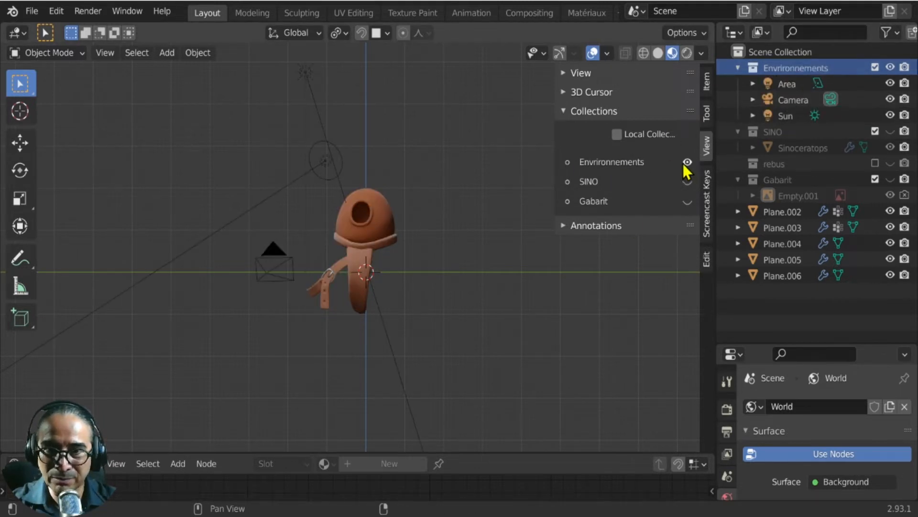
left_click(687, 181)
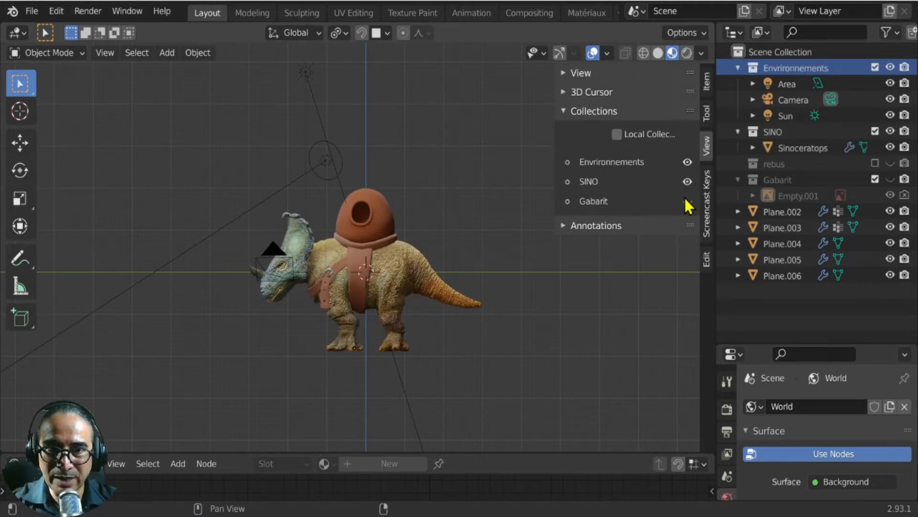
left_click(687, 201)
- Move the straps, buckle, cabin rim and cabin shell (Plane.002 to Plane.006) into a new collection named Habitacle
middle_click_drag(367, 319, 381, 344)
scroll(380, 323, "up", 3)
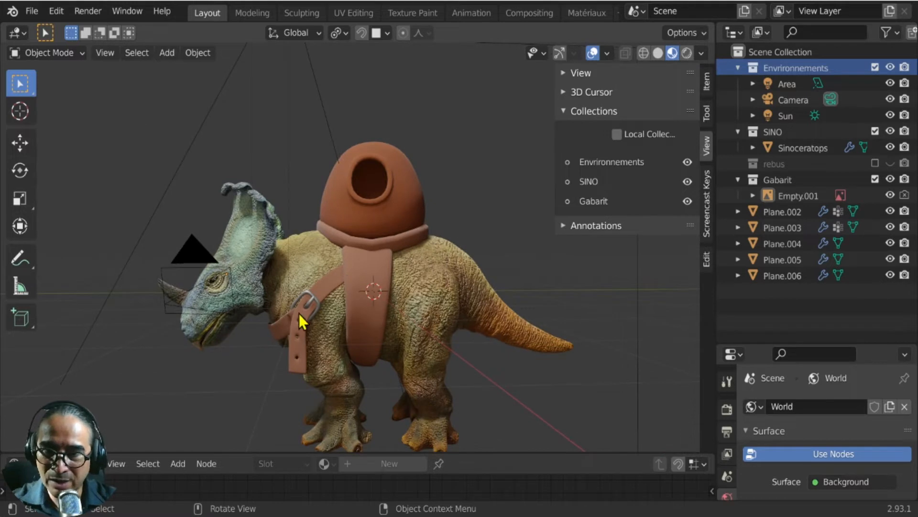
scroll(308, 315, "up", 2)
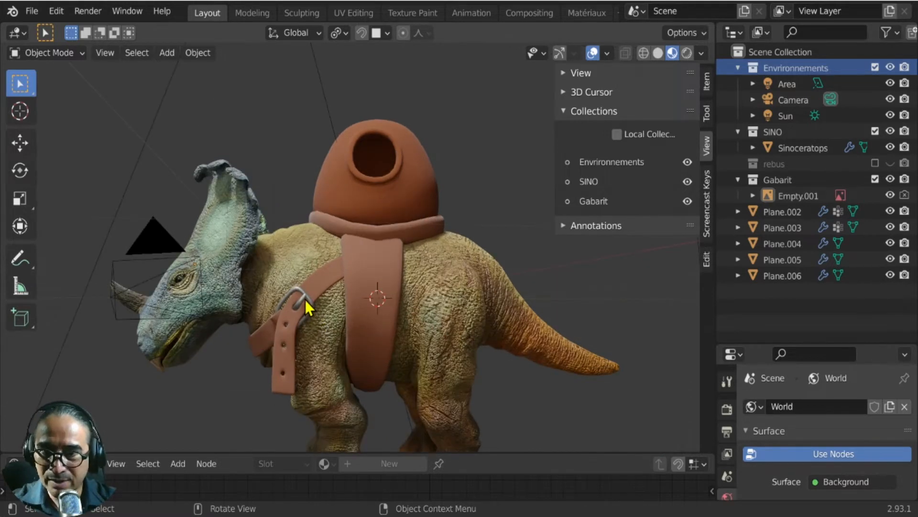
left_click(305, 299)
left_click(294, 351)
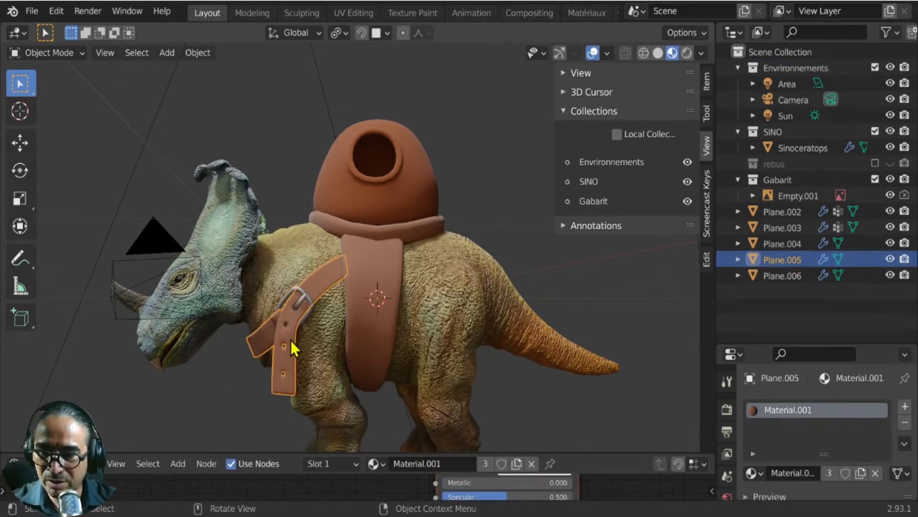
left_click(305, 297, "shift")
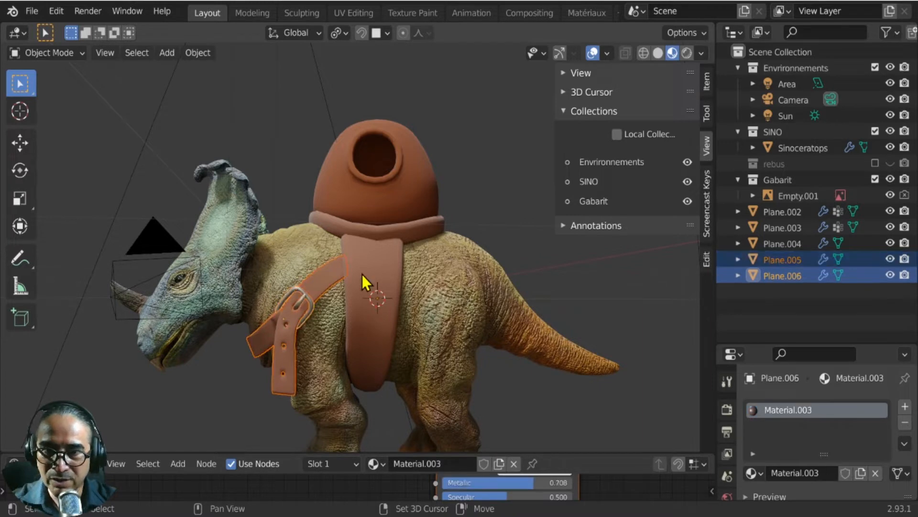
left_click(362, 274, "shift")
scroll(363, 274, "up", 3)
middle_click_drag(367, 272, 397, 189)
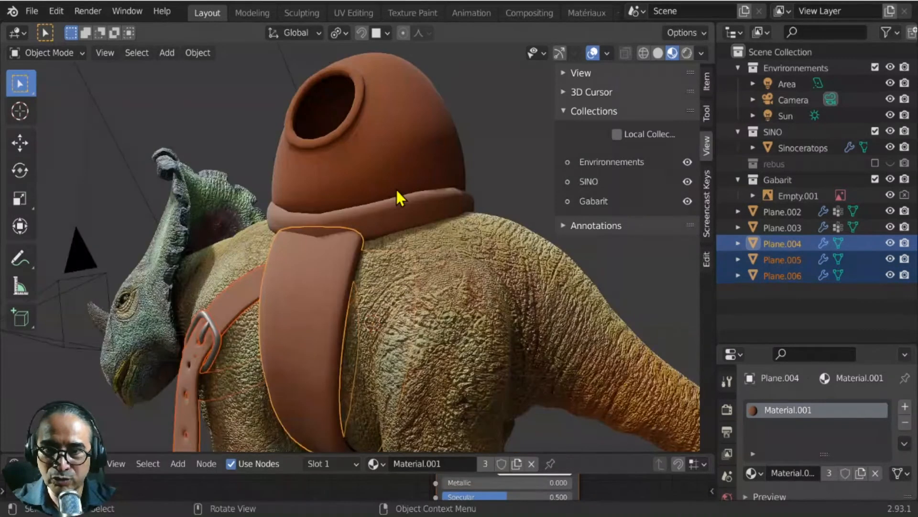
left_click(392, 211, "shift")
left_click(406, 129, "shift")
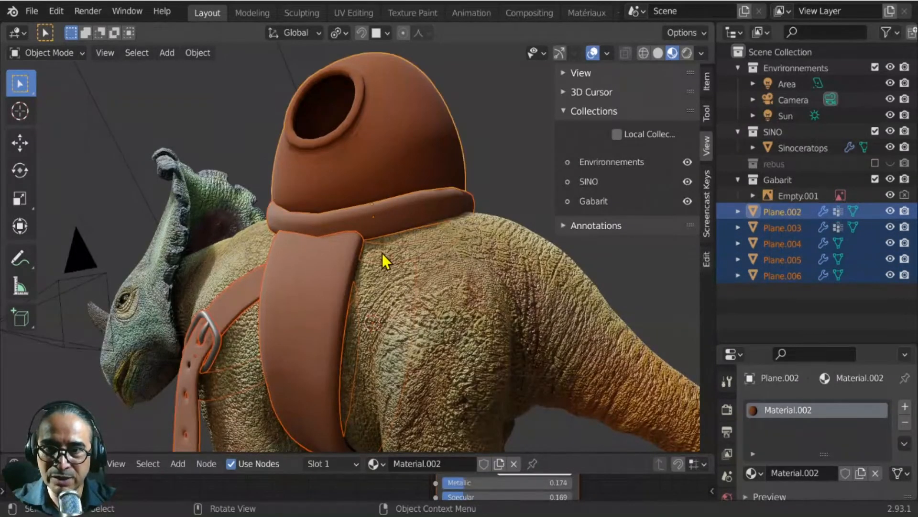
scroll(383, 253, "down", 4)
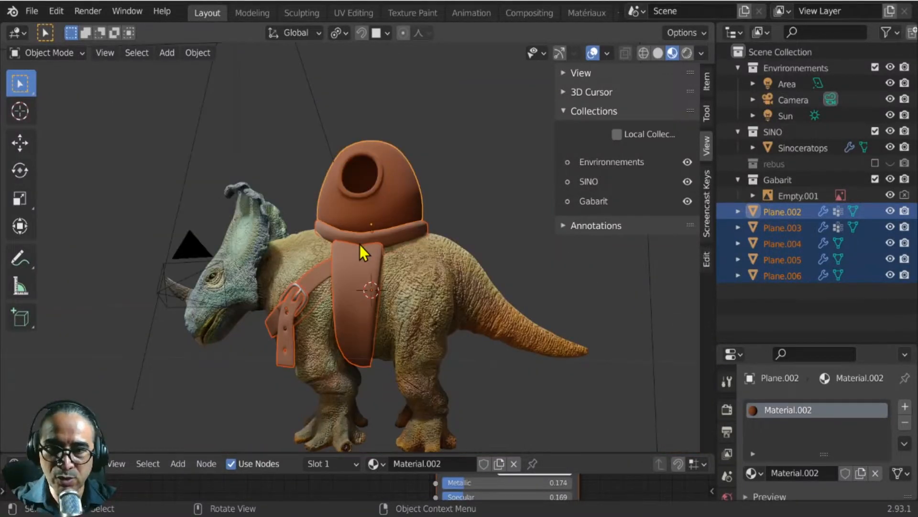
key("m")
left_click(318, 243)
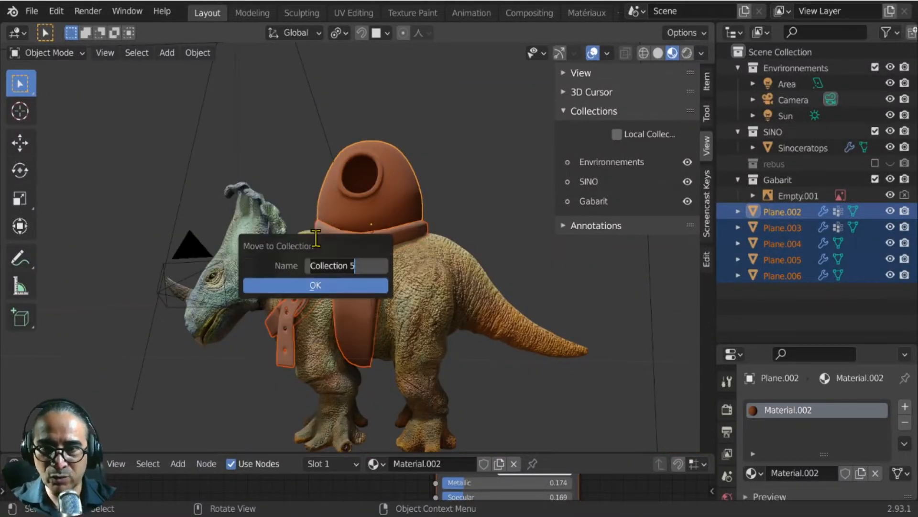
type("H")
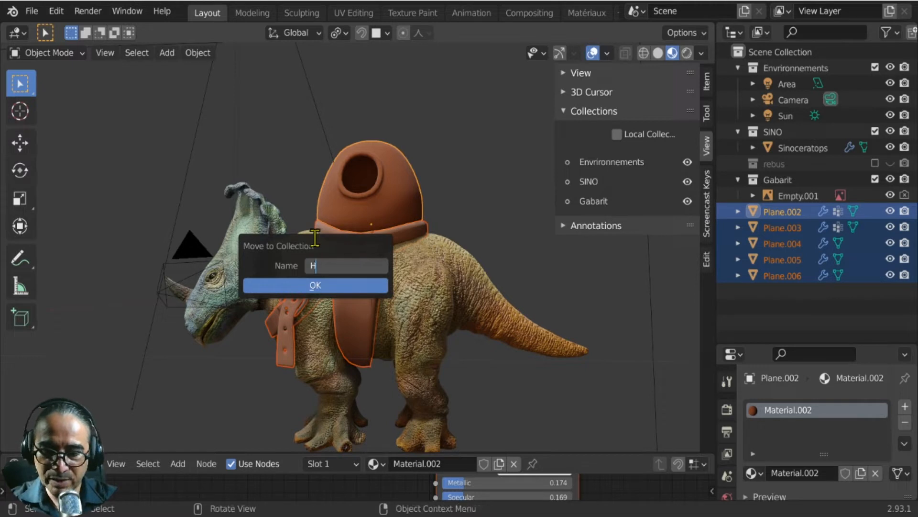
type("abitacle")
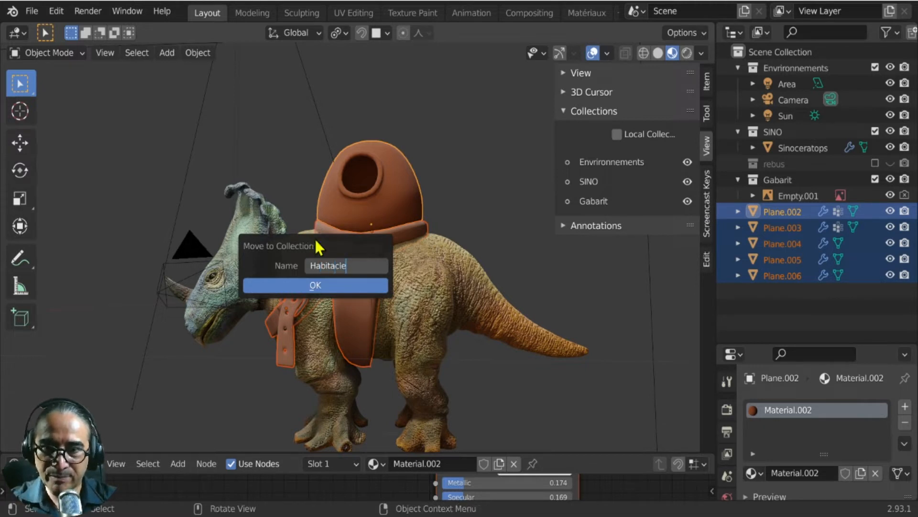
key("Return")
key("Return")
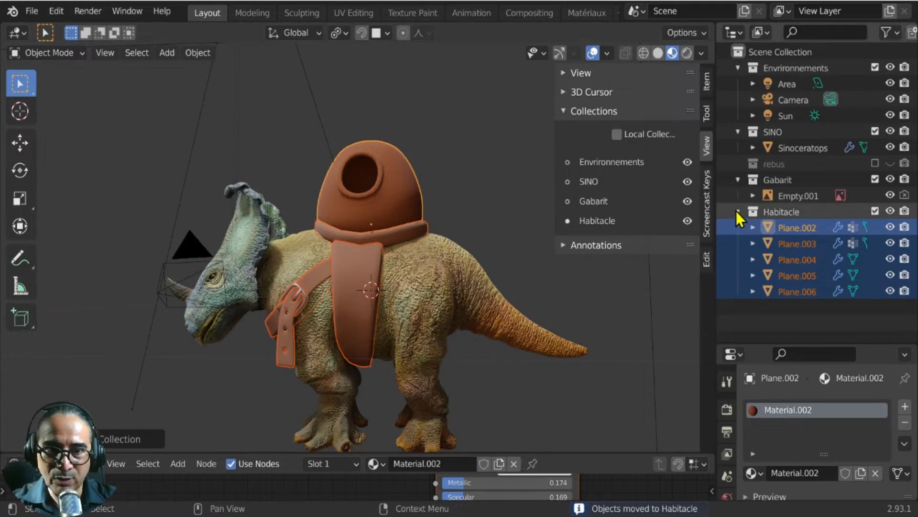
- Hide and show again the Habitacle collection, and compare the model with the reference image in the right orthographic view
left_click(688, 221)
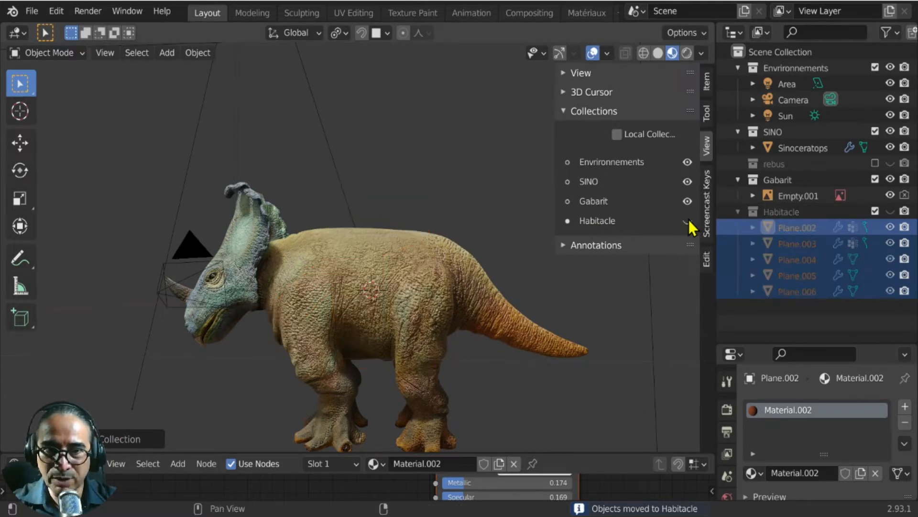
left_click(688, 221)
key("KP_3")
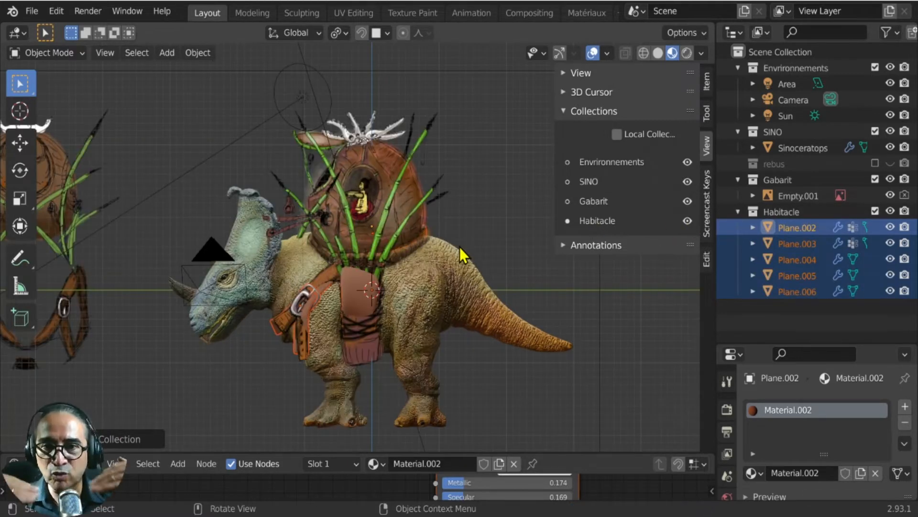
- Toggle the Gabarit collection's visibility, leaving it shown, and examine the front and side reference drawings against the model
left_click(687, 200)
left_click(687, 200)
left_click(687, 200)
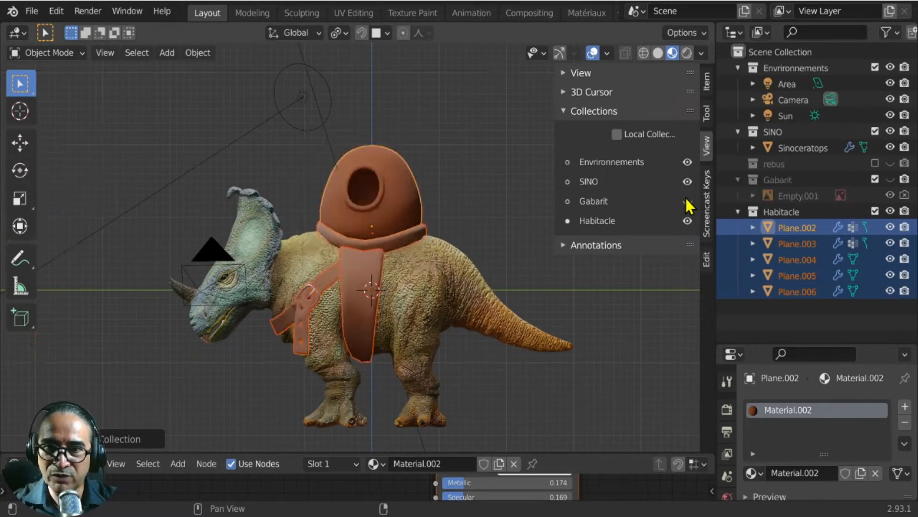
left_click(687, 200)
left_click(687, 200)
left_click(686, 200)
left_click(687, 200)
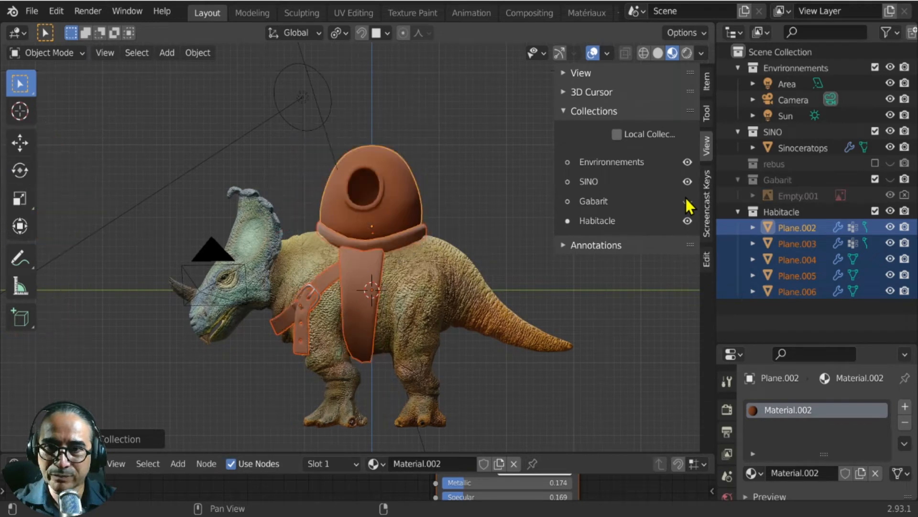
left_click(687, 199)
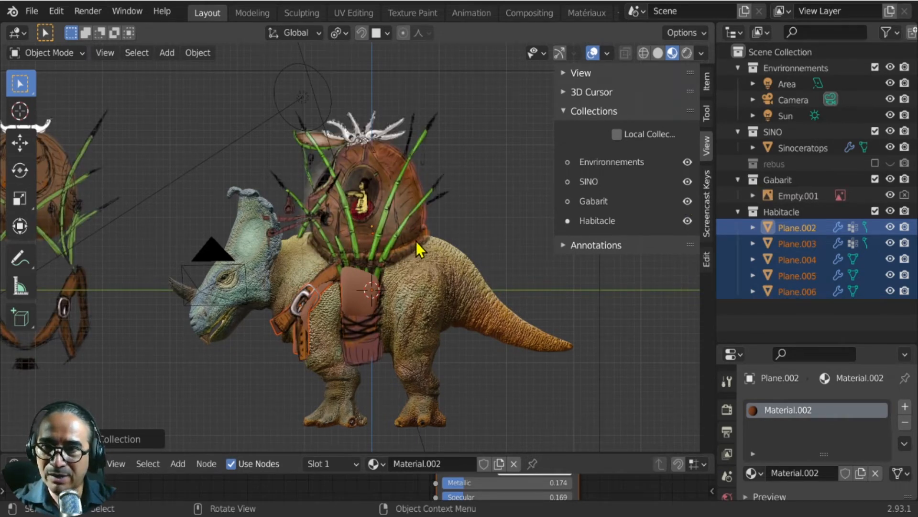
mouse_move(300, 308)
middle_mouse_down()
mouse_move(396, 339)
mouse_move(231, 320)
middle_mouse_up()
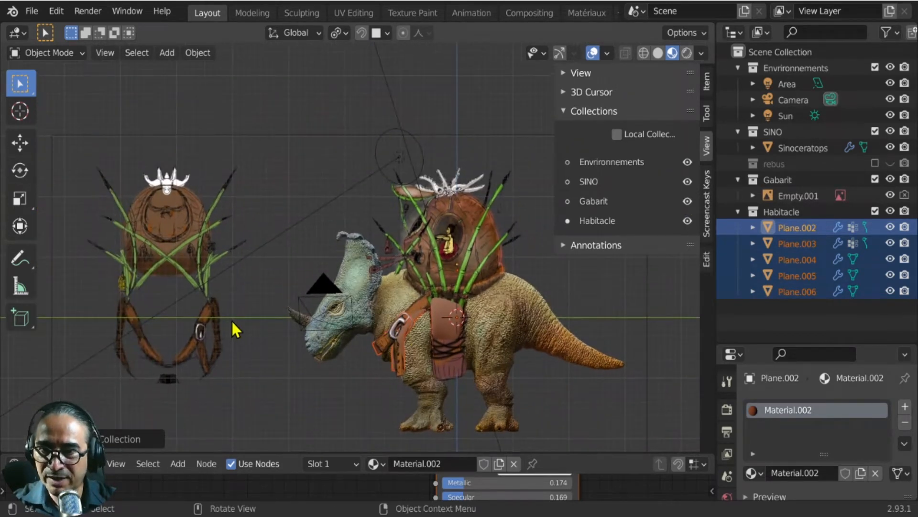
scroll(231, 319, "up", 3)
middle_click_drag(496, 297, 360, 263, "shift")
scroll(361, 263, "up", 2)
scroll(395, 265, "down", 2)
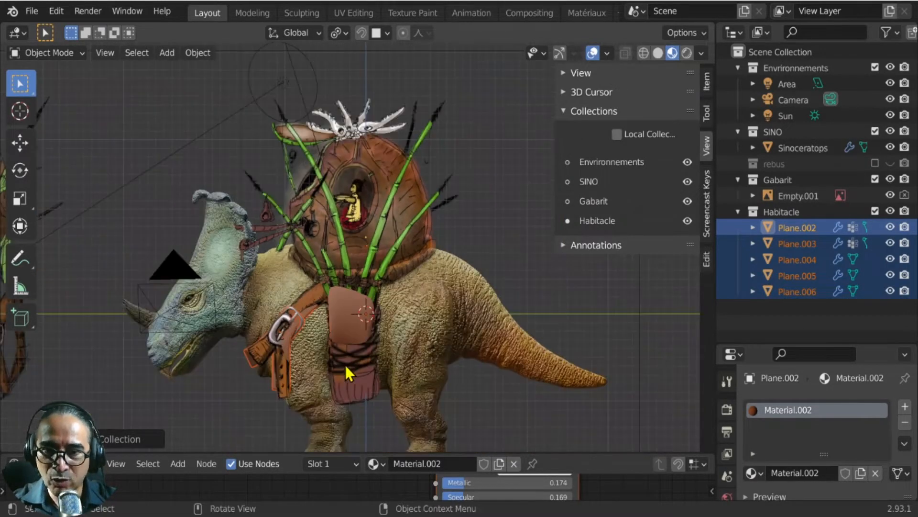
- Select the Sinoceratops in a perspective view and snap the 3D cursor to it
mouse_move(349, 342)
middle_mouse_down()
mouse_move(349, 326)
mouse_move(342, 349)
mouse_move(415, 370)
mouse_move(369, 333)
mouse_move(440, 268)
middle_mouse_up()
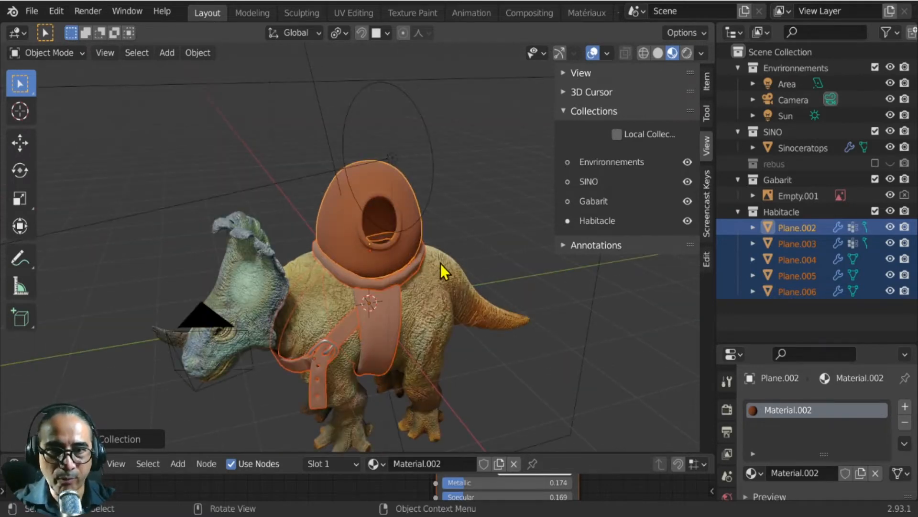
left_click(441, 263)
middle_click_drag(437, 365, 429, 347)
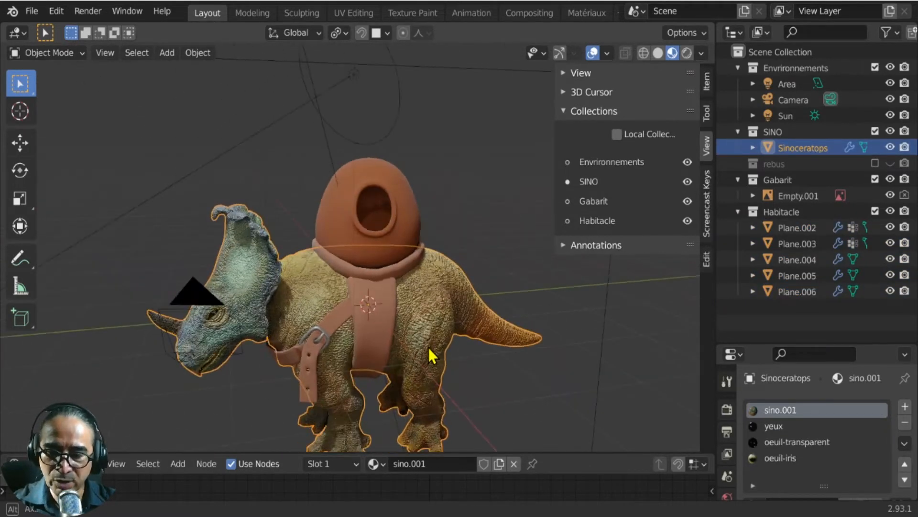
key("shift+s")
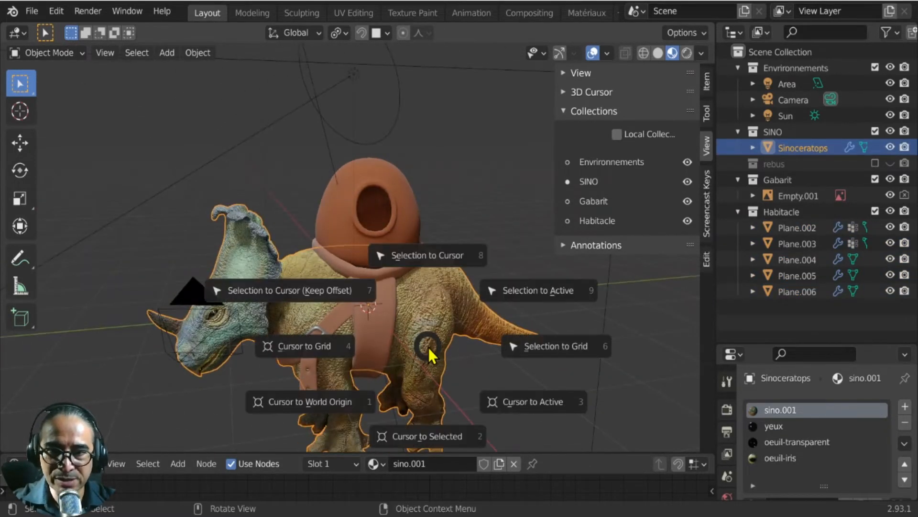
left_click(431, 435)
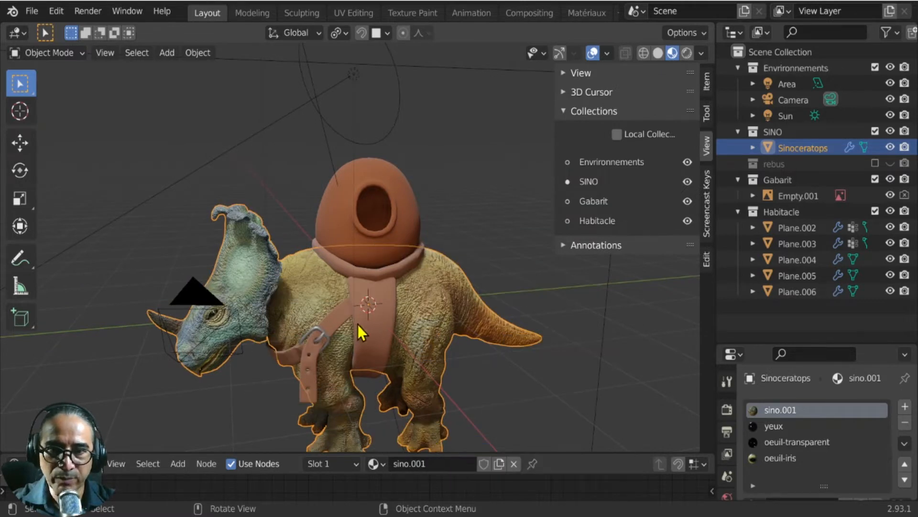
middle_click_drag(354, 308, 372, 297)
middle_click_drag(443, 329, 380, 311)
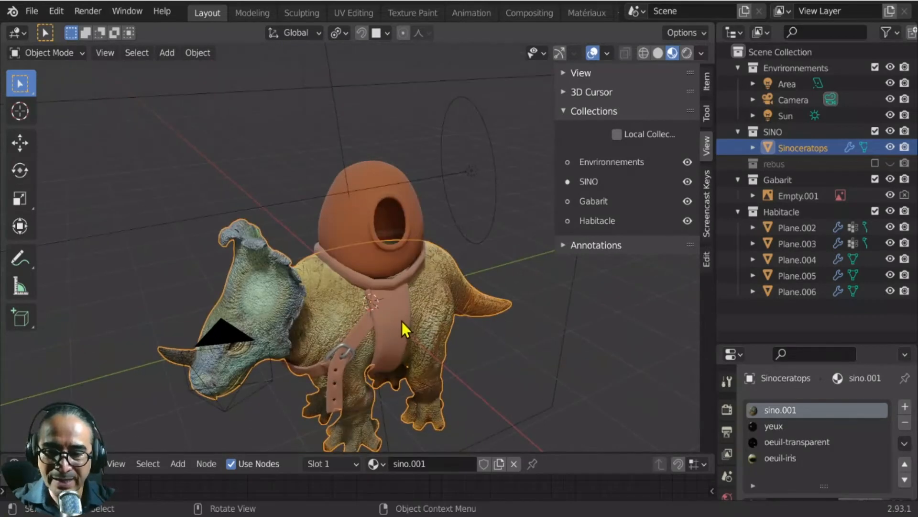
- Add a mesh plane at the 3D cursor and enter Edit Mode on it
key("shift+a")
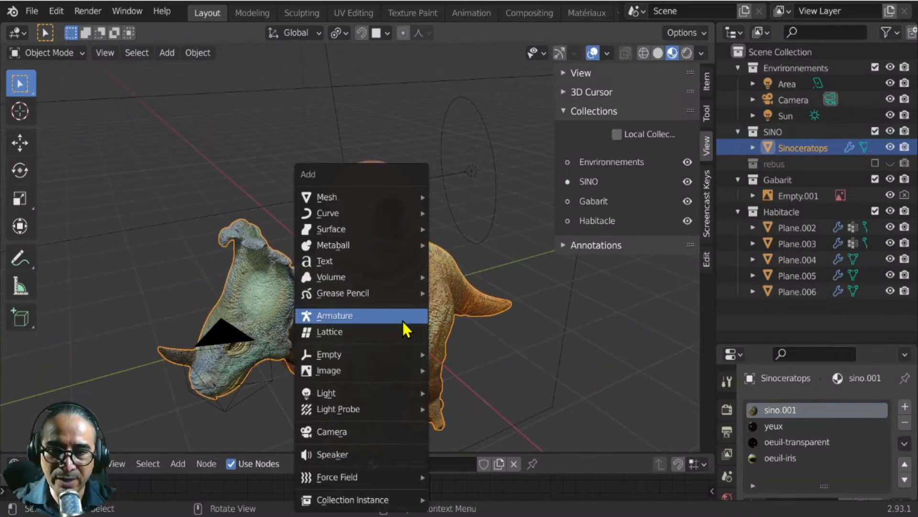
mouse_move(325, 203)
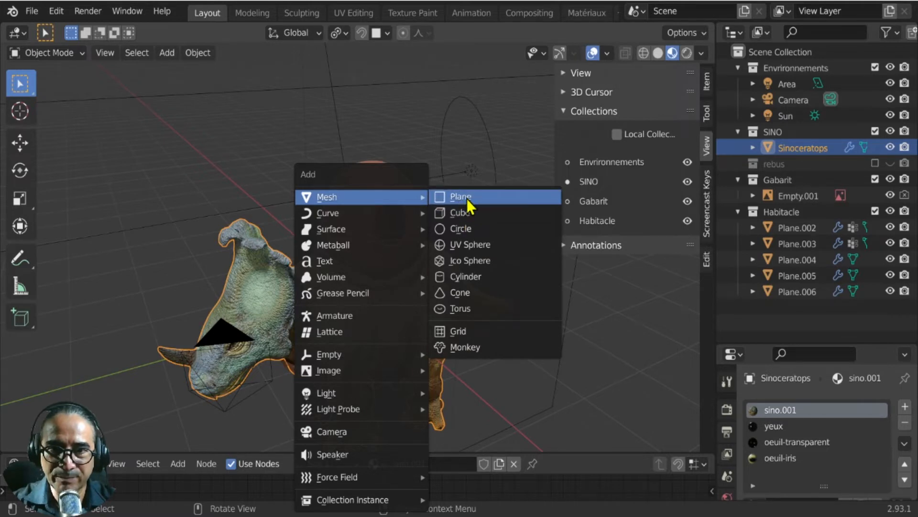
left_click(466, 199)
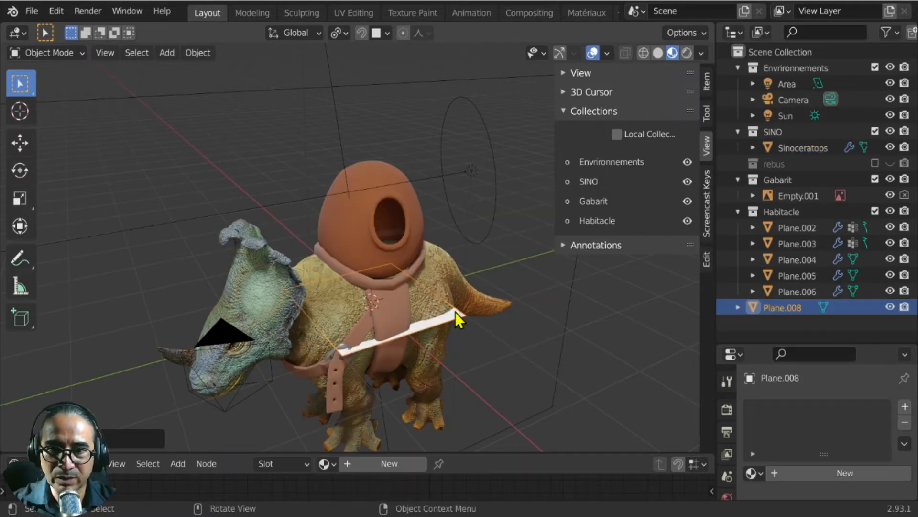
middle_click_drag(456, 312, 401, 318)
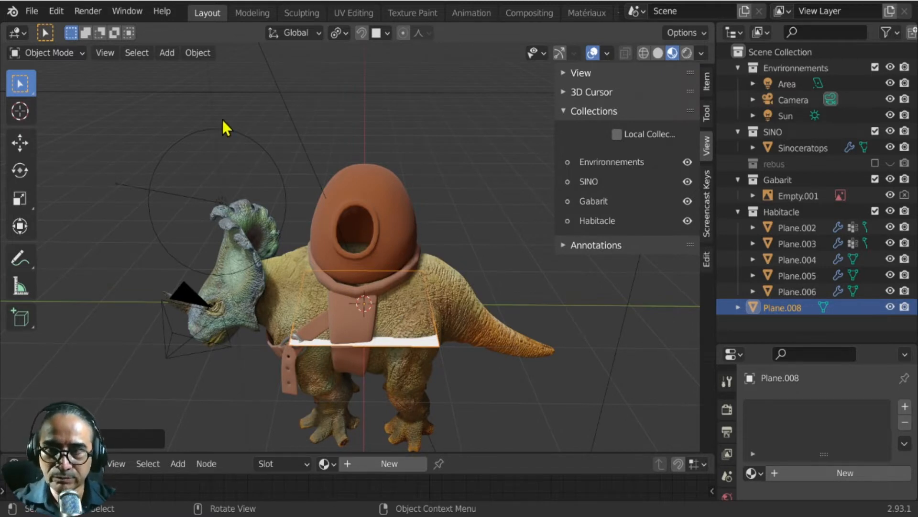
left_click(44, 52)
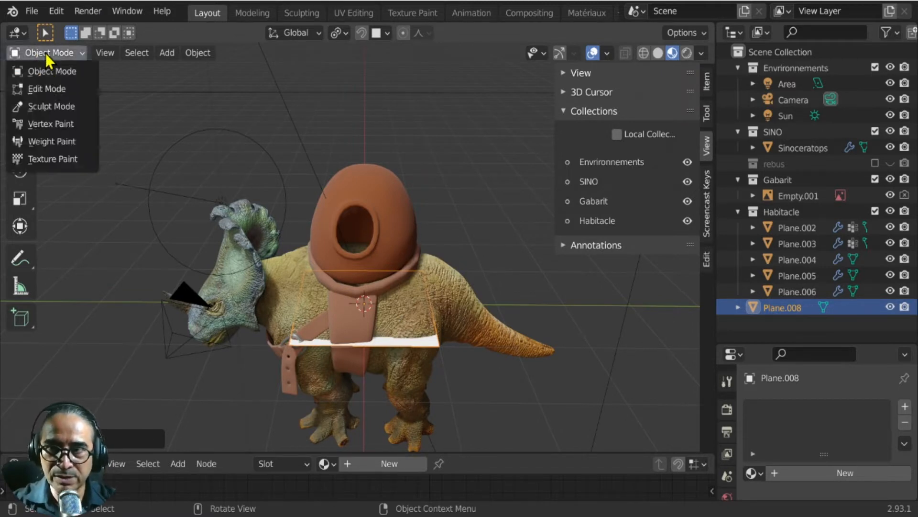
left_click(62, 88)
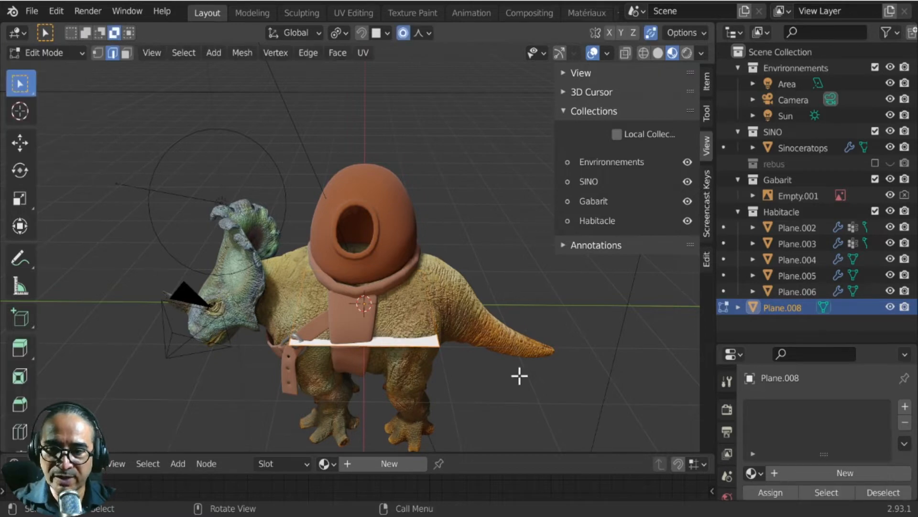
- Scale the plane down to about half its size, and turn off proportional editing and Auto Merge
key("s")
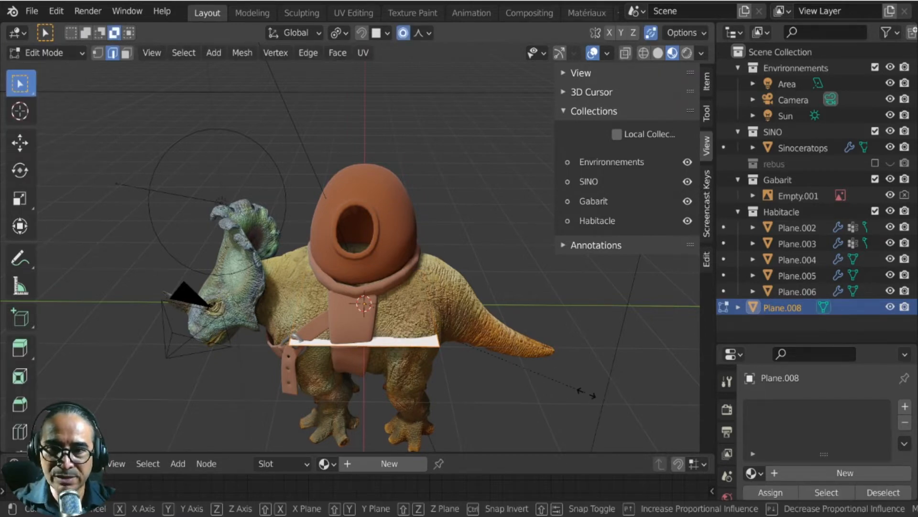
left_click(306, 248)
middle_click_drag(306, 247, 381, 74)
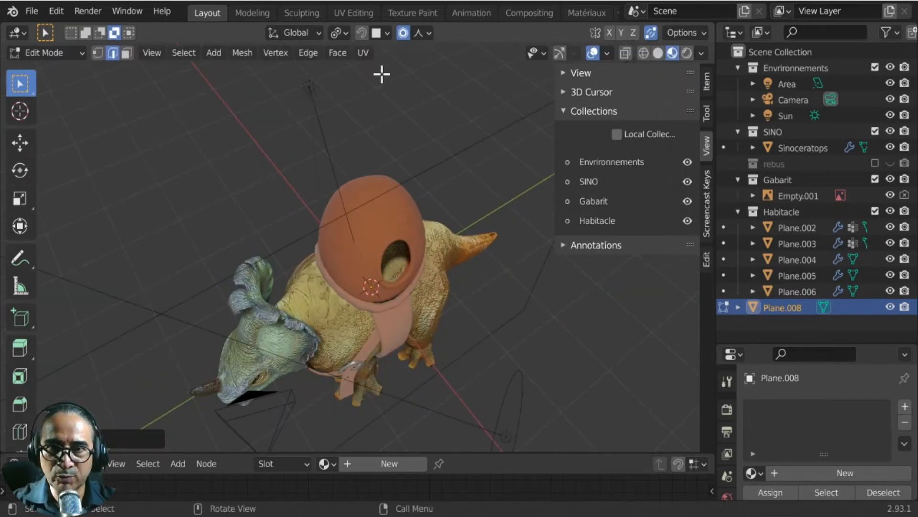
left_click(403, 38)
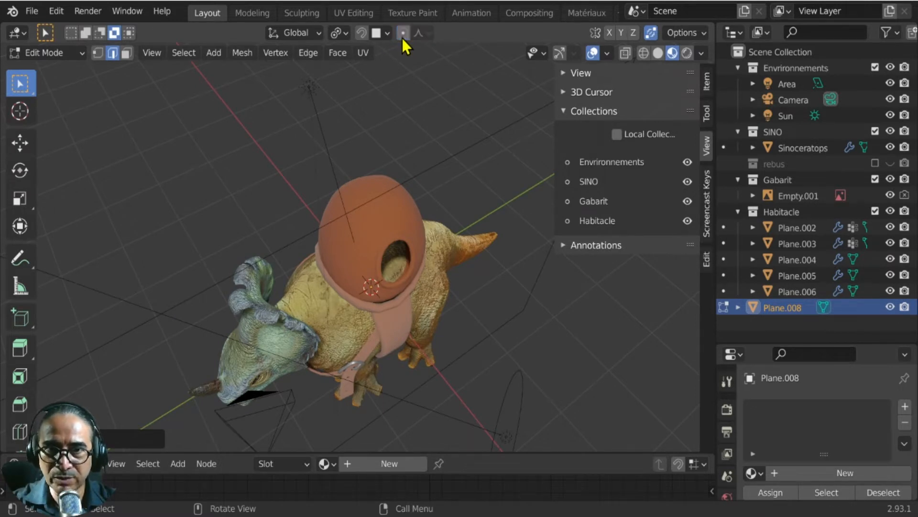
left_click(651, 35)
- In the top orthographic view, move the plane out beside the body, shrink it to a small square and place it against the wide strap
key("KP_7")
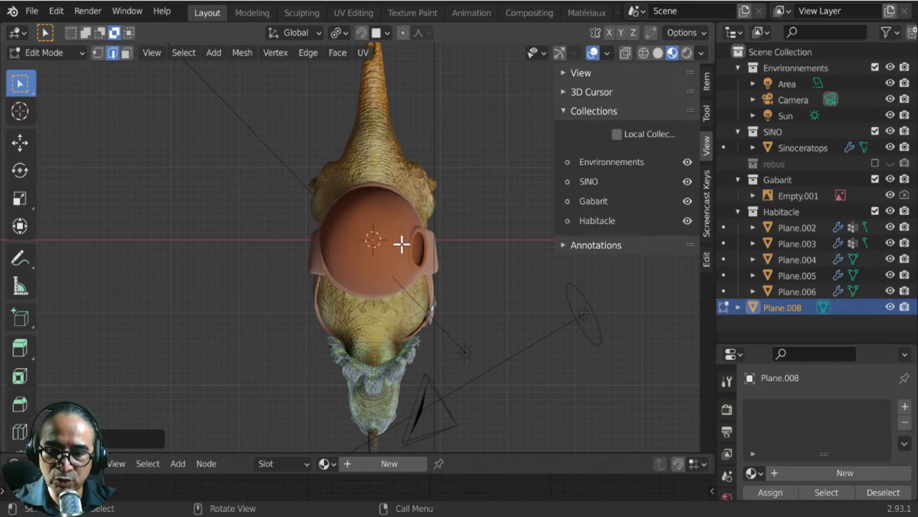
key("g")
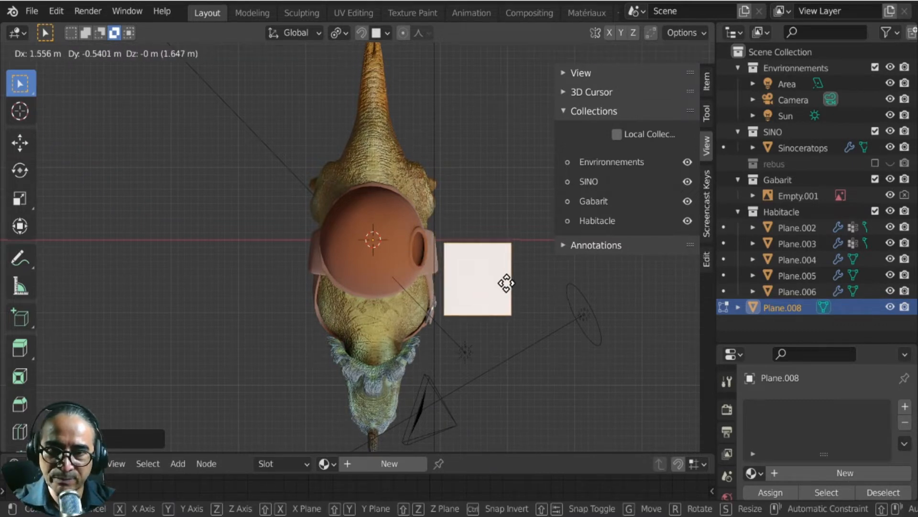
left_click(504, 283)
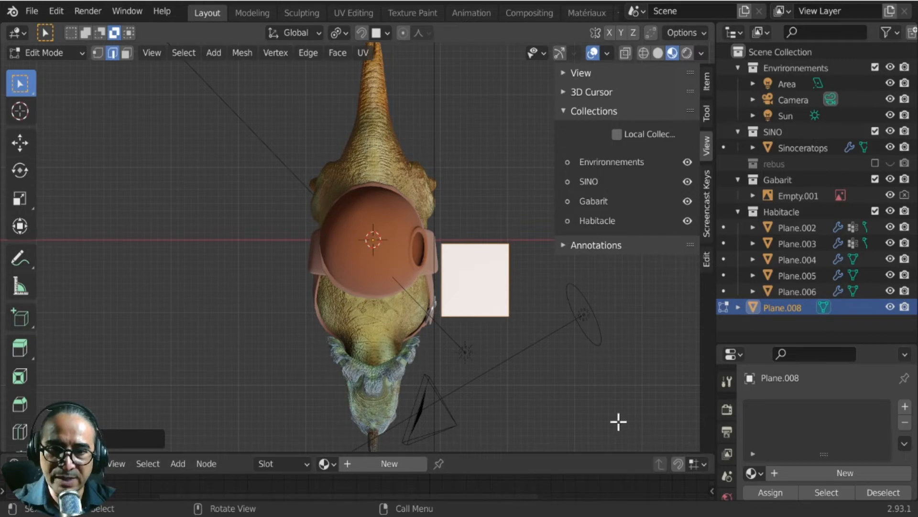
key("s")
left_click(492, 307)
key("g")
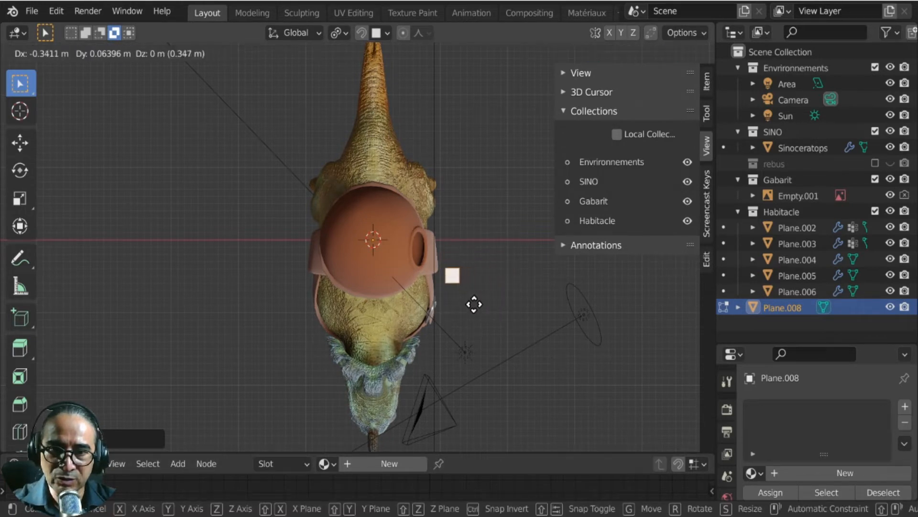
left_click(468, 297)
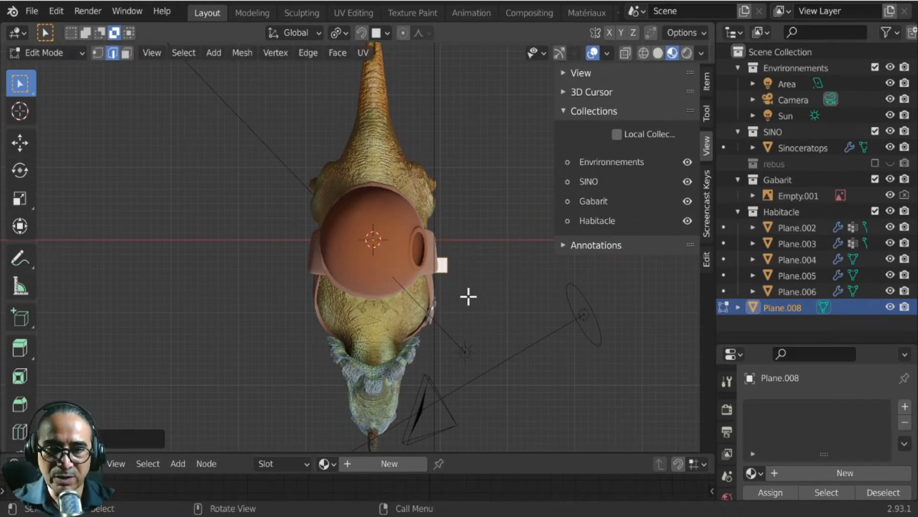
- In the right orthographic view, move the small plane down about 0.39 m to the lacing on the reference image's wide strap
key("KP_3")
scroll(468, 297, "up", 4)
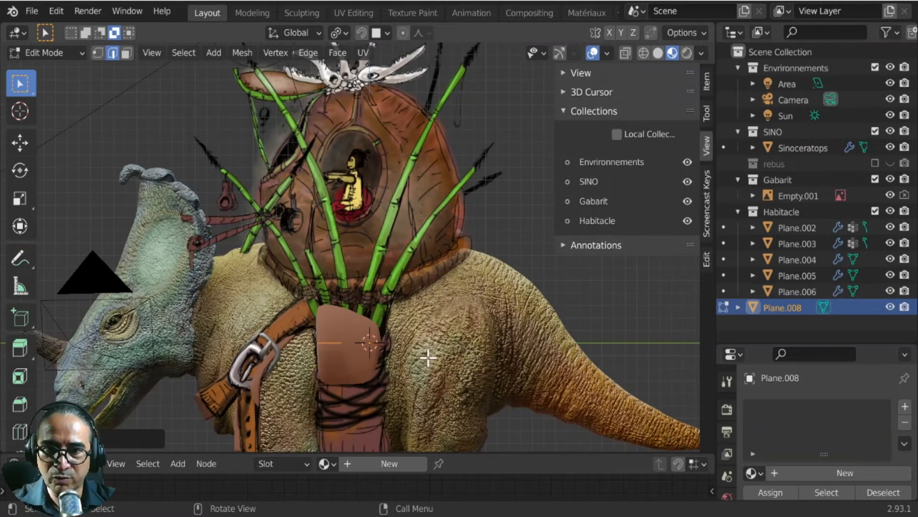
scroll(428, 358, "down", 2)
middle_click_drag(429, 358, 418, 292, "shift")
key("g")
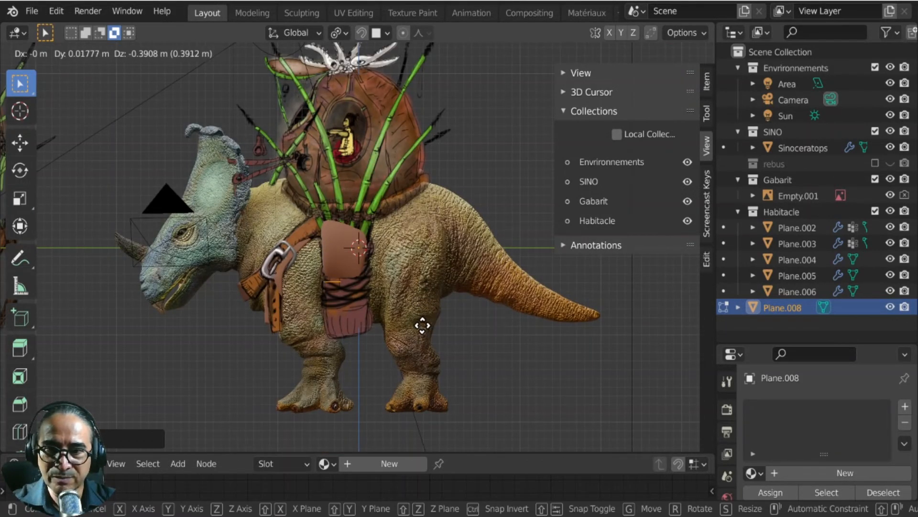
left_click(423, 326)
- Extrude the small plane upward into a tall stalk, and raise its top end along Z well above the cabin
scroll(422, 326, "down", 2)
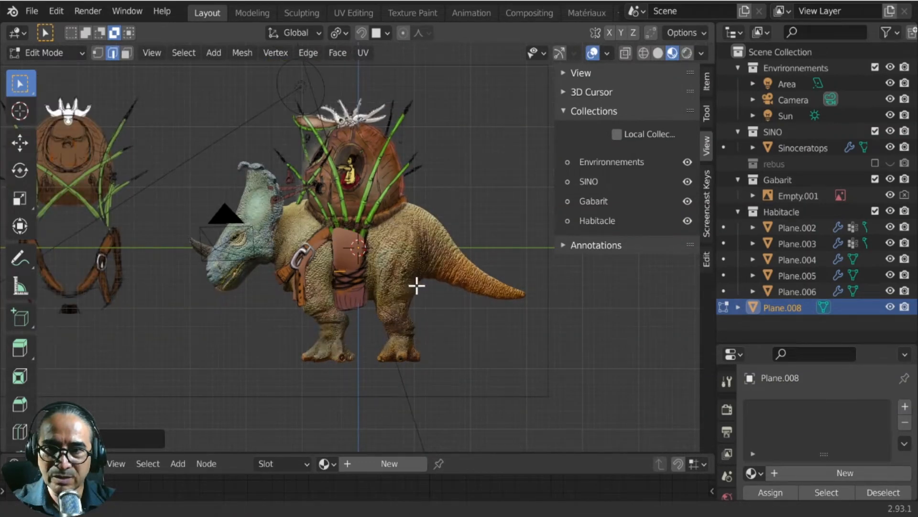
middle_click_drag(416, 286, 430, 343, "shift")
key("e")
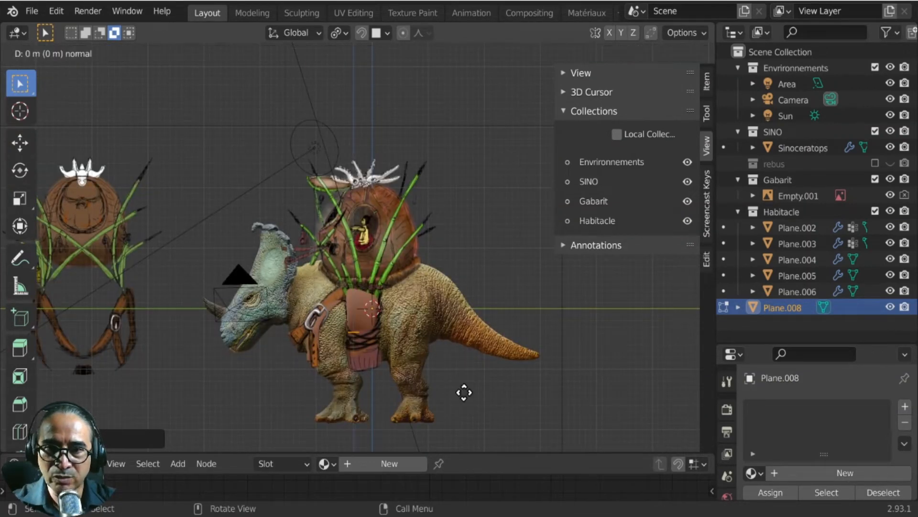
left_click_drag(464, 330, 452, 173)
left_click(452, 173)
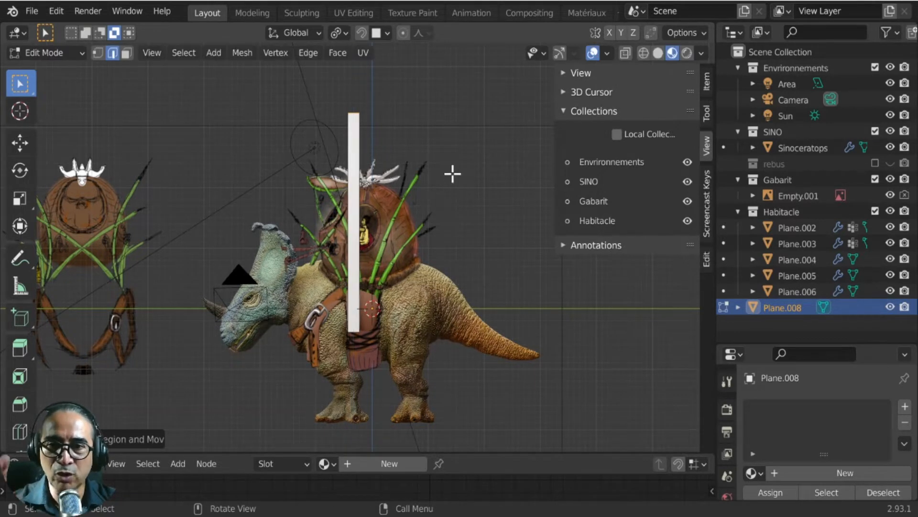
key("g")
key("z")
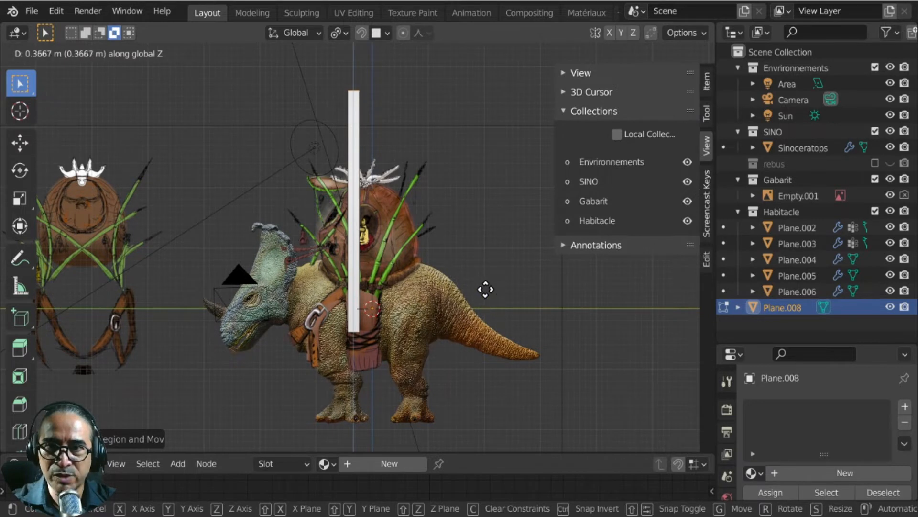
left_click(488, 293)
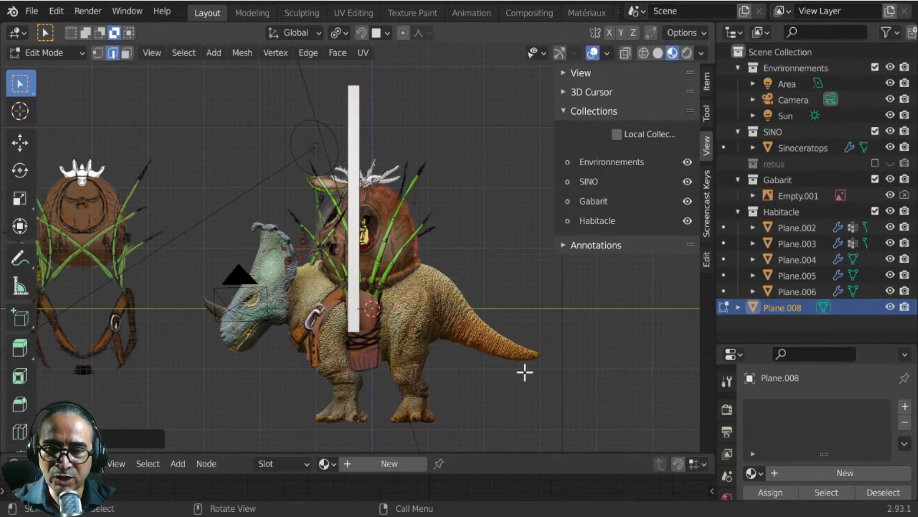
- Scale down the stalk's top face so the shape tapers to a sharp point
key("s")
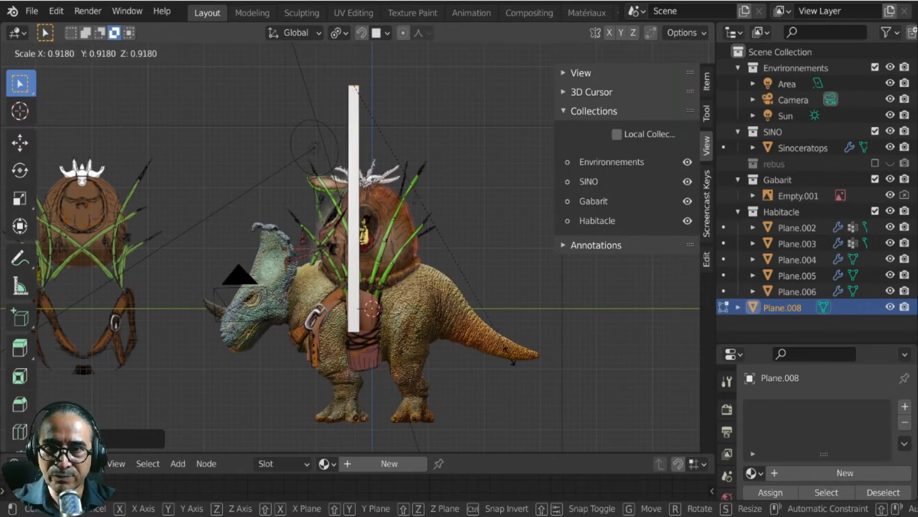
left_click(355, 342)
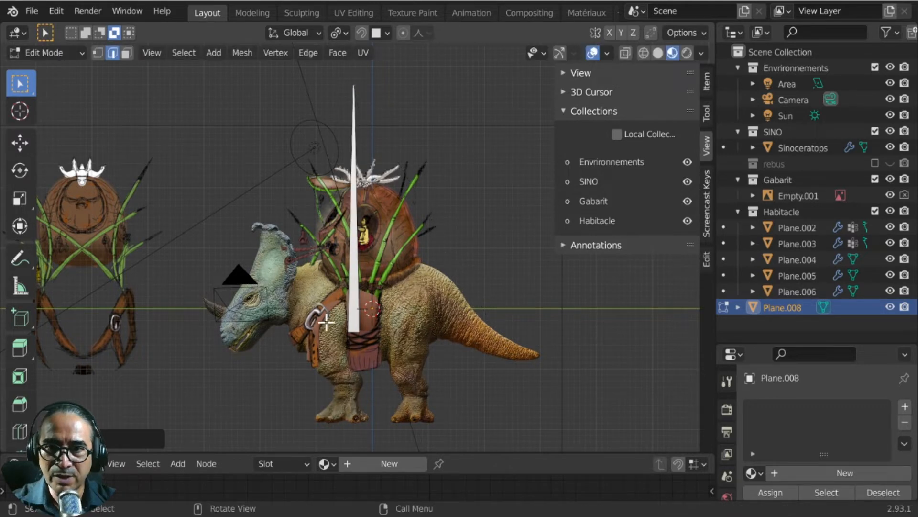
scroll(440, 174, "up", 2)
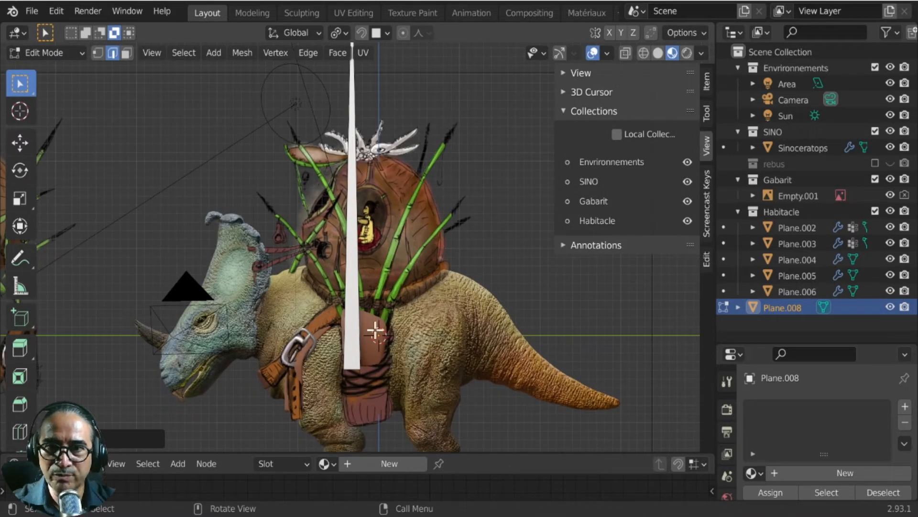
scroll(357, 248, "down", 3)
key("s")
left_click(425, 265)
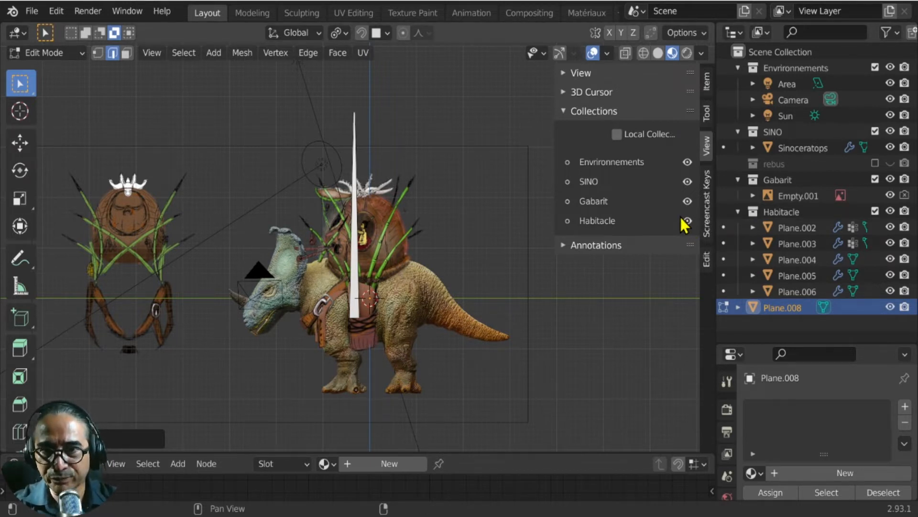
- Leave mesh editing and move the stalk object into the Habitacle collection
key("Tab")
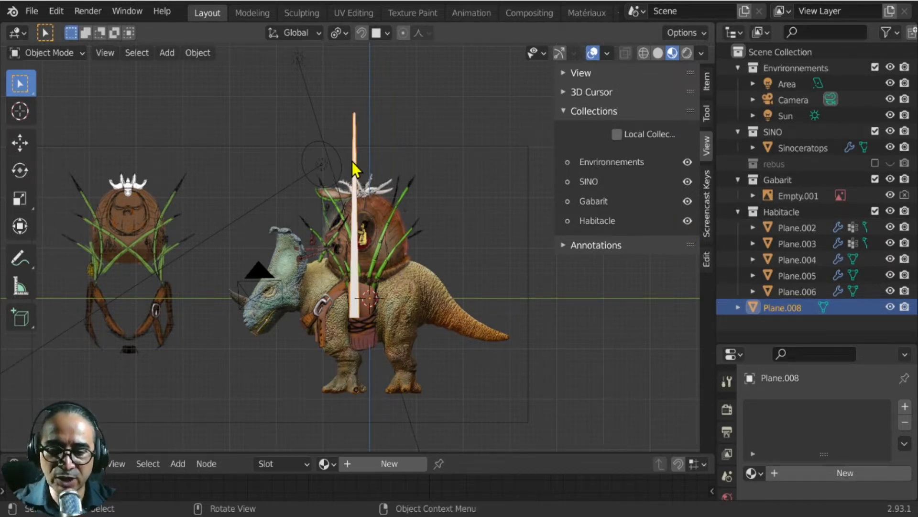
key("m")
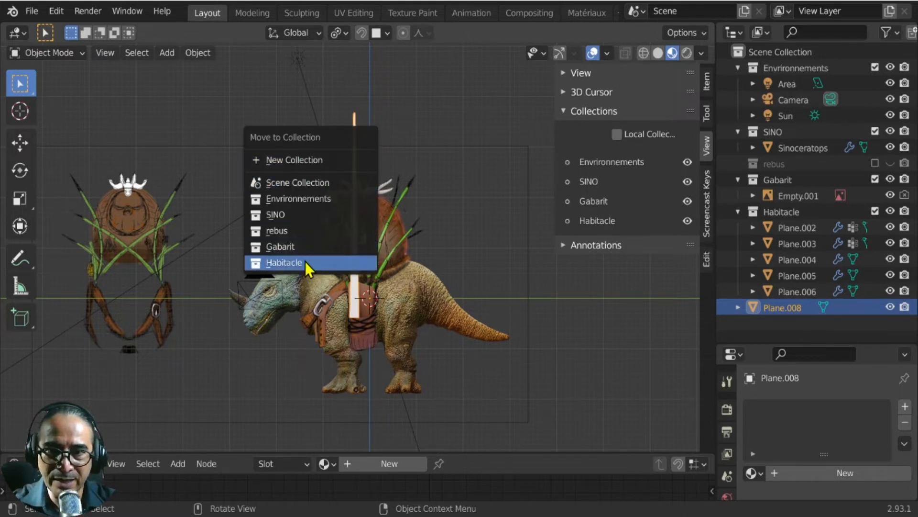
key("Escape")
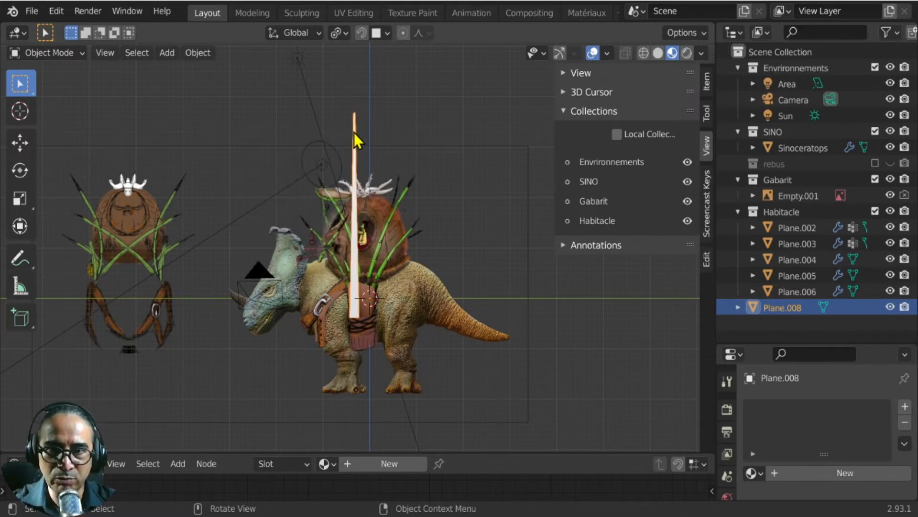
key("m")
key("m")
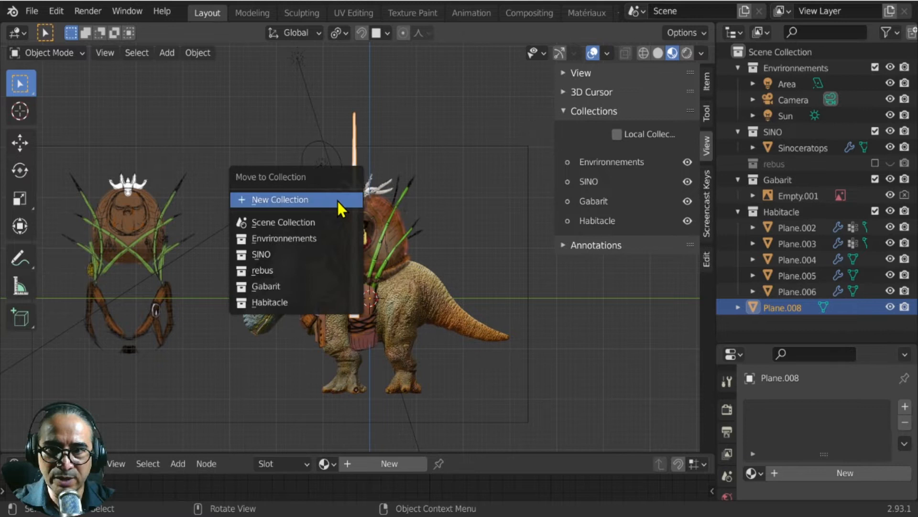
left_click(285, 305)
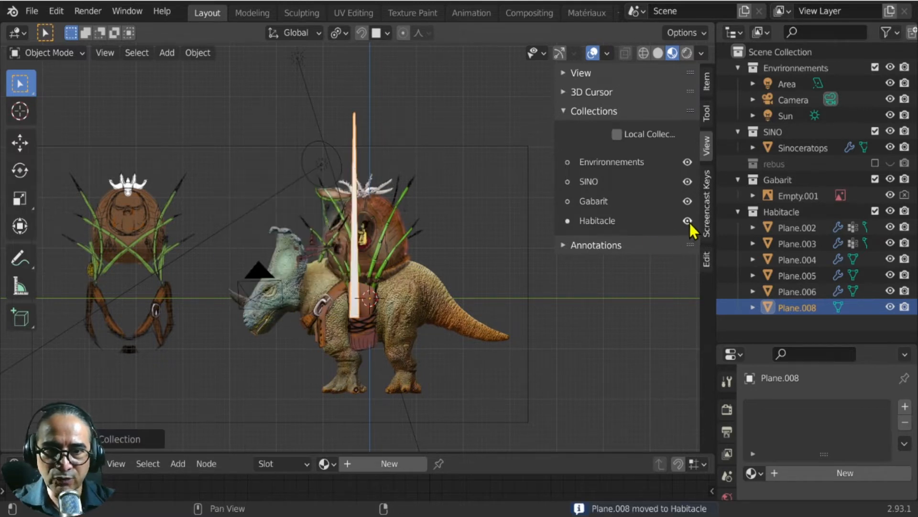
- Hide the SINO and Gabarit collections in the viewport while keeping Environnements and Habitacle shown
left_click_drag(688, 201, 689, 163)
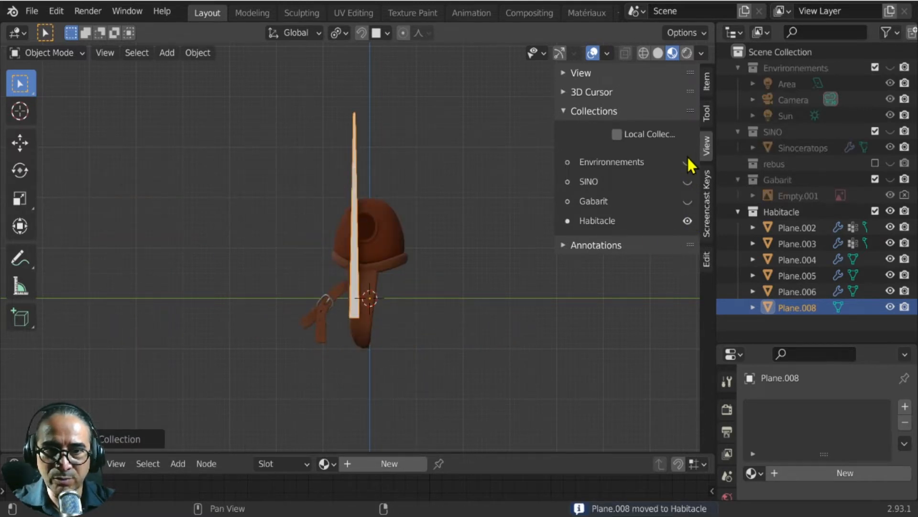
left_click_drag(690, 202, 690, 171)
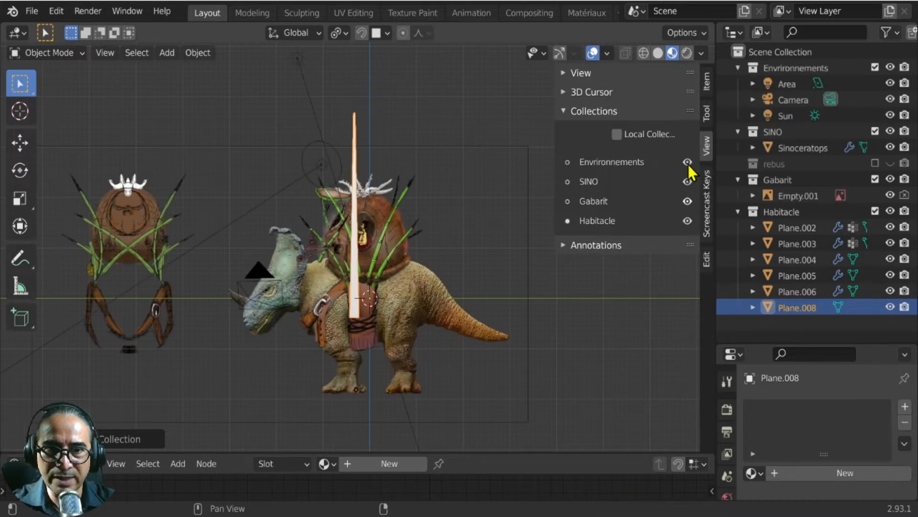
left_click_drag(688, 203, 652, 151)
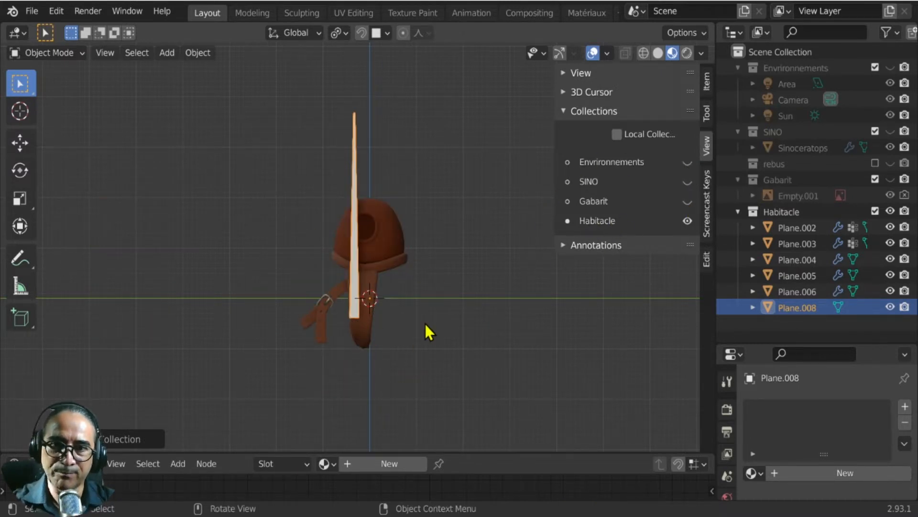
middle_click_drag(427, 328, 432, 306)
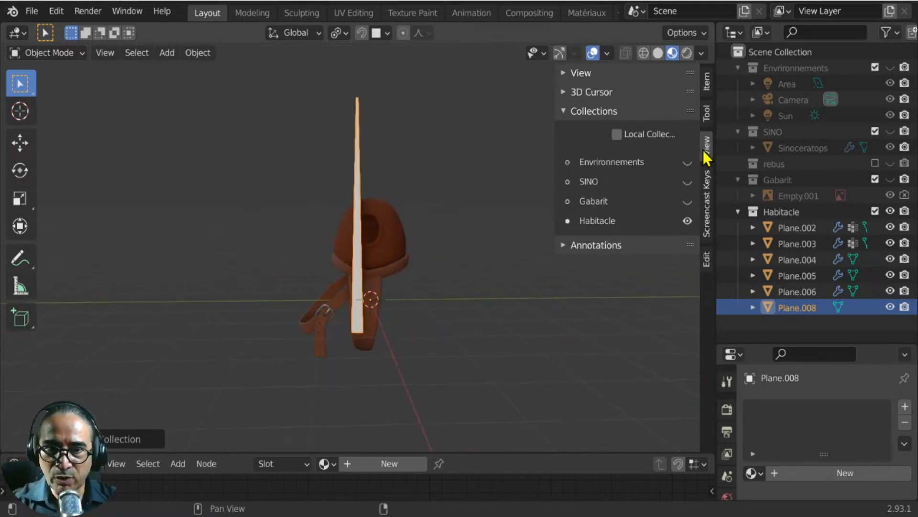
left_click(688, 162)
middle_click_drag(346, 292, 340, 343)
scroll(316, 294, "up", 3)
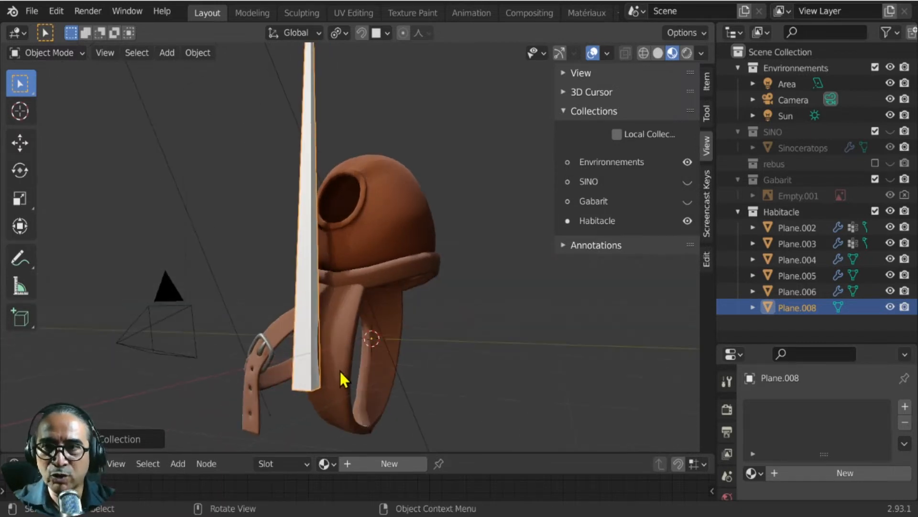
- In wireframe display, edit the stalk's mesh and add six evenly spaced, unslid horizontal loop cuts along its height
key("Tab")
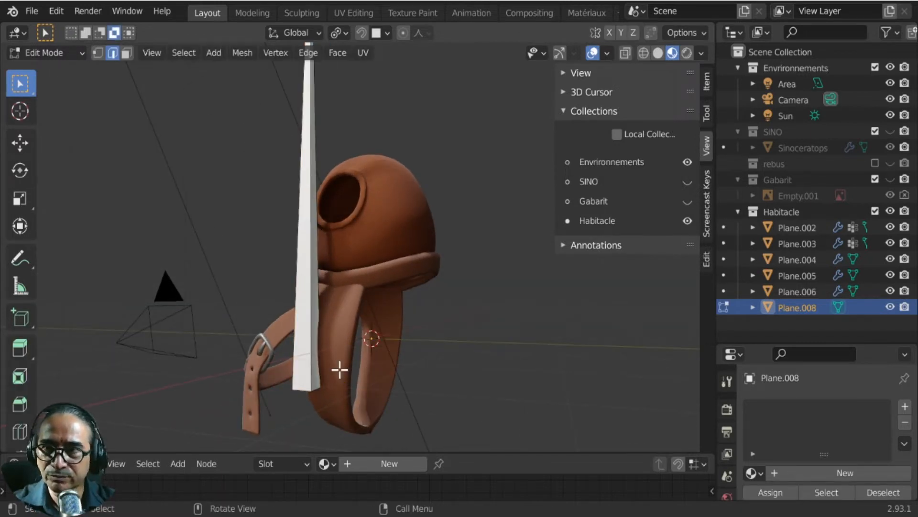
middle_click_drag(312, 333, 345, 331)
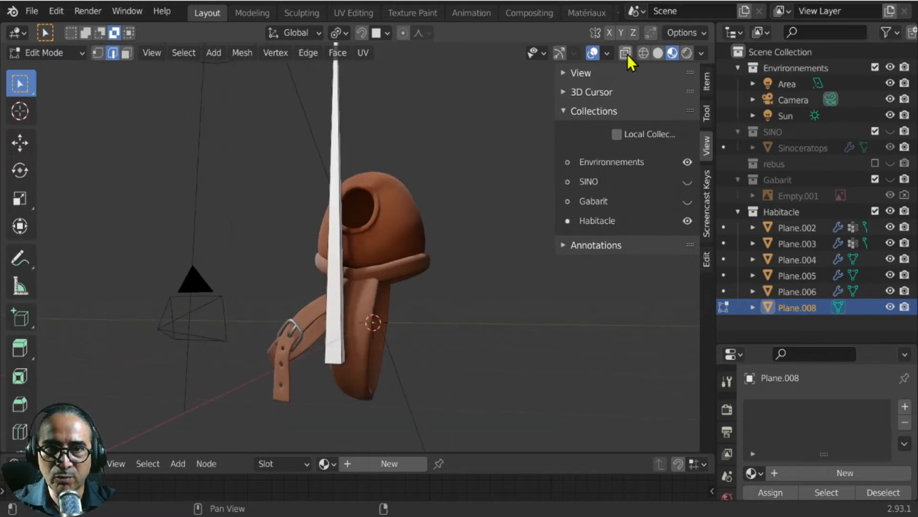
left_click(643, 53)
mouse_move(521, 146)
middle_mouse_down()
mouse_move(398, 250)
mouse_move(361, 185)
mouse_move(351, 202)
middle_mouse_up()
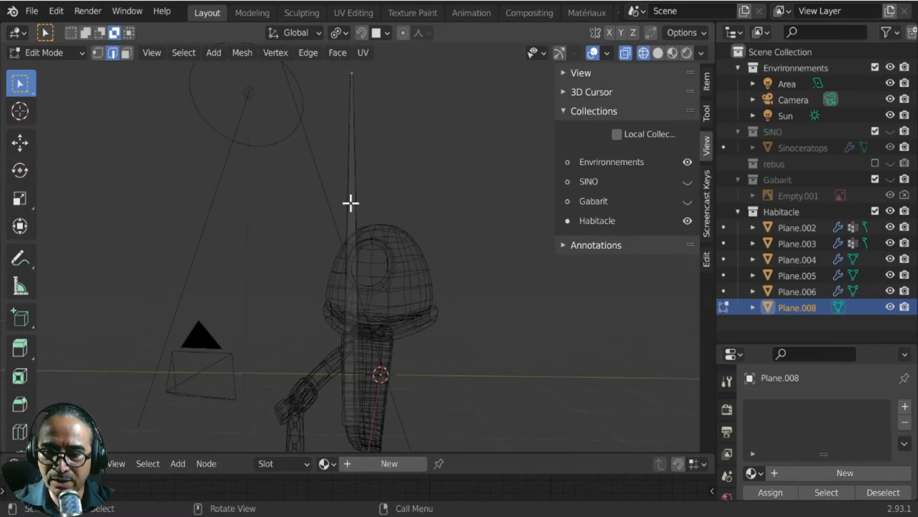
key("ctrl+r")
scroll(351, 218, "up", 3)
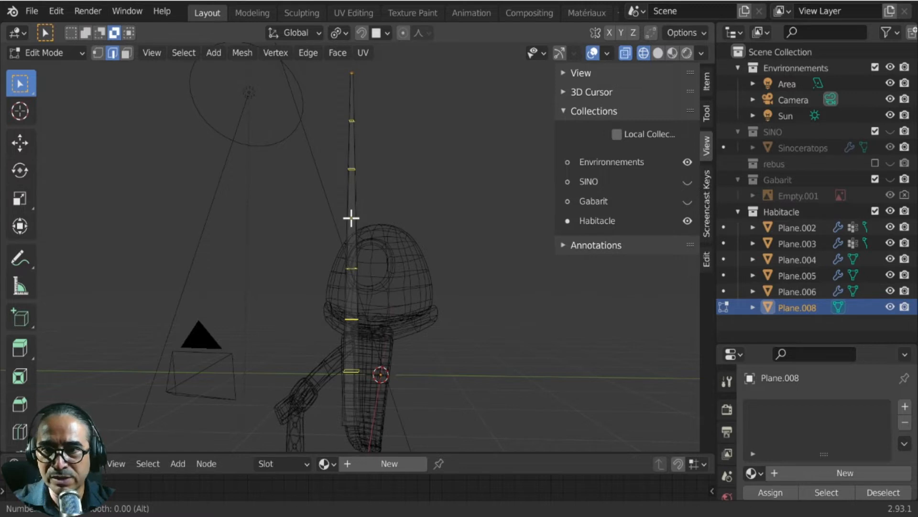
left_click(352, 218)
right_click(351, 217)
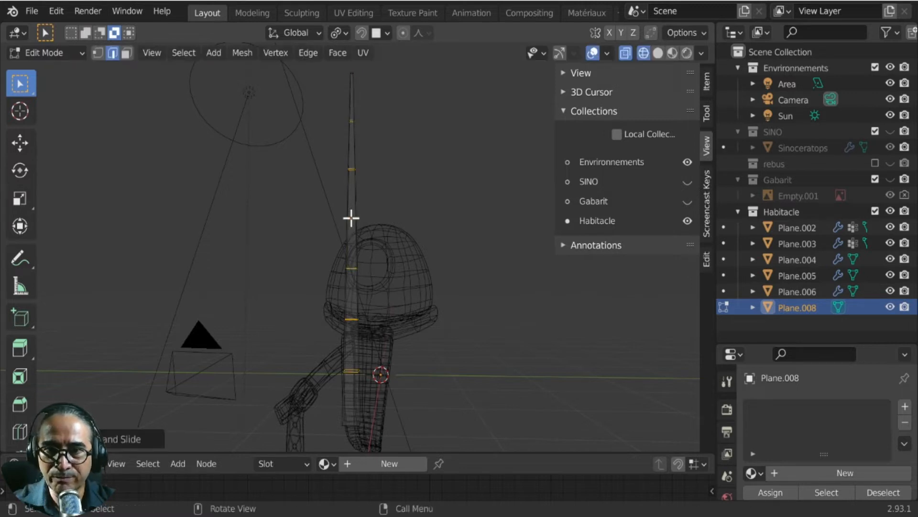
- Maximize the 3D viewport and isolate the stalk in local view
key("ctrl+space")
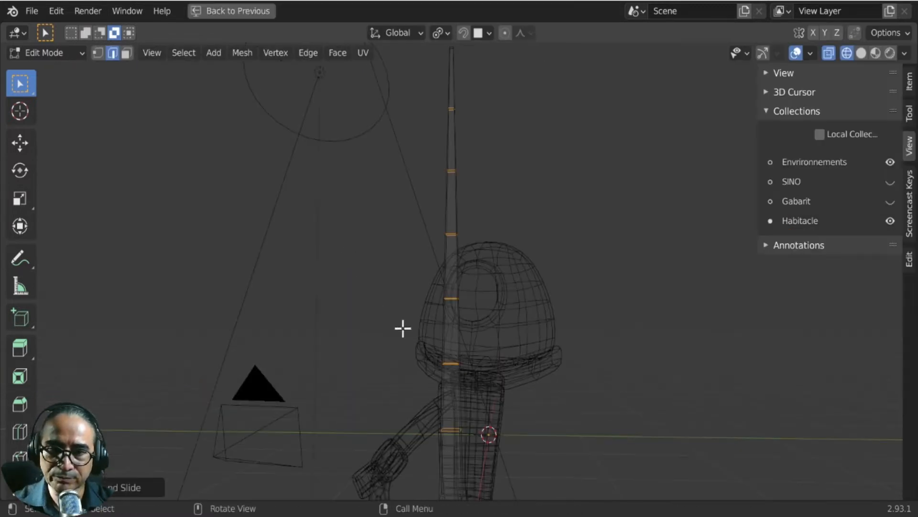
scroll(480, 389, "up", 4)
middle_click_drag(455, 289, 422, 270, "shift")
scroll(423, 271, "up", 4)
scroll(336, 288, "down", 1)
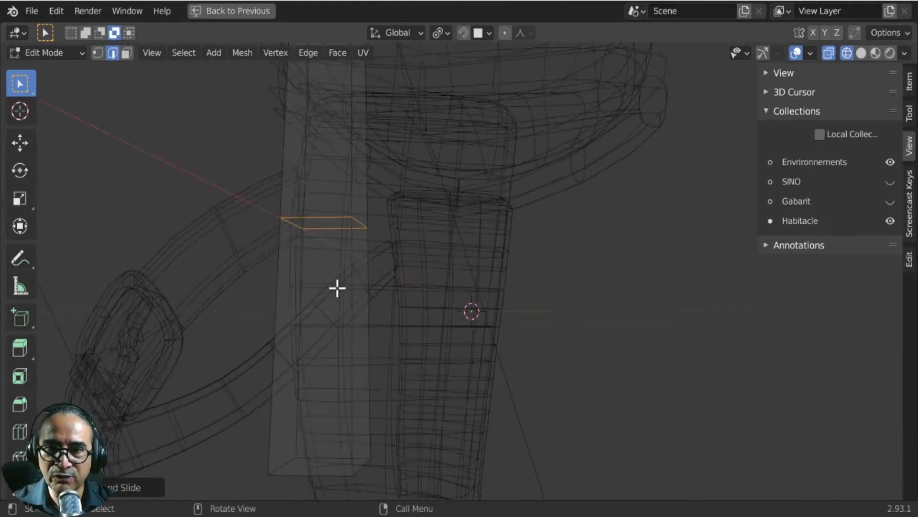
middle_click_drag(337, 288, 484, 263)
scroll(511, 223, "down", 3)
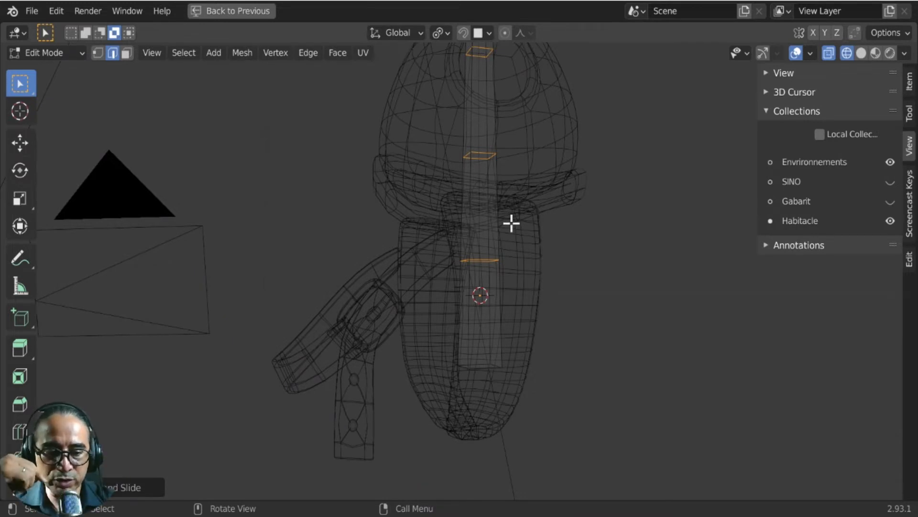
key("KP_Divide")
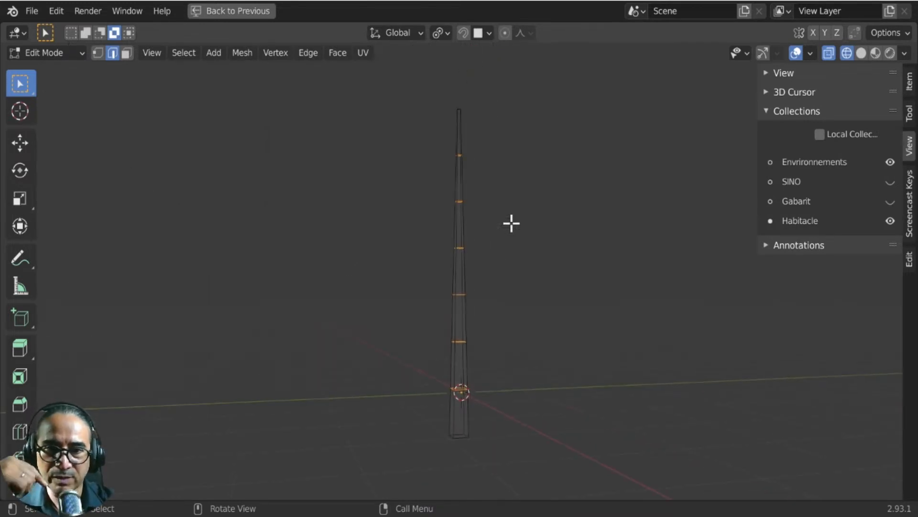
- Add one loop cut just below and one just above the stalk's lowest ring to form the first bamboo node
scroll(511, 227, "up", 8)
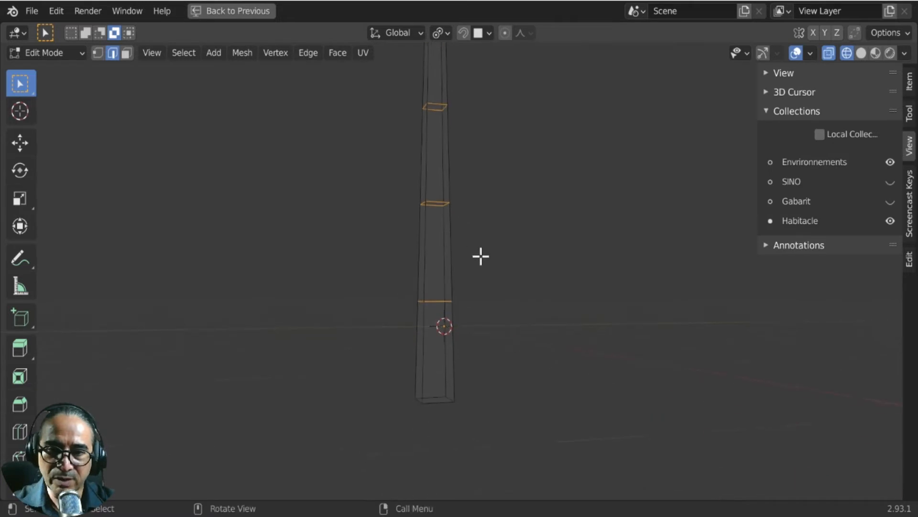
middle_click_drag(480, 254, 389, 285, "ctrl")
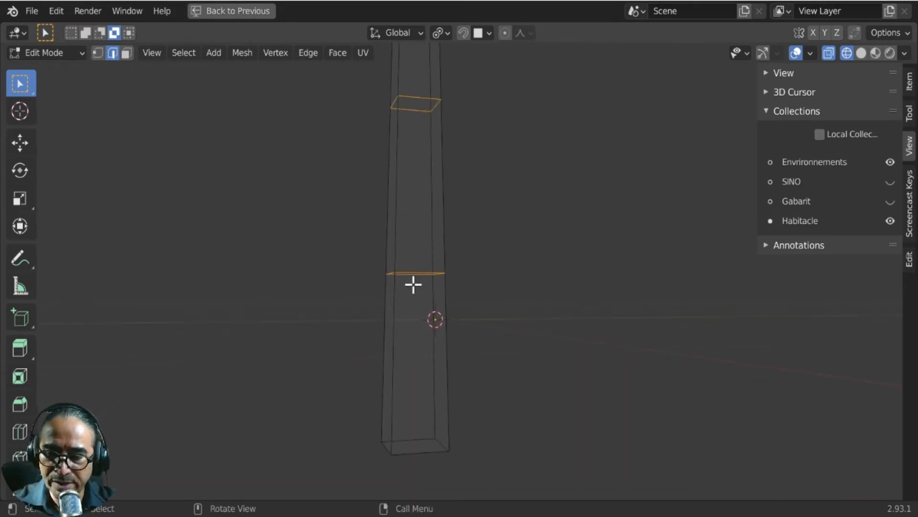
key("ctrl+r")
left_click(392, 282)
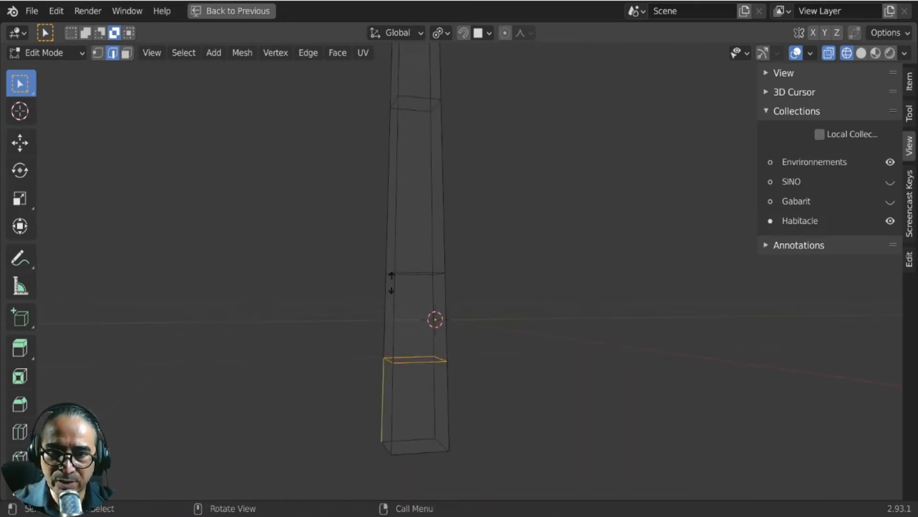
mouse_move(391, 282)
left_mouse_down()
mouse_move(393, 205)
mouse_move(398, 282)
left_mouse_up()
key("ctrl+r")
- Add a loop cut close below and close above both the second and the third rings from the stalk's base
middle_click_drag(443, 213, 452, 354, "shift")
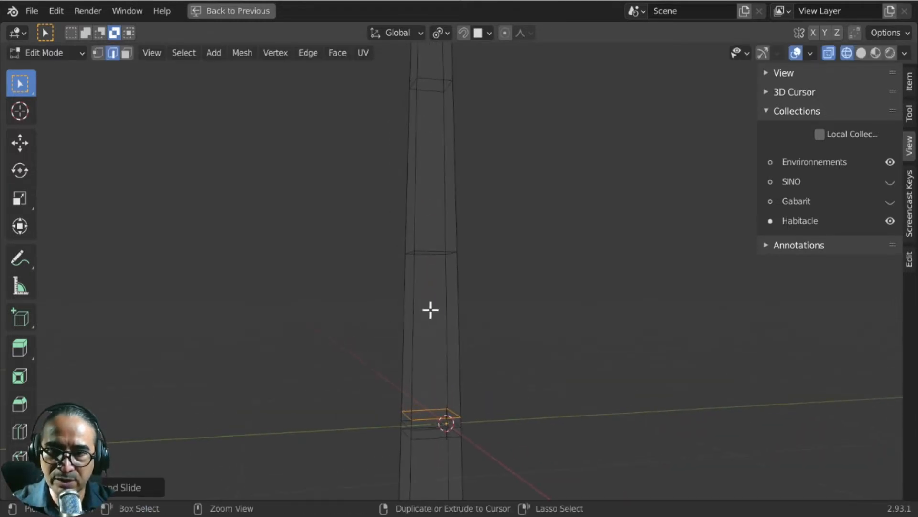
key("ctrl+r")
mouse_move(430, 310)
left_mouse_down()
mouse_move(431, 242)
mouse_move(417, 254)
mouse_move(417, 302)
left_mouse_up()
key("ctrl+r")
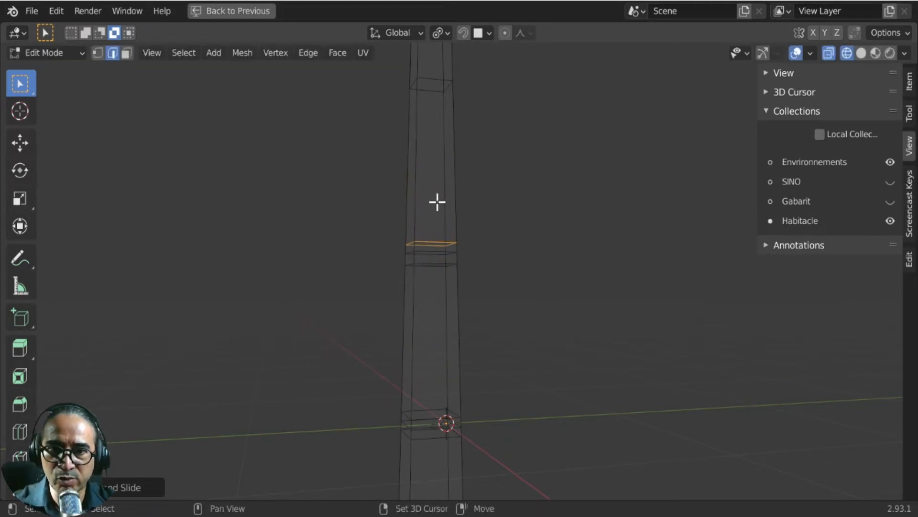
middle_click_drag(437, 202, 418, 314, "shift")
key("ctrl+r")
left_click_drag(418, 325, 430, 293)
key("ctrl+r")
- Flank the fourth ring from the base with a loop cut slid close to it on each side
middle_click_drag(453, 178, 452, 370, "shift")
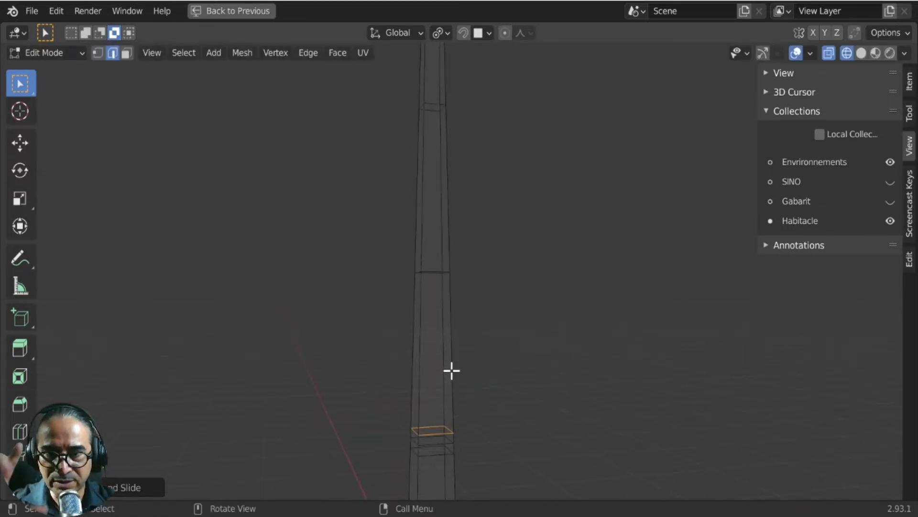
key("ctrl+r")
left_click_drag(435, 351, 433, 315)
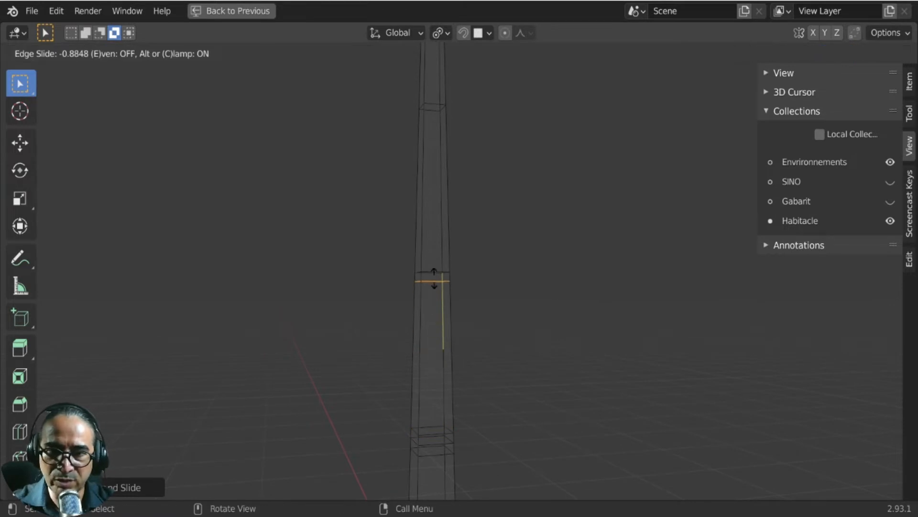
left_click_drag(434, 277, 434, 279)
key("ctrl+r")
left_click_drag(426, 242, 427, 258)
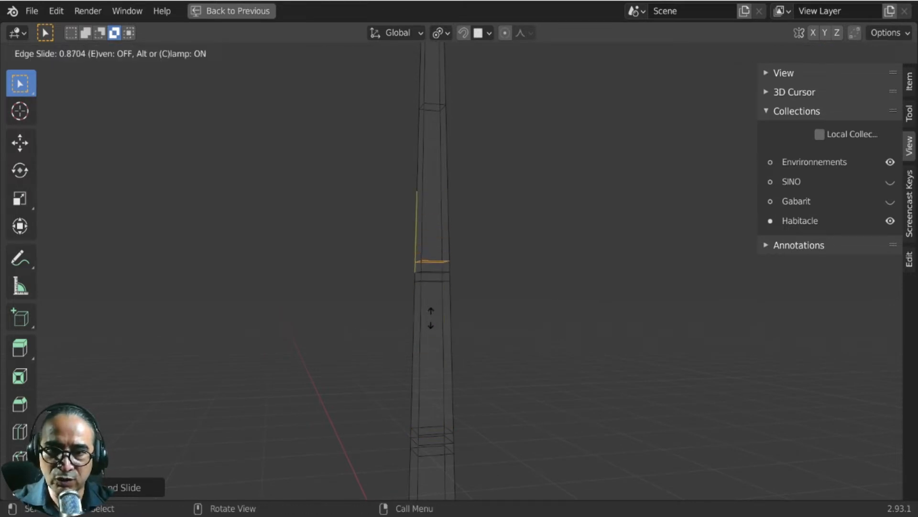
left_click(431, 318)
- Add supporting loop cuts tightly below and above the fifth ring from the stalk's base
middle_click_drag(421, 231, 420, 330, "shift")
scroll(420, 327, "up", 3, "shift")
key("ctrl+r")
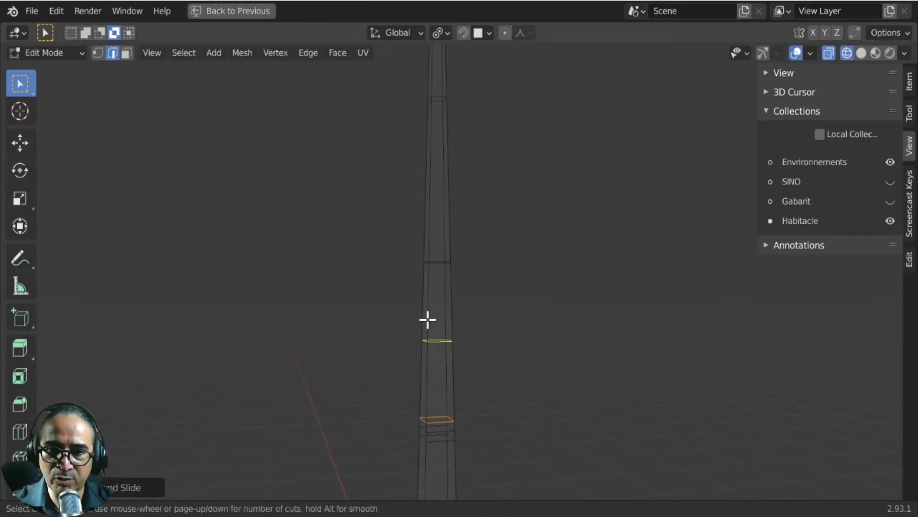
left_click_drag(428, 319, 438, 293)
key("ctrl+r")
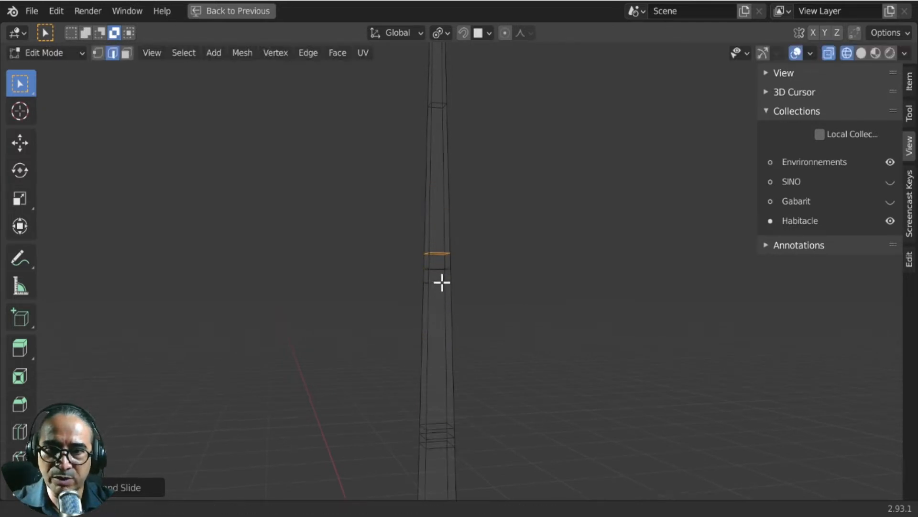
- Add loop cuts directly below and above the sixth, topmost ring near the stalk's tip
scroll(414, 318, "up", 3, "shift")
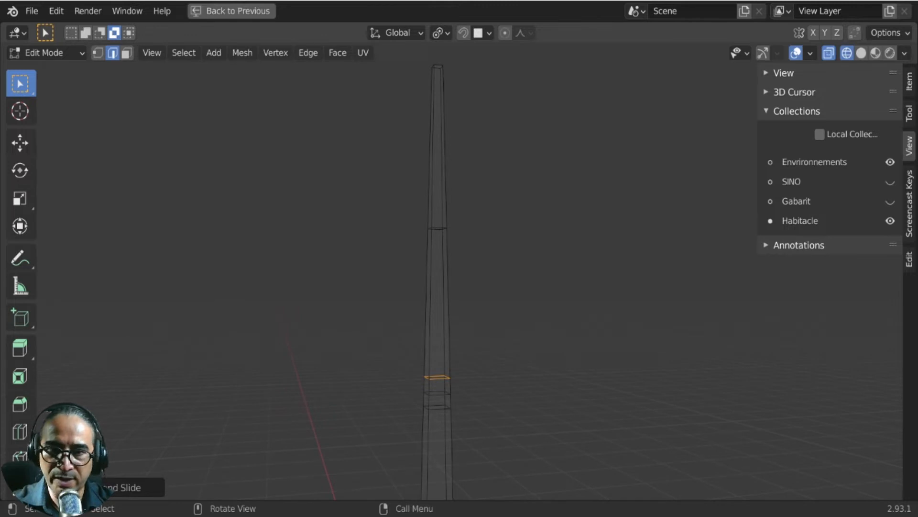
key("ctrl+r")
left_click_drag(449, 291, 453, 239)
key("ctrl+r")
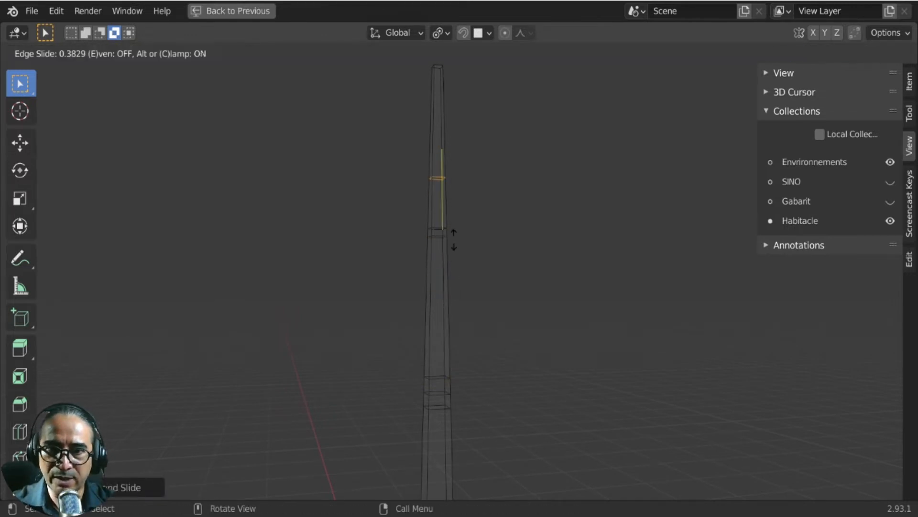
left_click_drag(454, 274, 453, 275)
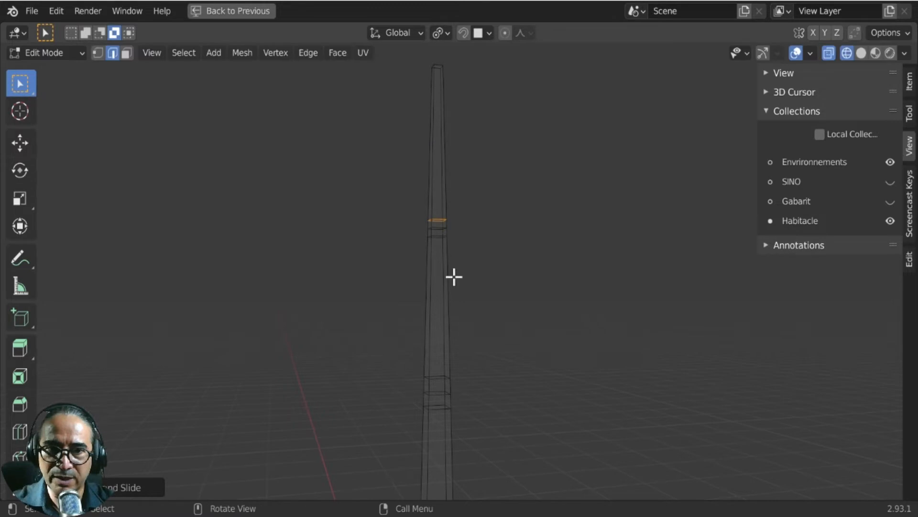
- Turn on the Screencast Keys display and collapse its settings
left_click(911, 196)
left_click(778, 73)
left_click(766, 72)
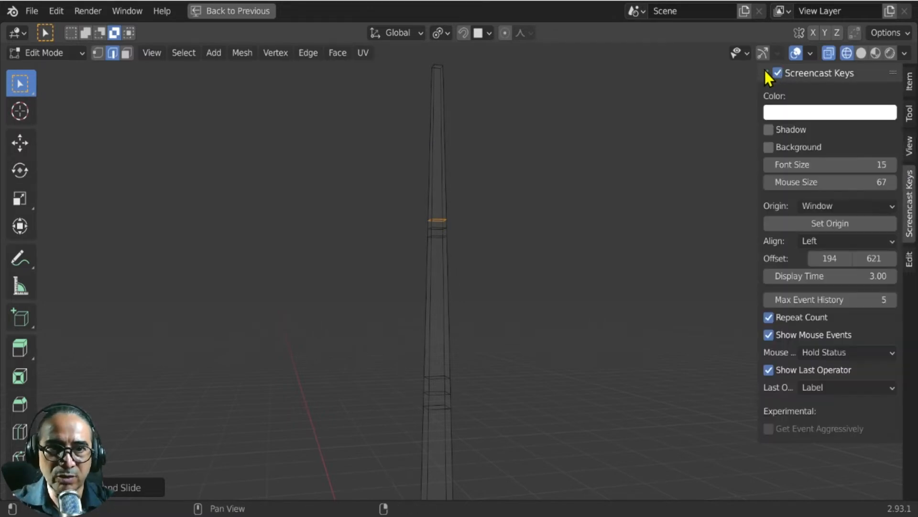
left_click(766, 71)
middle_click_drag(444, 337, 466, 308)
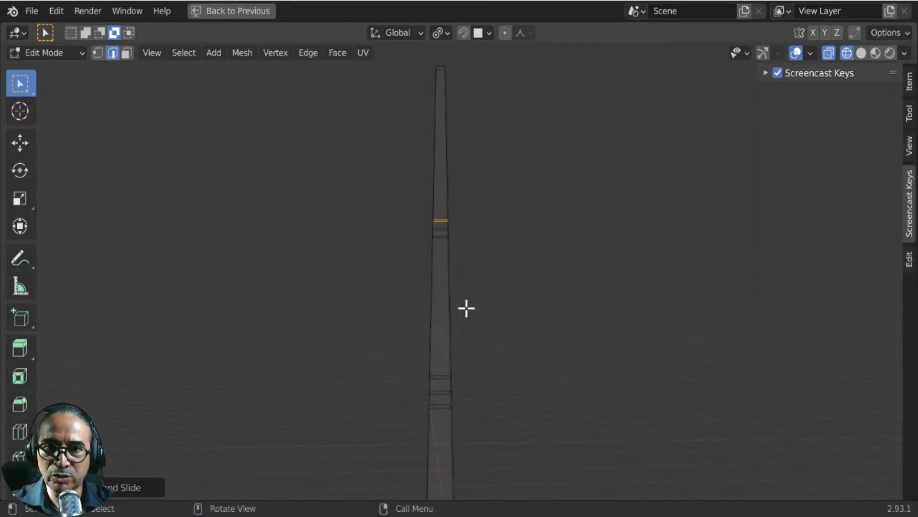
right_click(460, 219)
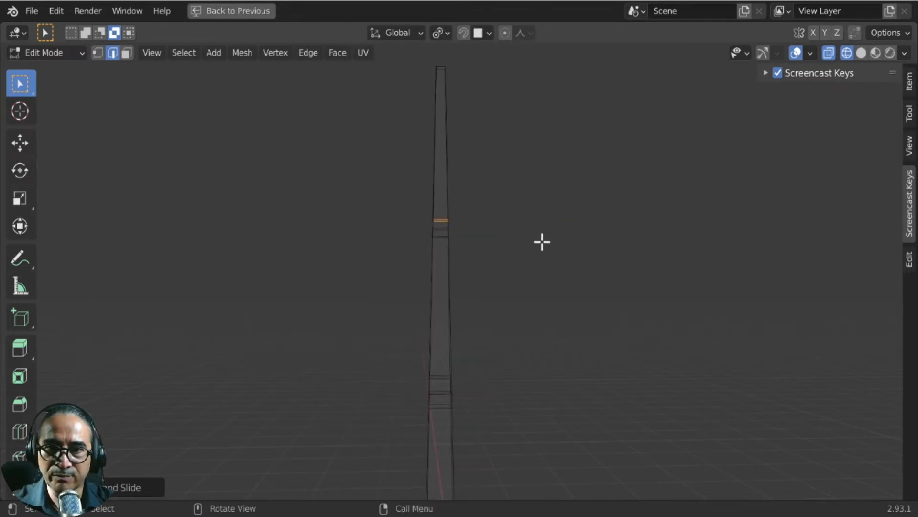
left_click(542, 242)
left_click(448, 230, "alt")
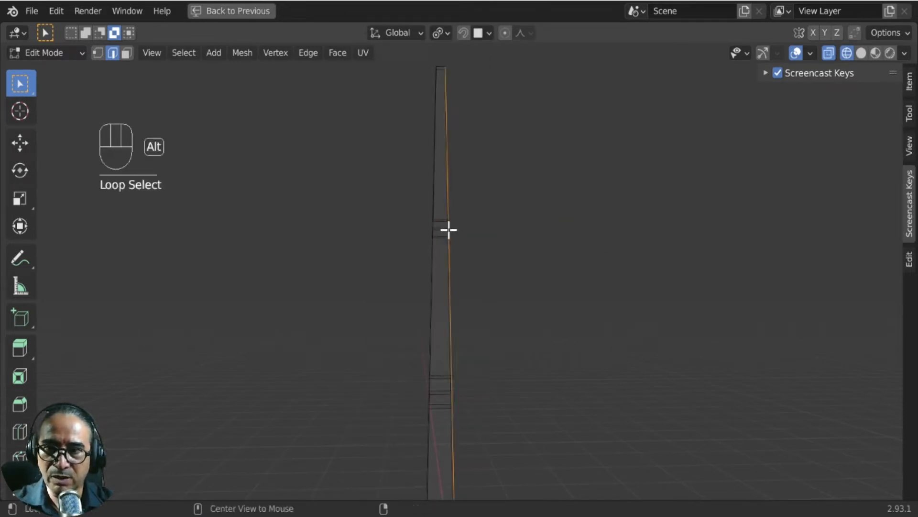
left_click(457, 266)
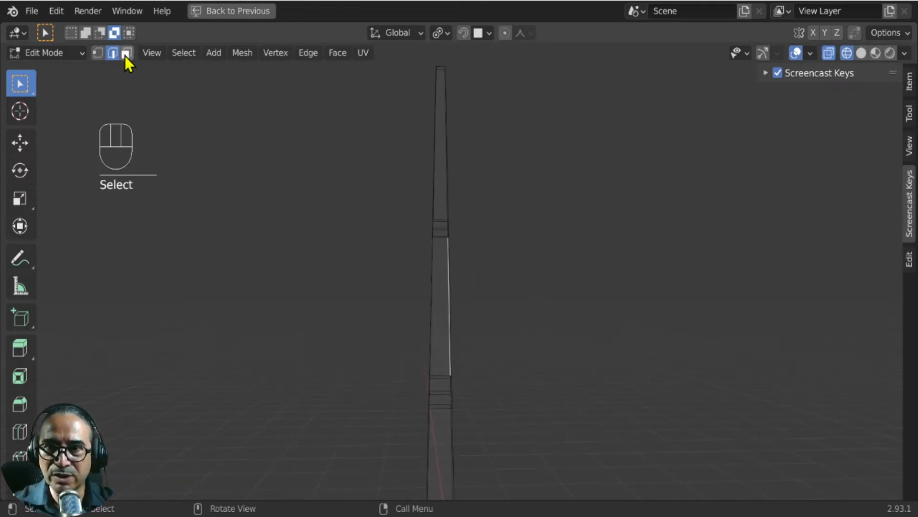
- Extrude the face at the stalk's tip upward by about 0.007 m to form a narrow end band
middle_click_drag(504, 159, 507, 274, "shift")
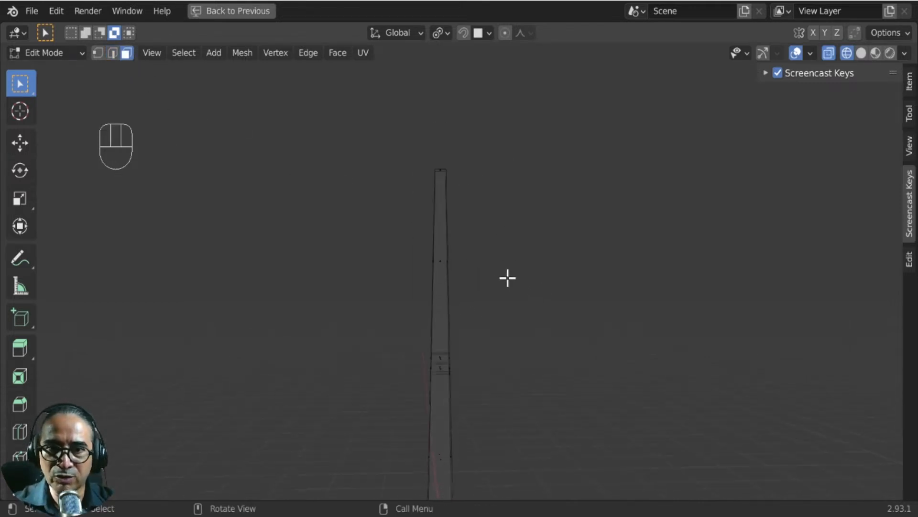
scroll(504, 265, "up", 3)
scroll(465, 172, "up", 1)
middle_click_drag(465, 172, 476, 283, "shift")
left_click(441, 182)
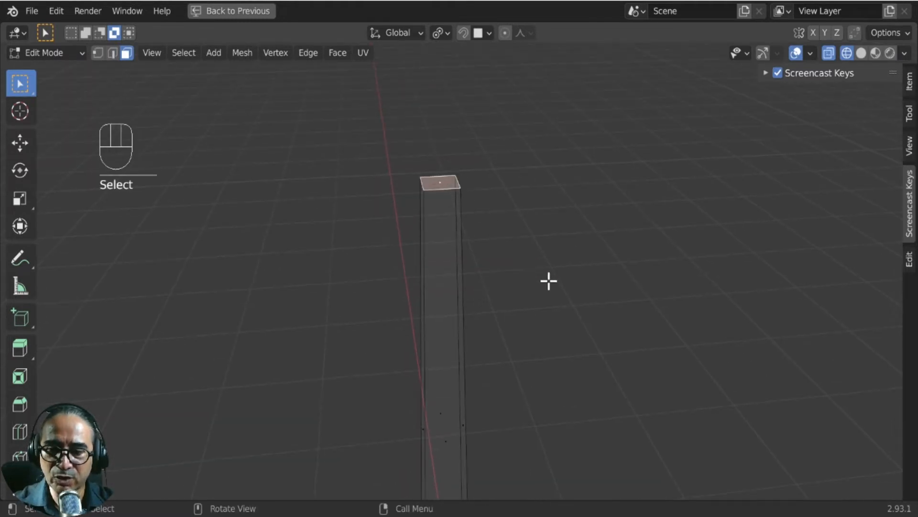
key("e")
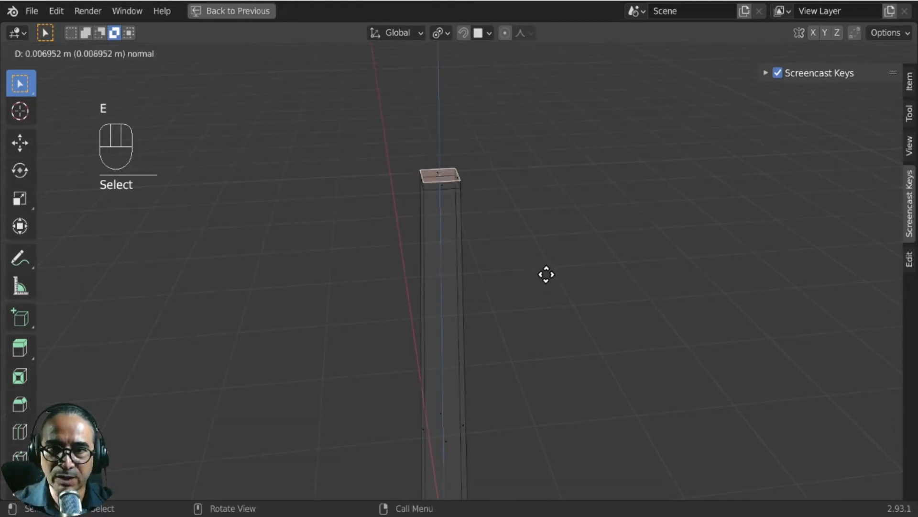
left_click(546, 274)
- Extrude the stalk's bottom face downward twice in short increments and scale the new end face up slightly to flare the base
middle_click_drag(523, 314, 506, 332)
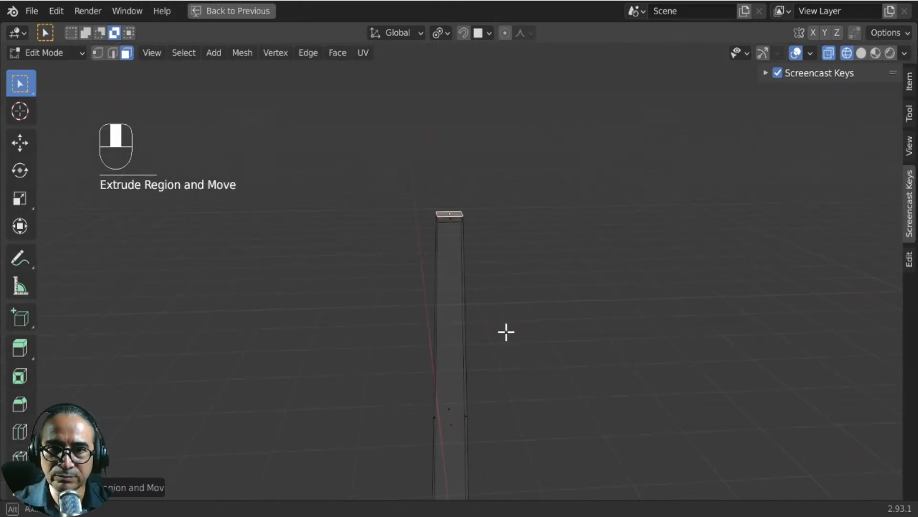
scroll(527, 371, "down", 3)
middle_click_drag(527, 371, 472, 79, "shift")
scroll(492, 397, "down", 5)
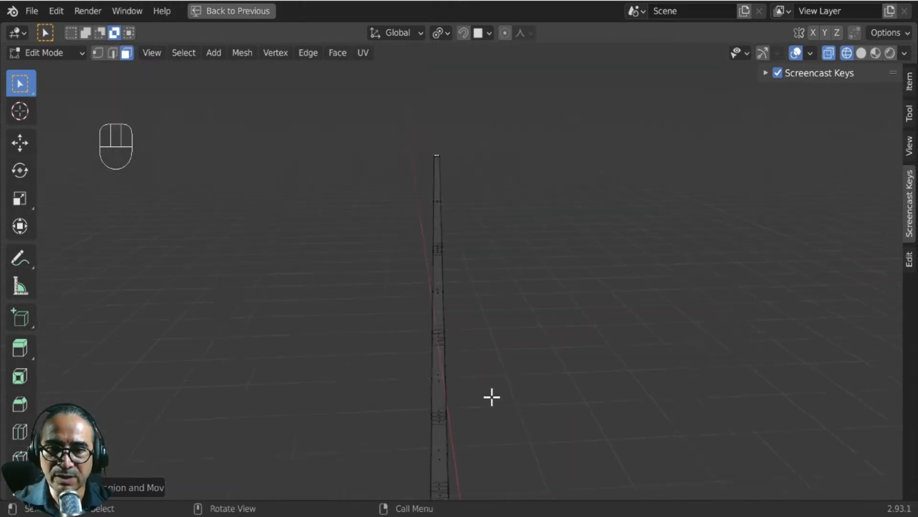
scroll(492, 399, "down", 4)
middle_click_drag(490, 417, 468, 225, "shift")
scroll(459, 279, "up", 7)
middle_click_drag(414, 249, 432, 280, "shift")
left_click(421, 353)
middle_click_drag(424, 353, 478, 230)
middle_click_drag(478, 99, 485, 150)
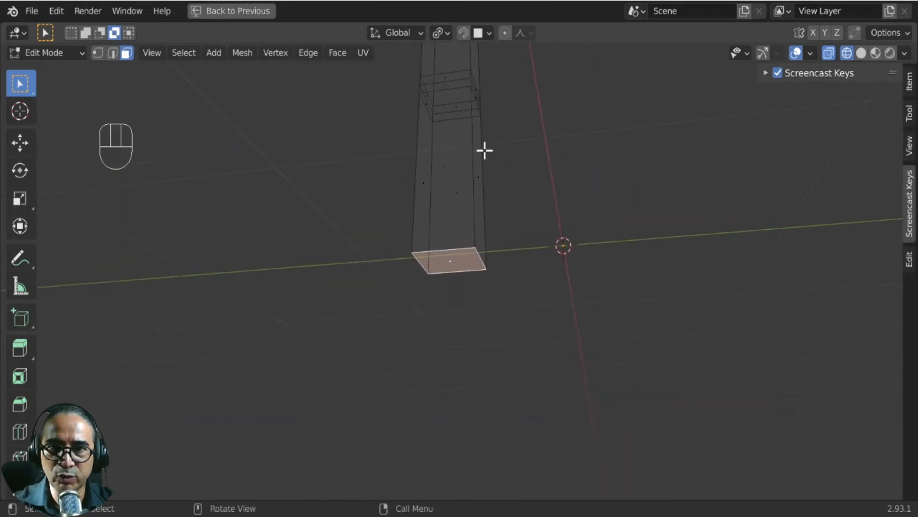
key("e")
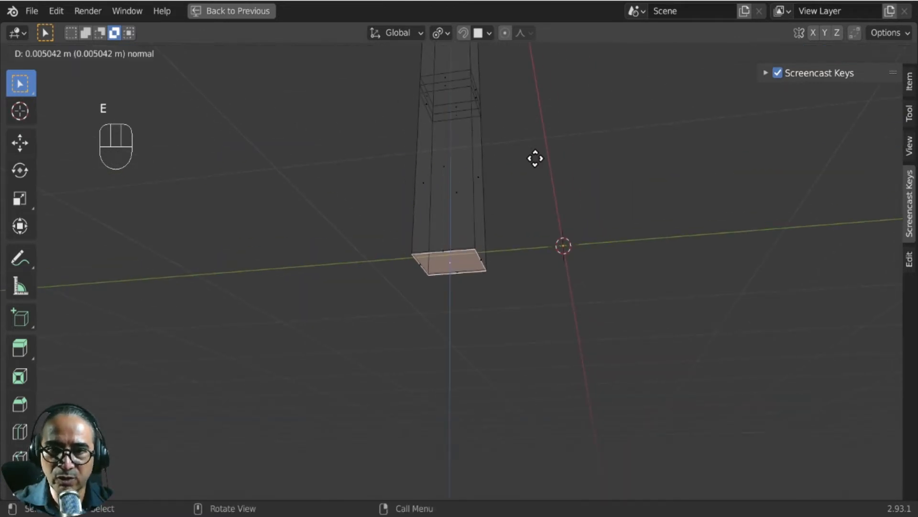
key("e")
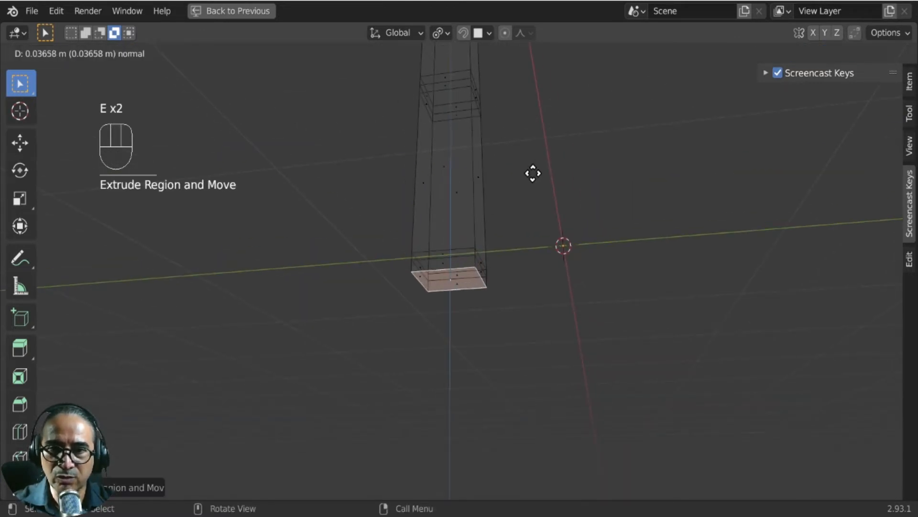
left_click(532, 171)
key("s")
left_click(555, 181)
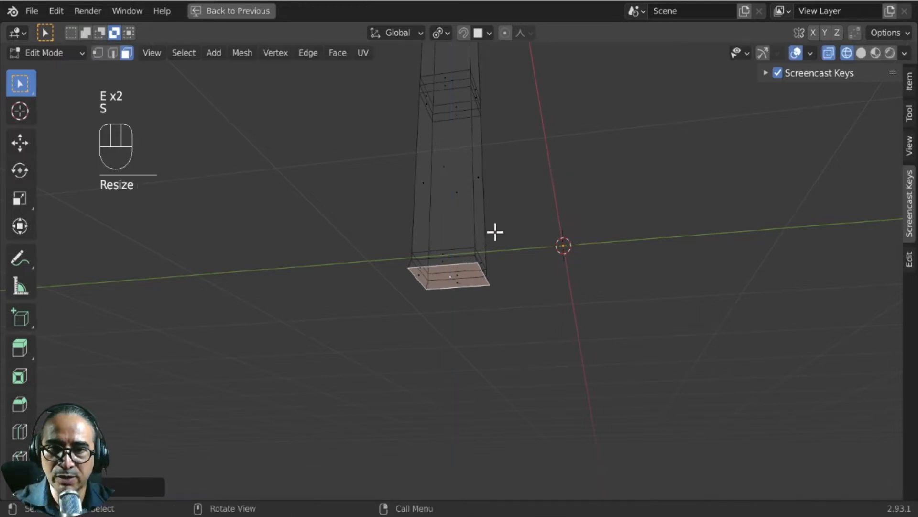
- Select the face loop around the stalk's lowest long segment, just above the flared base
middle_click_drag(494, 231, 490, 302)
scroll(476, 178, "down", 8)
scroll(491, 366, "up", 4)
middle_click_drag(492, 365, 493, 207, "shift")
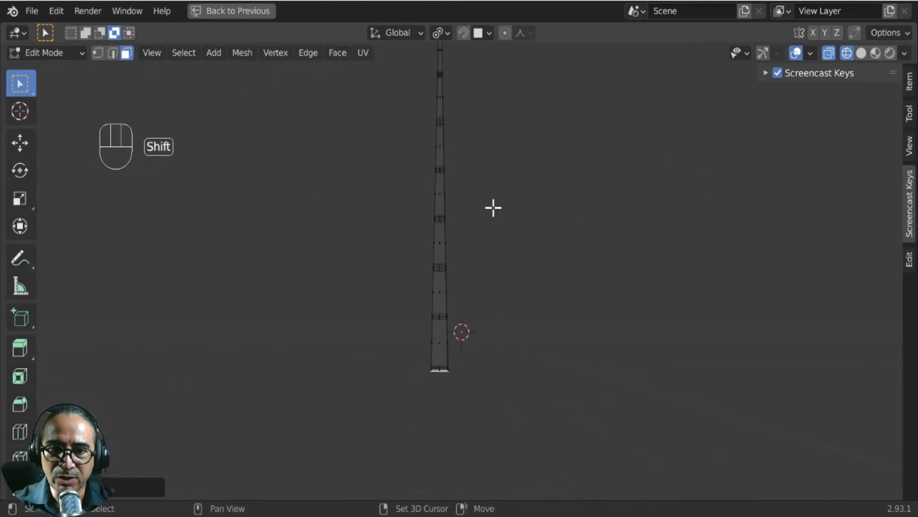
left_click(132, 49)
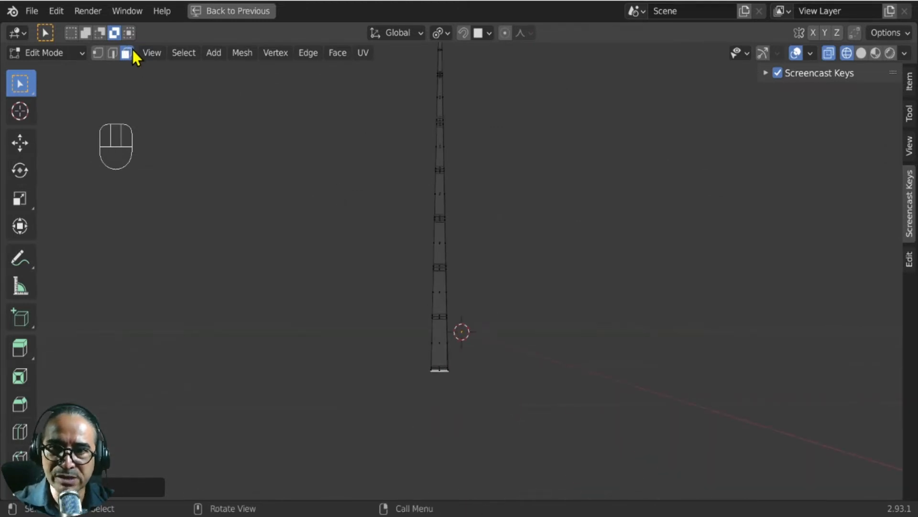
left_click(452, 345)
scroll(458, 378, "up", 2)
middle_click_drag(458, 394, 457, 285, "shift")
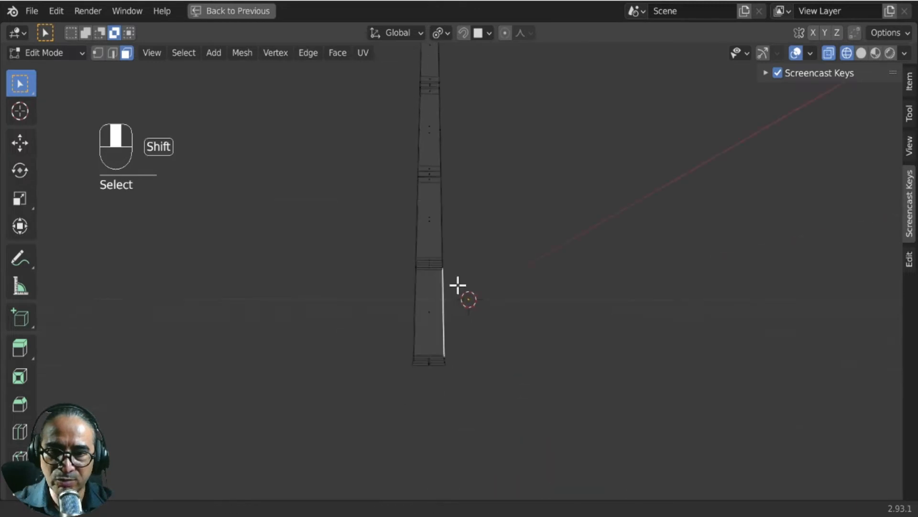
scroll(467, 299, "up", 3)
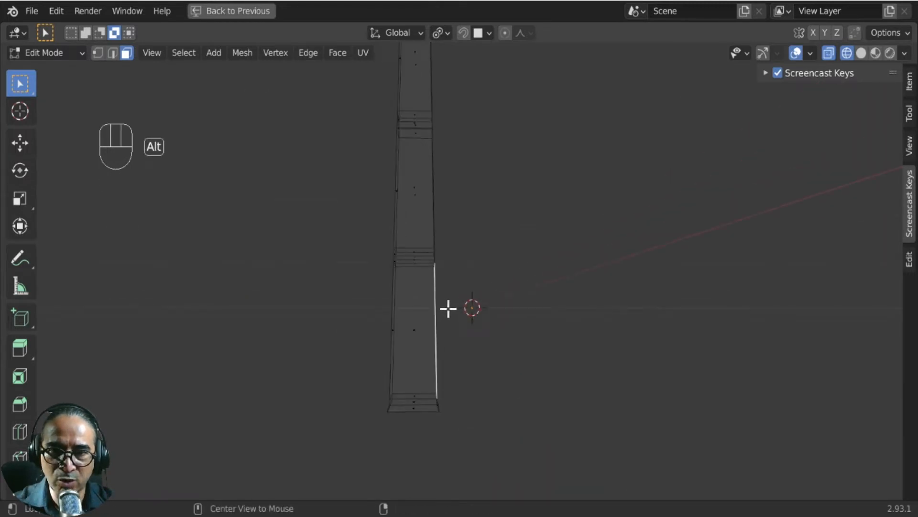
left_click(445, 310, "alt")
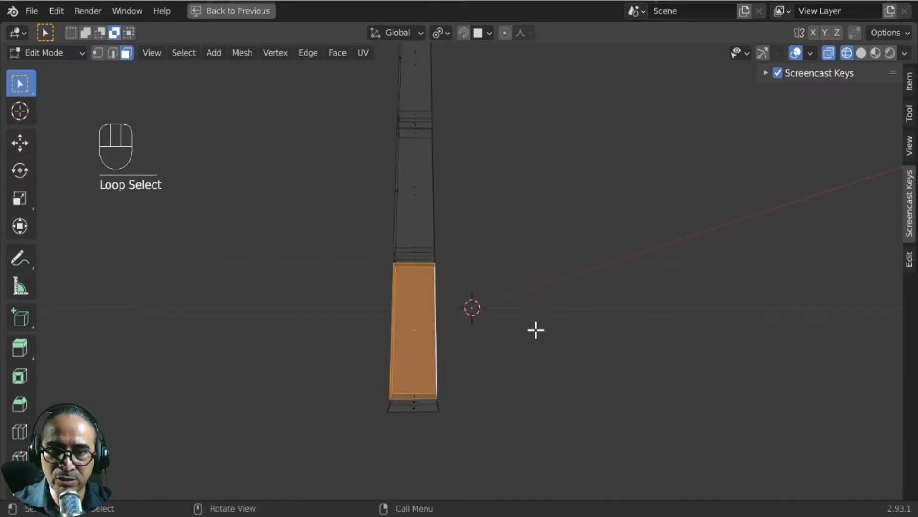
middle_click_drag(535, 328, 451, 321)
key("KP_Decimal")
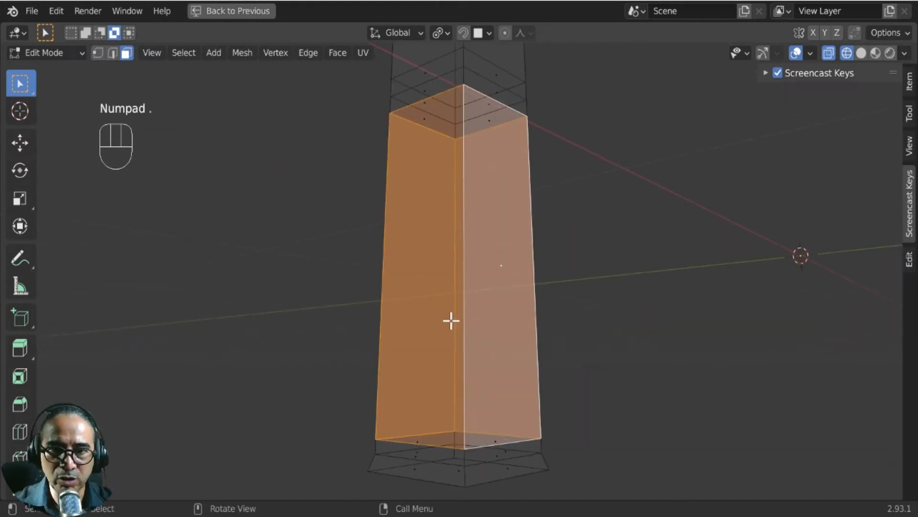
- Add the face loops of the second, third and fourth long segments from the base to the selection
scroll(451, 320, "down", 5)
middle_click_drag(593, 228, 496, 272)
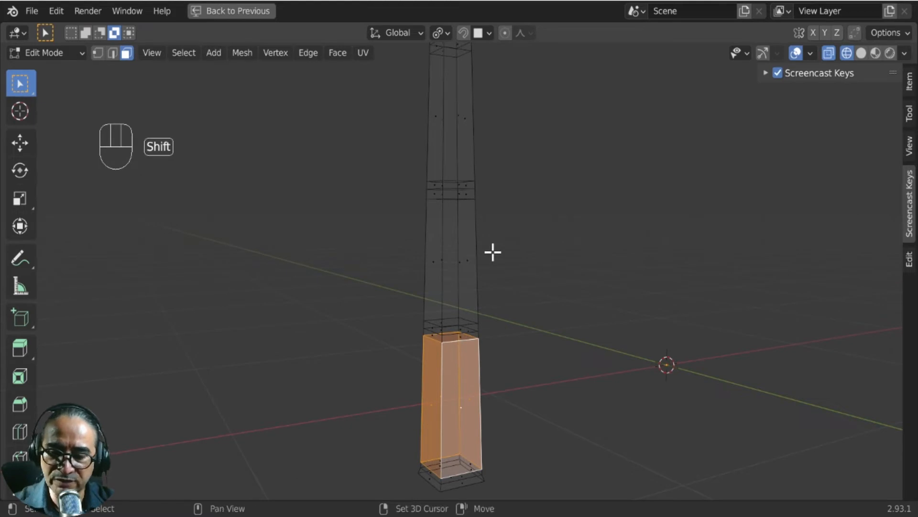
left_click(491, 251, "alt+shift")
middle_click_drag(509, 164, 488, 279, "shift")
left_click(487, 276, "alt+shift")
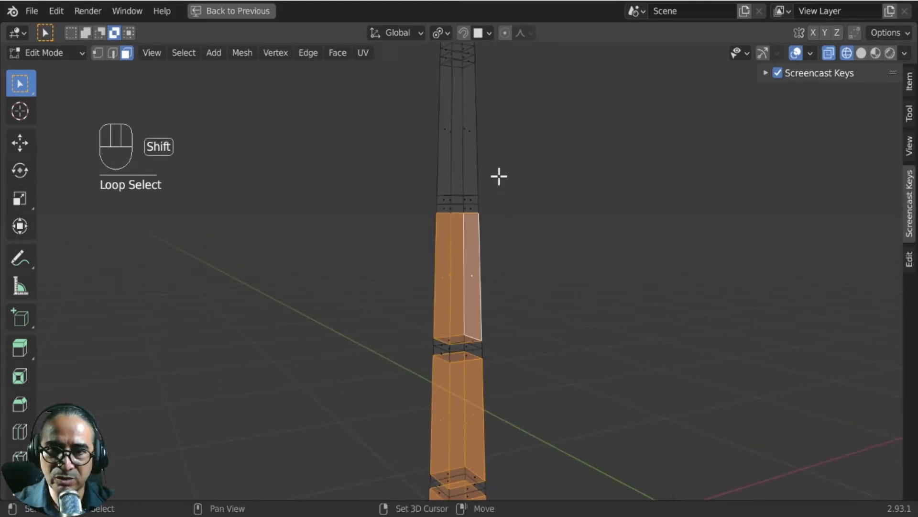
middle_click_drag(498, 176, 496, 262, "shift")
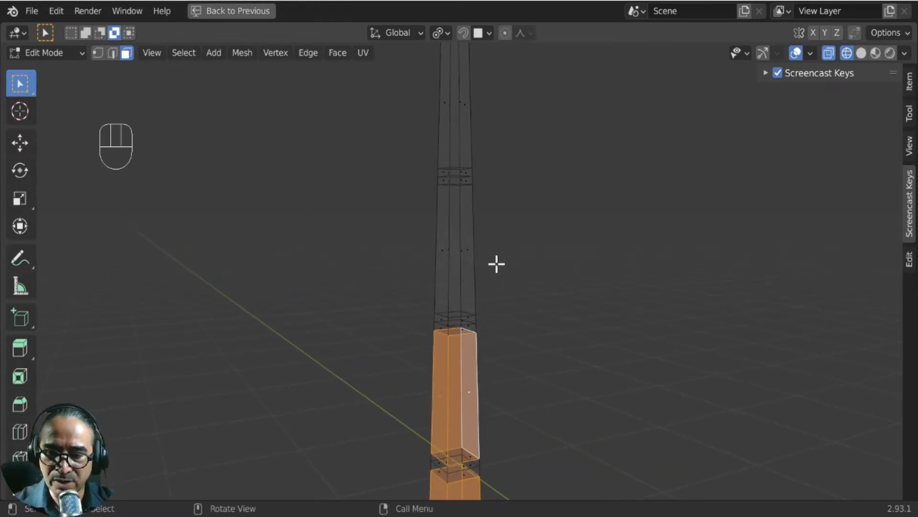
left_click(487, 238, "alt+shift")
- Extend the selection with the face loops of the remaining three long segments up to the stalk's tip
middle_click_drag(506, 150, 507, 315, "shift")
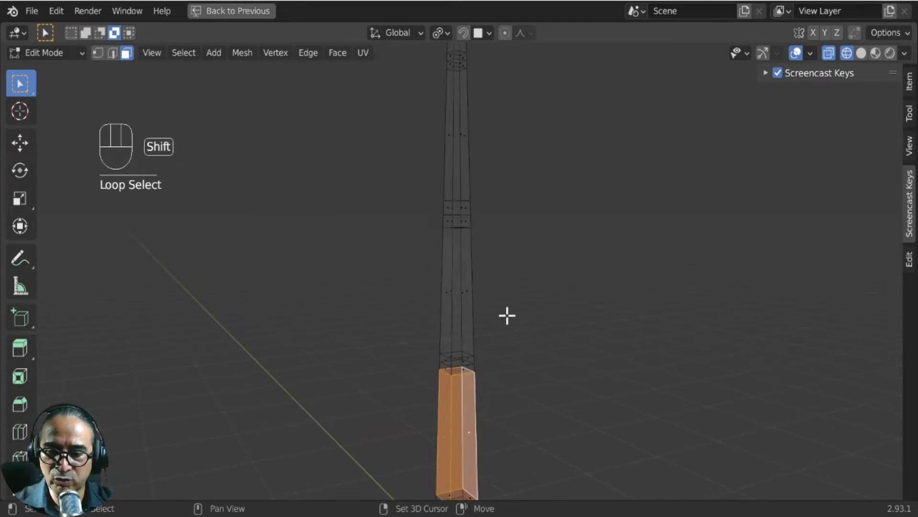
left_click(485, 260, "alt+shift")
middle_click_drag(507, 195, 512, 316, "shift")
left_click(488, 279, "alt+shift")
middle_click_drag(498, 232, 519, 304, "shift")
left_click(487, 250, "alt+shift")
- Try to shrink the selected segments inward by about 0.02 m with Shrink/Fatten, and undo it
scroll(557, 397, "down", 6)
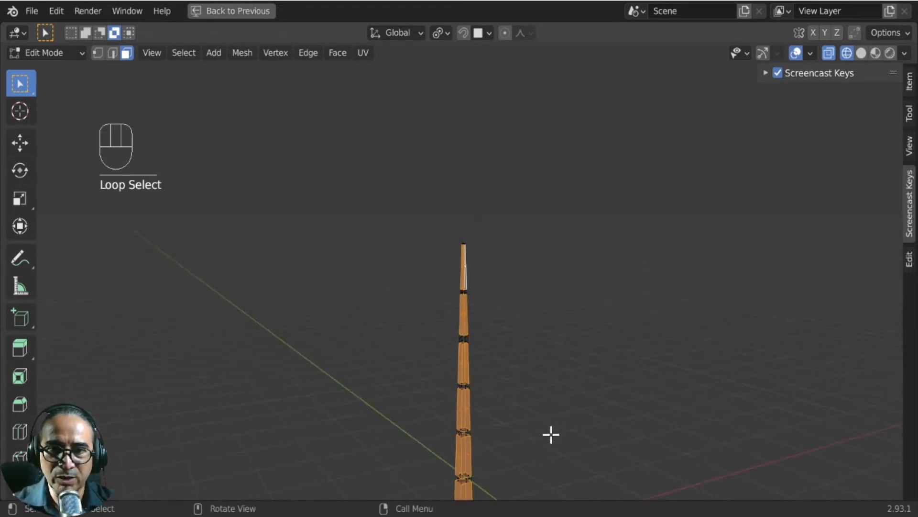
middle_click_drag(536, 449, 461, 199)
scroll(482, 289, "up", 5)
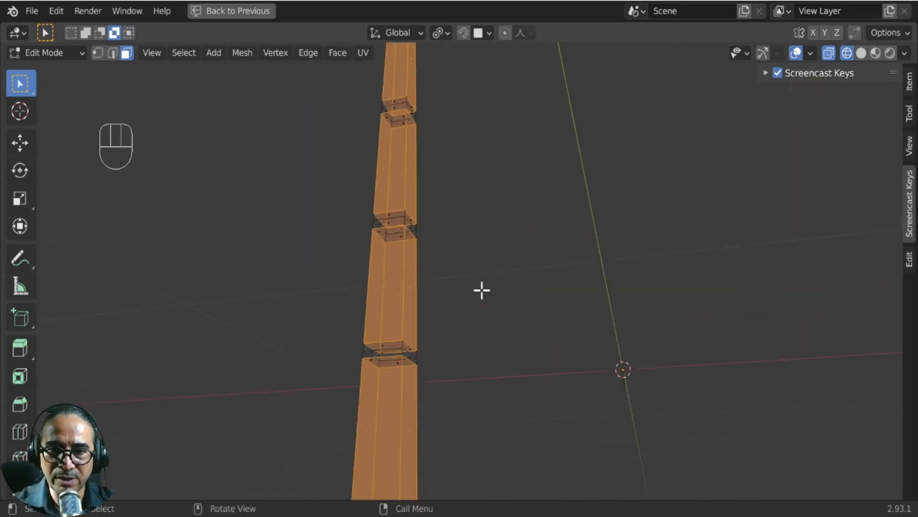
middle_click_drag(461, 359, 458, 414)
middle_click_drag(482, 124, 467, 187)
middle_click_drag(455, 144, 490, 307, "shift")
middle_click_drag(467, 208, 462, 218, "shift")
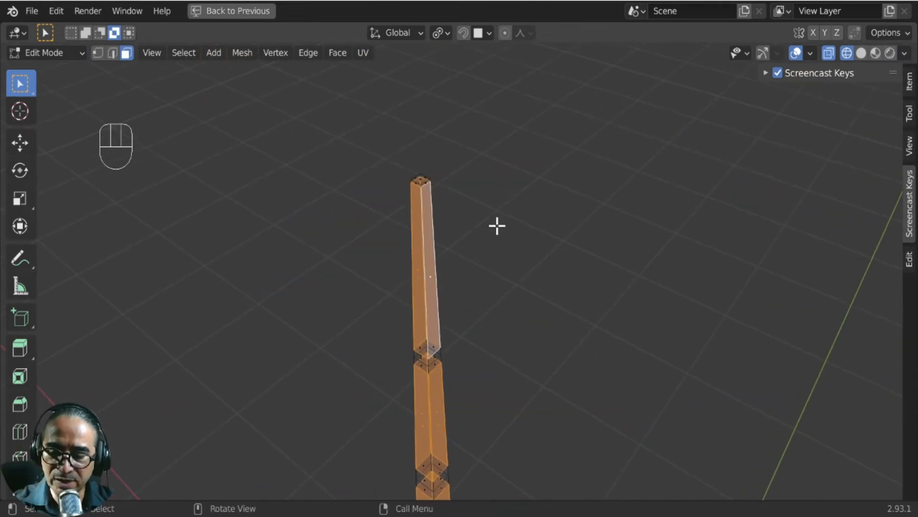
key("alt+s")
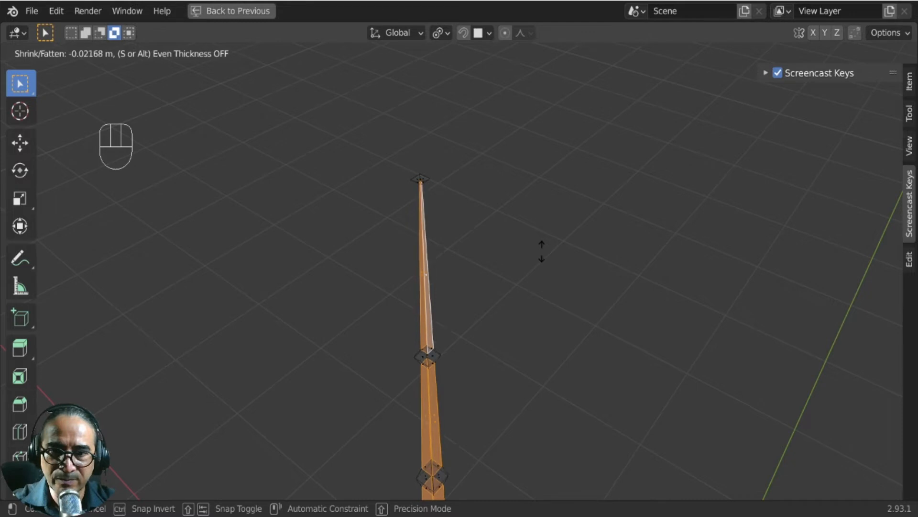
left_click(539, 251)
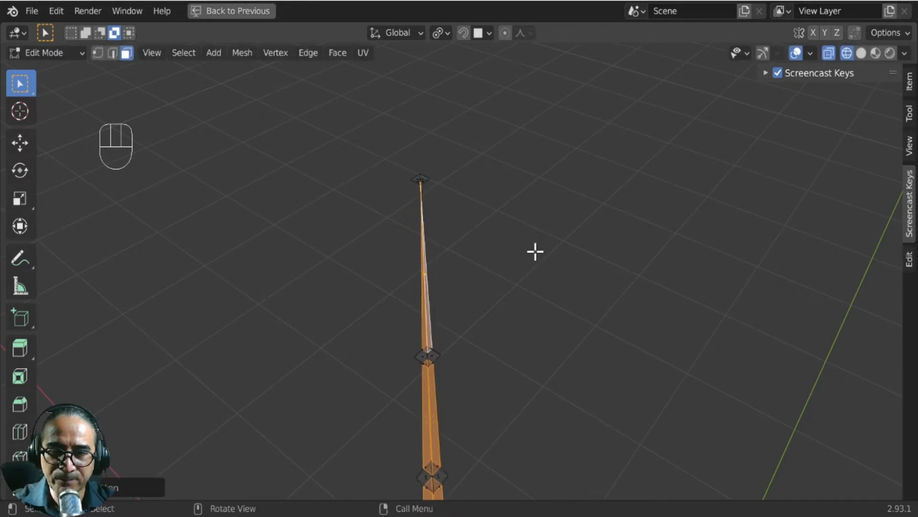
middle_click_drag(536, 250, 468, 220)
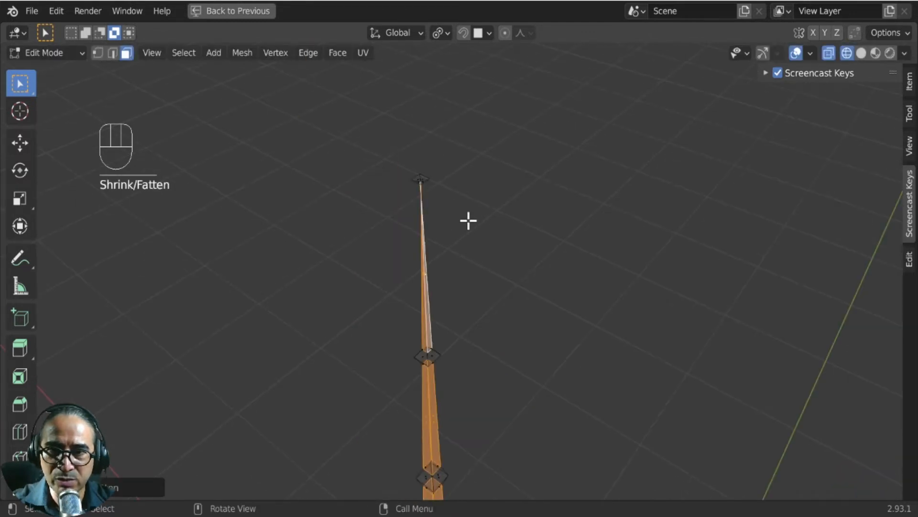
key("ctrl+z")
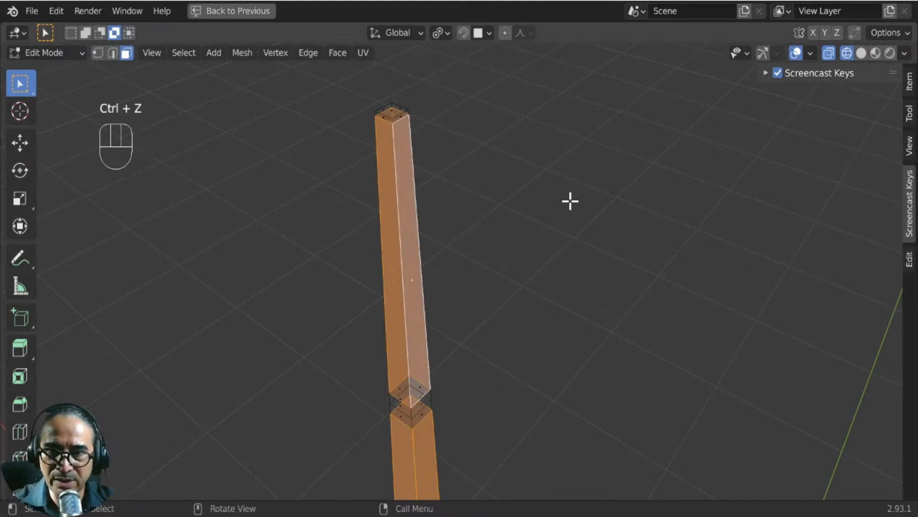
- Add the narrow band of faces at the very tip of the stalk to the selected segments
middle_click_drag(448, 146, 474, 263, "shift")
key("KP_1")
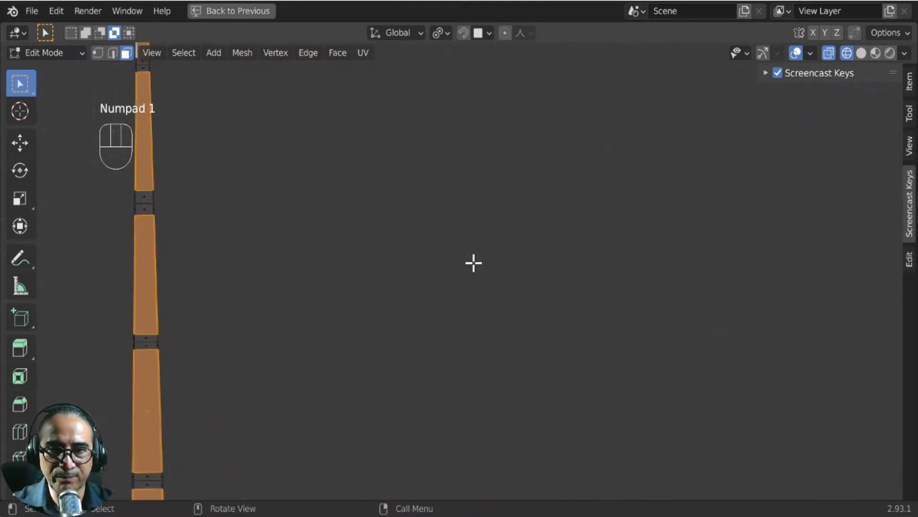
middle_click_drag(302, 147, 547, 488, "shift")
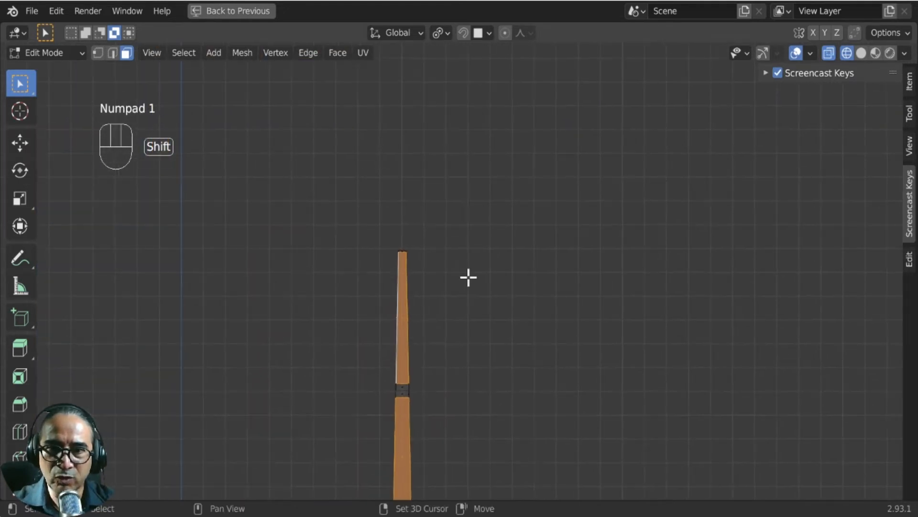
scroll(385, 228, "up", 10)
middle_click_drag(274, 201, 701, 306, "shift")
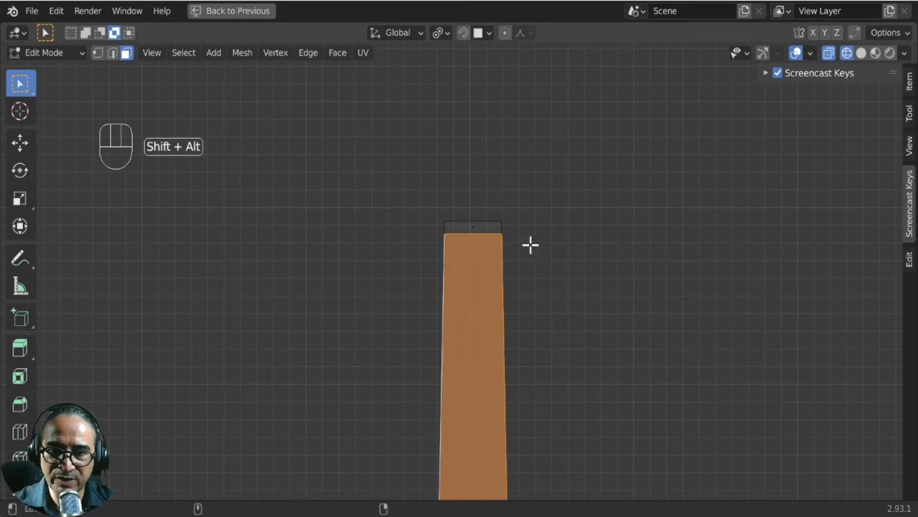
left_click(502, 225, "alt+shift")
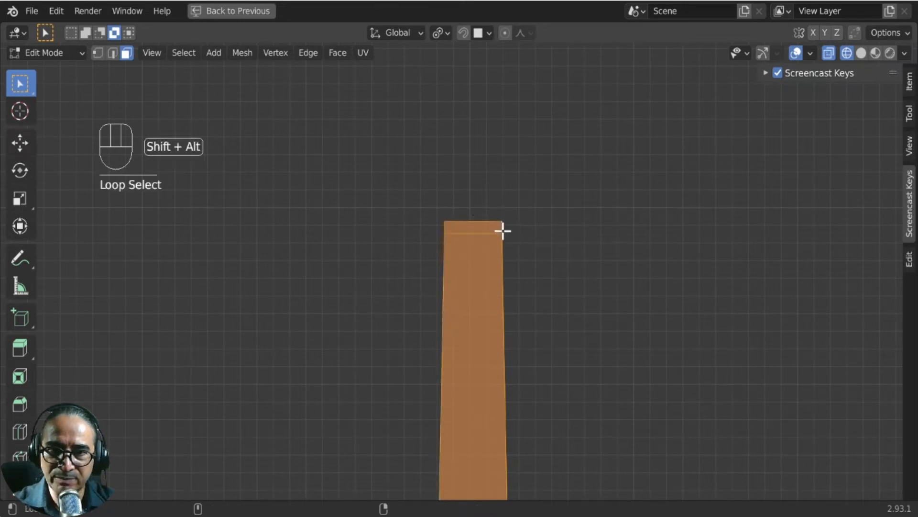
- Shrink all selected segments and the tip band inward by about 0.019 m with Shrink/Fatten, leaving the joint rings raised
scroll(531, 273, "down", 4)
middle_click_drag(490, 352, 481, 228)
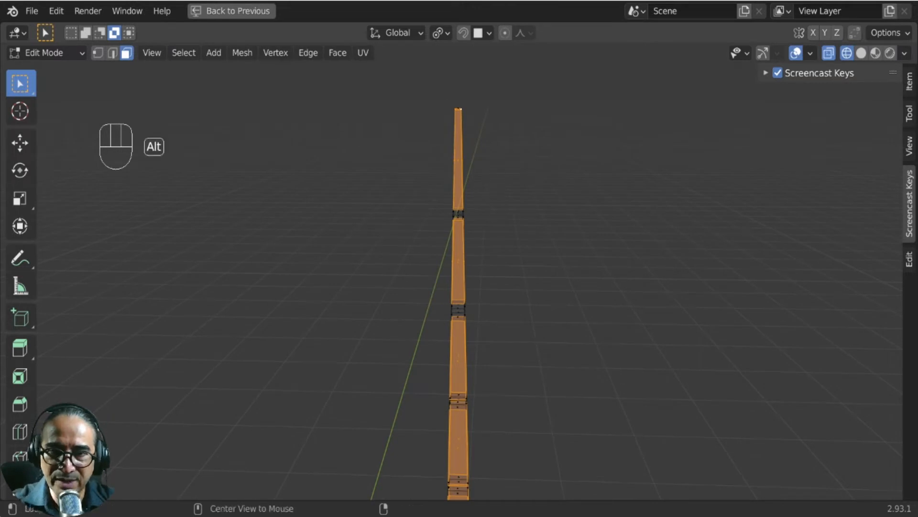
key("alt+s")
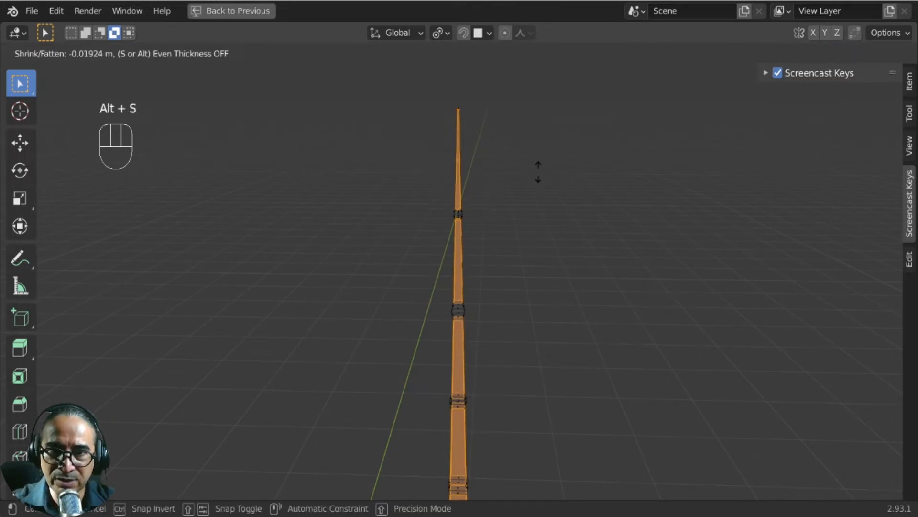
left_click(538, 172)
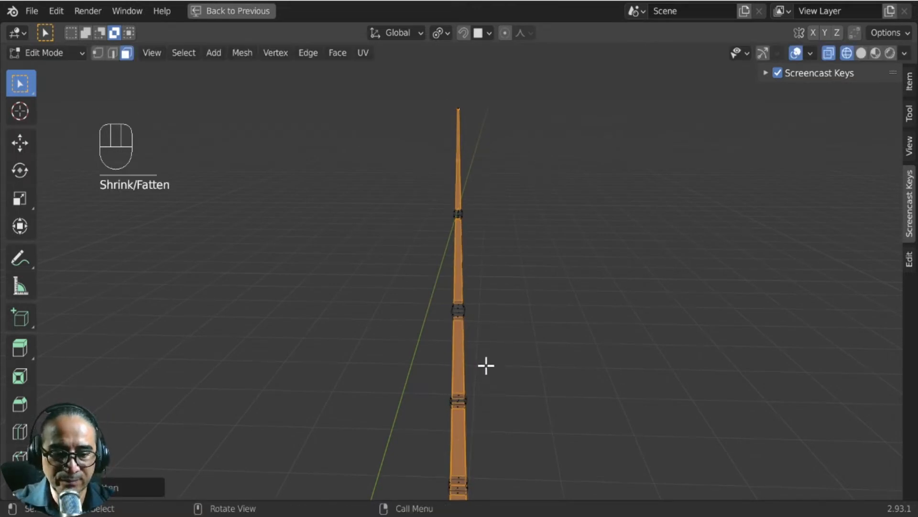
- Display the stalk in solid shading and inspect the raised joint rings from base to tip
key("KP_Decimal")
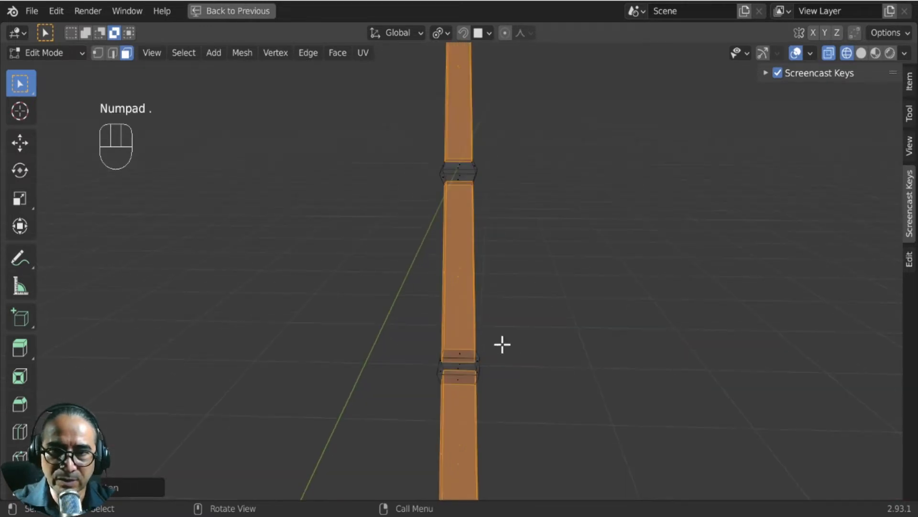
left_click(867, 53)
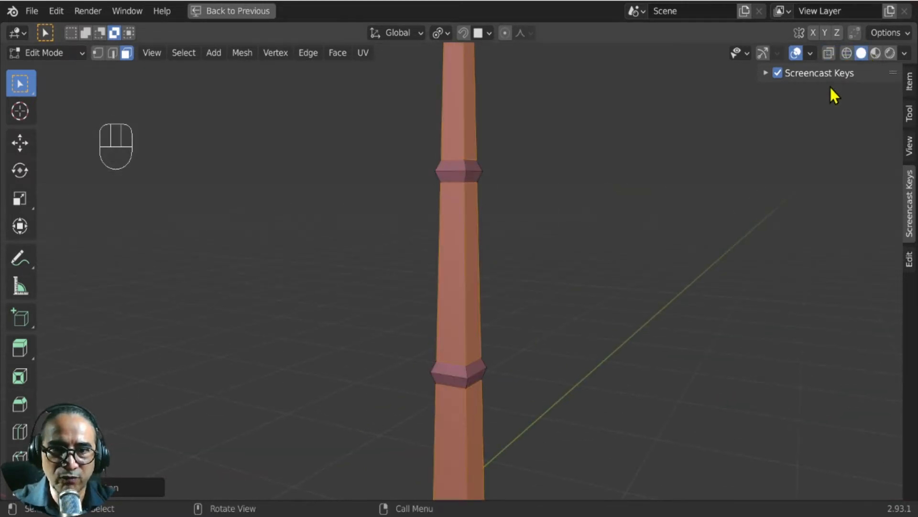
scroll(544, 394, "down", 3)
middle_click_drag(545, 394, 478, 421)
scroll(474, 324, "up", 2)
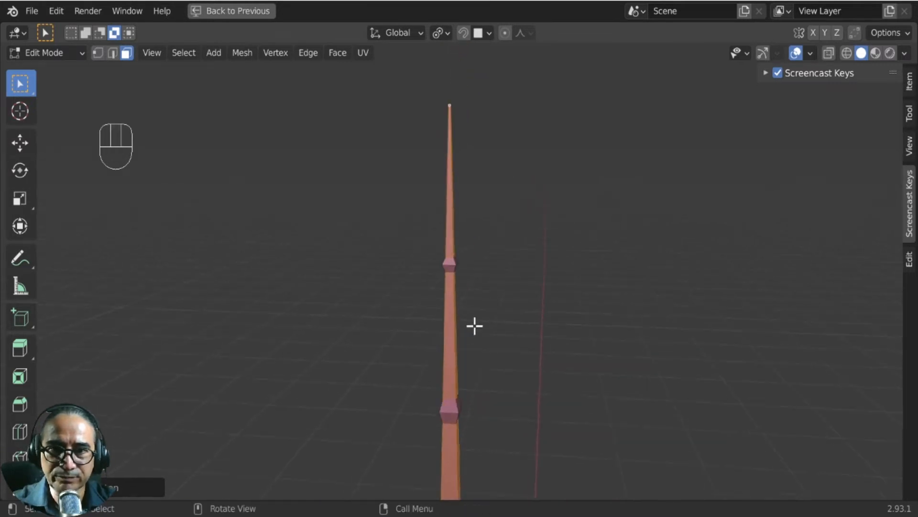
middle_click_drag(496, 179, 498, 201)
middle_click_drag(495, 384, 470, 314, "shift")
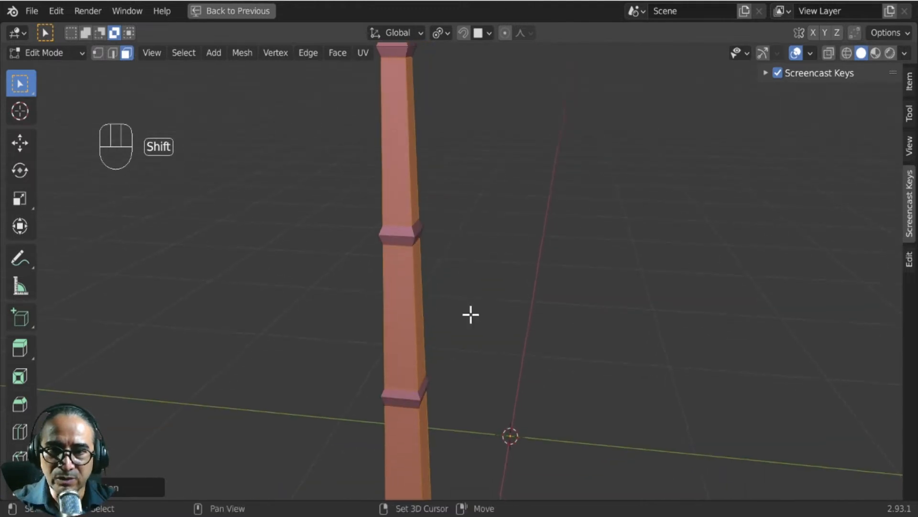
- Return to Object Mode and frame the whole stalk in the right orthographic view
key("Tab")
scroll(543, 411, "down", 3)
middle_click_drag(544, 418, 442, 363, "shift")
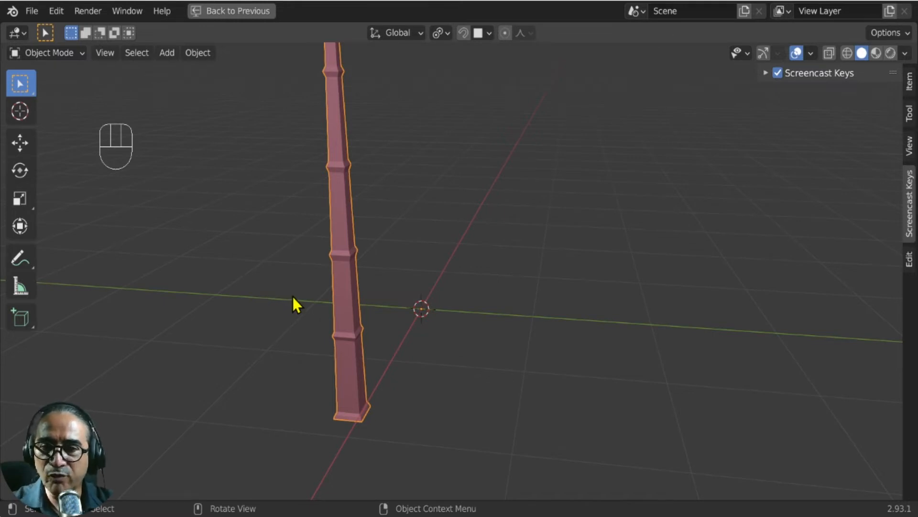
key("KP_3")
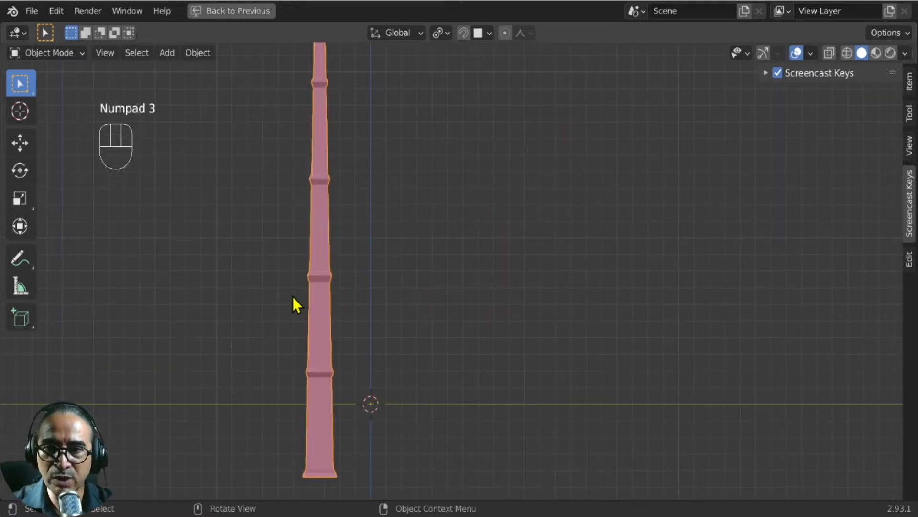
scroll(294, 302, "down", 3)
middle_click_drag(295, 305, 455, 268, "shift")
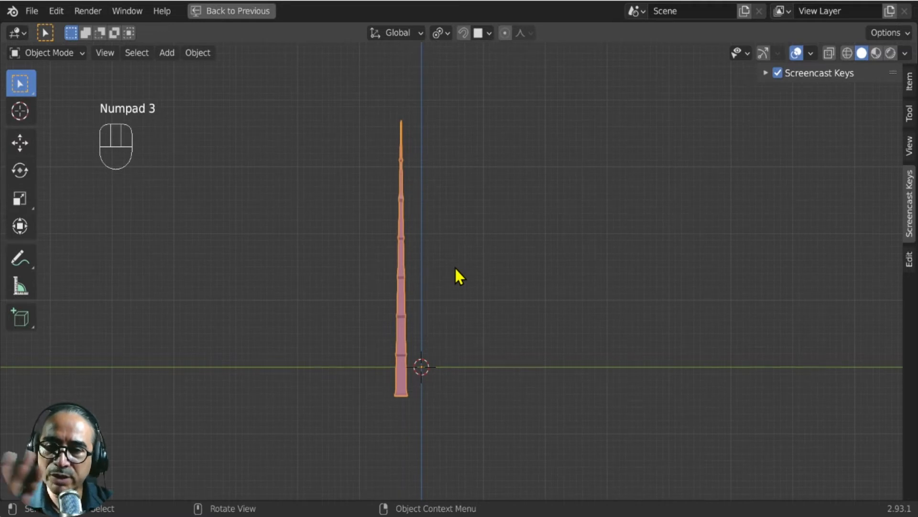
- Restore the full window layout and open the UV Editing workspace with the stalk in right orthographic view
left_click(233, 9)
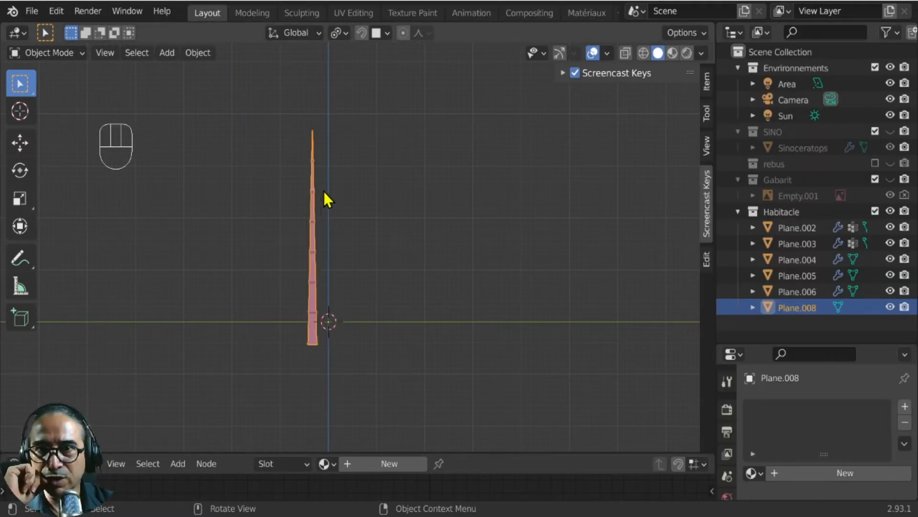
left_click(357, 15)
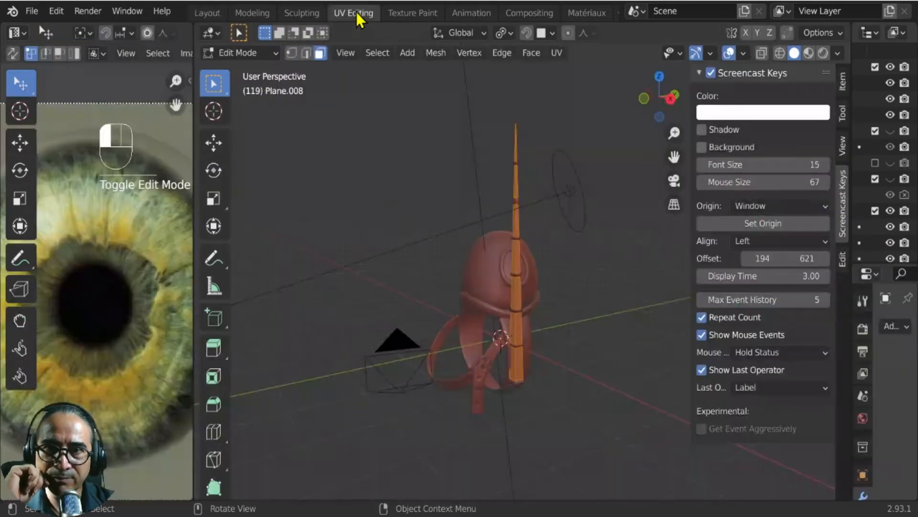
key("KP_3")
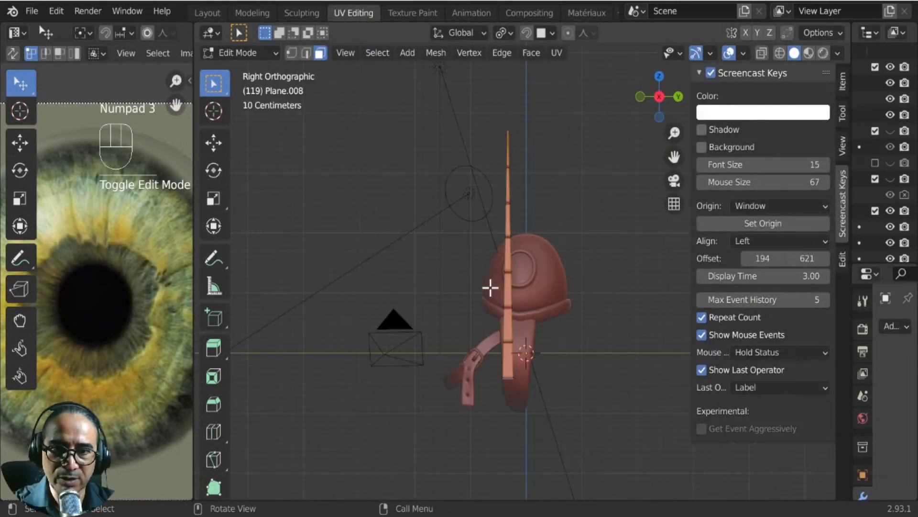
scroll(568, 308, "up", 5)
scroll(568, 317, "down", 3)
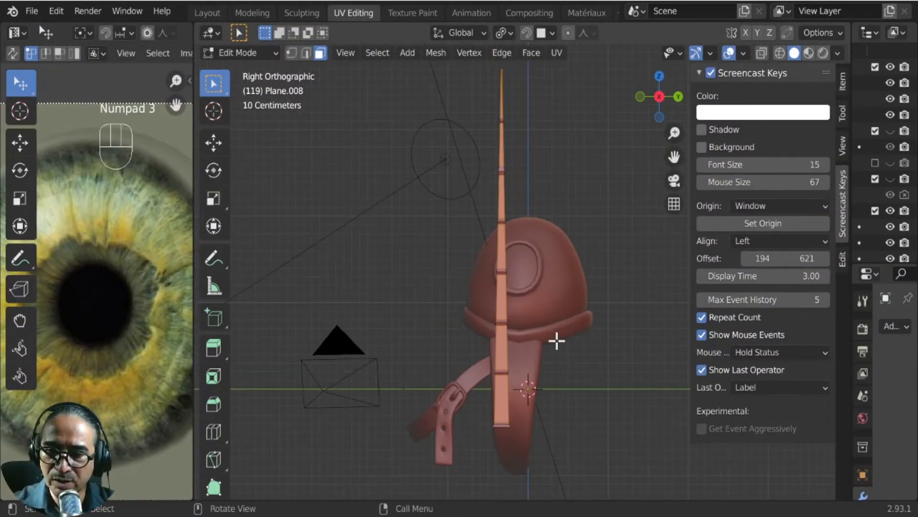
- Select the whole stalk mesh in Edit Mode and unwrap it with Project from View
key("Tab")
key("Tab")
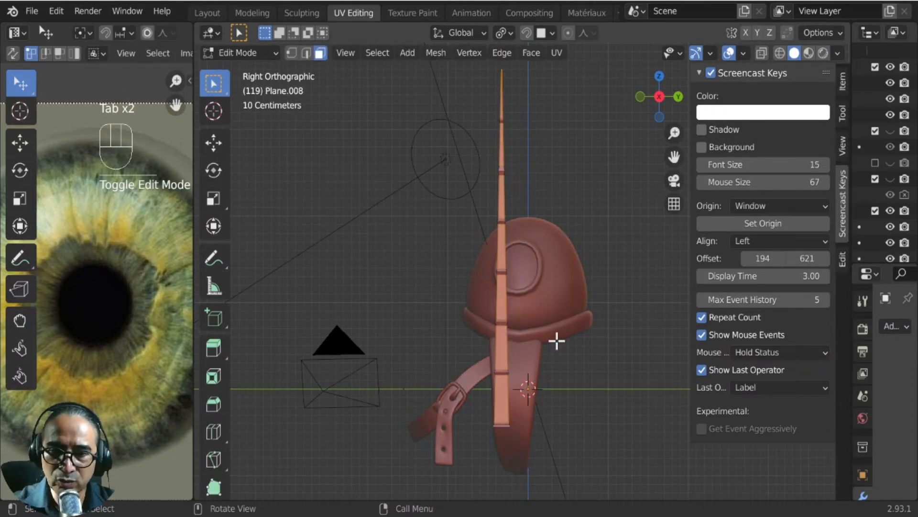
key("a")
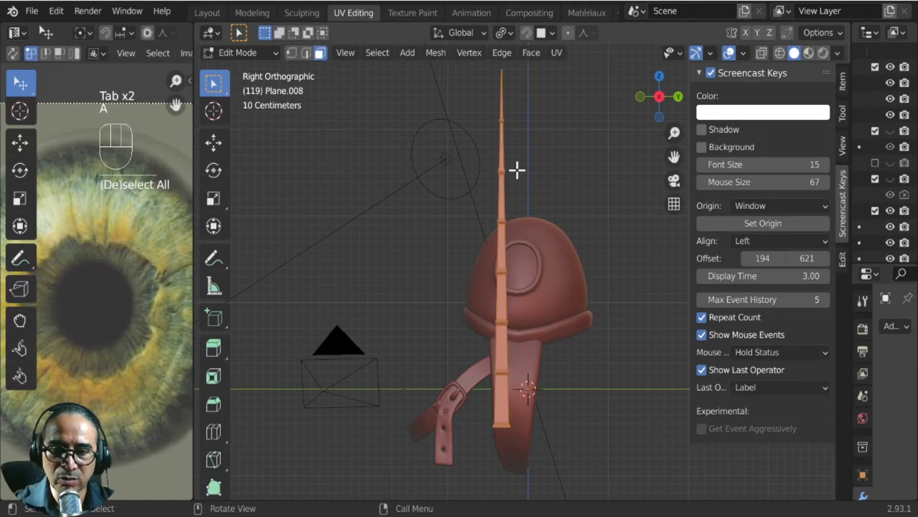
key("u")
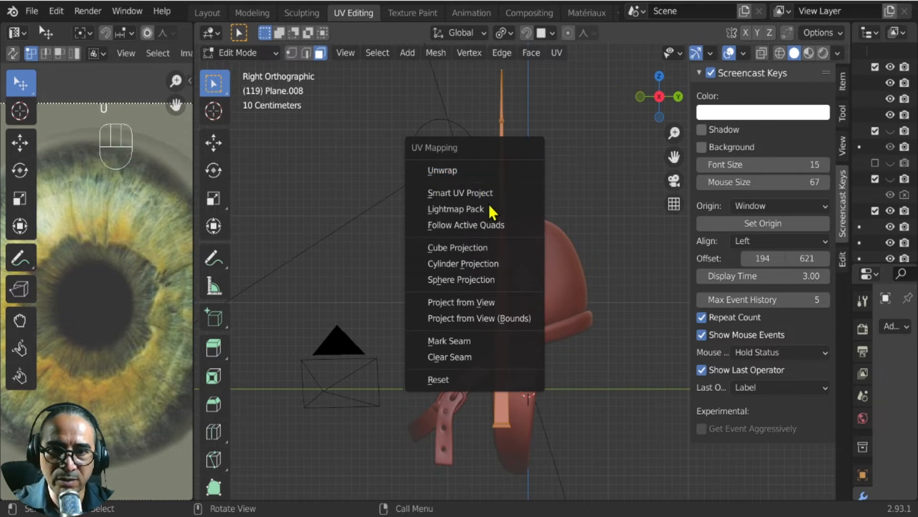
left_click(486, 310)
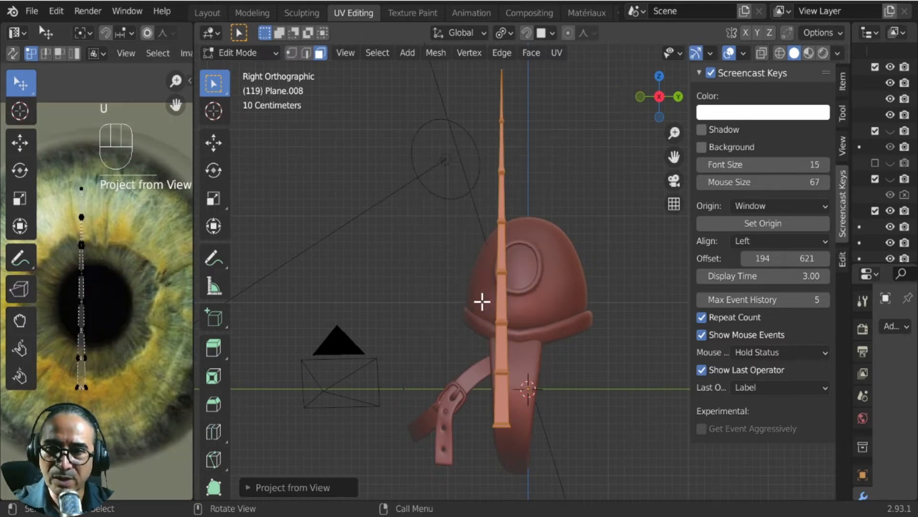
- Maximize the UV editor and unlink the eye image from it, leaving only the stalk's UV layout
key("ctrl+space")
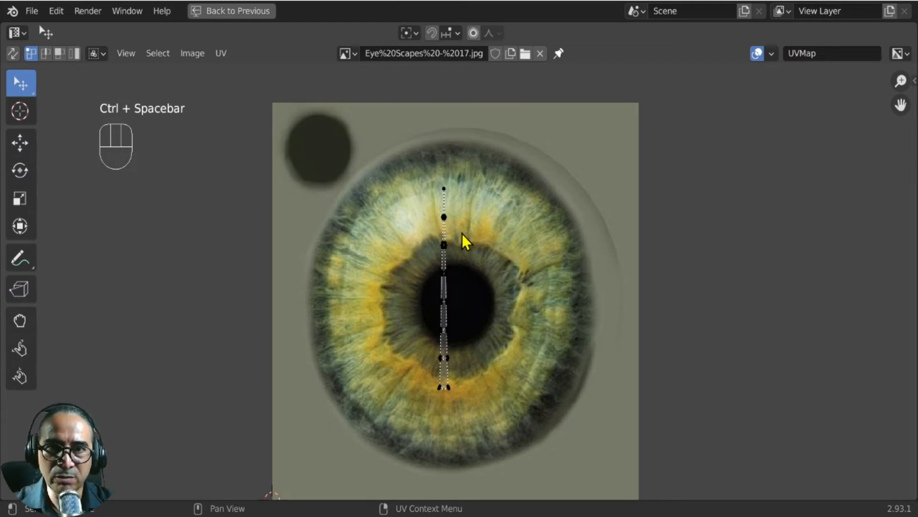
left_click(541, 54)
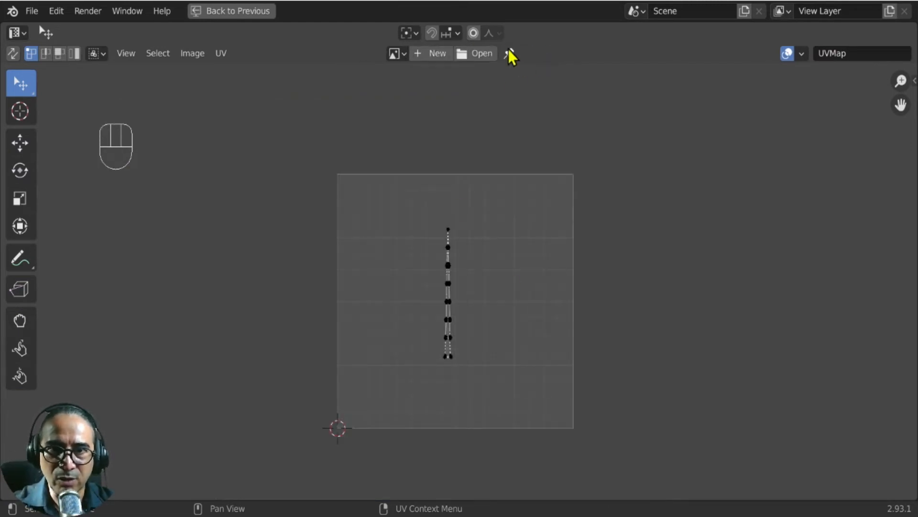
scroll(491, 295, "up", 3)
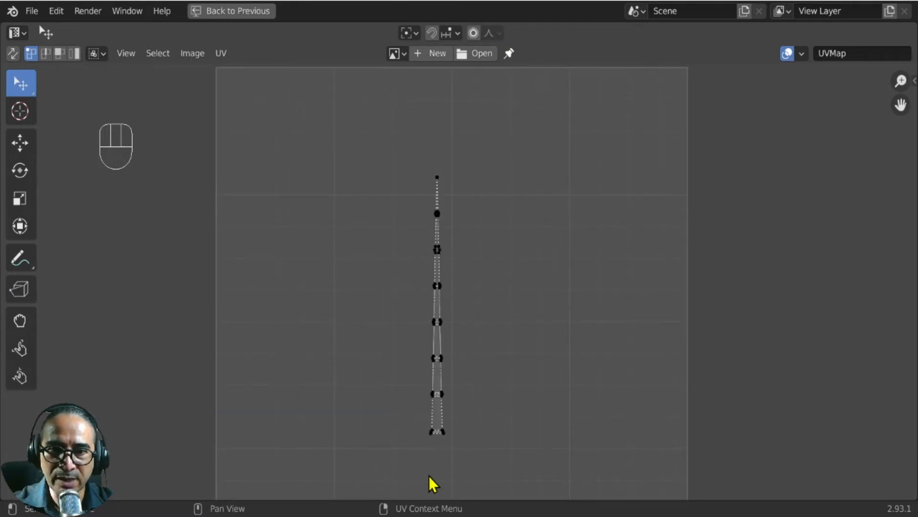
scroll(486, 281, "up", 3)
scroll(478, 361, "down", 9)
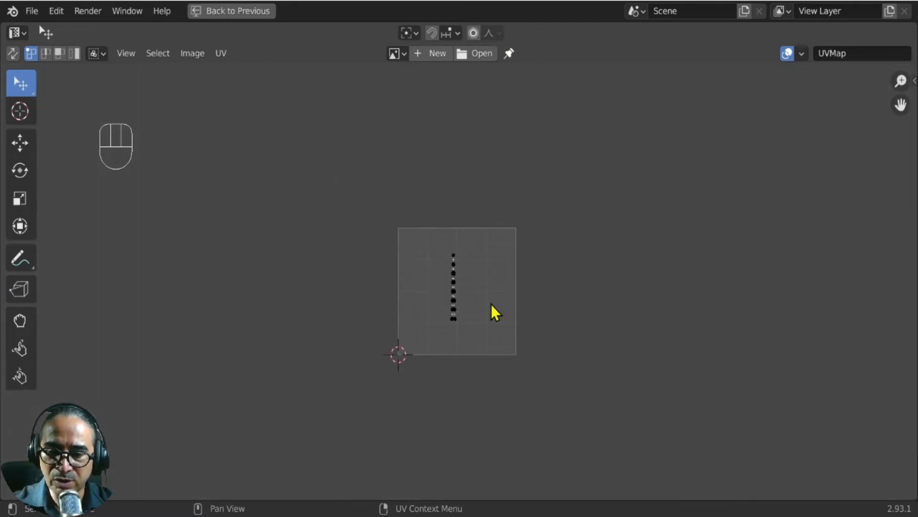
- Scale all of the stalk's UVs up to nearly the UV square's full height and move them beside its left edge
key("a")
key("s")
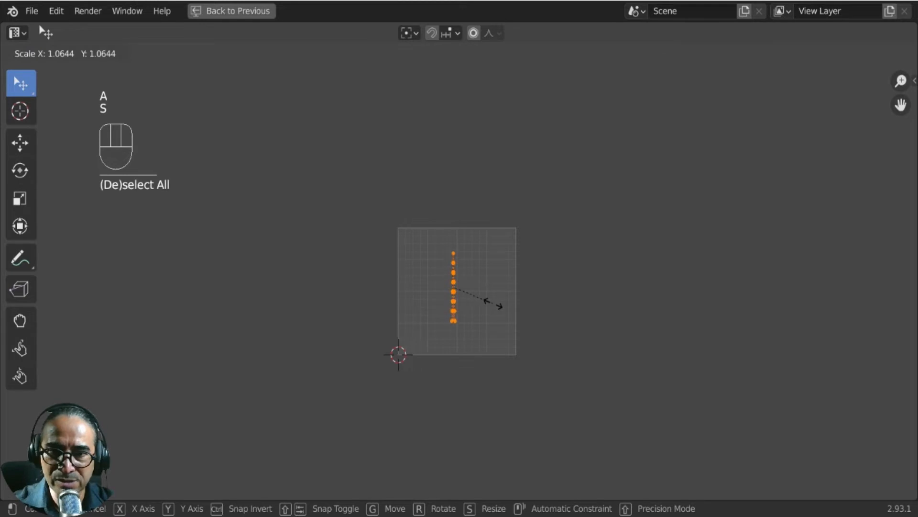
right_click(500, 308)
key("s")
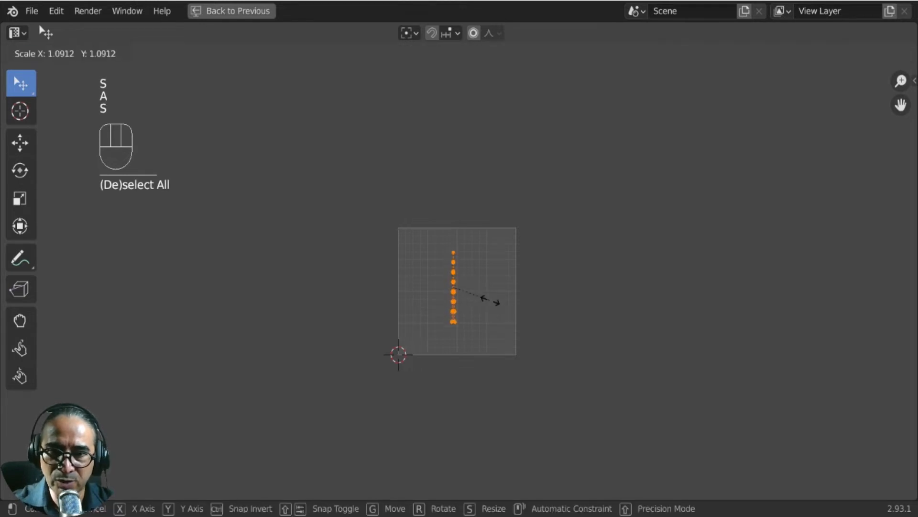
key("g")
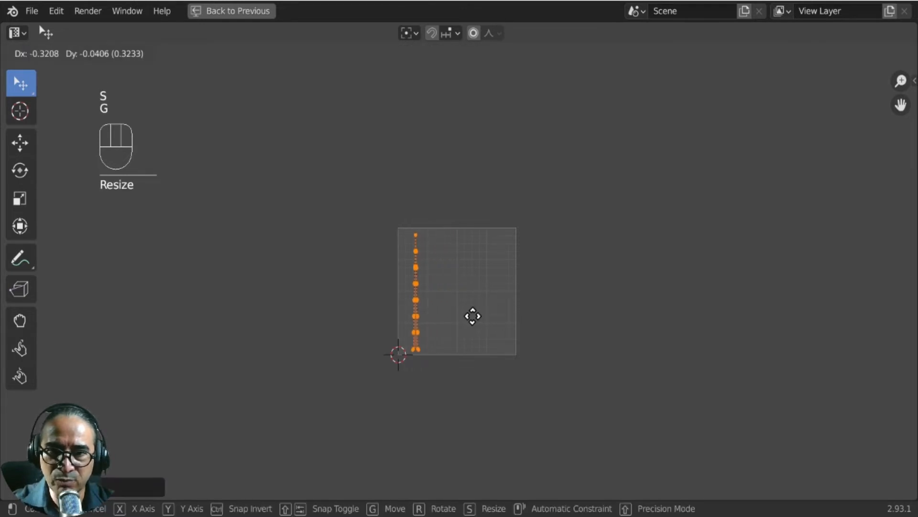
left_click(464, 312)
scroll(455, 332, "up", 5)
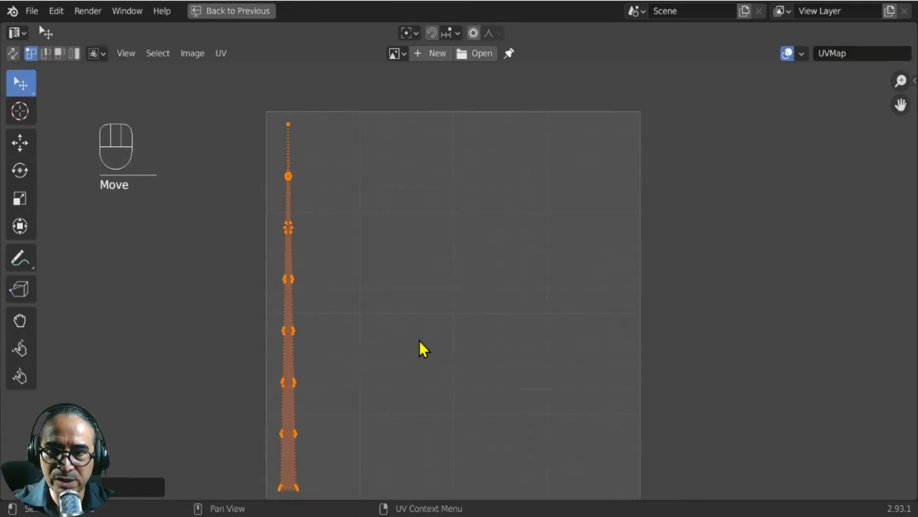
middle_click_drag(420, 346, 501, 308, "shift")
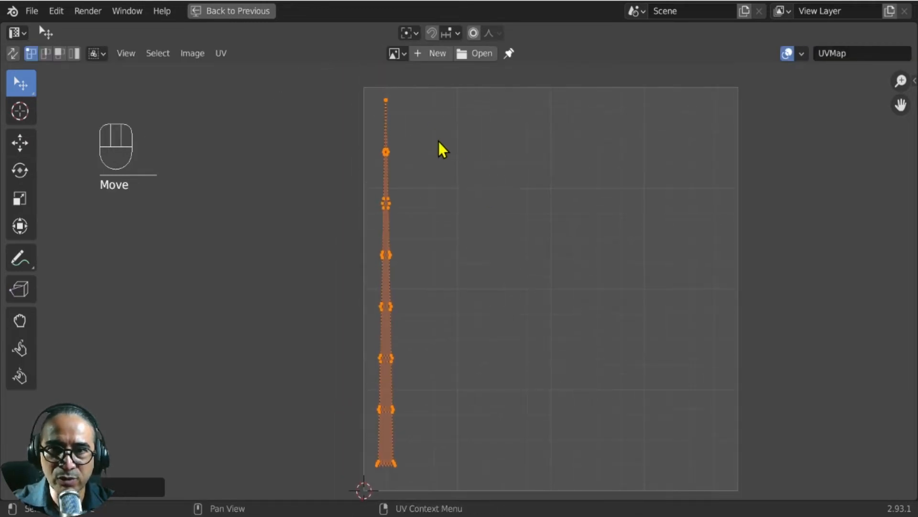
- Fine-tune the scale and position of the stalk's UVs so they fill the UV square's height within its bounds
key("s")
left_click(515, 309)
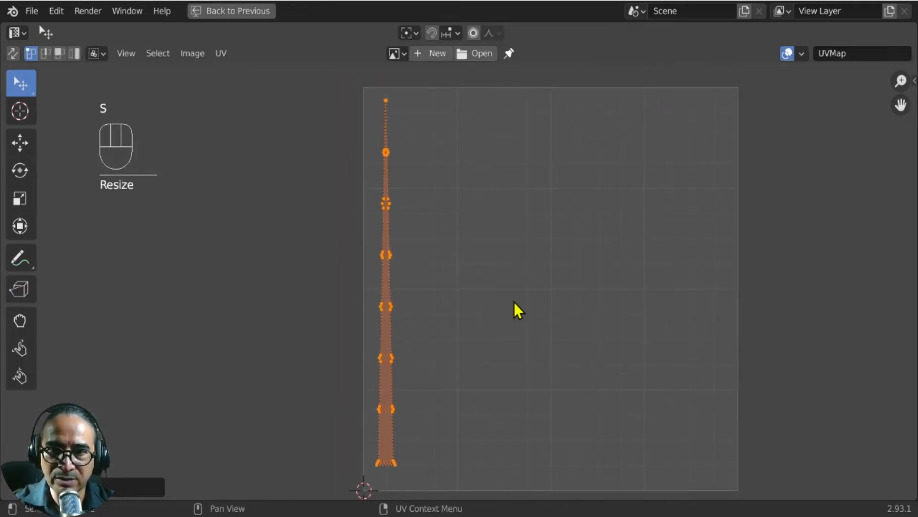
key("s")
left_click(516, 302)
key("g")
left_click(519, 307)
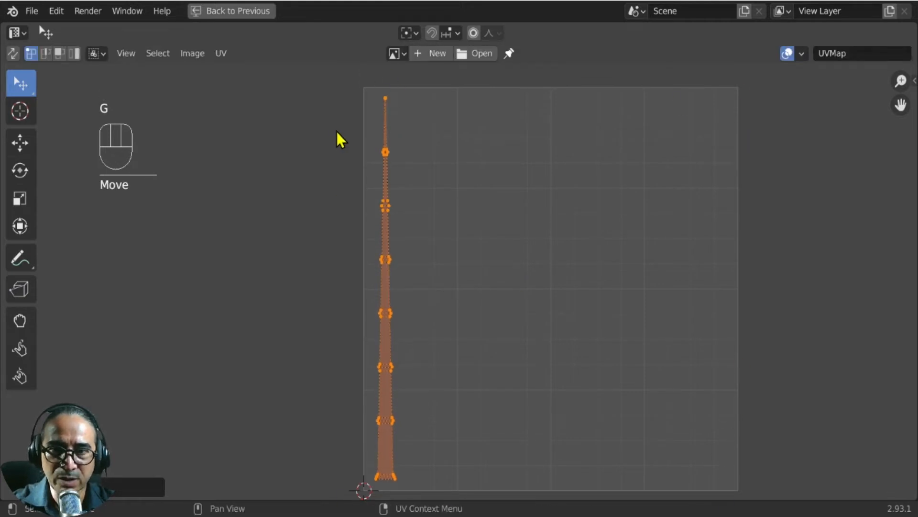
key("s")
left_click(570, 314)
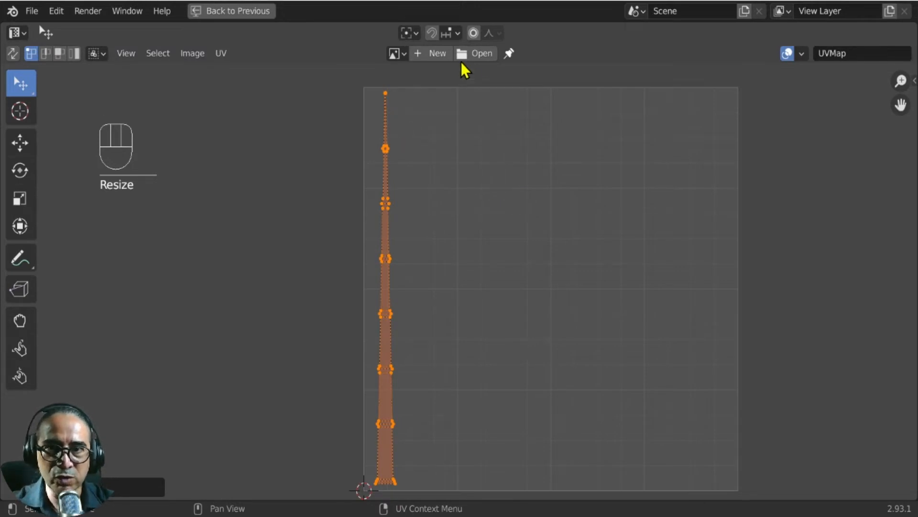
- Start a new image for the stalk's texture and name it Bambou-color
left_click(430, 55)
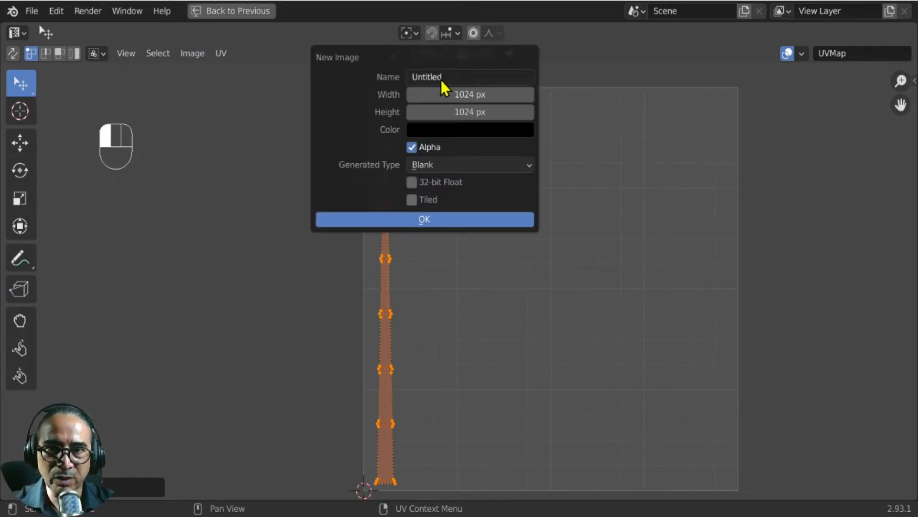
left_click(439, 77)
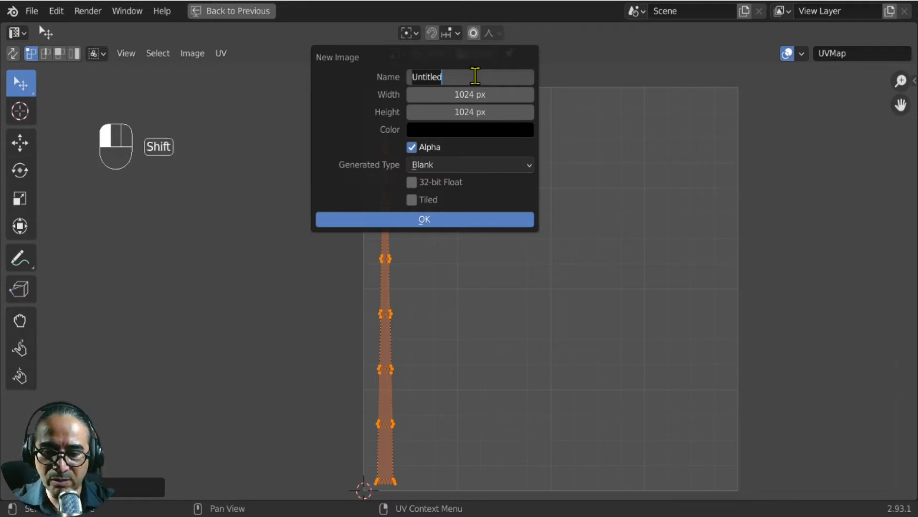
type("Bambou")
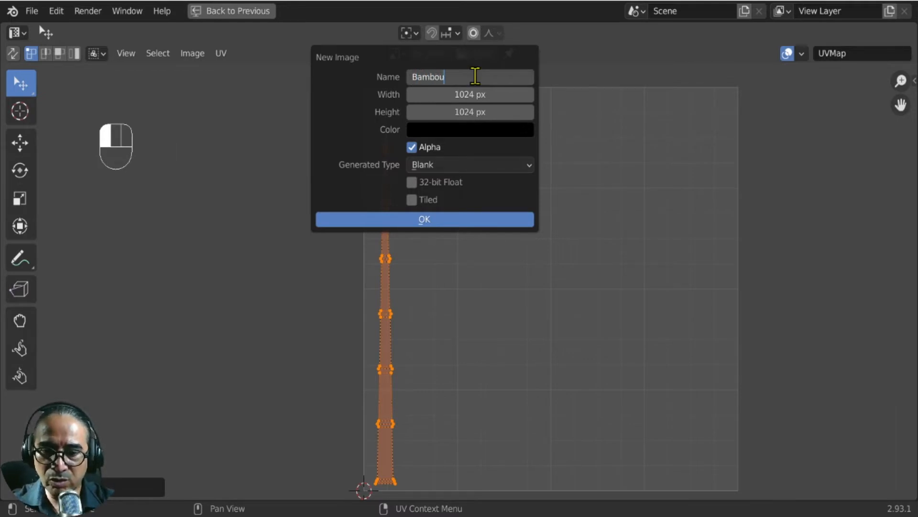
type("-col")
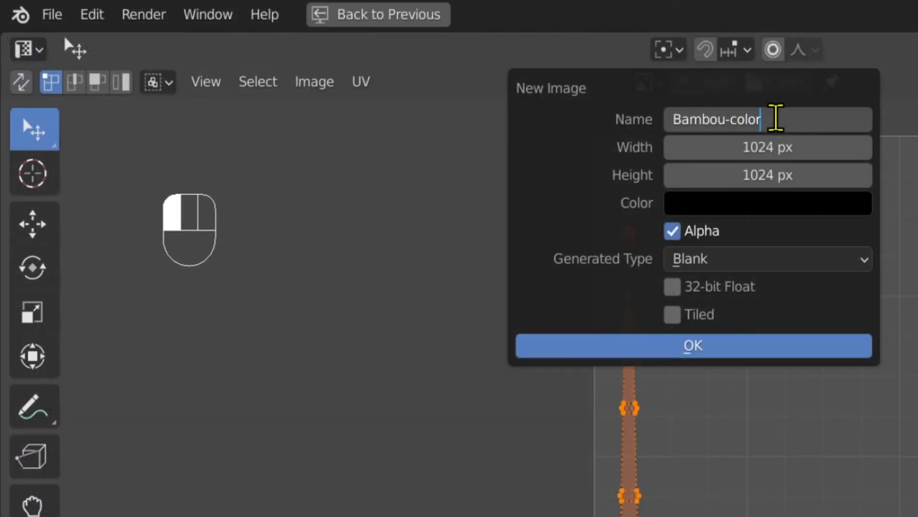
type("or")
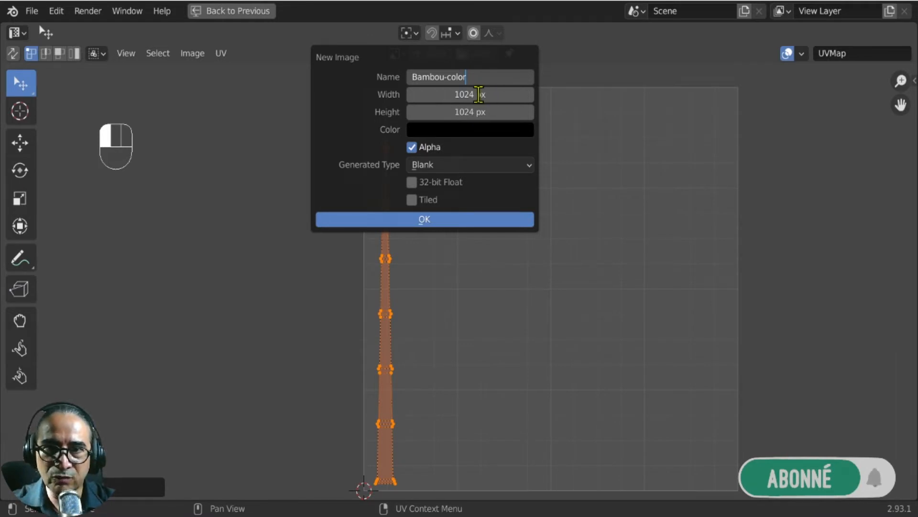
- Set the new image's base color to dark green and enable 32-bit Float
left_click(452, 129)
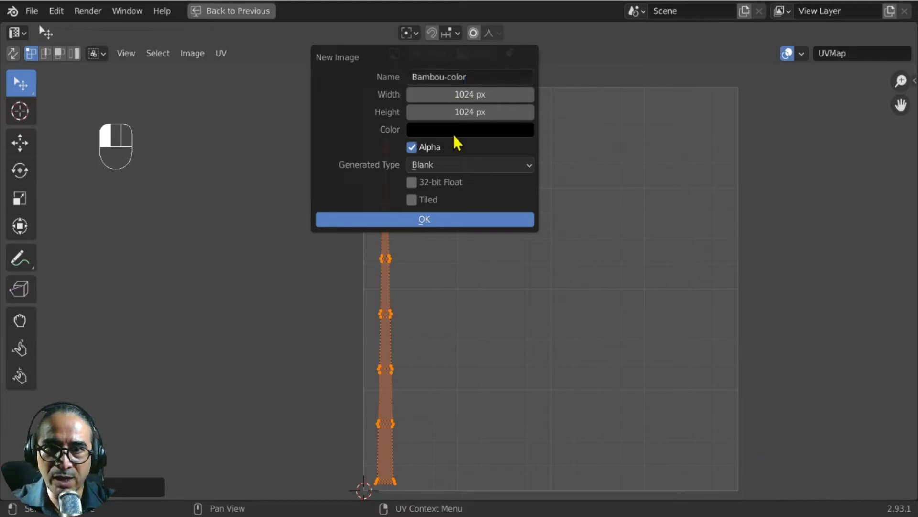
left_click(454, 134)
left_click_drag(537, 241, 534, 227)
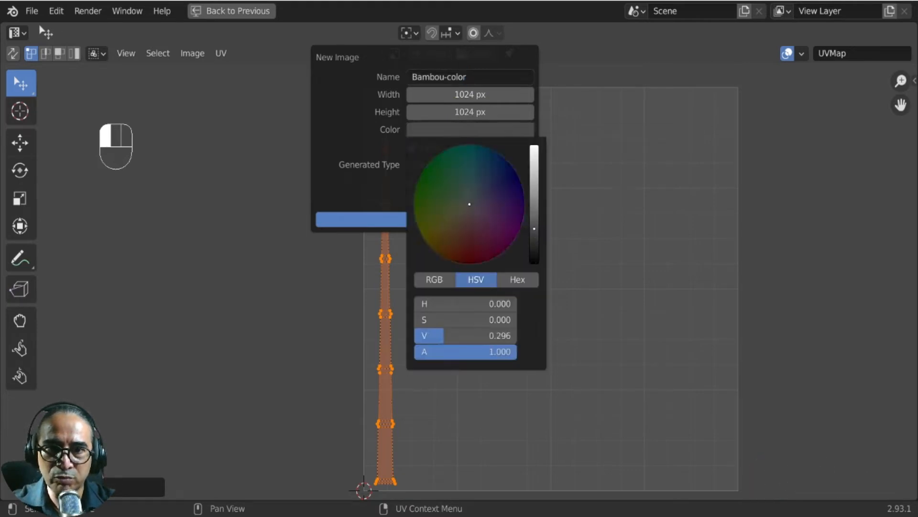
left_click(428, 181)
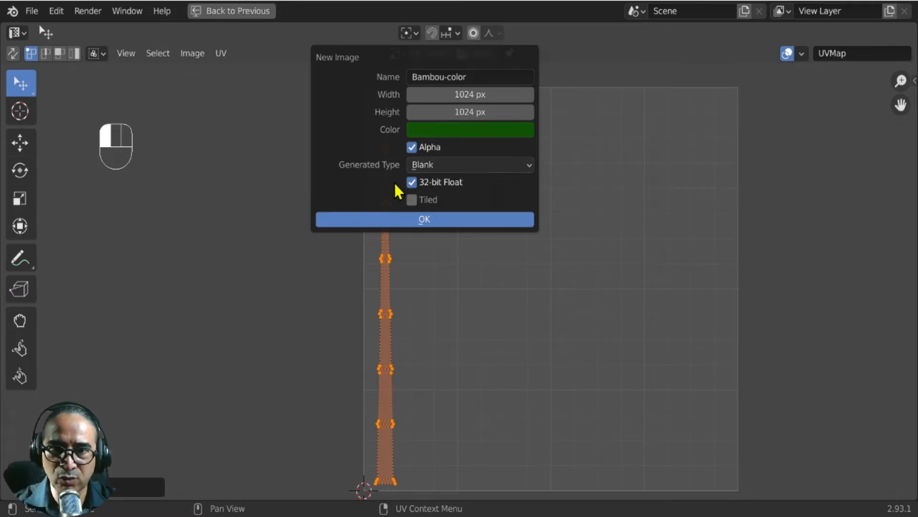
- Create the blank 1024 px Bambou-color image with the chosen settings and check how the stalk's UVs lie on it
left_click(415, 220)
scroll(443, 250, "down", 4)
scroll(435, 234, "up", 6)
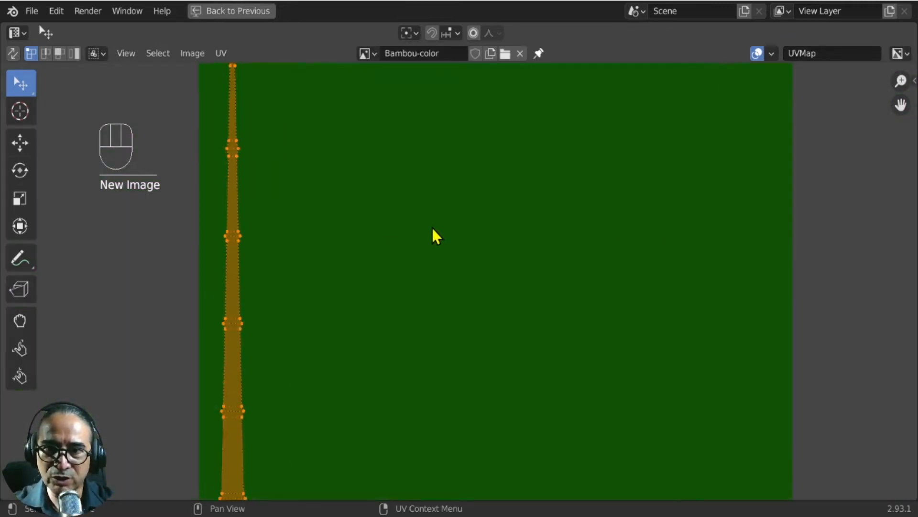
middle_click_drag(404, 199, 498, 337, "shift")
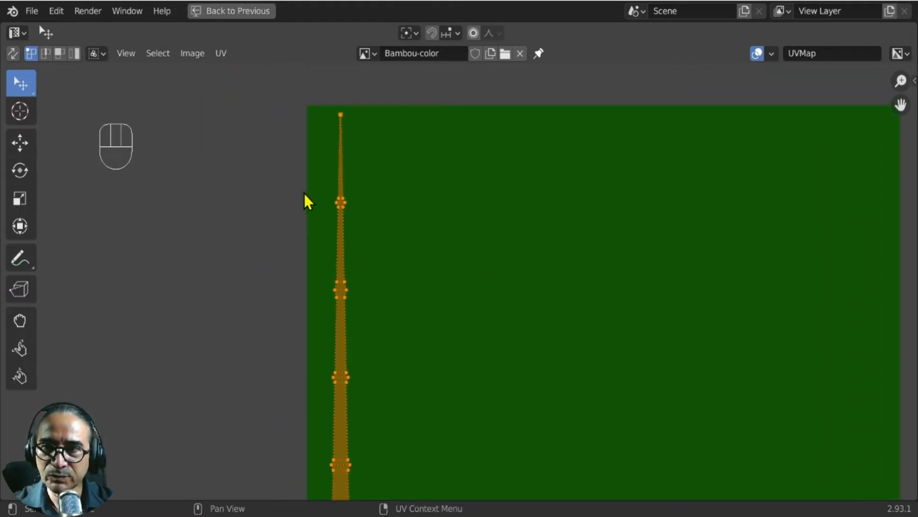
scroll(331, 190, "up", 3)
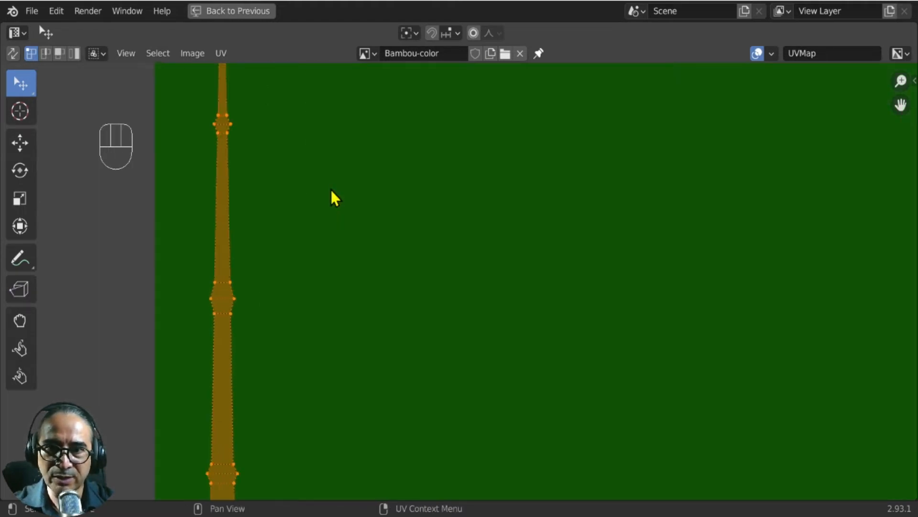
scroll(324, 184, "down", 3)
middle_click_drag(330, 186, 338, 191)
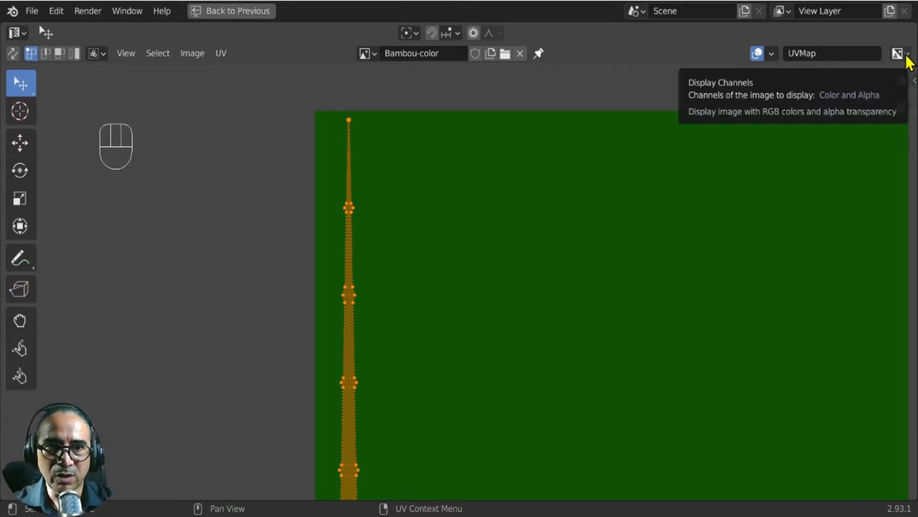
- Restore the UV editor to its normal size, collapse the Screencast Keys settings and open the Texture Paint workspace
key("ctrl+space")
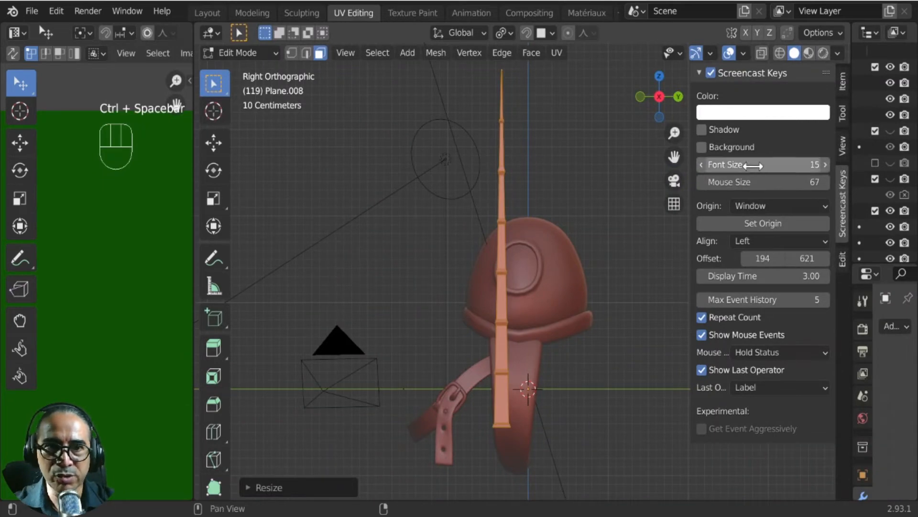
left_click(700, 73)
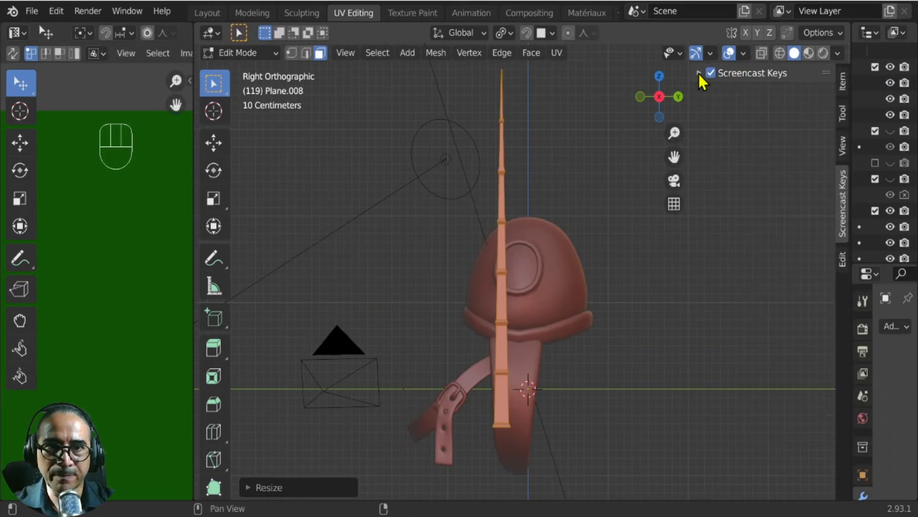
left_click(404, 14)
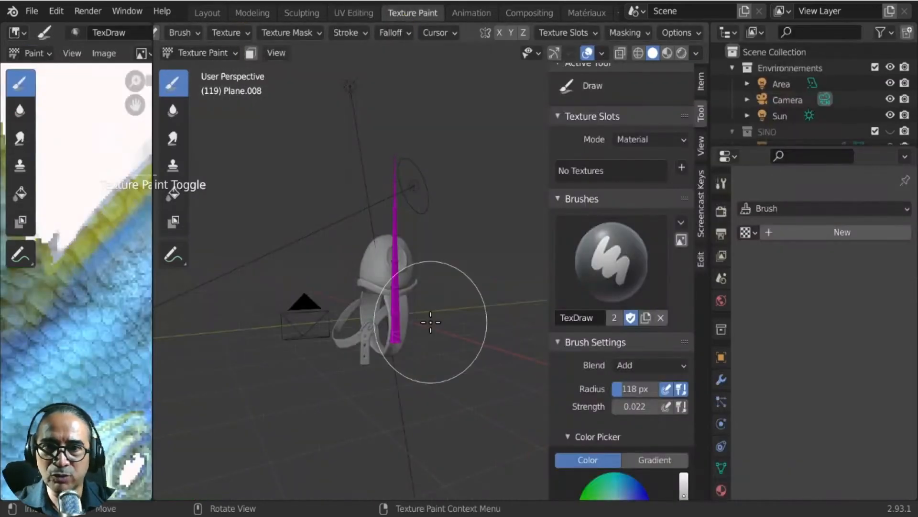
- Widen the image editor beside the 3D view and unlink the sino-couleur image from it
scroll(76, 170, "down", 8)
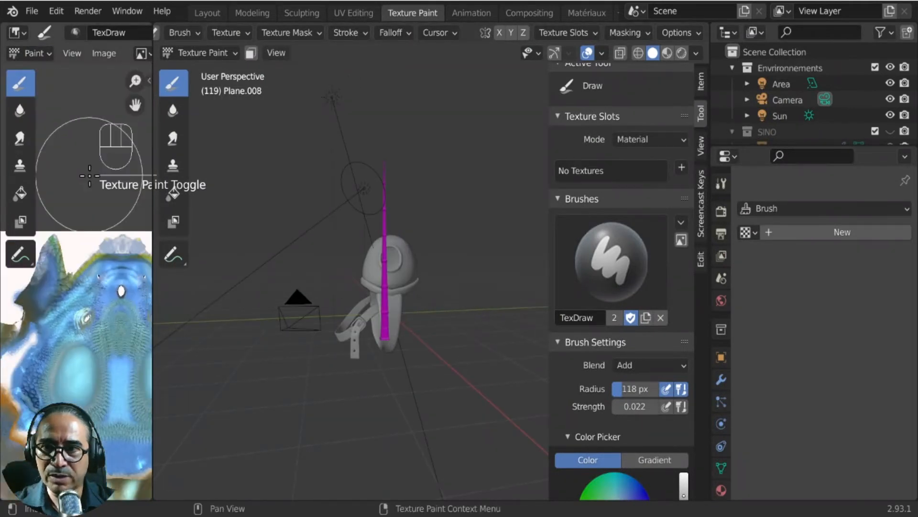
middle_click_drag(92, 176, 65, 186)
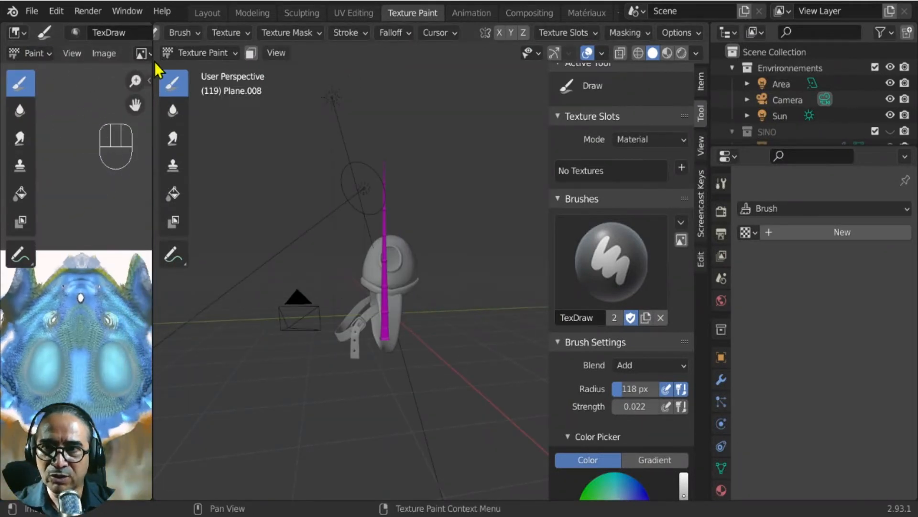
left_click_drag(148, 53, 334, 47)
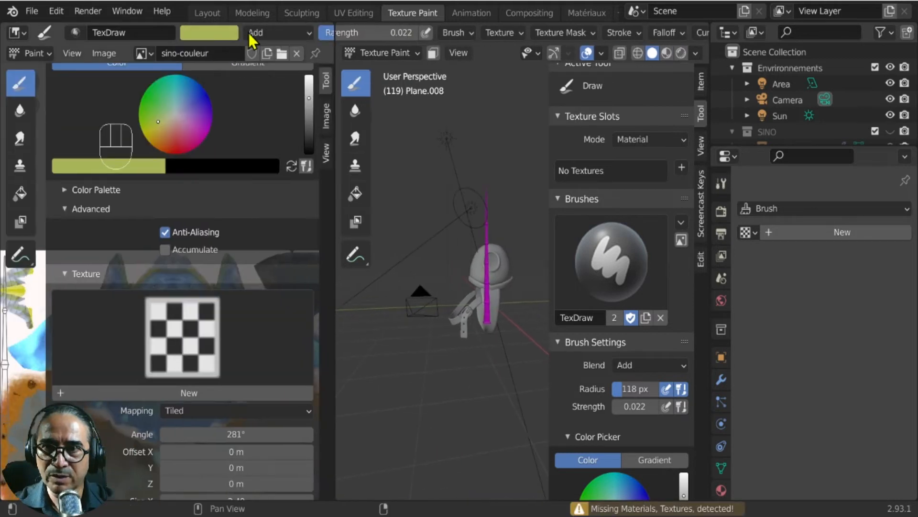
left_click(297, 54)
middle_click_drag(197, 267, 220, 347)
scroll(220, 347, "up", 2)
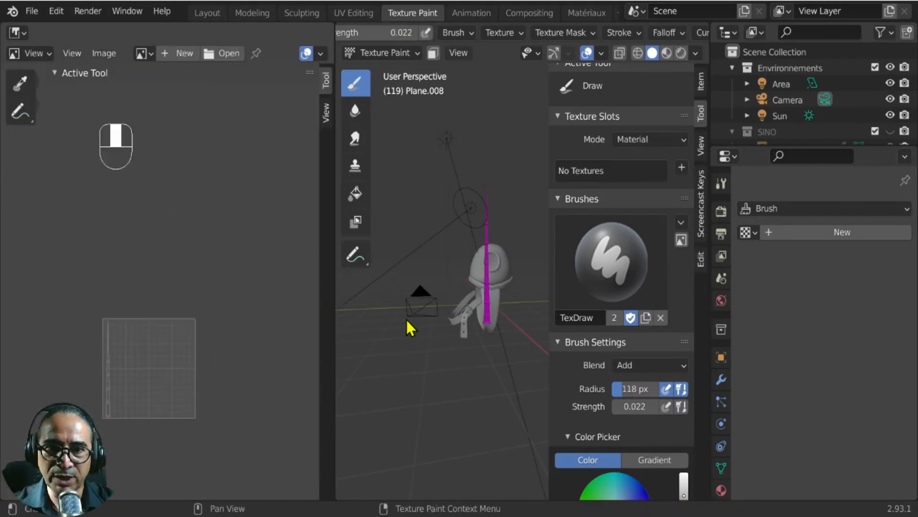
scroll(472, 297, "up", 3)
scroll(468, 249, "up", 3)
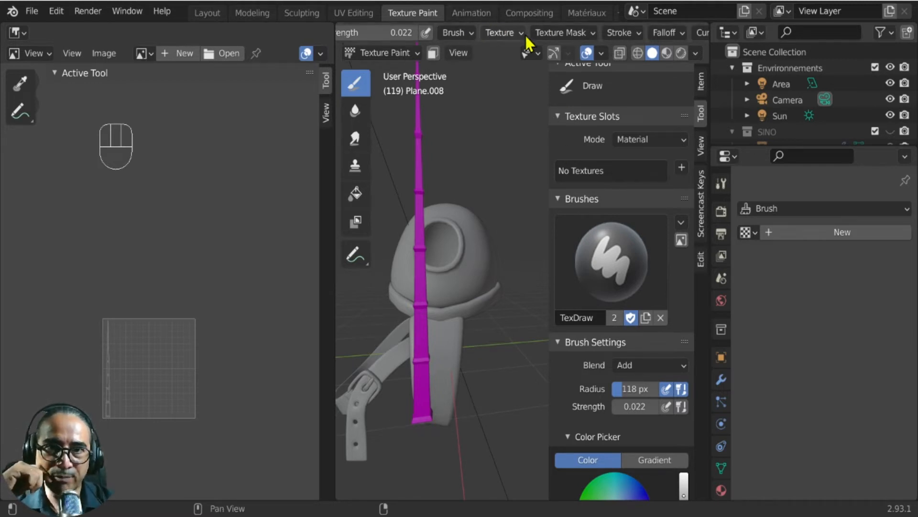
- Open the Matériaux workspace, widen its Shader Editor and create a new material for the bamboo stalk
left_click(590, 15)
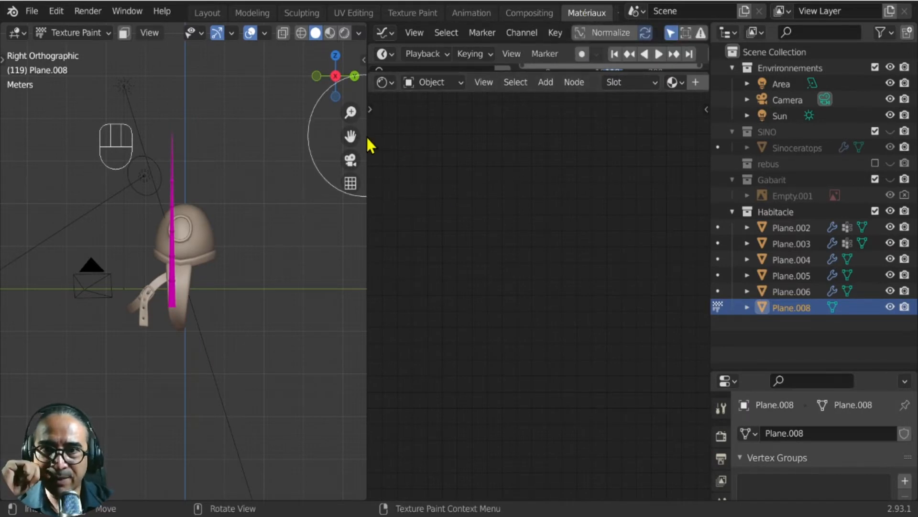
left_click_drag(369, 134, 352, 134)
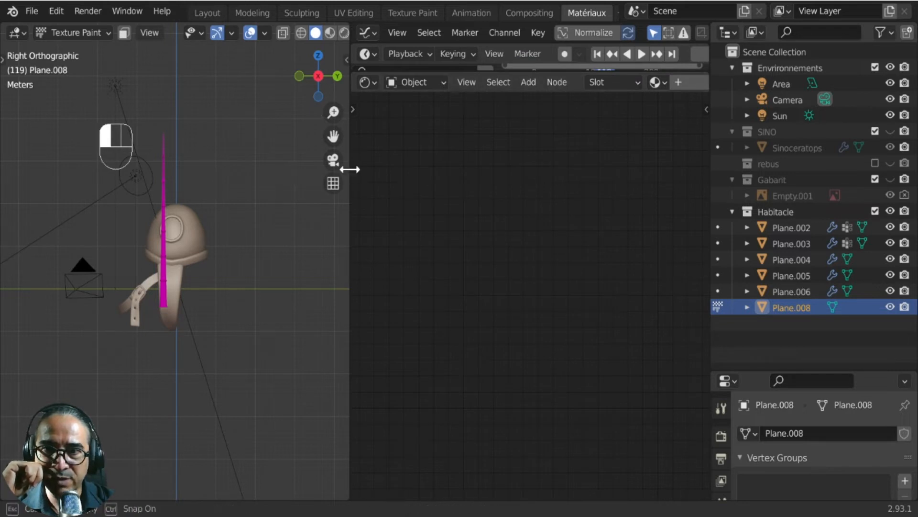
left_click_drag(350, 167, 316, 167)
middle_click_drag(154, 230, 178, 110)
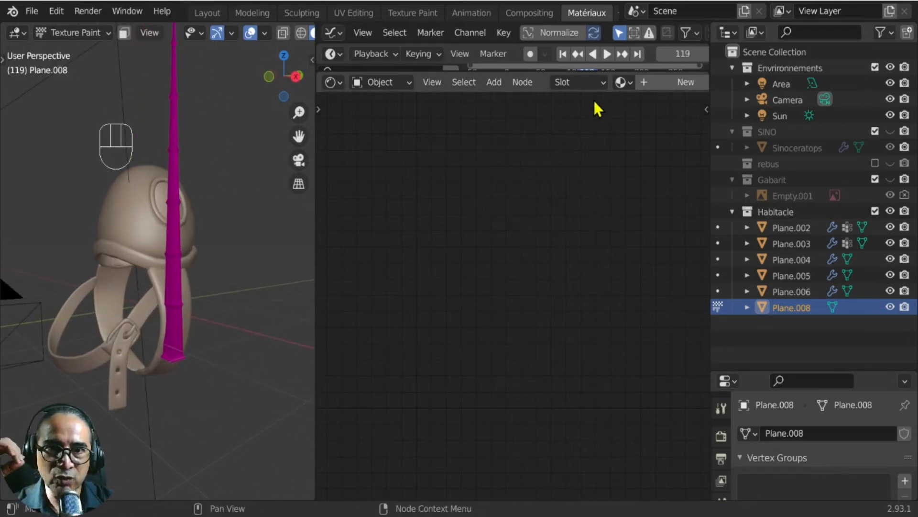
middle_click_drag(632, 83, 471, 83)
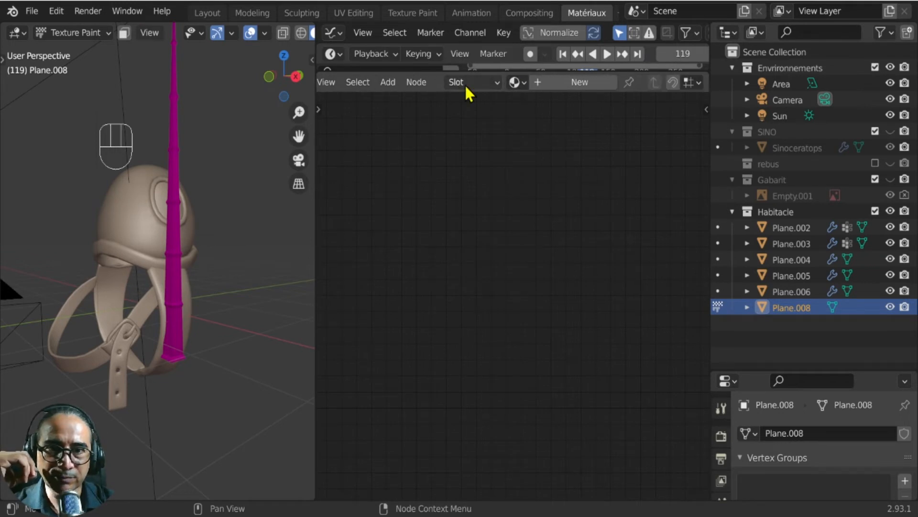
scroll(400, 87, "left", 5)
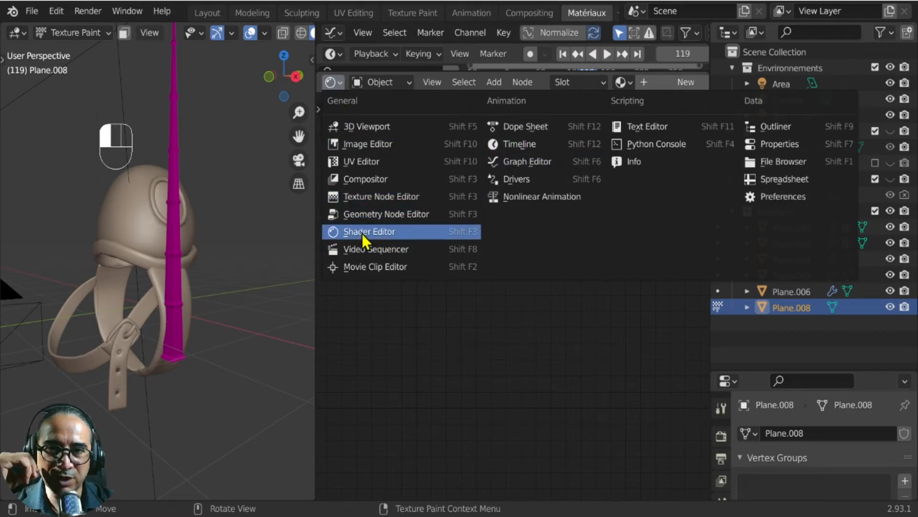
left_click(378, 232)
scroll(644, 76, "down", 5)
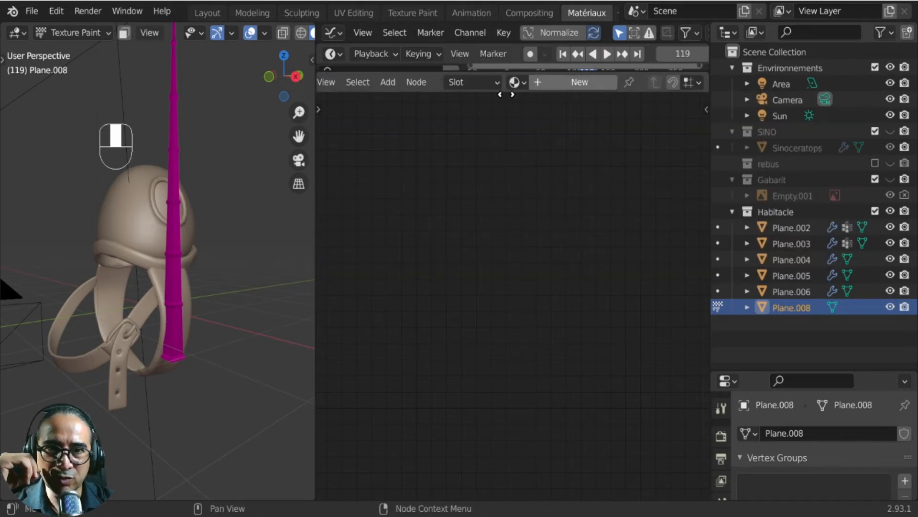
left_click(574, 81)
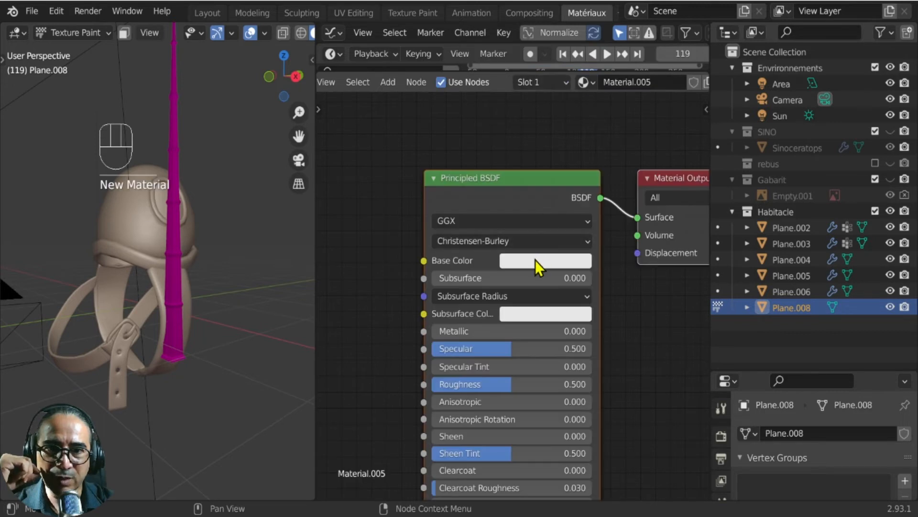
- Add a Texture Coordinate node well ahead of the Principled BSDF, leaving room for another node between them
scroll(458, 287, "down", 2)
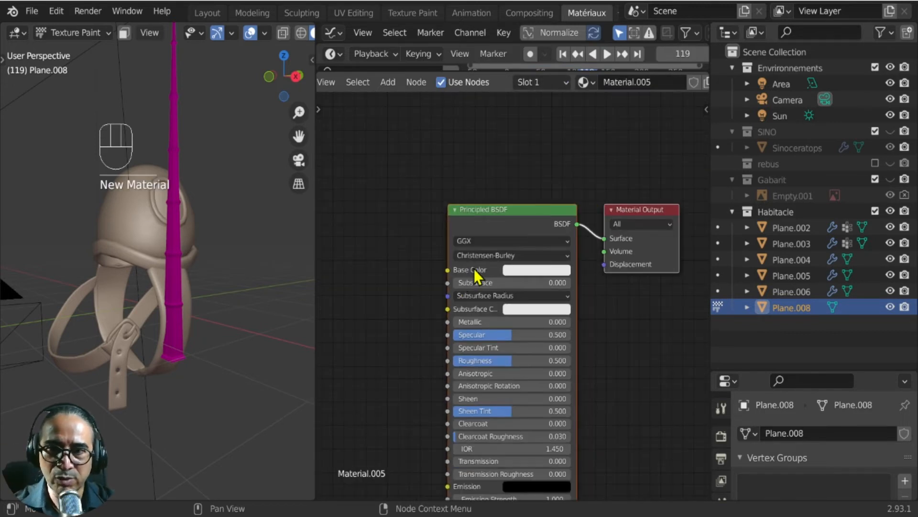
scroll(485, 268, "down", 2)
middle_click_drag(499, 224, 561, 167)
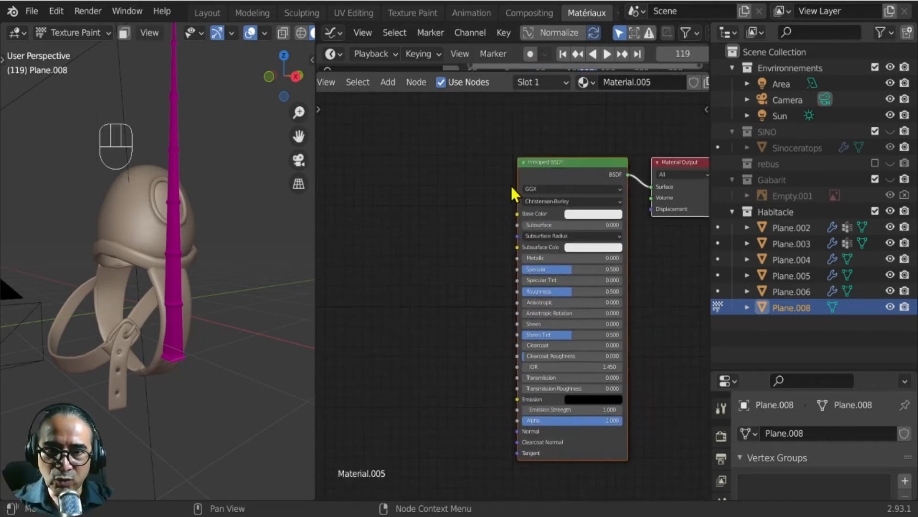
middle_click_drag(375, 222, 398, 231)
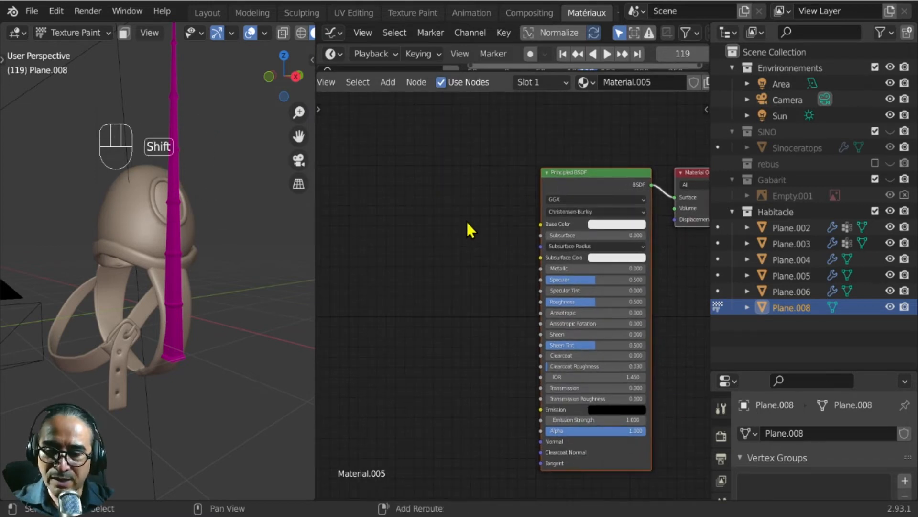
key("shift+a")
mouse_move(421, 239)
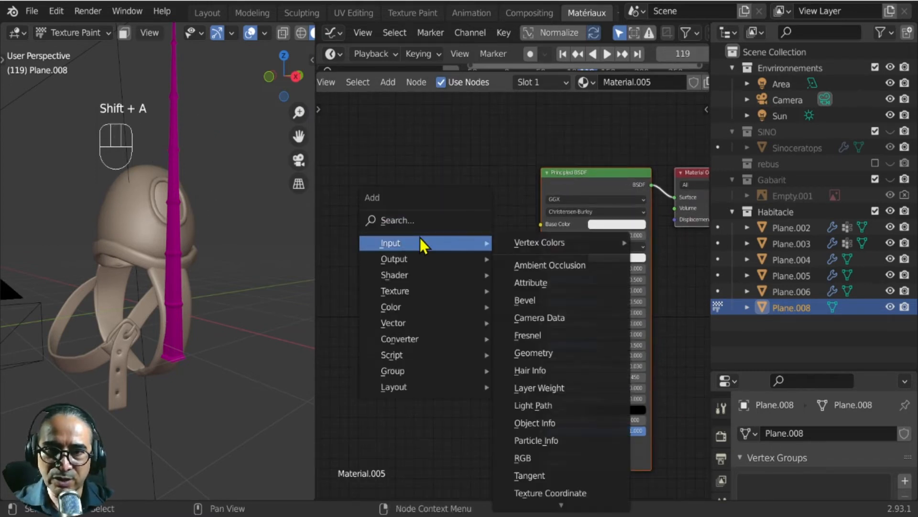
mouse_move(418, 261)
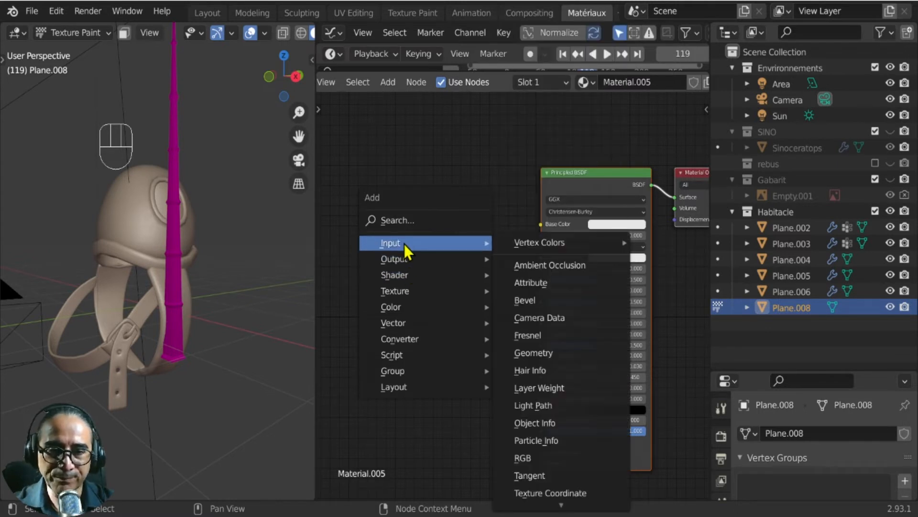
left_click(574, 493)
left_click(334, 207)
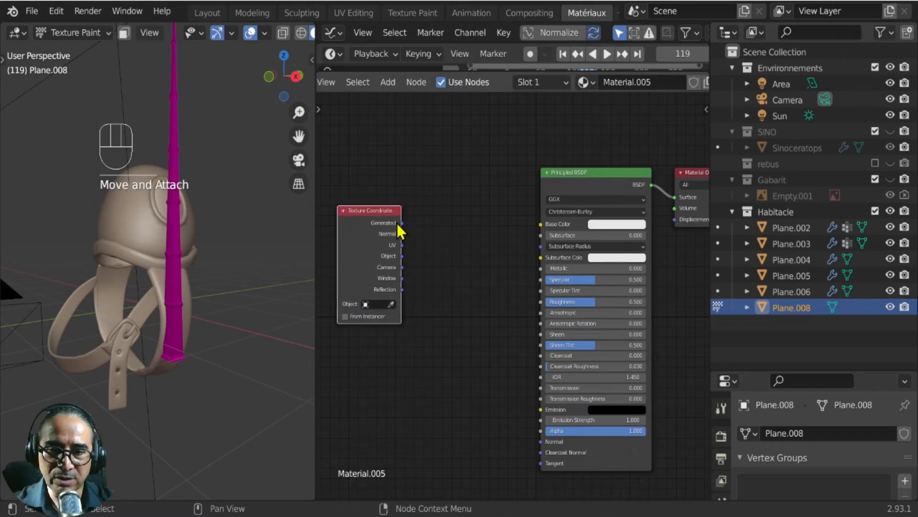
- Add an Image Texture node between the Texture Coordinate and Principled BSDF nodes and assign it the Bambou-color image
key("shift+a")
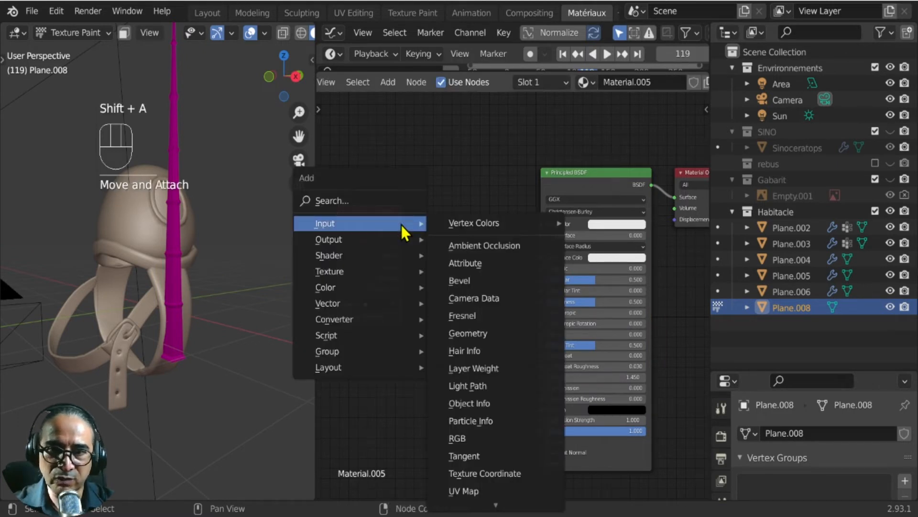
mouse_move(346, 271)
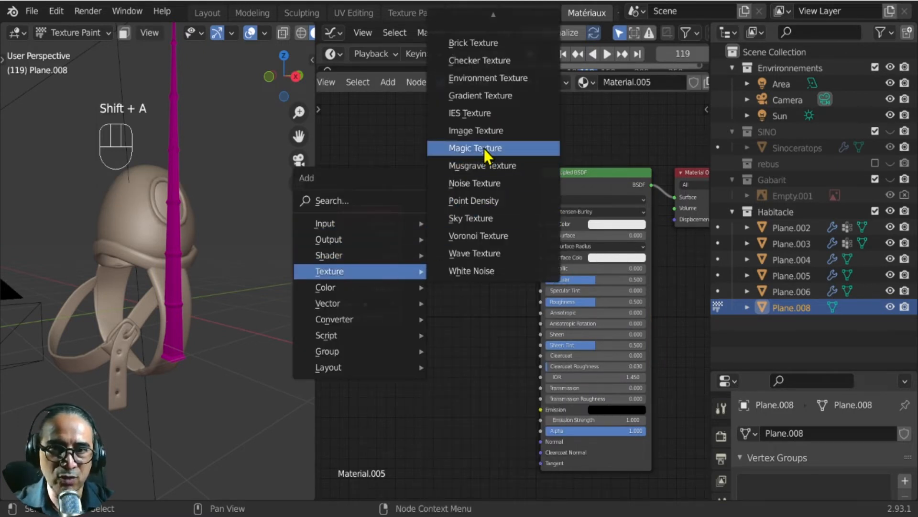
left_click(478, 132)
left_click(410, 191)
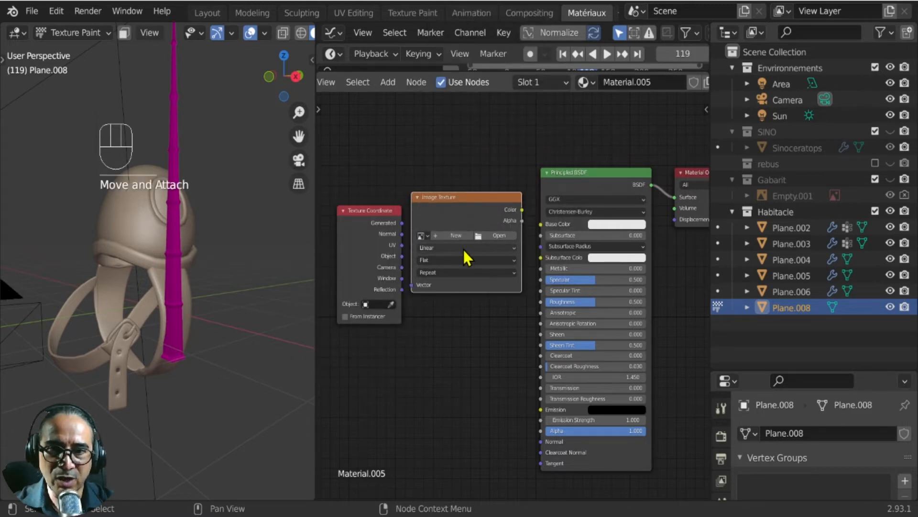
scroll(468, 256, "up", 2)
scroll(484, 255, "up", 1)
left_click(454, 226)
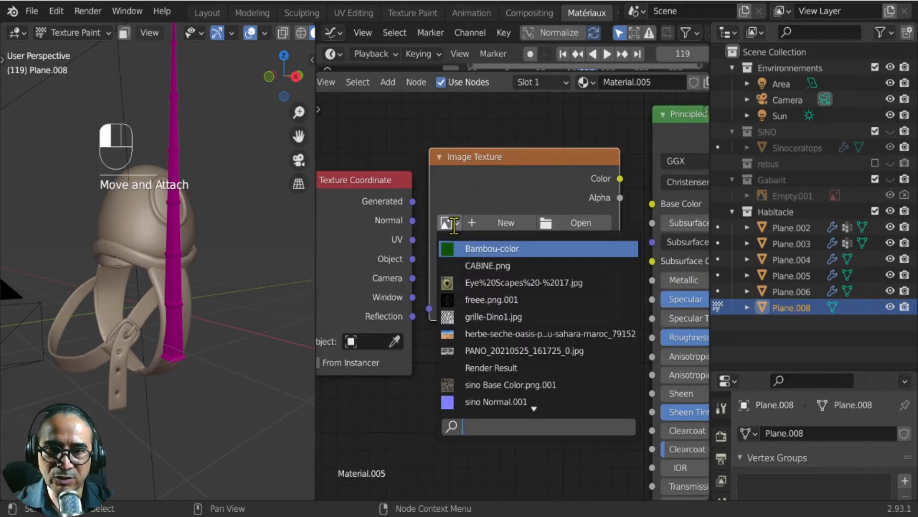
left_click(496, 249)
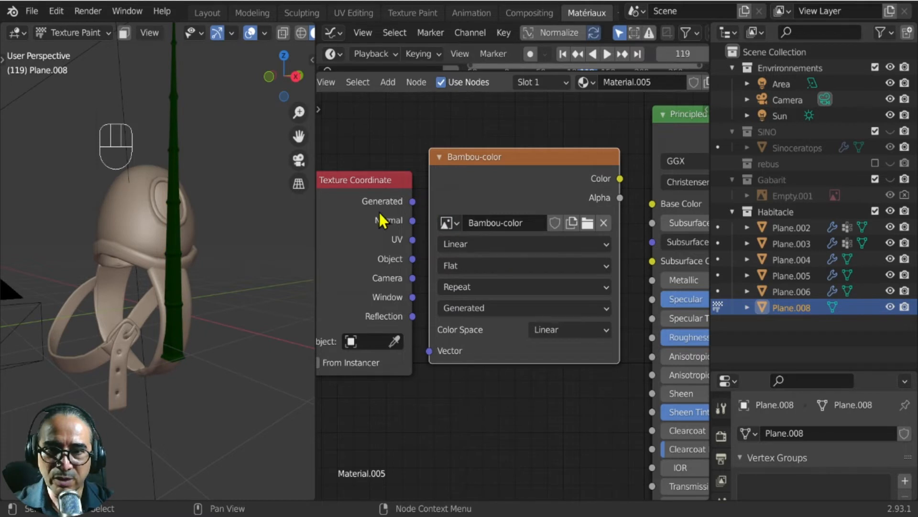
- Link the Texture Coordinate's UV output to the Bambou-color node's Vector, and its Color output to the Principled BSDF's Base Color
left_click_drag(386, 178, 352, 228)
left_click_drag(356, 264, 429, 351)
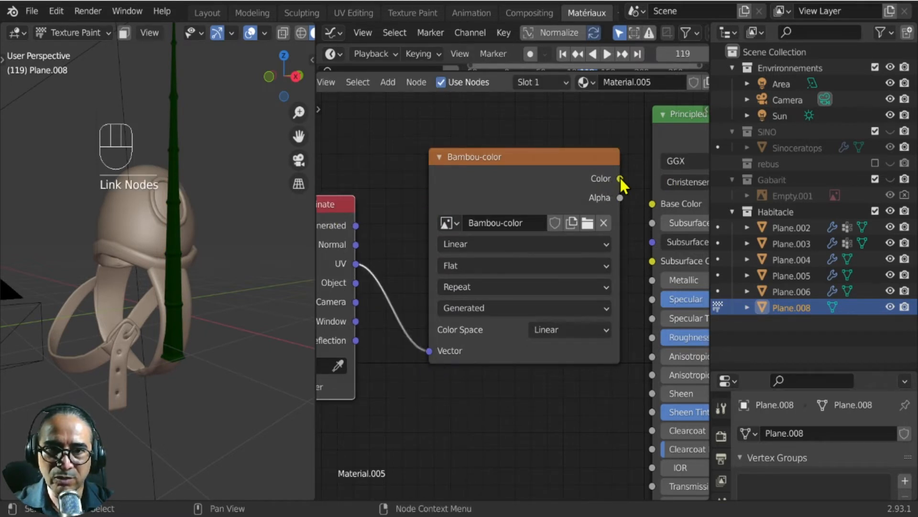
left_click_drag(621, 178, 655, 211)
middle_click_drag(624, 182, 471, 190)
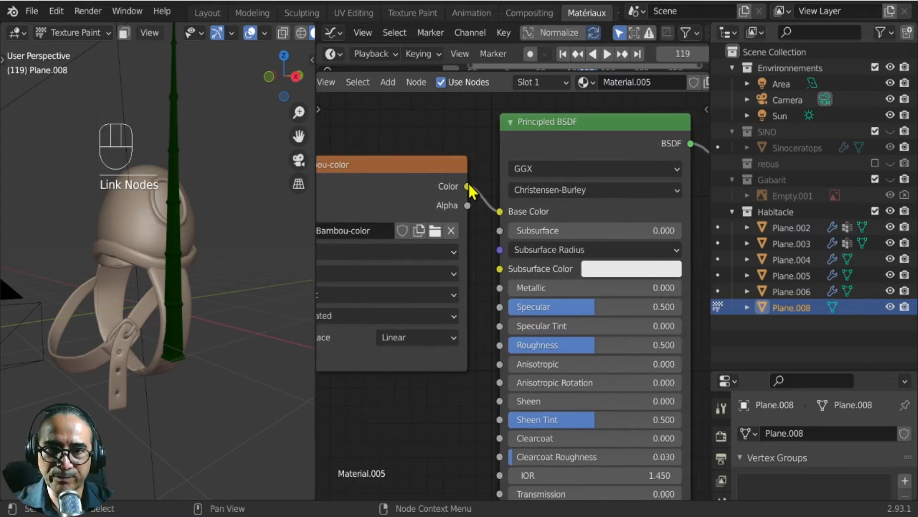
- Isolate the bamboo stalk in local view, both here and in the Texture Paint workspace
middle_click_drag(158, 273, 148, 289)
key("KP_Divide")
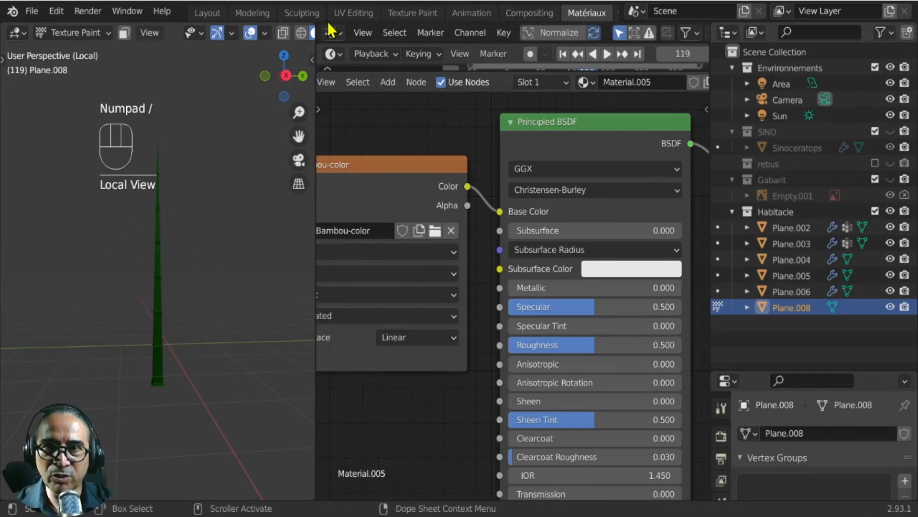
left_click(409, 13)
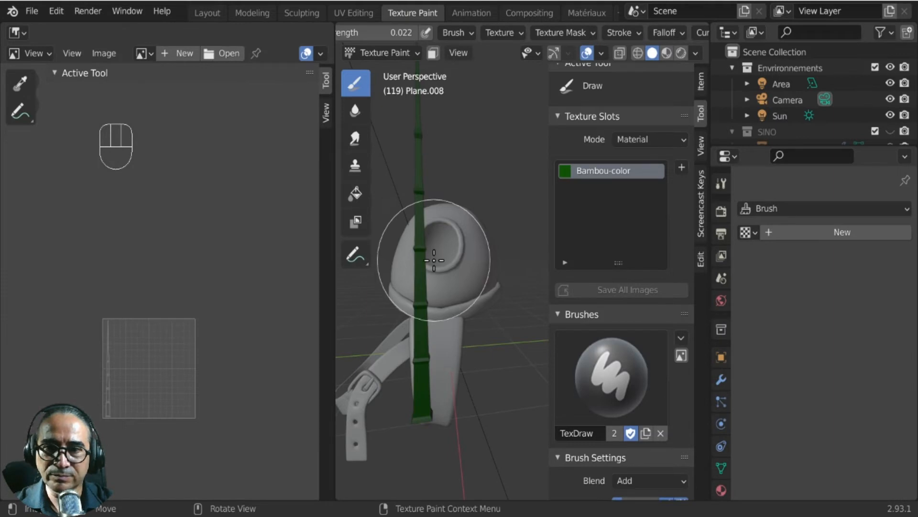
key("KP_Divide")
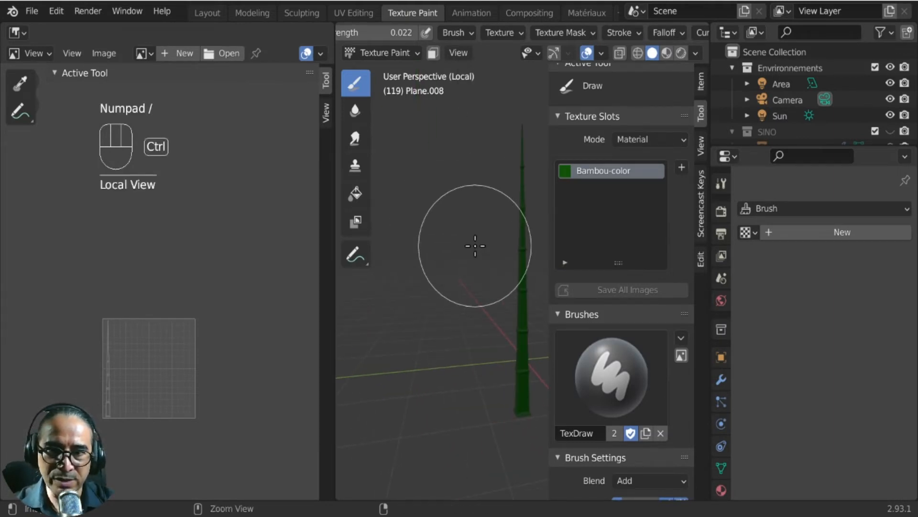
left_click(431, 254)
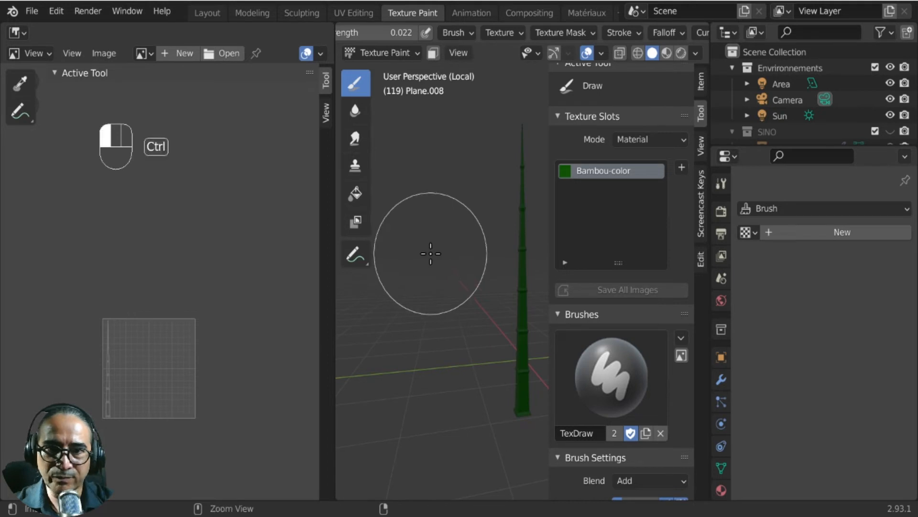
- Make Bambou-color the active paint texture slot and maximize the 3D view with the whole stalk framed
left_click(589, 171)
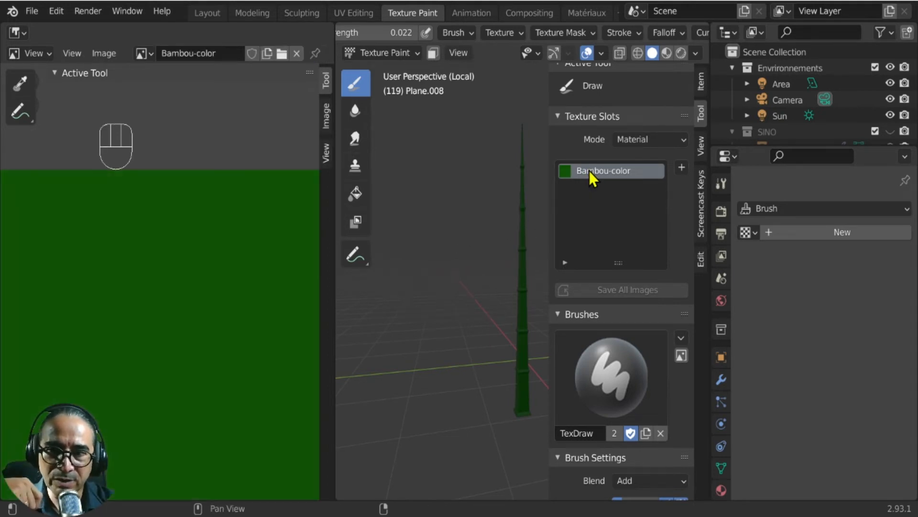
scroll(160, 290, "down", 2)
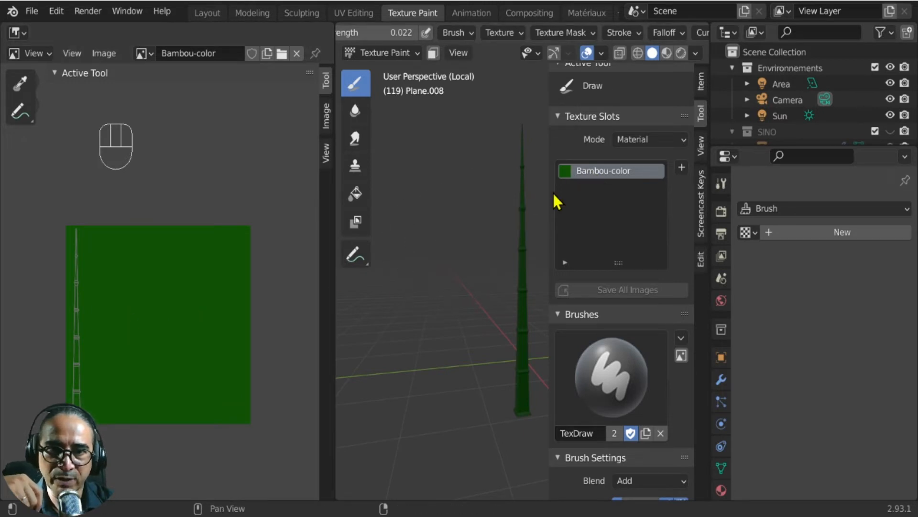
key("ctrl+space")
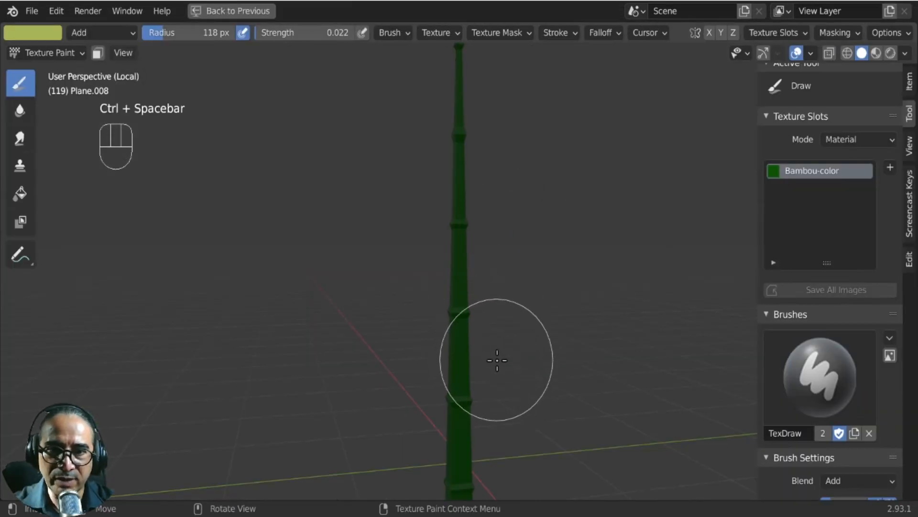
mouse_move(496, 359)
middle_mouse_down("shift")
mouse_move(492, 338)
mouse_move(502, 348)
mouse_move(728, 369)
middle_mouse_up("shift")
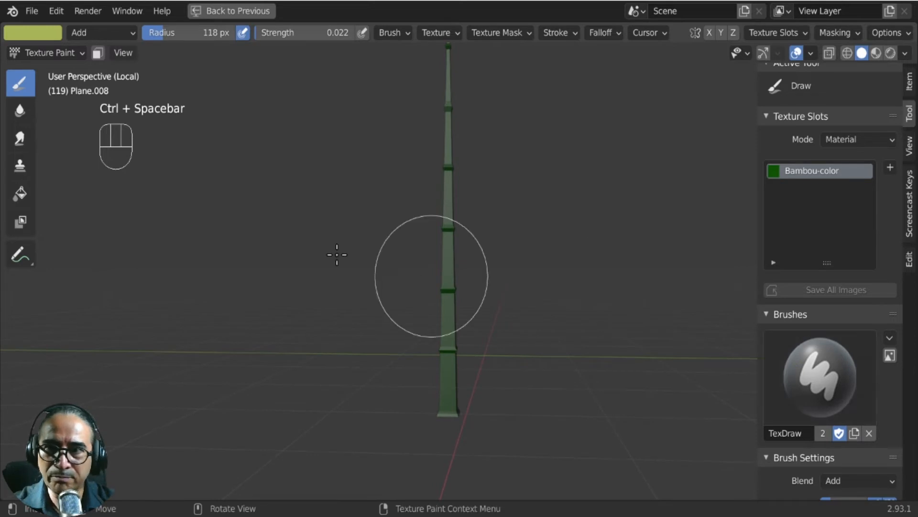
- Start appending data from another Blender file and browse to C:\geo-textures\BROSSES
left_click(806, 378)
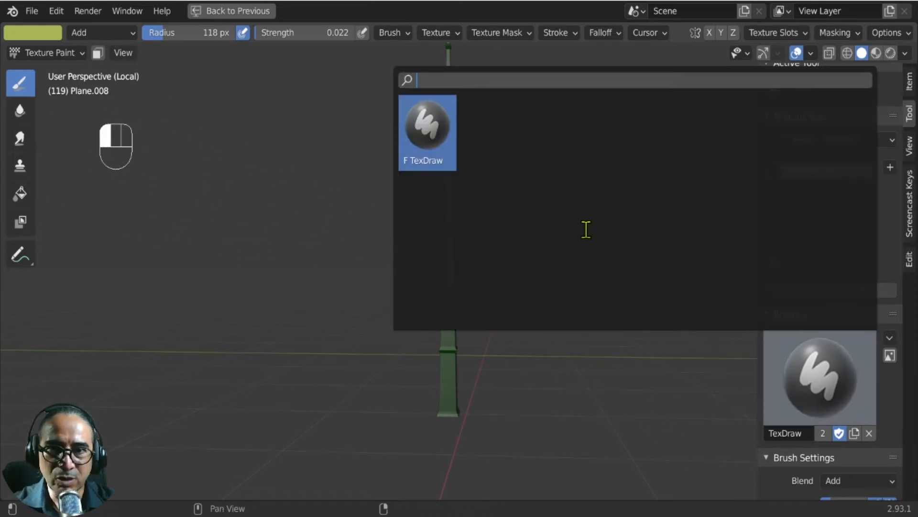
left_click(28, 13)
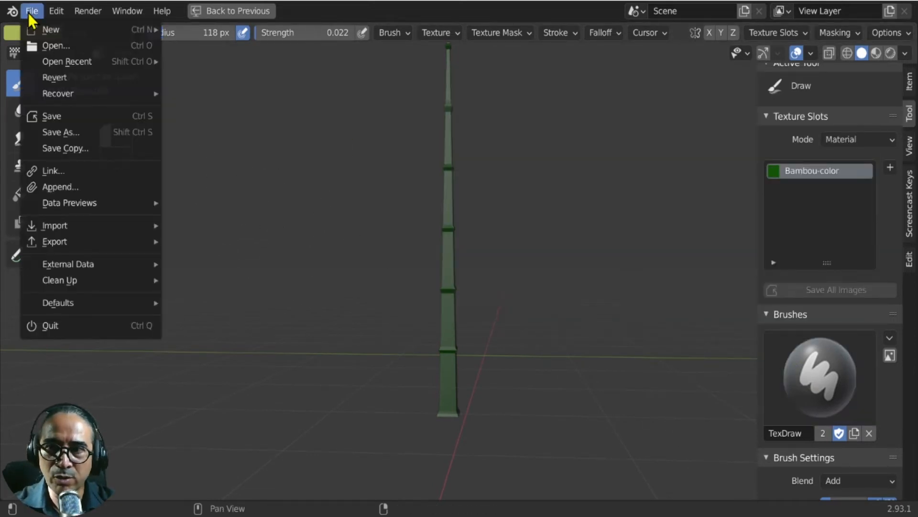
left_click(54, 187)
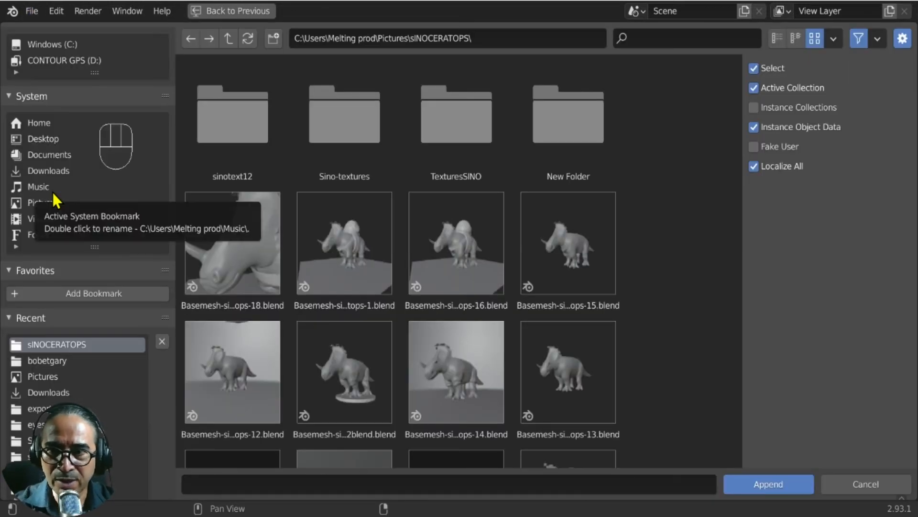
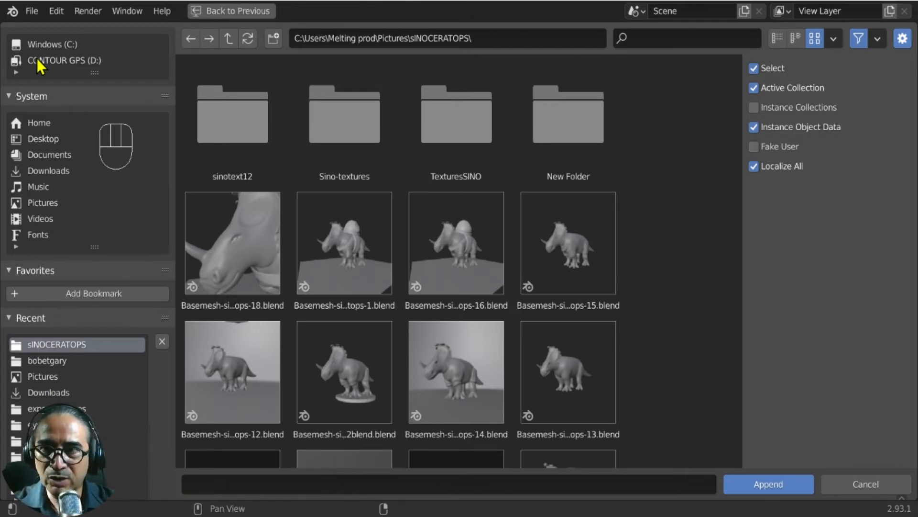
left_click(40, 45)
left_click(321, 125)
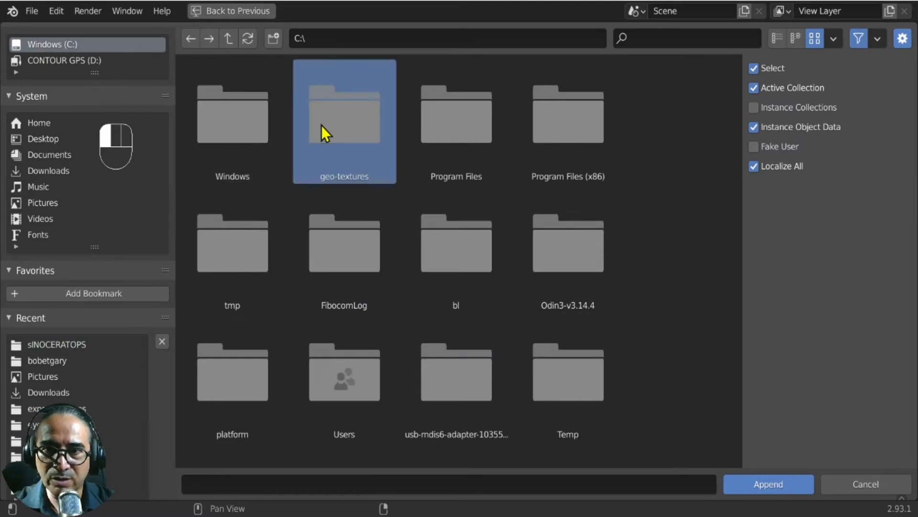
double_click(321, 125)
left_click(215, 131)
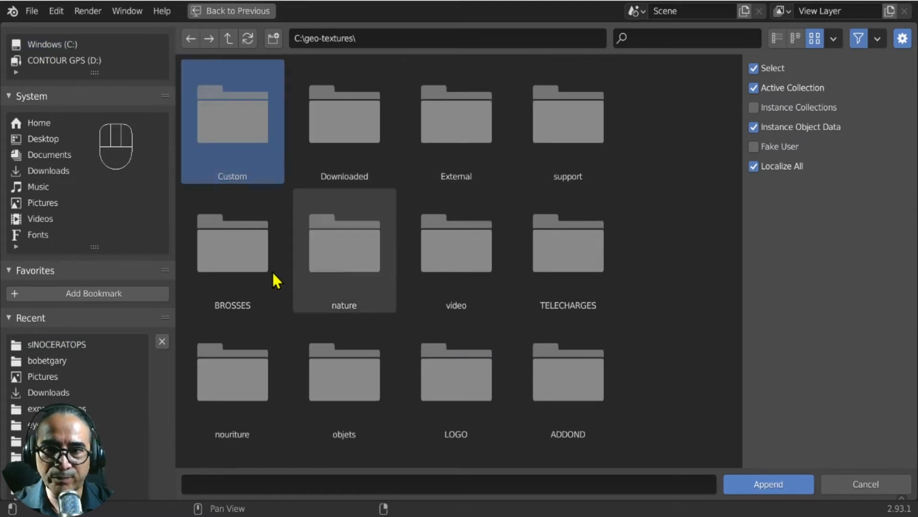
double_click(239, 259)
- Open the Brush category of brosses-M.blend in the Brosses-Clay folder
left_click(225, 120)
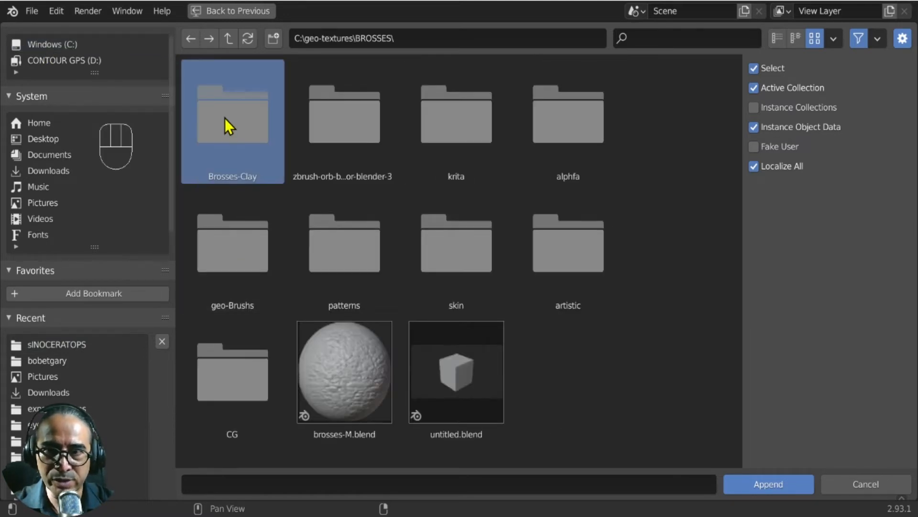
double_click(224, 119)
left_click(348, 116)
double_click(348, 114)
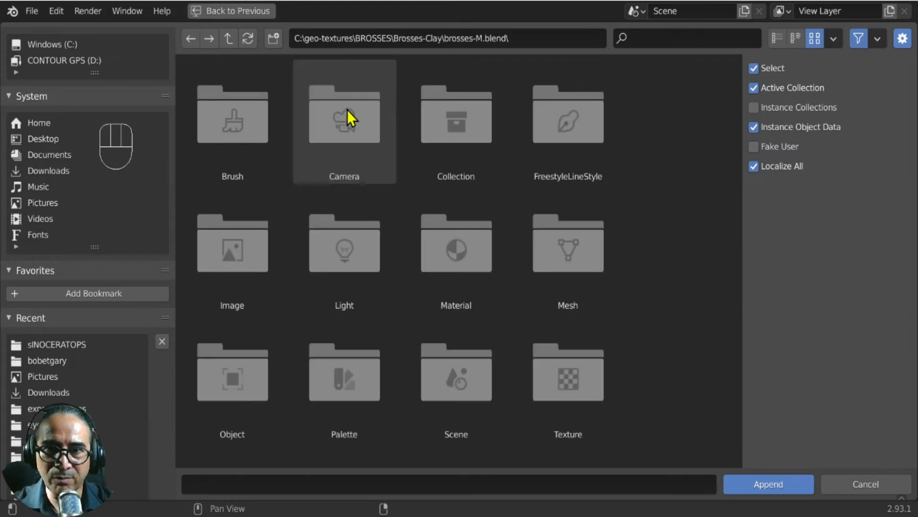
left_click(208, 143)
double_click(232, 117)
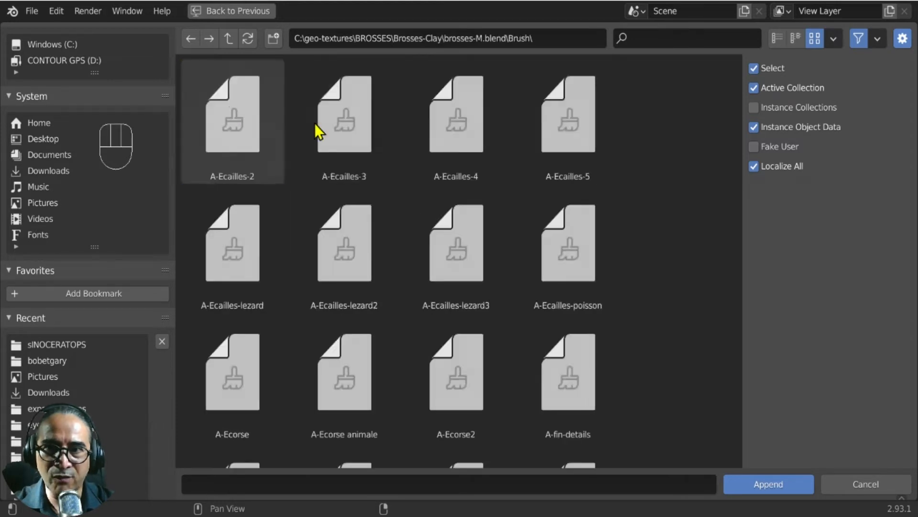
- Append the range of brushes from A-Ecailles-2 through Asolfeuillu.001
left_click(246, 112)
scroll(286, 216, "down", 10)
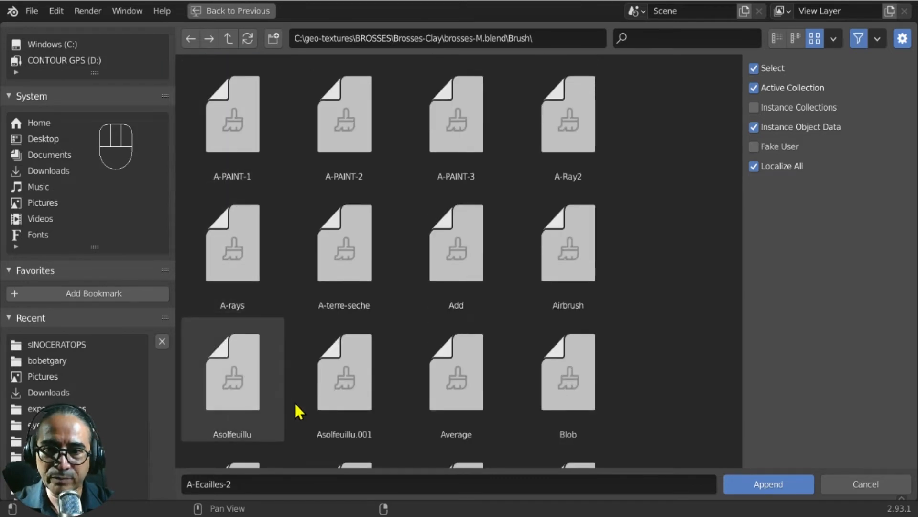
left_click(329, 397, "shift")
left_click(771, 489)
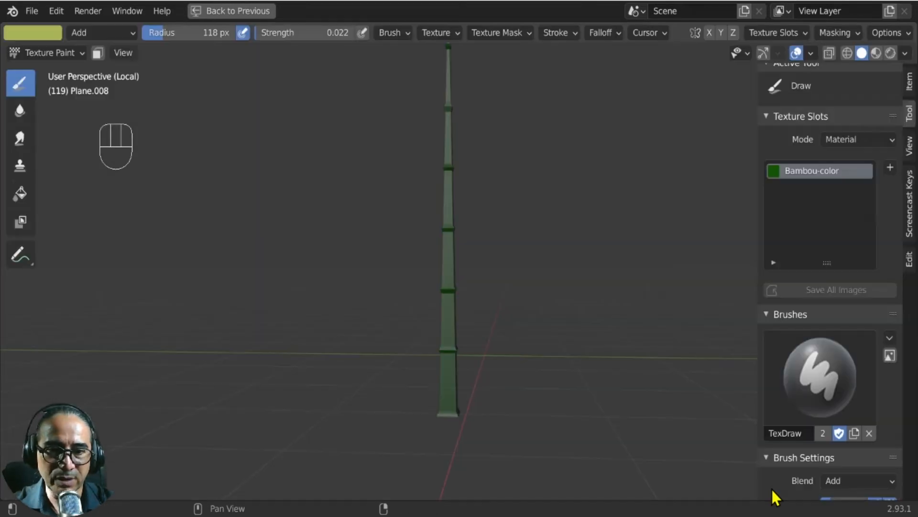
- Choose the A-PAINT-1 brush for texture painting and set its colour to light yellow
left_click(806, 374)
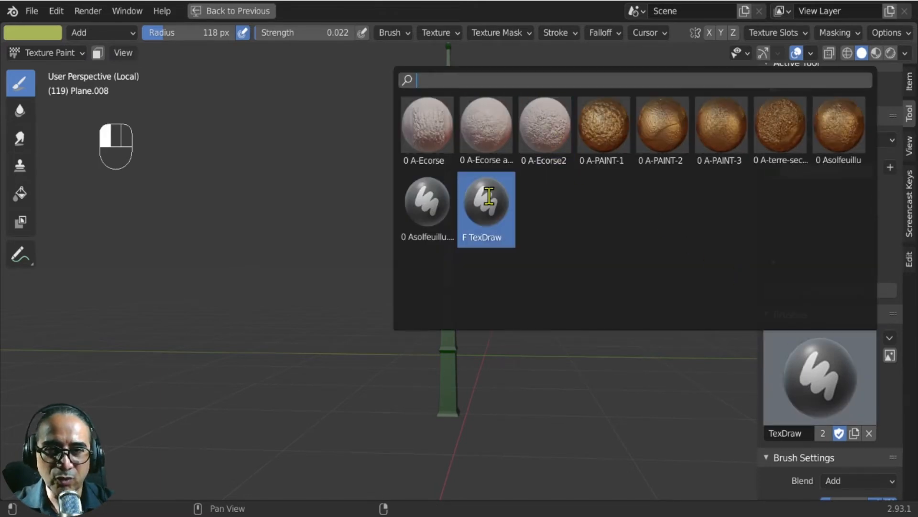
left_click(608, 128)
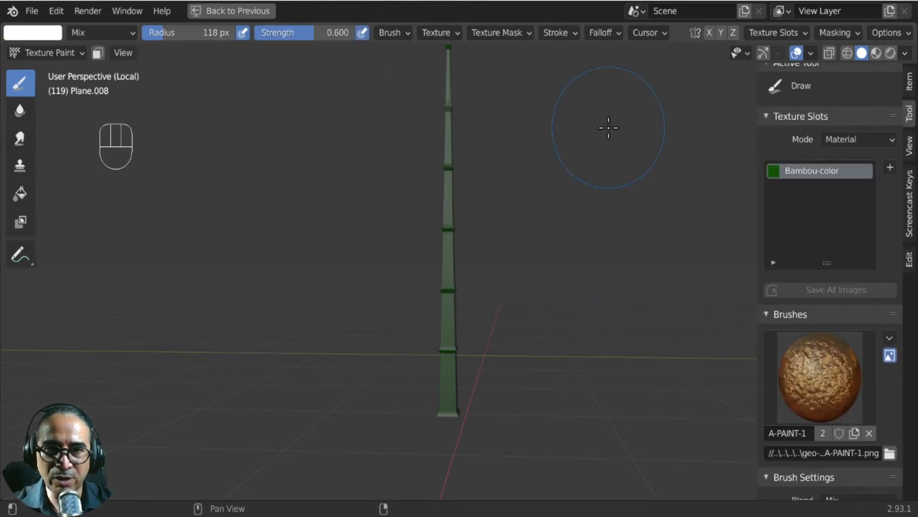
left_click(21, 35)
left_click(36, 123)
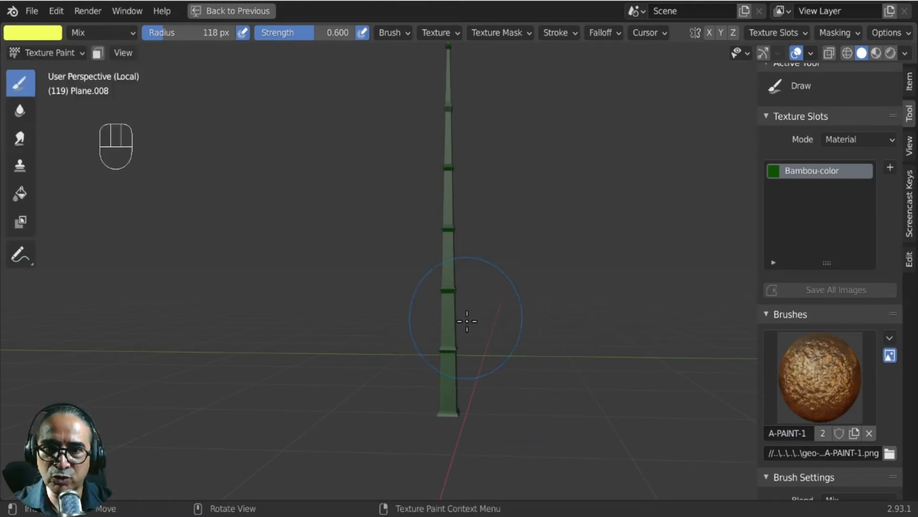
- Paint a yellow texture over one of the lower bamboo segments, between two of its rings
scroll(486, 361, "up", 7)
scroll(459, 404, "down", 3)
middle_click_drag(459, 404, 459, 362, "shift")
scroll(412, 357, "up", 2)
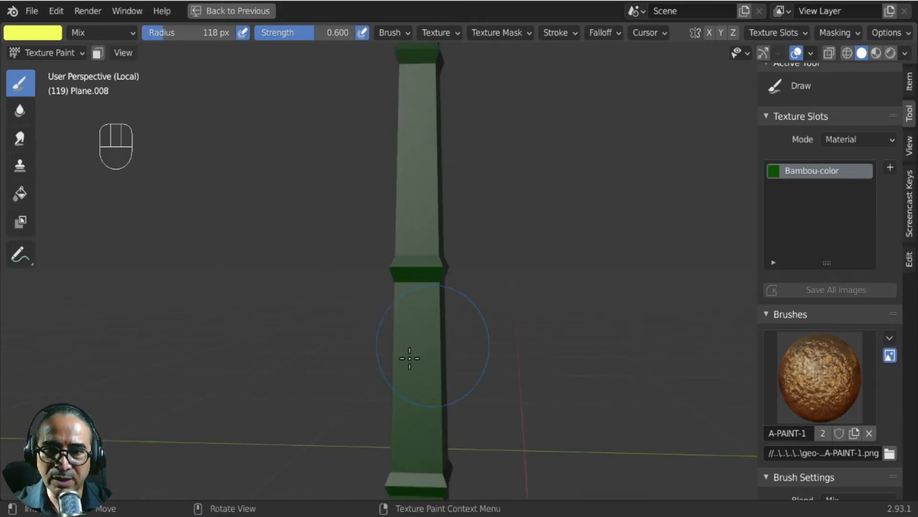
mouse_move(381, 336)
left_mouse_down()
mouse_move(457, 342)
mouse_move(459, 400)
mouse_move(431, 421)
left_mouse_up()
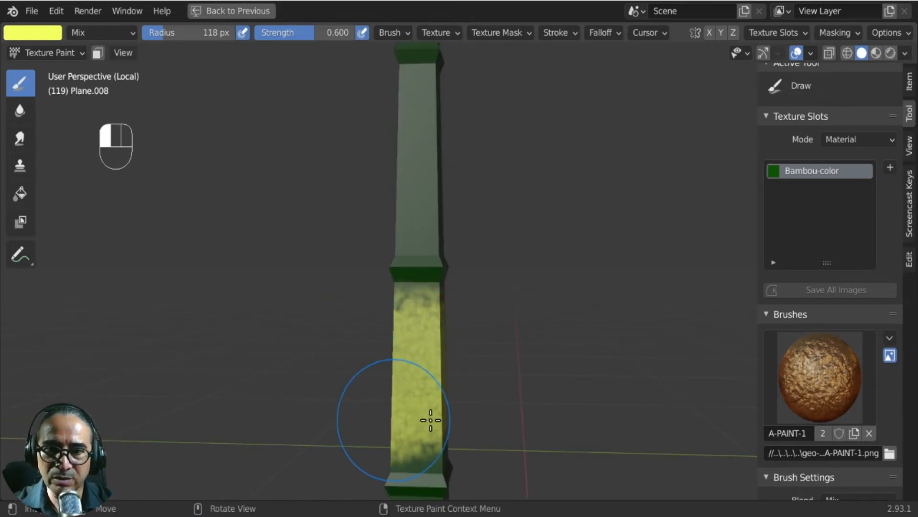
mouse_move(580, 322)
middle_mouse_down()
mouse_move(419, 321)
mouse_move(479, 328)
middle_mouse_up()
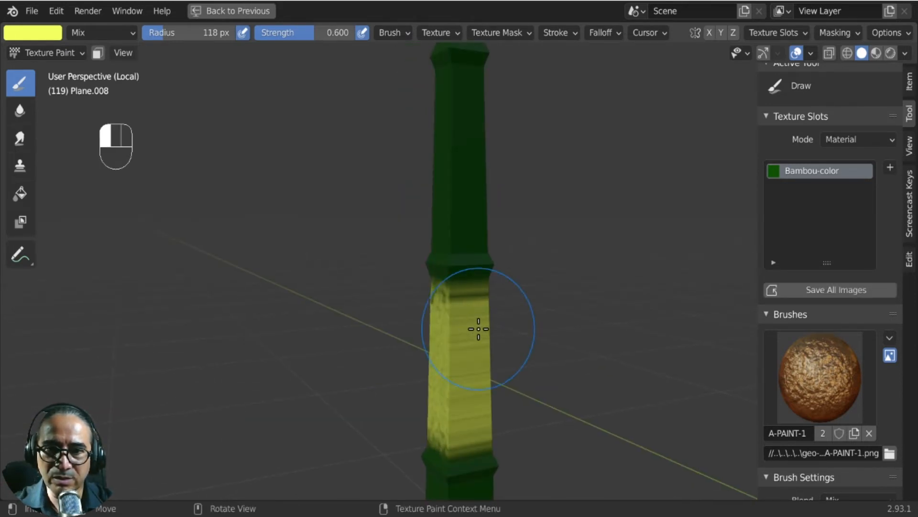
- Leave the maximized viewport and switch to the UV Editing workspace, with the bamboo in Edit Mode
left_click(236, 11)
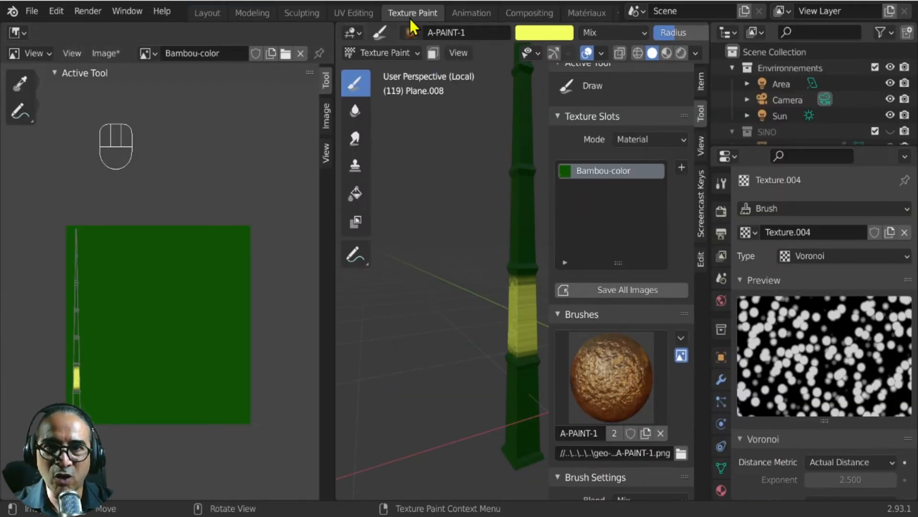
left_click(352, 13)
scroll(526, 364, "up", 3)
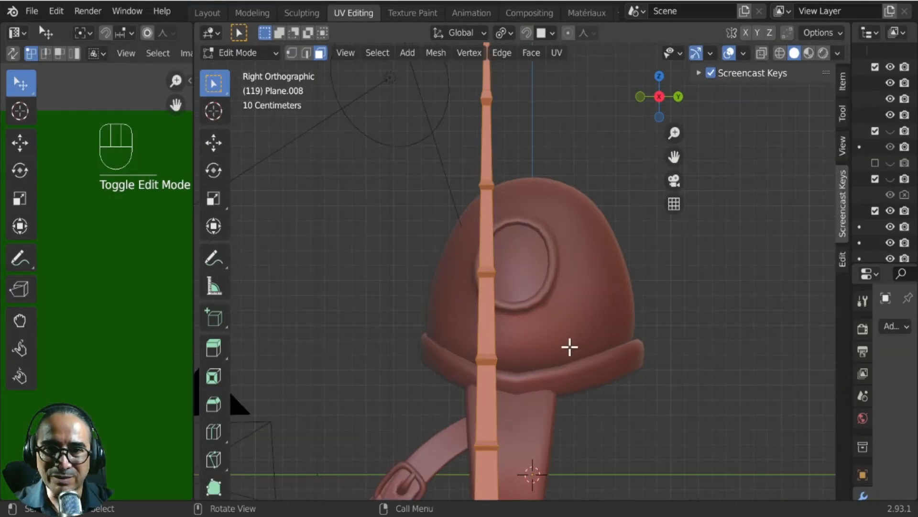
middle_click_drag(570, 346, 492, 343)
scroll(492, 343, "up", 2)
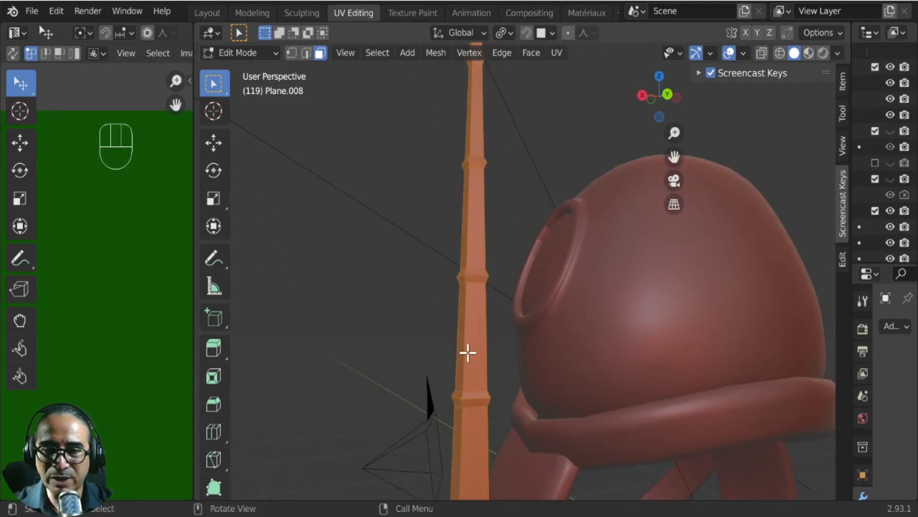
- Mark the vertical edge loop running along one corner of the bamboo stem as a seam
left_click(307, 53)
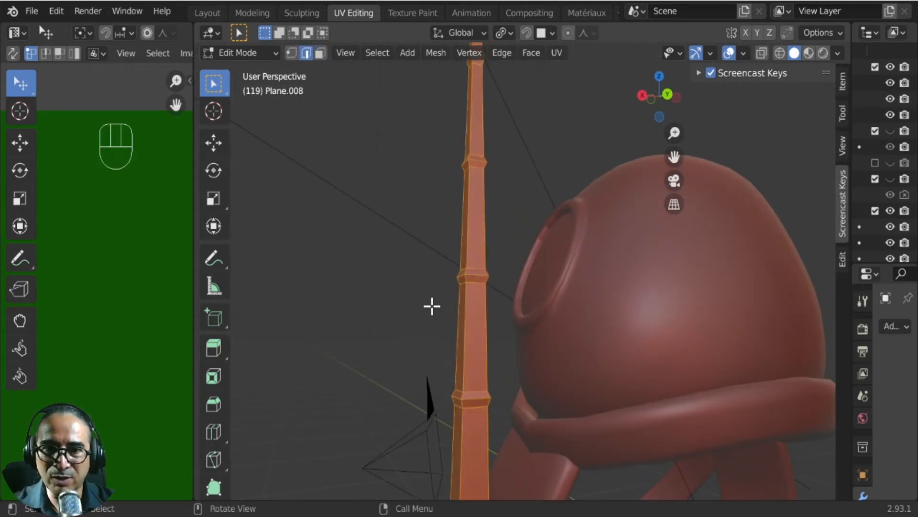
left_click(463, 338, "alt")
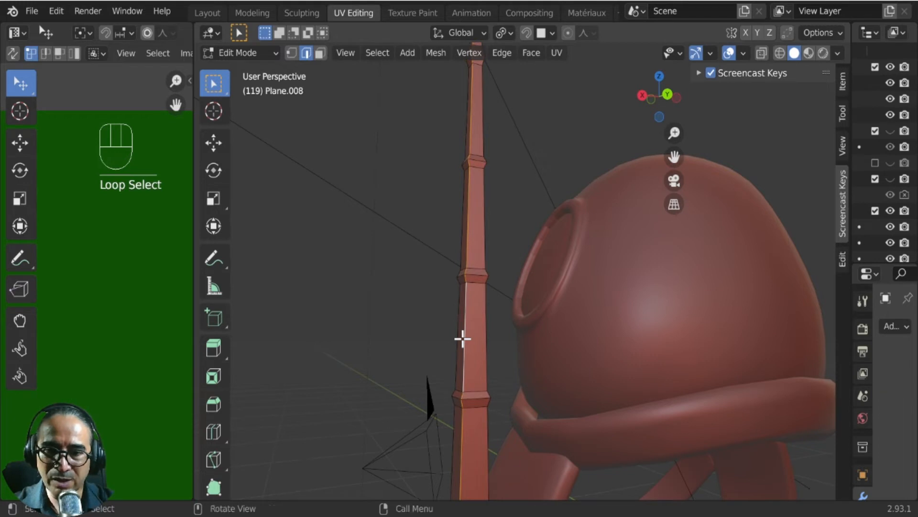
middle_click_drag(512, 188, 560, 160, "shift")
middle_click_drag(540, 112, 550, 242, "shift")
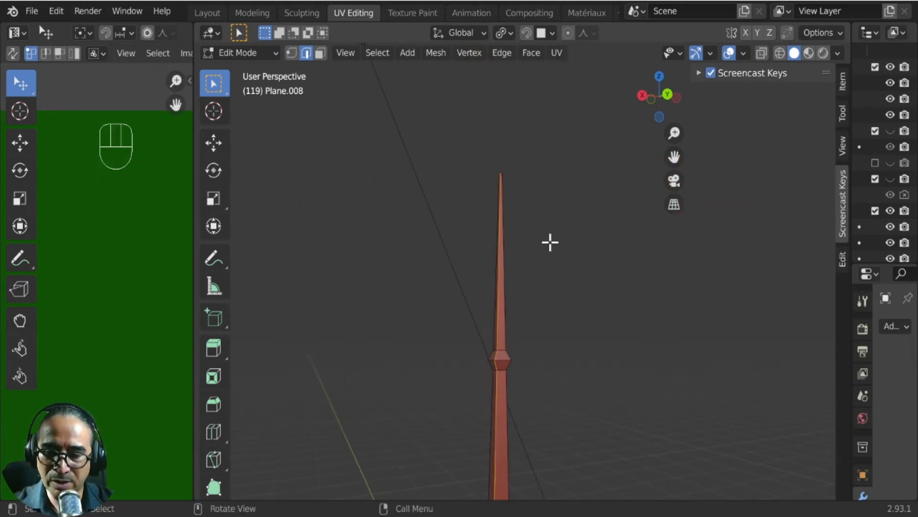
key("ctrl+e")
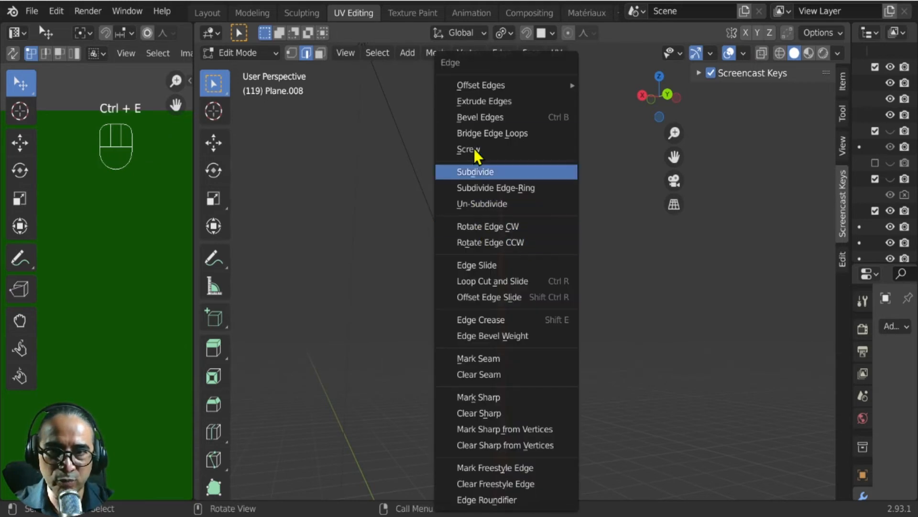
left_click(493, 366)
- Select the border edges of the cap at the bamboo's tip and mark them as a seam
scroll(500, 137, "up", 3)
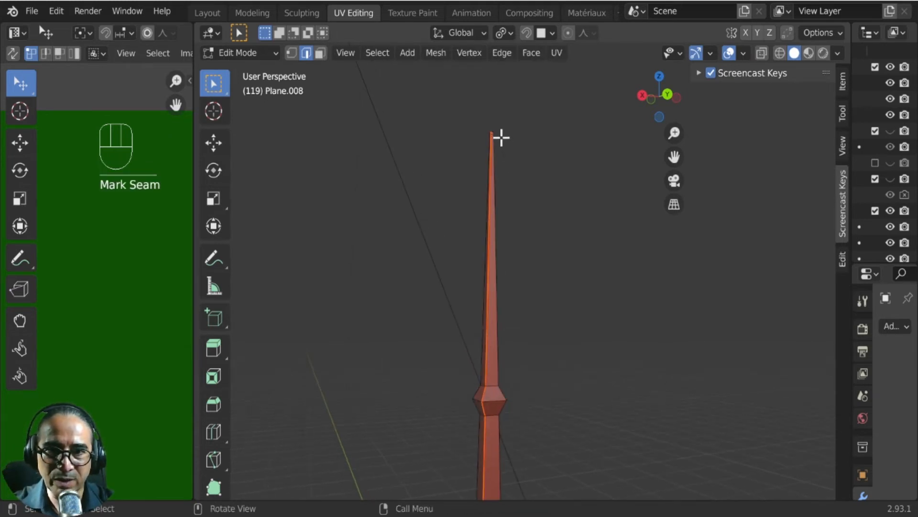
middle_click_drag(494, 127, 521, 306, "shift")
middle_click_drag(546, 66, 543, 107, "shift")
middle_click_drag(492, 161, 496, 216, "shift")
scroll(496, 218, "up", 4)
mouse_move(479, 121)
middle_mouse_down("shift")
mouse_move(521, 279)
mouse_move(463, 130)
middle_mouse_up("shift")
left_click(456, 102)
left_click(446, 105, "shift")
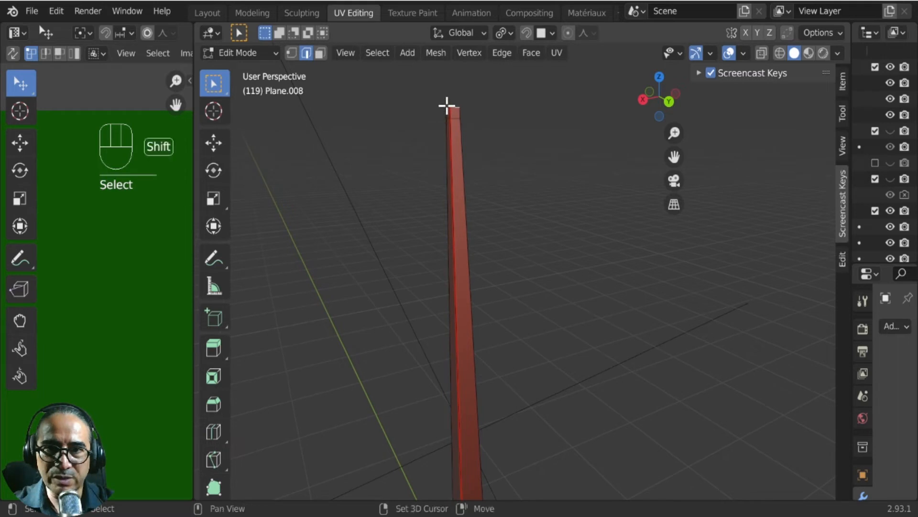
key("KP_Decimal")
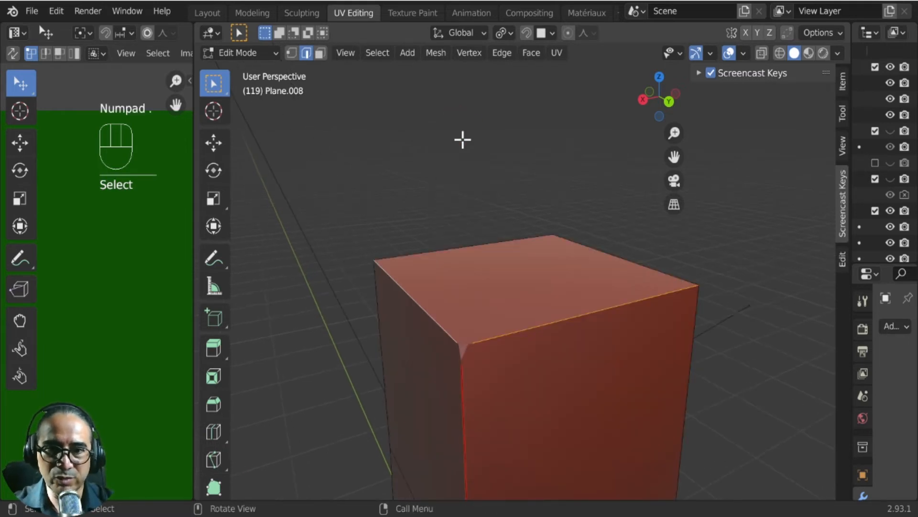
middle_click_drag(466, 353, 508, 337)
middle_click_drag(577, 351, 513, 359)
key("ctrl+e")
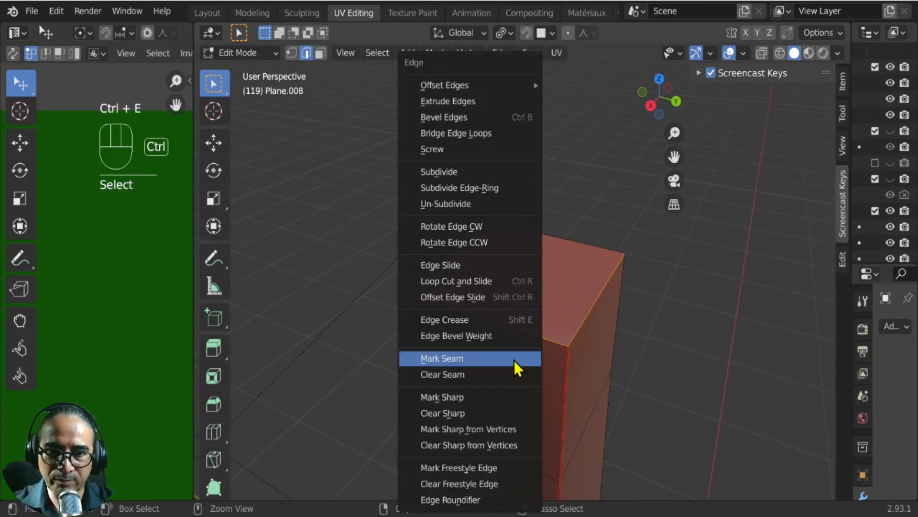
left_click(468, 360)
- Select the border edges of the bottom face at the bamboo's base and mark them as a seam
scroll(480, 369, "down", 3)
scroll(479, 370, "down", 6)
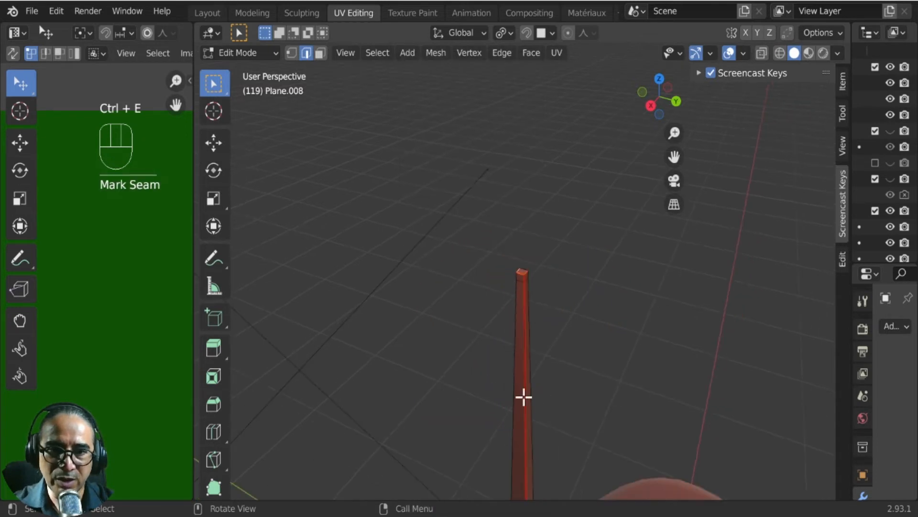
middle_click_drag(558, 426, 500, 303, "shift")
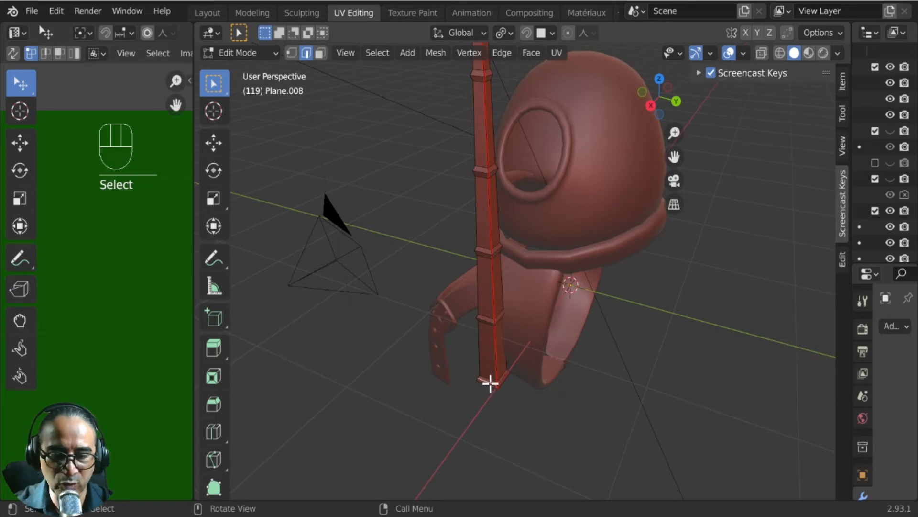
key("KP_Decimal")
scroll(499, 388, "down", 3)
middle_click_drag(502, 383, 609, 335)
left_click(605, 297, "shift")
key("ctrl+e")
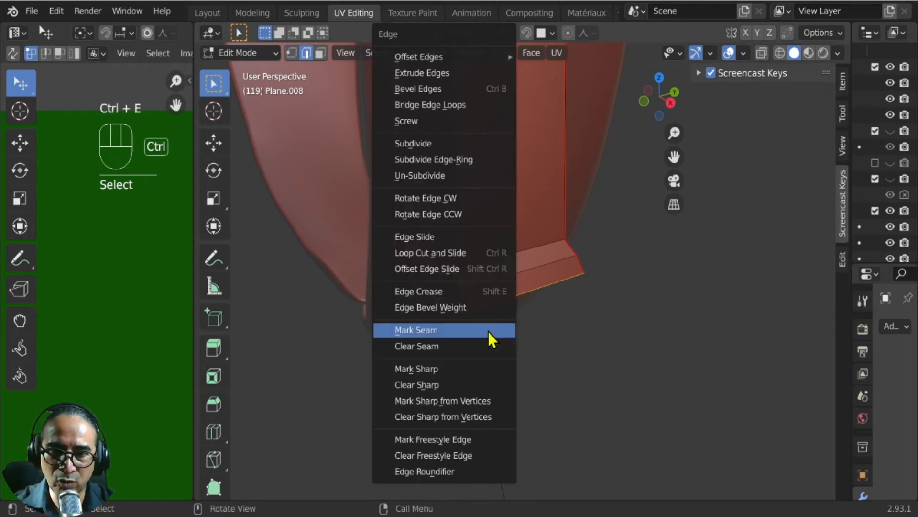
left_click(448, 331)
- Unwrap the entire bamboo mesh along its seams and maximize the UV editor on the upper part of the resulting island
middle_click_drag(569, 367, 528, 268)
key("a")
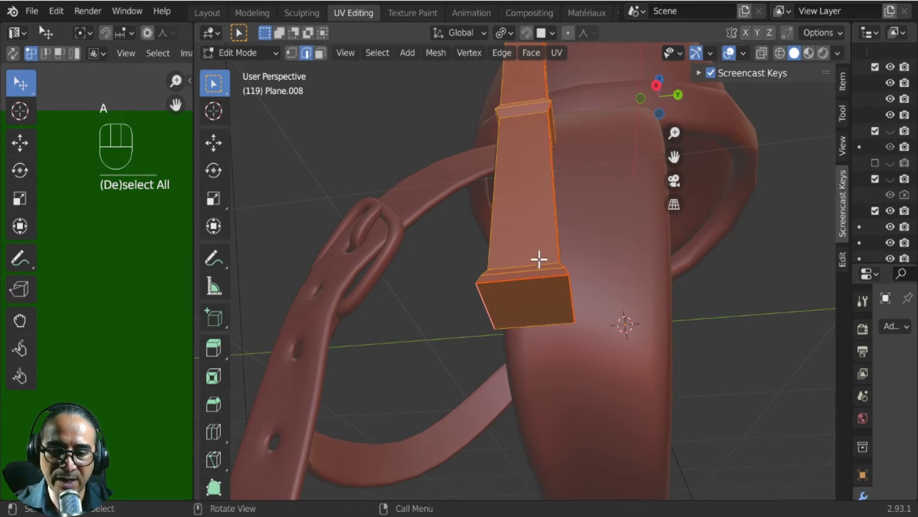
key("u")
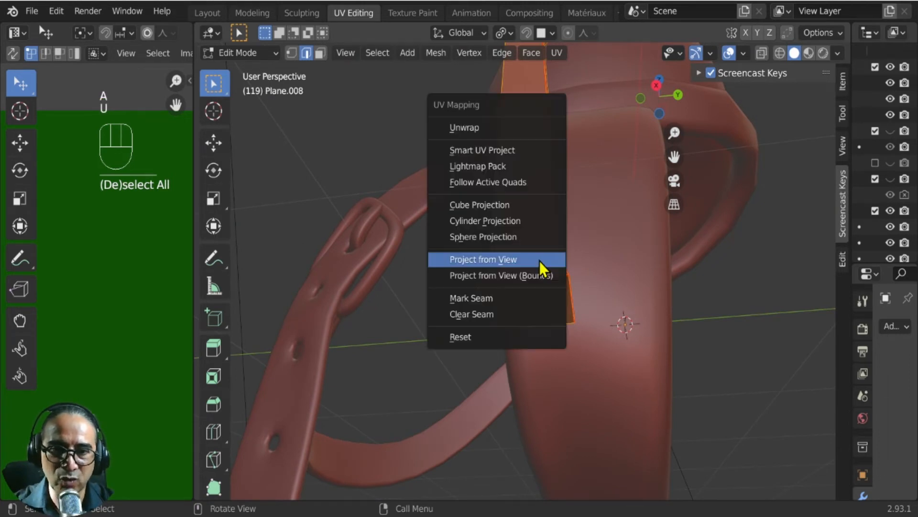
left_click(468, 128)
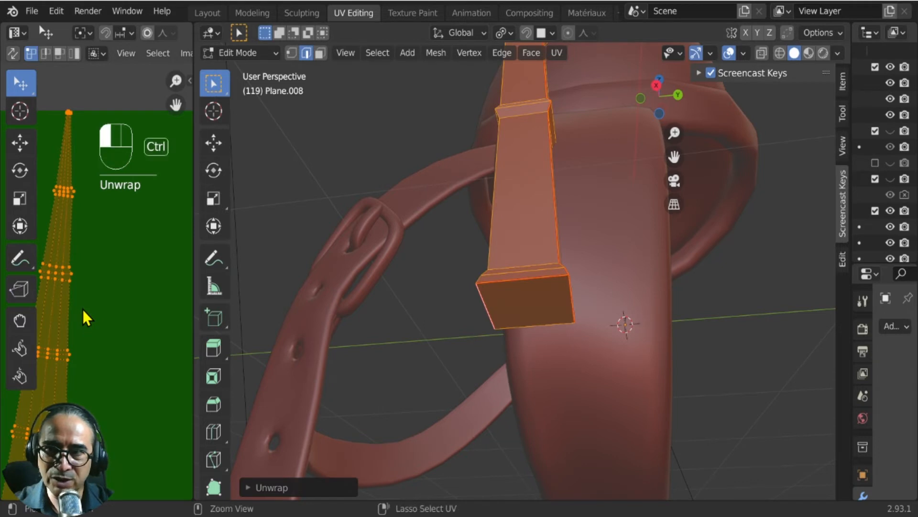
key("ctrl+space")
scroll(419, 242, "up", 4)
middle_click_drag(419, 242, 421, 448)
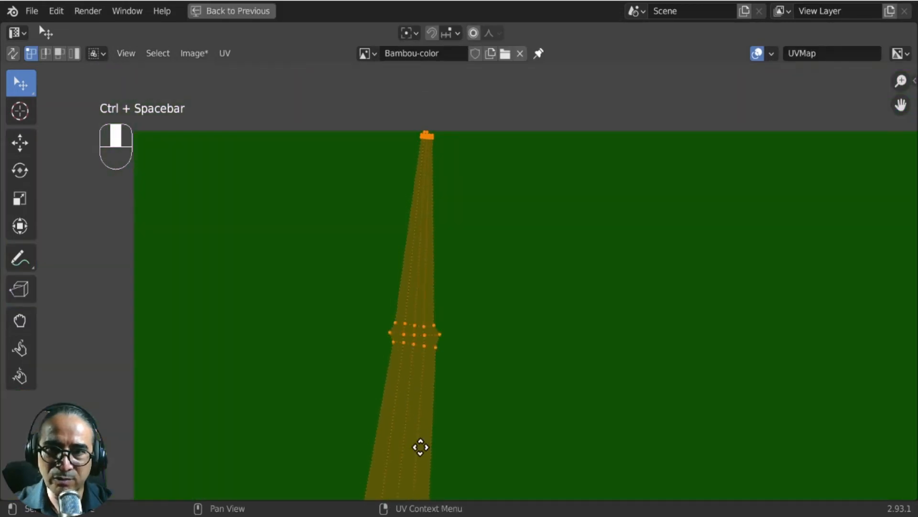
- Inspect the unwrapped bamboo UV island along its full length, from the tip to the base
scroll(447, 402, "up", 2)
scroll(435, 268, "up", 3)
middle_click_drag(409, 152, 514, 59)
scroll(444, 289, "up", 5)
scroll(384, 315, "down", 9)
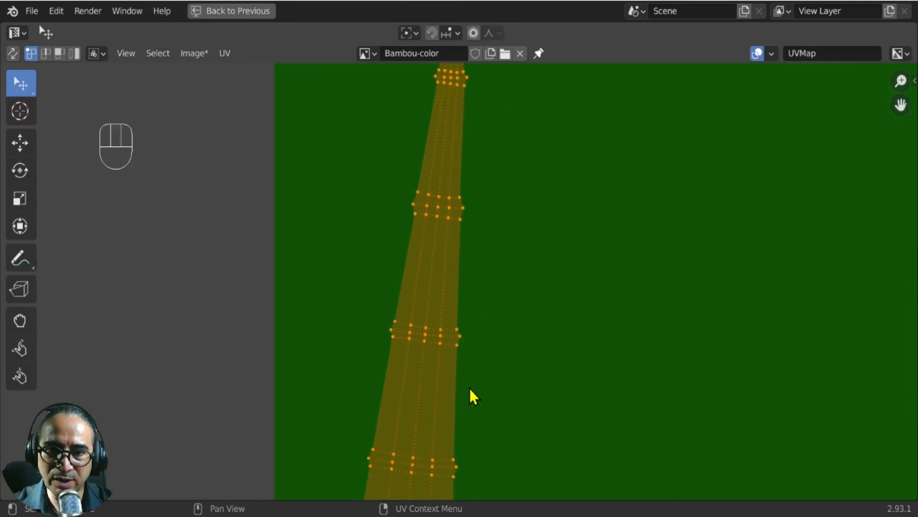
middle_click_drag(469, 387, 468, 194)
middle_click_drag(478, 415, 451, 396)
scroll(473, 311, "down", 3)
scroll(471, 308, "down", 2)
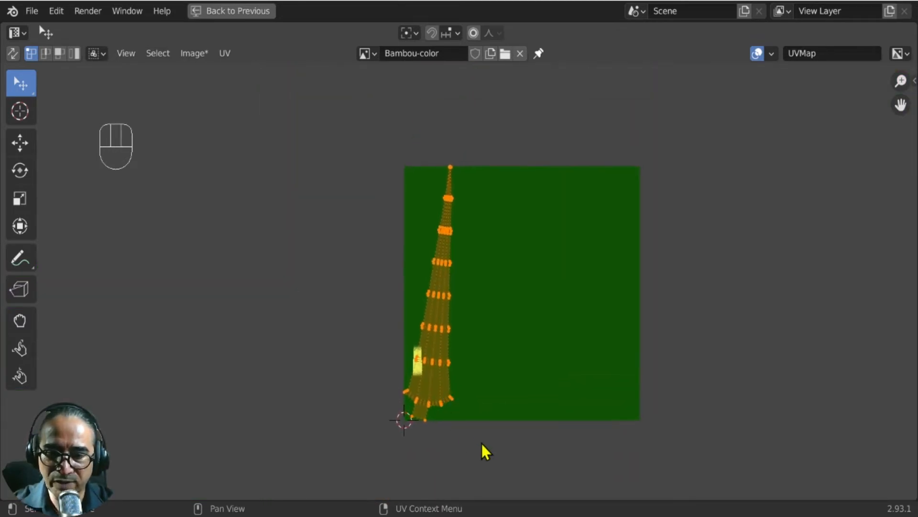
- Rotate the bamboo UV island upright, scale it down slightly and move it to fit within the green image
key("r")
left_click(500, 444)
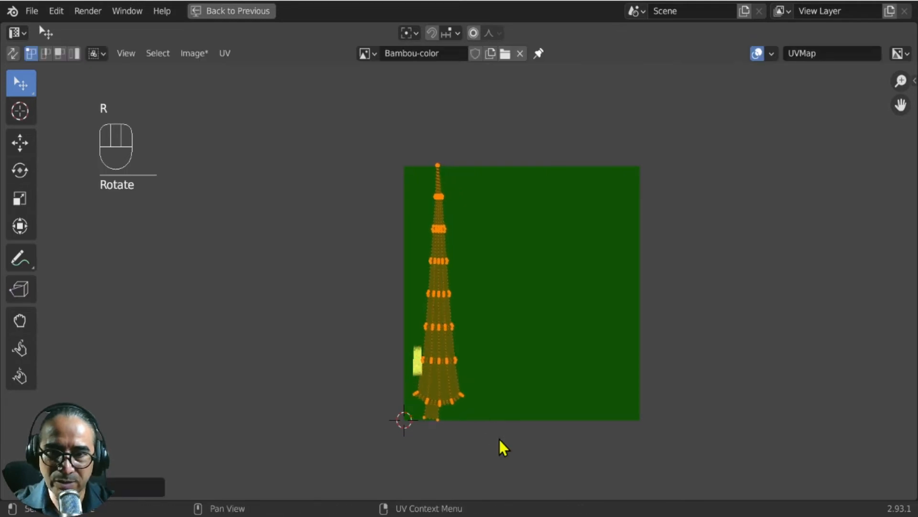
key("s")
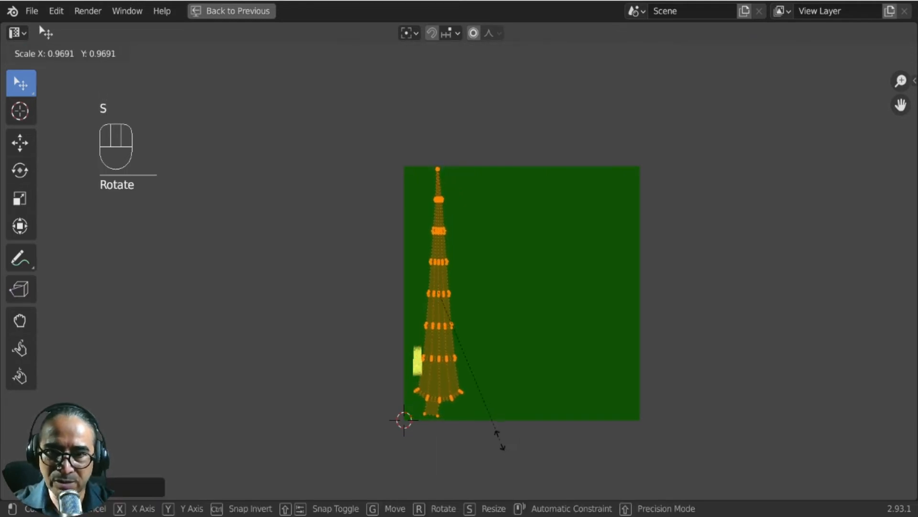
left_click(499, 439)
key("g")
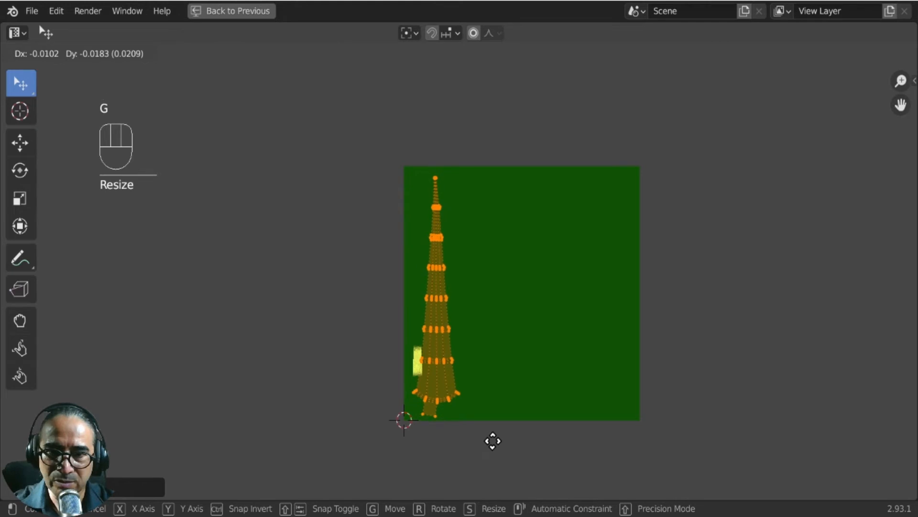
left_click(489, 438)
scroll(492, 373, "up", 2)
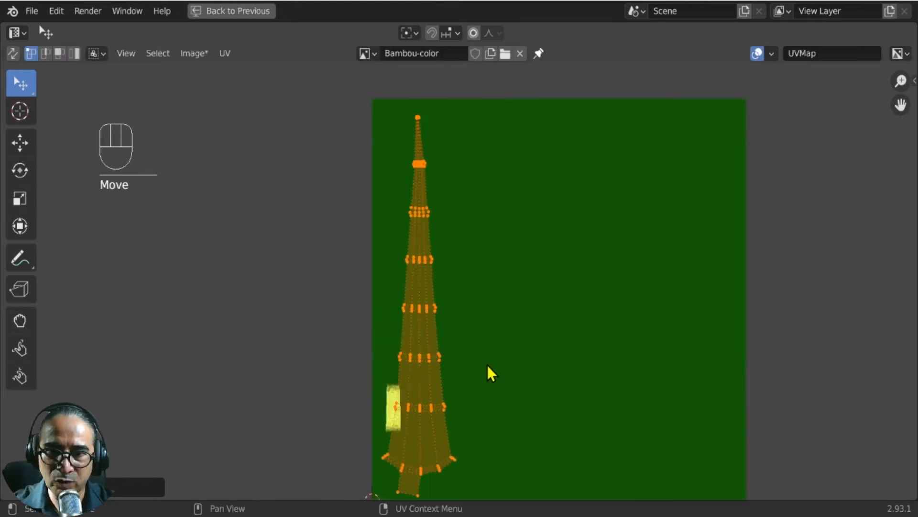
- Tilt the UV island until its left side stands vertical and move it close to the green image's left edge
key("r")
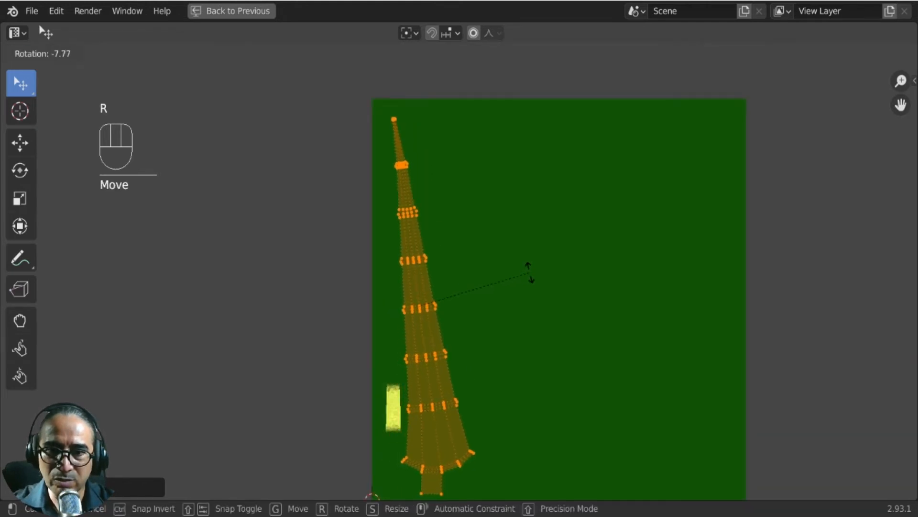
key("g")
left_click(512, 271)
key("r")
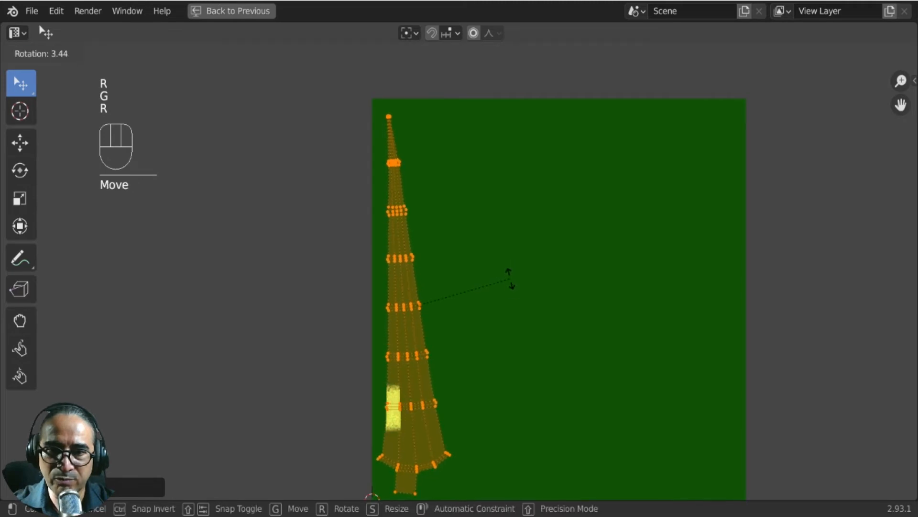
left_click(512, 287)
key("g")
left_click(508, 283)
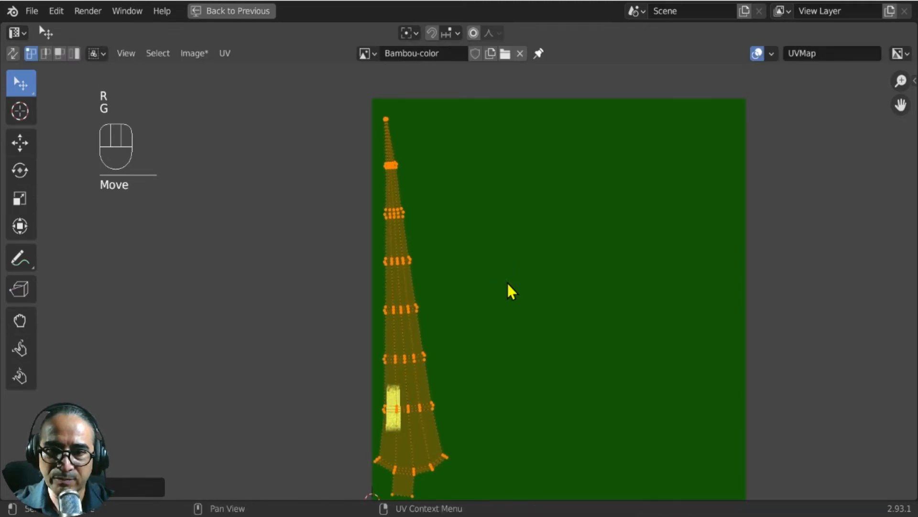
mouse_move(510, 292)
middle_mouse_down()
mouse_move(498, 234)
mouse_move(506, 299)
middle_mouse_up()
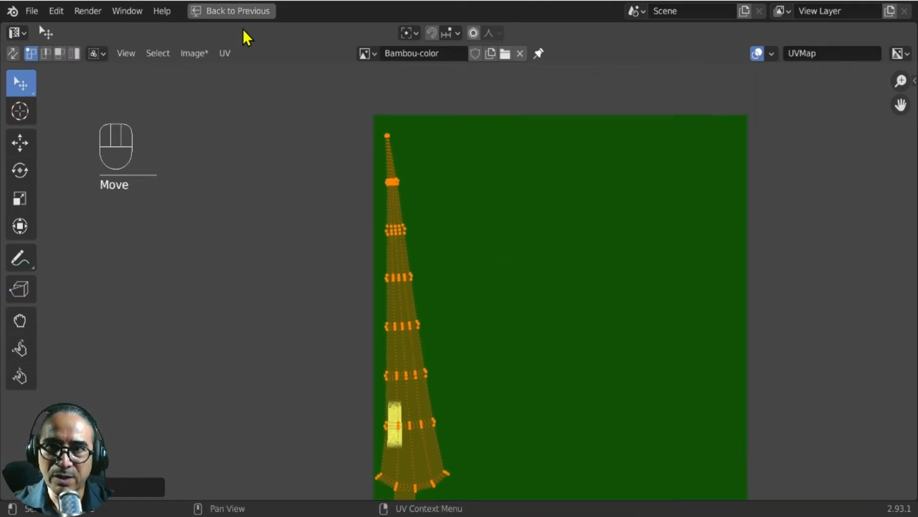
- Leave the maximized UV editor and open the Texture Paint workspace with the 3D viewport maximized
left_click(234, 12)
scroll(555, 253, "down", 6)
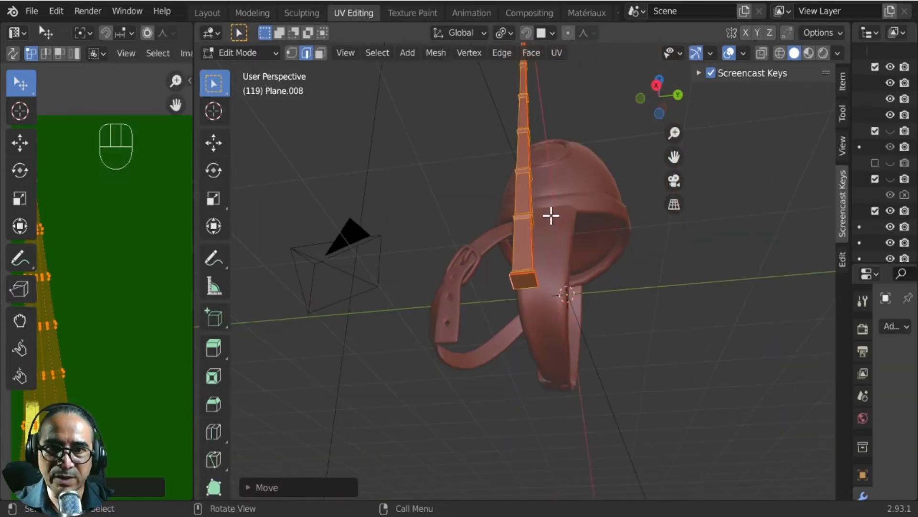
middle_click_drag(550, 213, 478, 220)
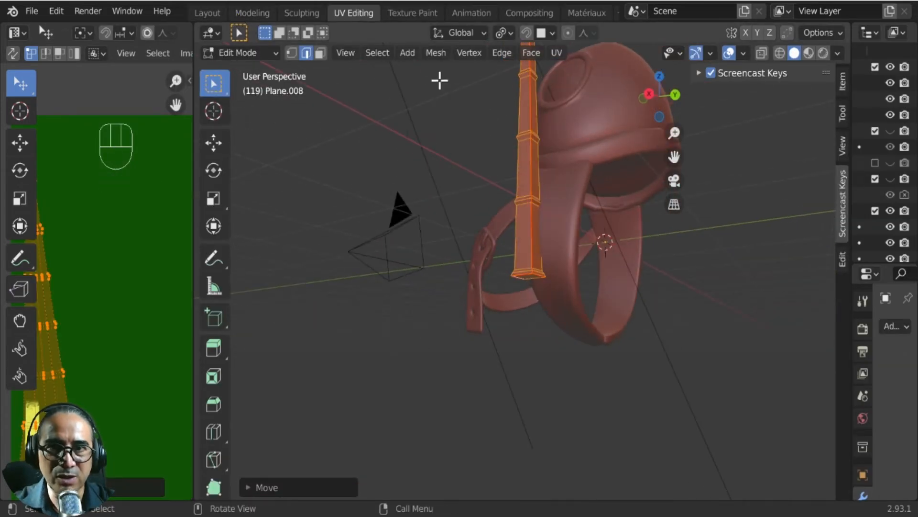
left_click(412, 13)
key("ctrl+space")
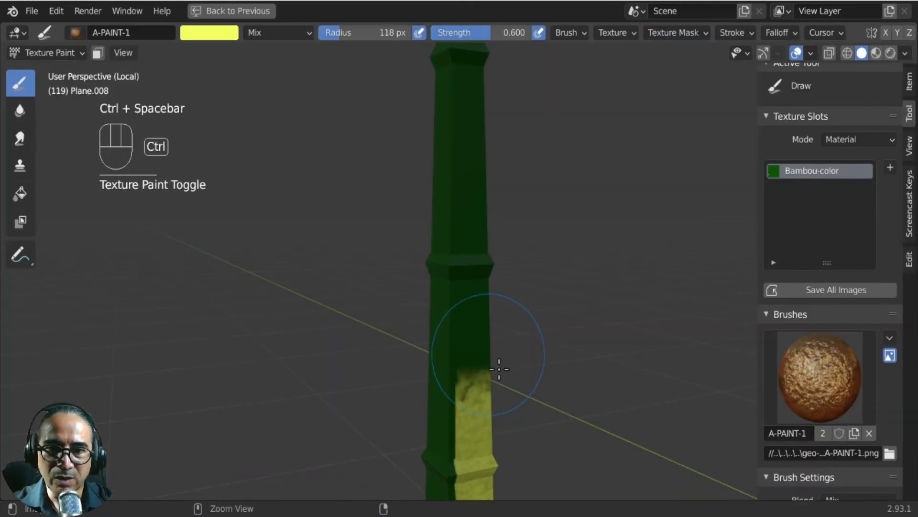
- Paint yellow over the adjacent faces of the bamboo's two lowest sections with the A-PAINT-1 brush
mouse_move(498, 369)
middle_mouse_down()
mouse_move(451, 339)
mouse_move(454, 318)
mouse_move(482, 328)
middle_mouse_up()
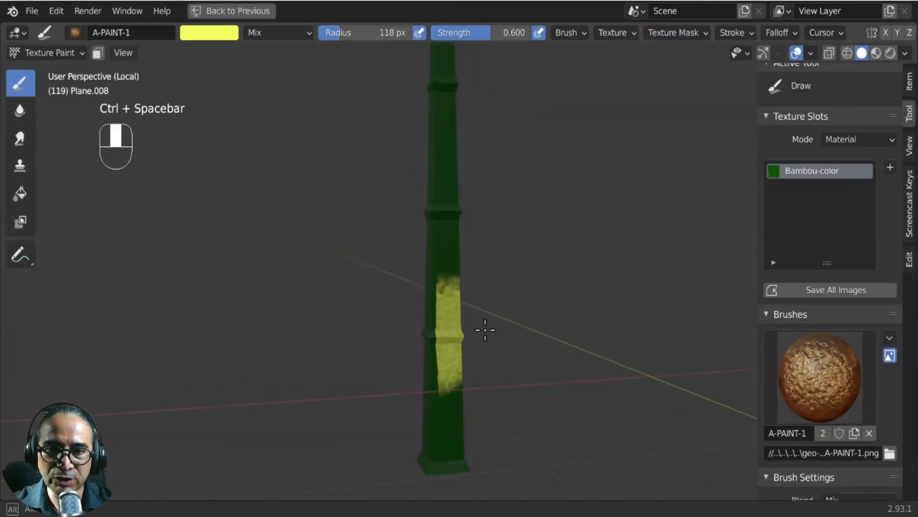
mouse_move(426, 269)
middle_mouse_down("alt")
mouse_move(433, 319)
mouse_move(512, 274)
middle_mouse_up("alt")
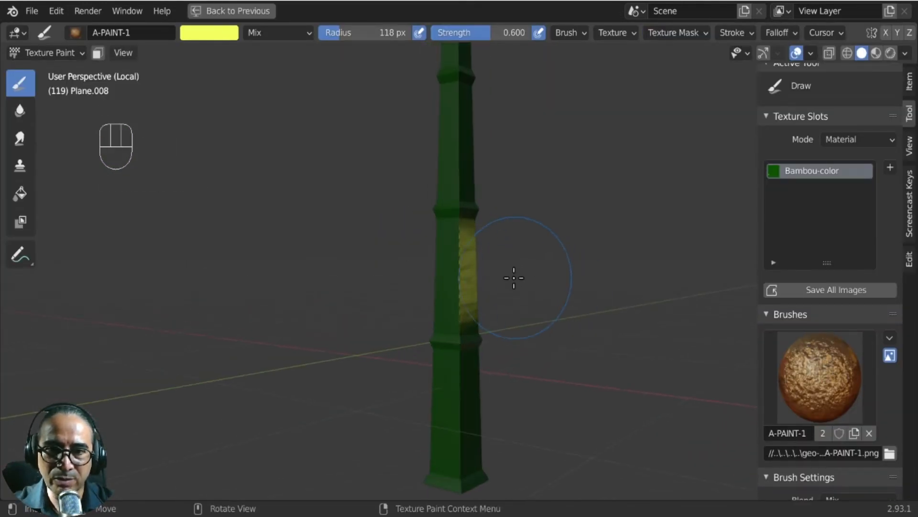
left_click_drag(459, 275, 430, 271)
mouse_move(431, 271)
middle_mouse_down()
mouse_move(549, 285)
mouse_move(516, 287)
middle_mouse_up()
mouse_move(478, 258)
left_mouse_down()
mouse_move(473, 283)
mouse_move(438, 273)
mouse_move(443, 421)
mouse_move(472, 389)
mouse_move(465, 416)
left_mouse_up()
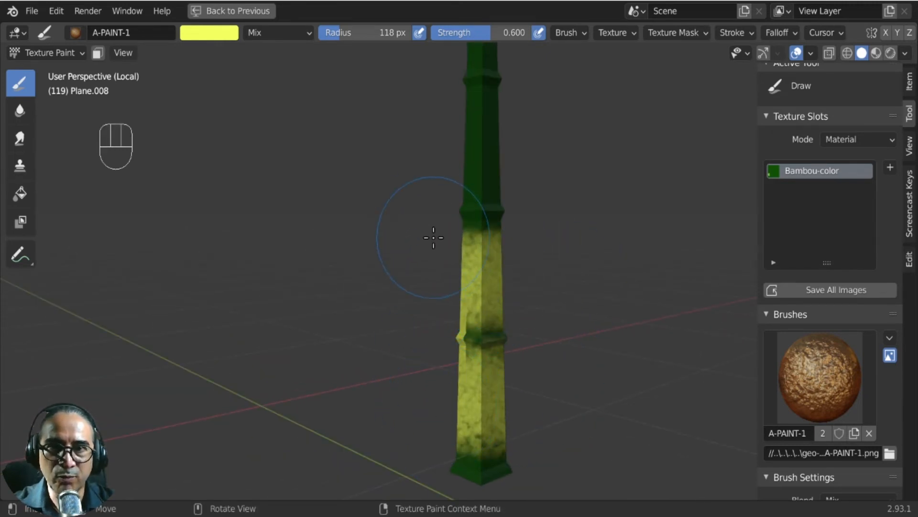
- Restore the workspace layout and maximize the image editor on the painted lower part of the UV island
left_click(232, 10)
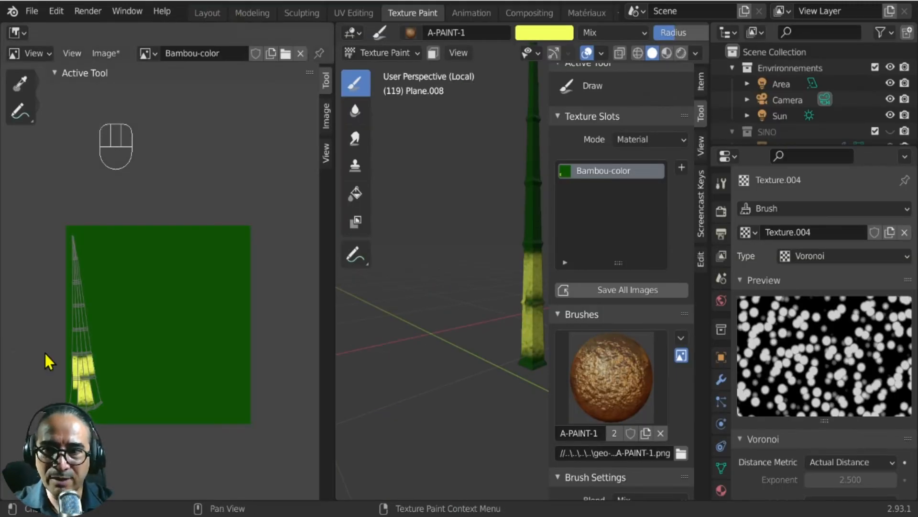
key("ctrl+space")
scroll(271, 414, "up", 4)
middle_click_drag(271, 415, 528, 223, "shift")
scroll(550, 296, "up", 3)
middle_click_drag(550, 297, 489, 242, "shift")
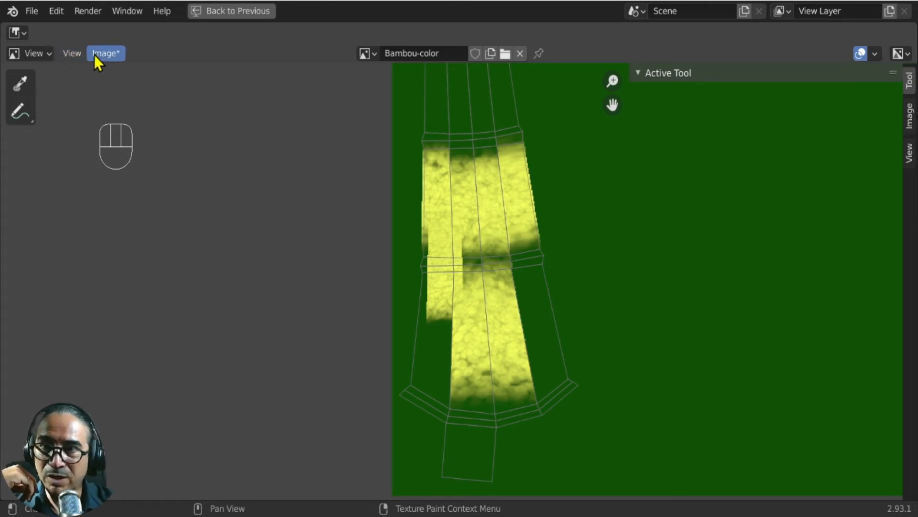
- Switch the image editor to Paint mode and paint yellow across the whole lowest section of the UV island
left_click(34, 53)
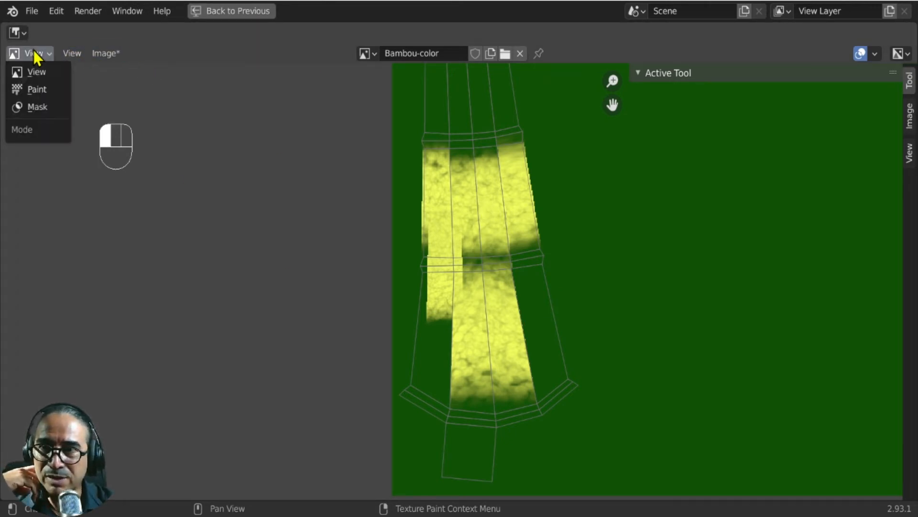
left_click(33, 88)
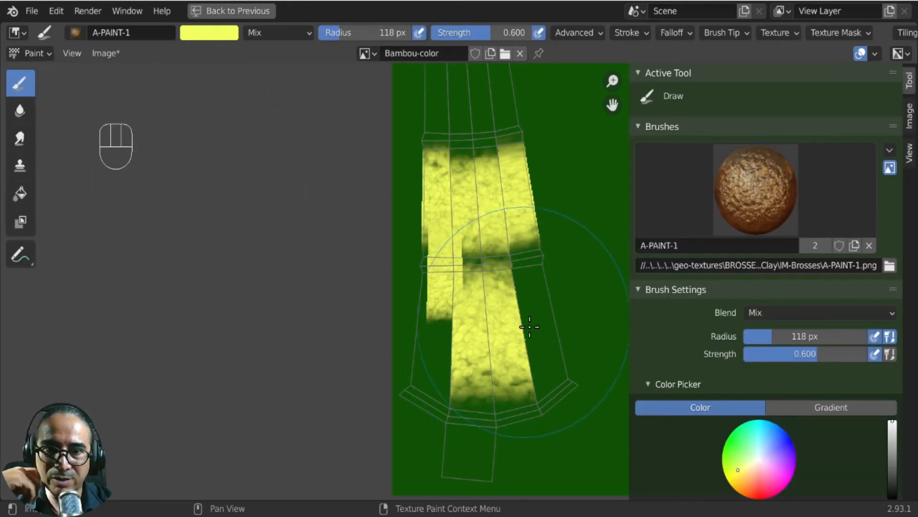
mouse_move(397, 328)
left_mouse_down()
mouse_move(443, 337)
mouse_move(544, 323)
left_mouse_up()
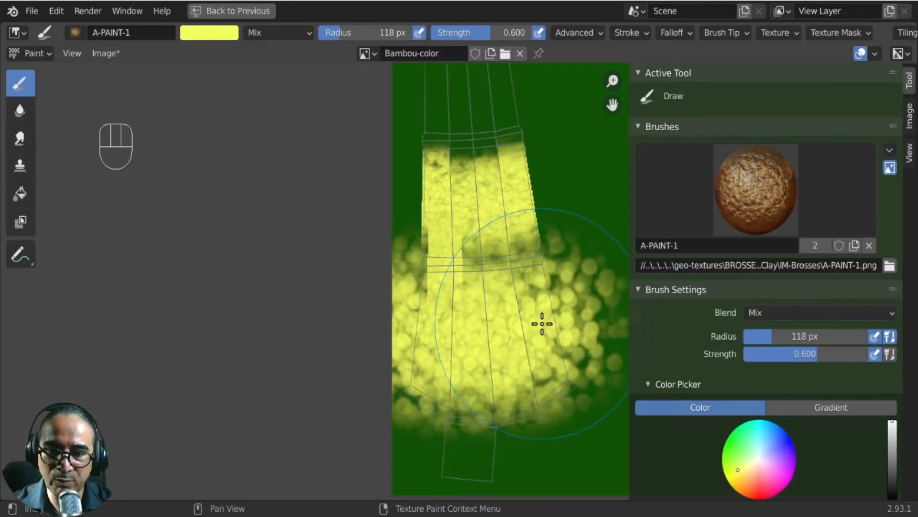
- Reduce the brush radius to 61 px and paint yellow patches over the island's sections up to the tip, undoing misplaced strokes
key("f")
left_click(519, 263)
middle_click_drag(518, 263, 467, 410)
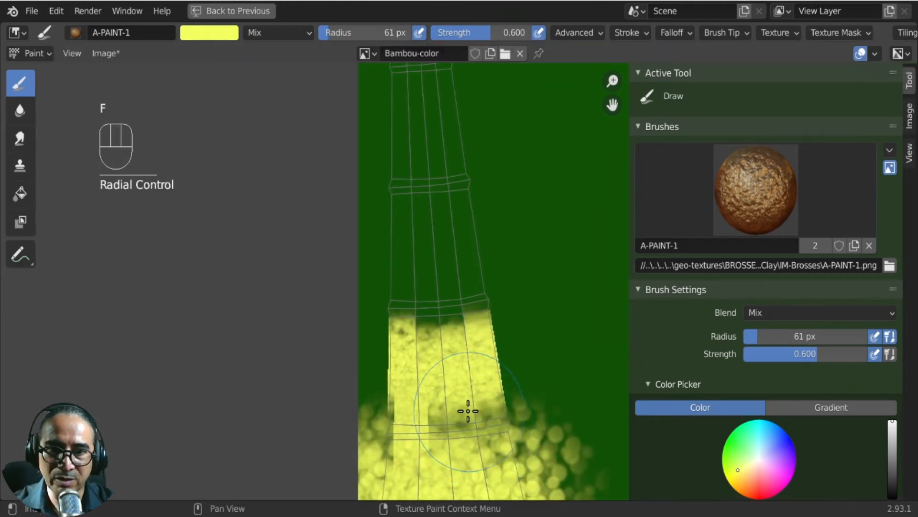
mouse_move(467, 410)
left_mouse_down()
mouse_move(482, 307)
mouse_move(379, 431)
mouse_move(371, 373)
left_mouse_up()
mouse_move(406, 250)
left_mouse_down()
mouse_move(465, 248)
mouse_move(403, 236)
mouse_move(386, 242)
mouse_move(448, 261)
mouse_move(435, 232)
mouse_move(404, 227)
left_mouse_up()
key("ctrl+z")
key("ctrl+z")
mouse_move(404, 280)
left_mouse_down()
mouse_move(460, 268)
mouse_move(416, 257)
left_mouse_up()
middle_click_drag(416, 256, 402, 349)
mouse_move(393, 277)
left_mouse_down()
mouse_move(429, 219)
mouse_move(407, 213)
left_mouse_up()
left_click_drag(390, 170, 394, 134)
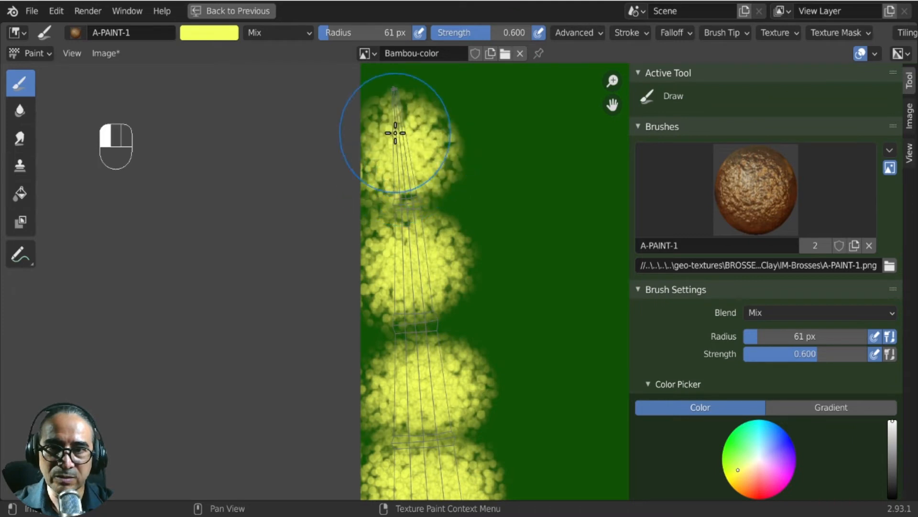
- Switch to the A-PAINT-2 brush, try its yellow color on the island's tip section and undo the stroke
left_click(858, 202)
left_click(662, 276)
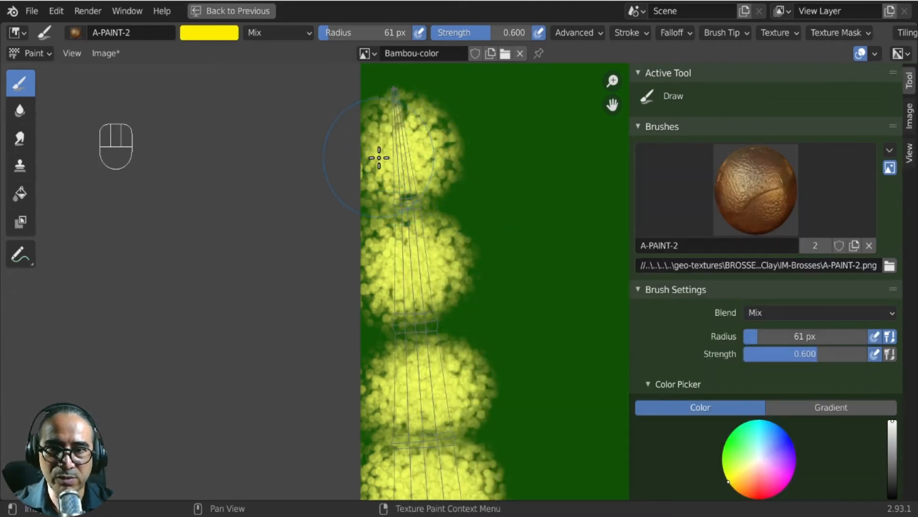
mouse_move(379, 158)
left_mouse_down()
mouse_move(426, 127)
mouse_move(403, 175)
left_mouse_up()
key("ctrl+z")
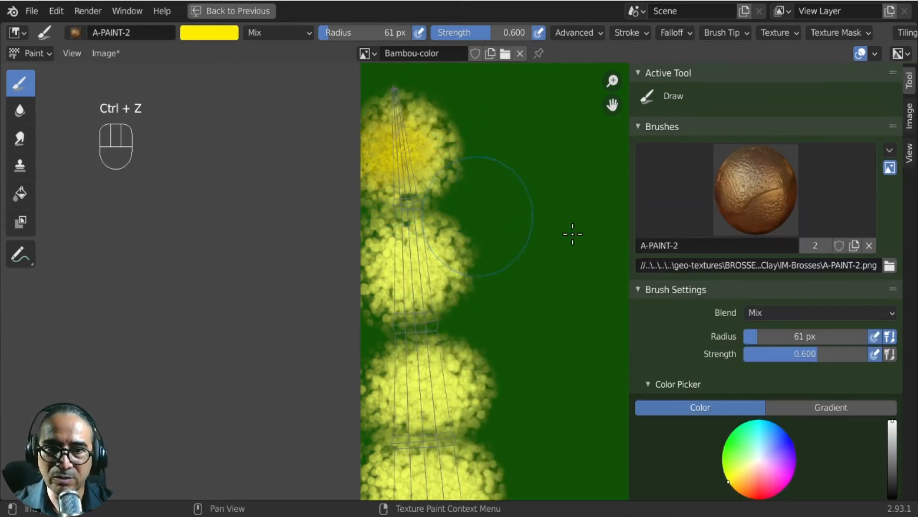
key("ctrl+z")
- Set the A-PAINT-2 brush color to bright green and paint it down the middle of the island's upper sections
left_click(192, 34)
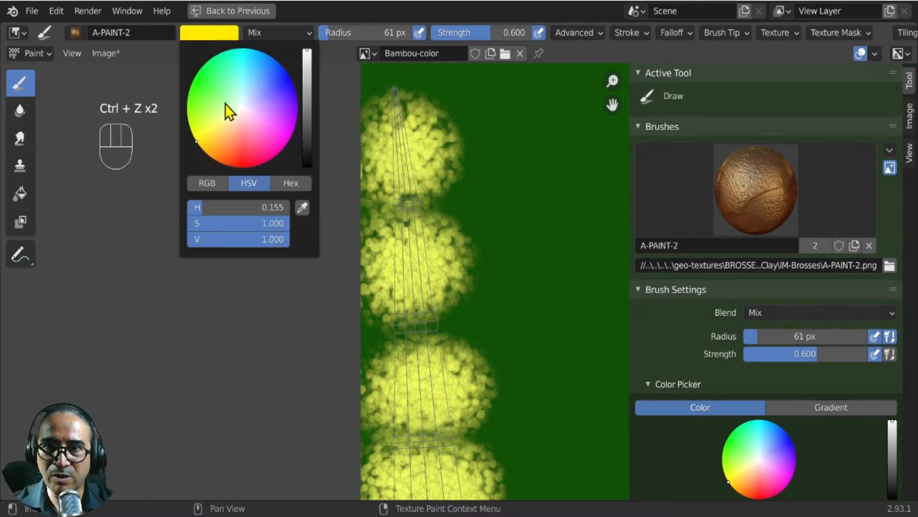
left_click(192, 86)
left_click_drag(410, 151, 397, 136)
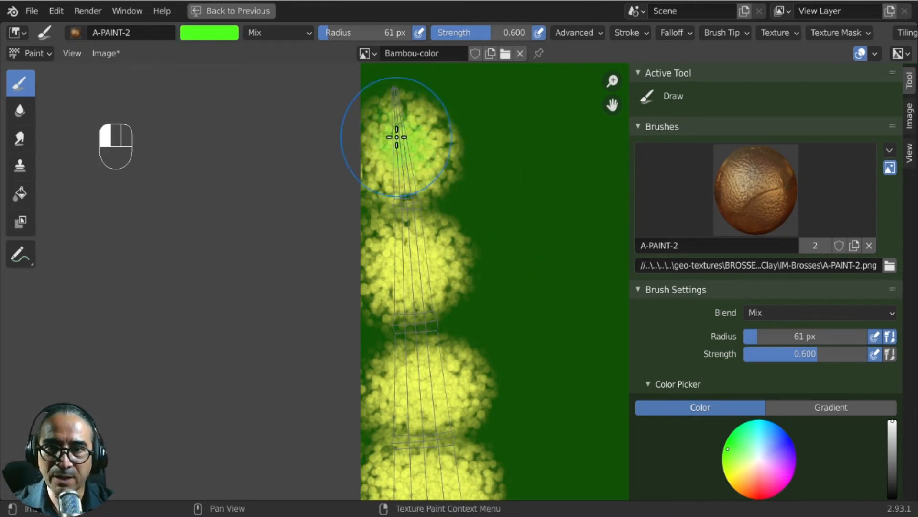
left_click_drag(408, 250, 423, 323)
mouse_move(411, 382)
left_mouse_down()
mouse_move(422, 369)
mouse_move(414, 416)
left_mouse_up()
middle_click_drag(415, 416, 406, 189)
mouse_move(406, 189)
left_mouse_down()
mouse_move(389, 340)
mouse_move(430, 322)
left_mouse_up()
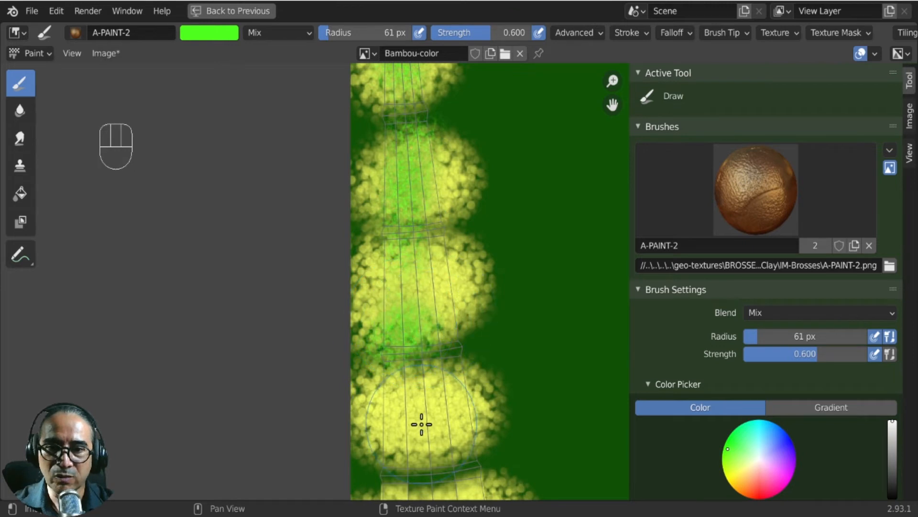
- Switch to the A-PAINT-3 brush and paint a blue stroke across the lower part of a middle section
middle_click_drag(479, 312, 470, 350)
left_click(731, 203)
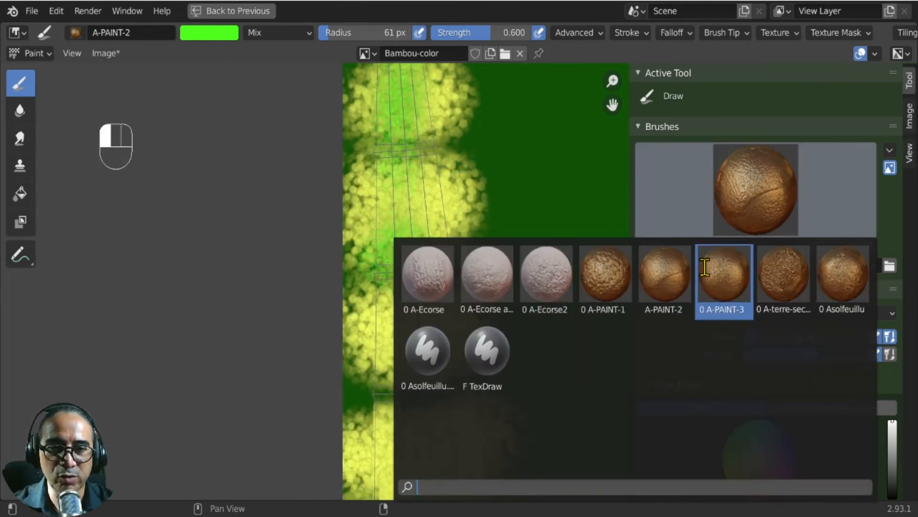
left_click(724, 275)
left_click_drag(398, 204, 440, 237)
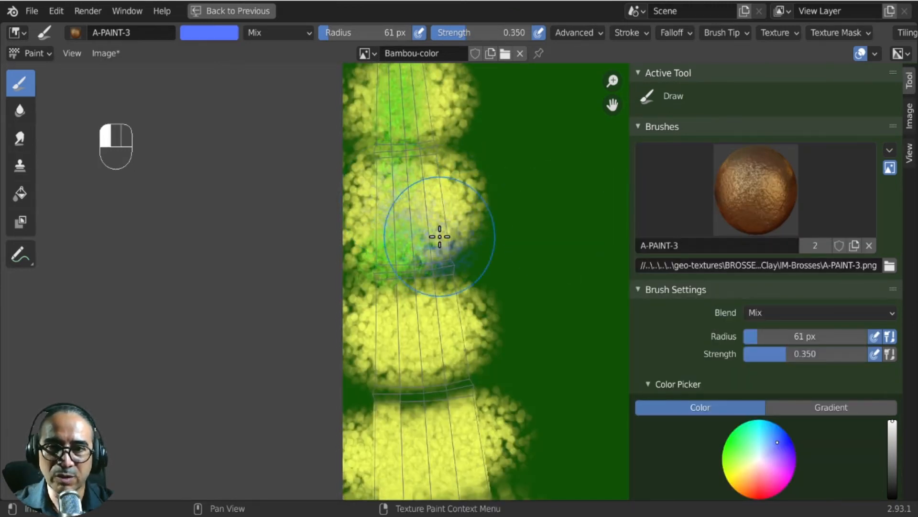
- Set the A-PAINT-3 brush color to light green and paint it over the blue stroke and the next section and ring below
left_click(206, 35)
left_click(218, 107)
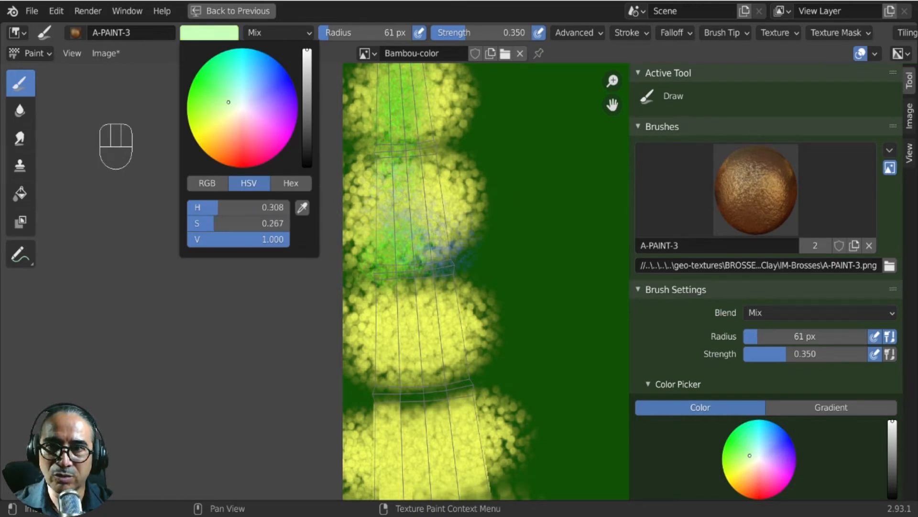
left_click_drag(228, 101, 205, 96)
left_click_drag(412, 209, 456, 258)
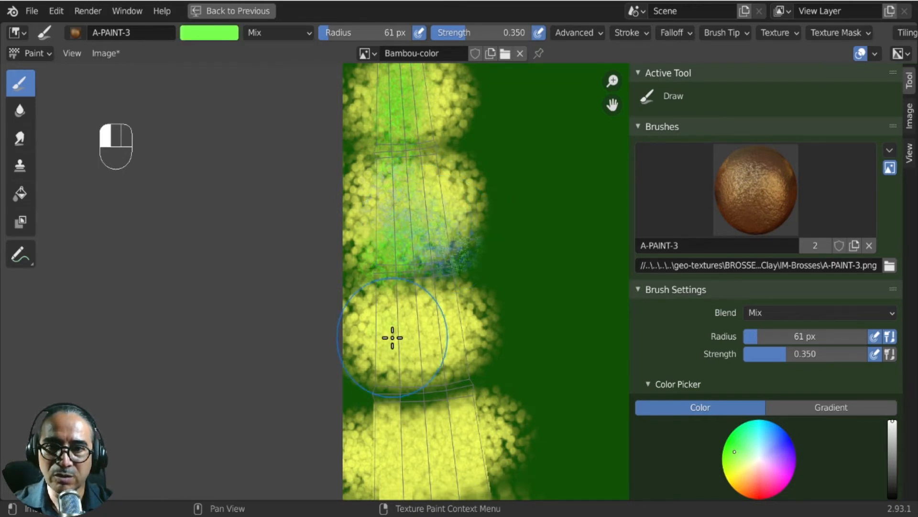
left_click_drag(392, 338, 427, 288)
left_click_drag(376, 398, 467, 388)
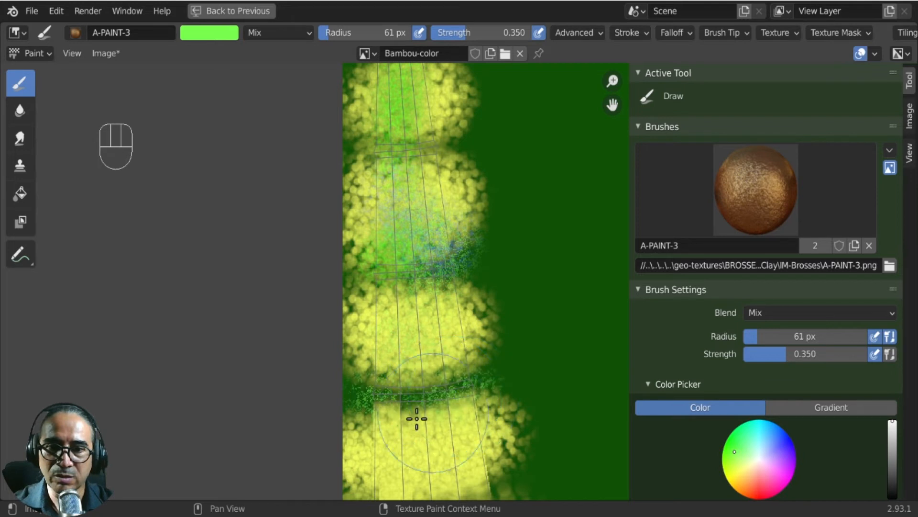
- Paint light green texture over the island's two lowest sections and the base face
middle_click_drag(413, 397, 410, 240)
mouse_move(380, 283)
left_mouse_down()
mouse_move(447, 295)
mouse_move(364, 312)
left_mouse_up()
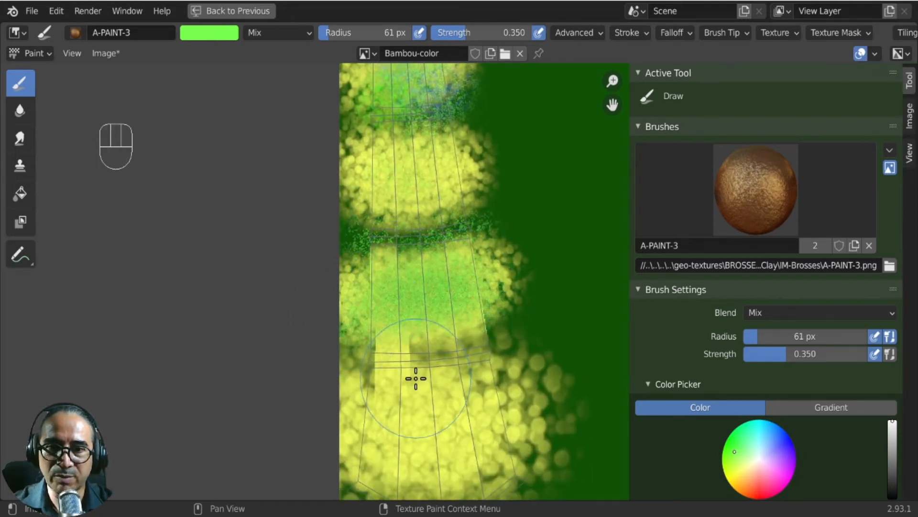
middle_click_drag(416, 378, 360, 320)
mouse_move(360, 320)
left_mouse_down()
mouse_move(463, 317)
mouse_move(472, 335)
mouse_move(335, 378)
mouse_move(471, 371)
mouse_move(475, 381)
mouse_move(349, 429)
mouse_move(421, 456)
mouse_move(389, 433)
left_mouse_up()
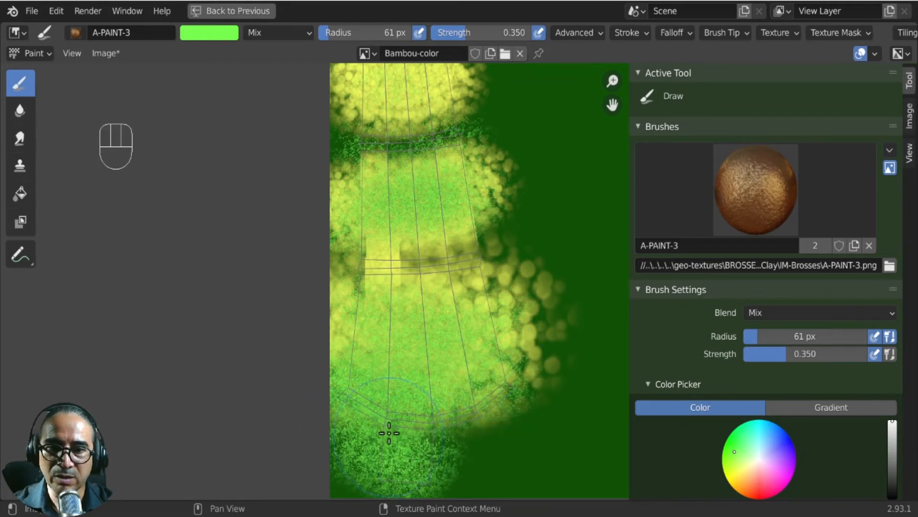
- Maximize the 3D viewport and examine the painted stem's sections and rings from several sides
left_click(246, 14)
key("ctrl+space")
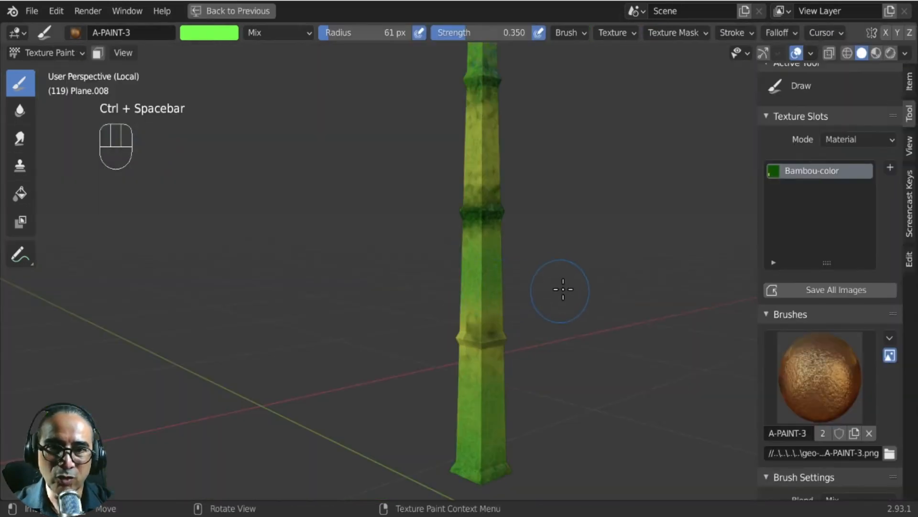
left_click(526, 187)
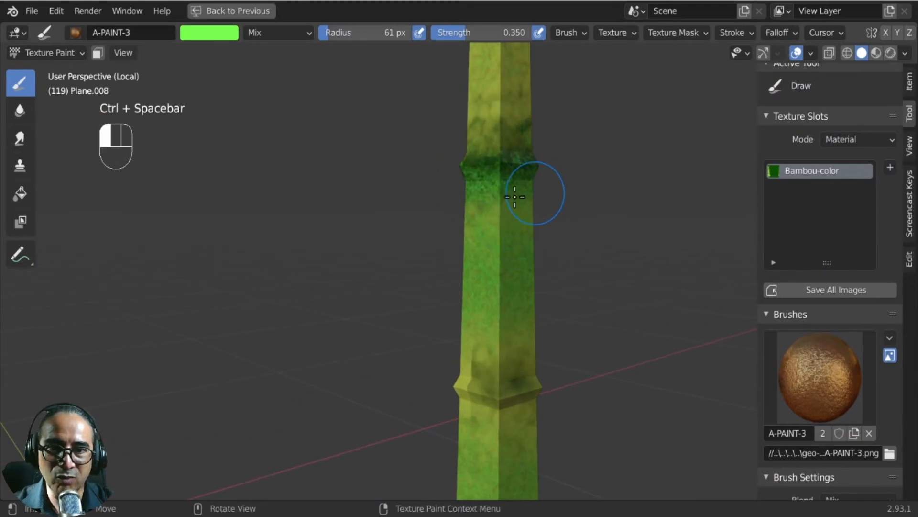
middle_click_drag(578, 302, 472, 237)
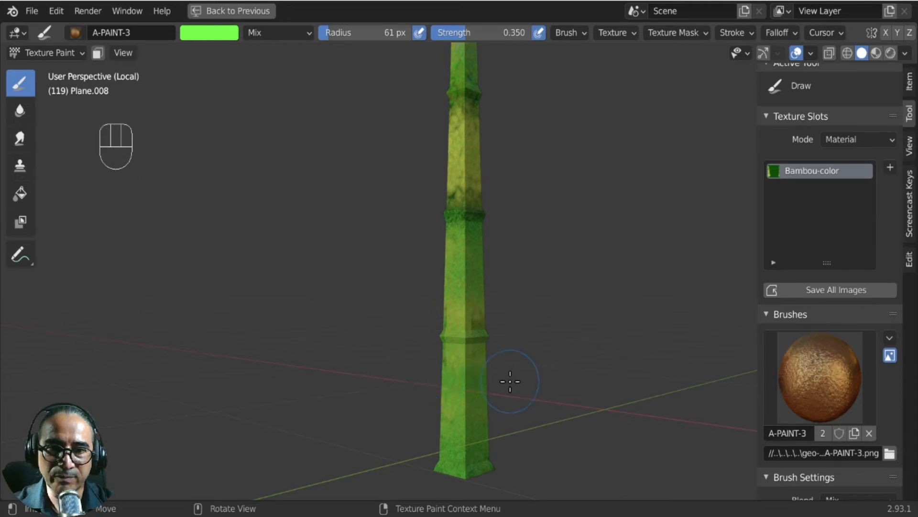
middle_click_drag(510, 382, 525, 383)
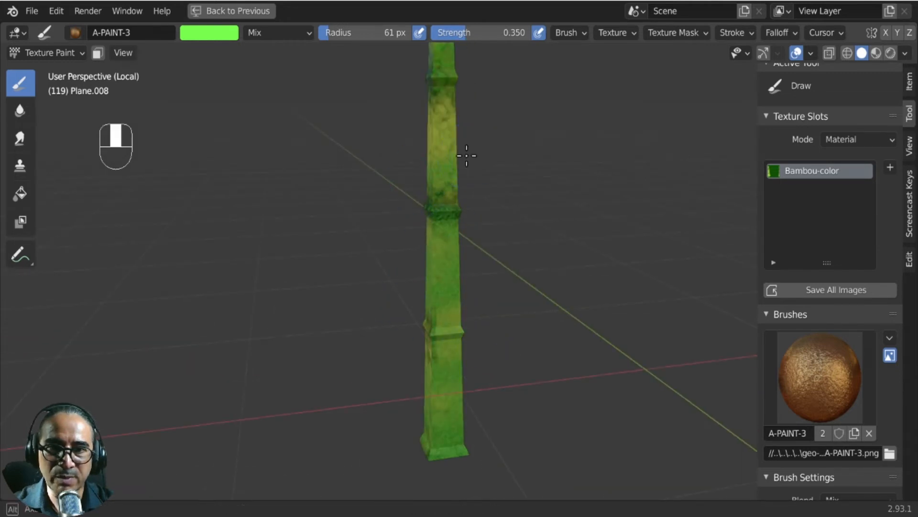
middle_click_drag(467, 153, 486, 371, "shift")
scroll(486, 371, "up", 4)
middle_click_drag(386, 382, 598, 341)
middle_click_drag(619, 297, 697, 302)
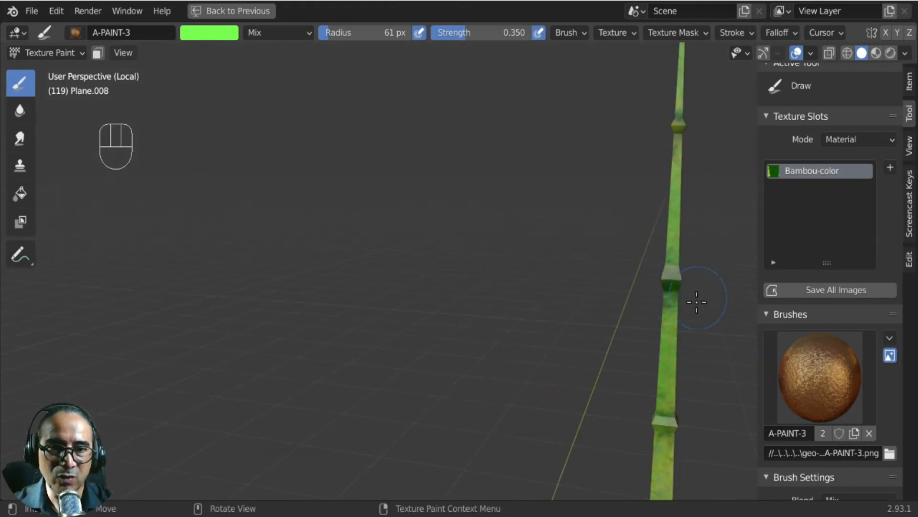
- Set the A-PAINT-3 brush to near-white with a 43 px radius and paint along the edge of an upper stem ring
middle_click_drag(602, 328, 453, 240, "shift")
scroll(437, 268, "up", 8)
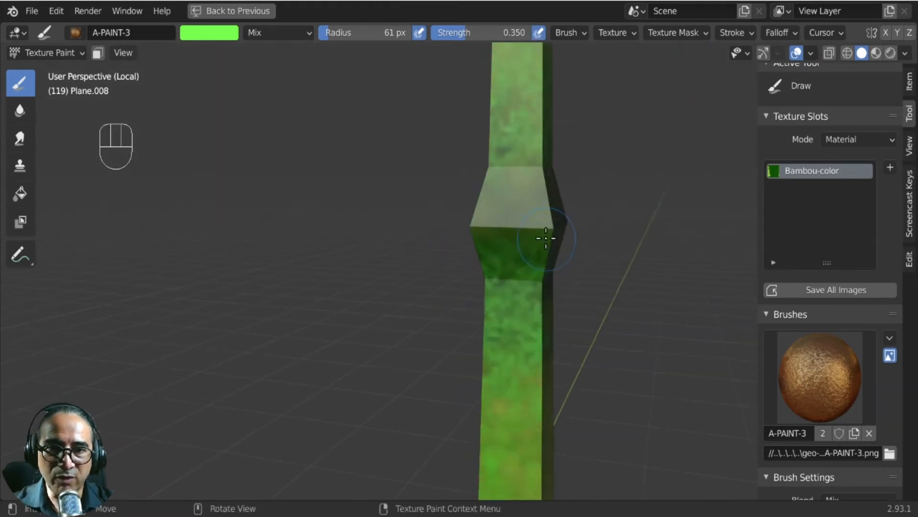
left_click(202, 33)
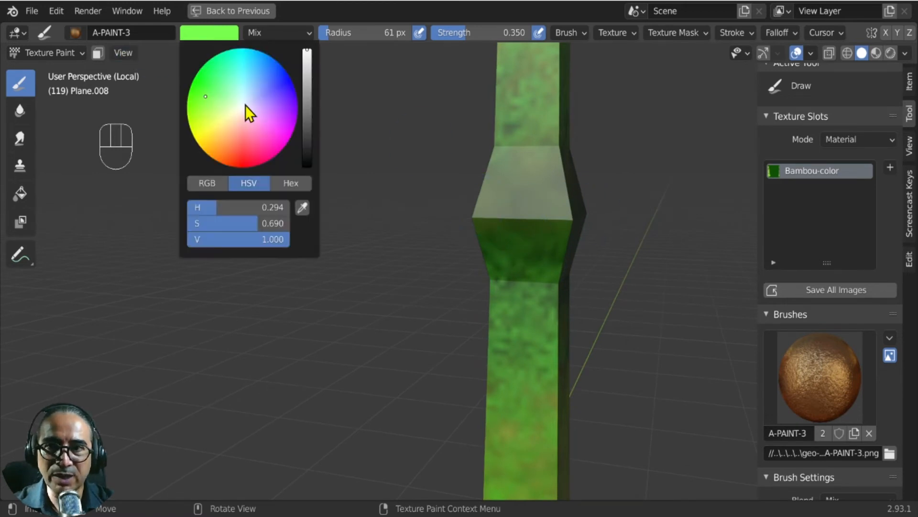
left_click(242, 113)
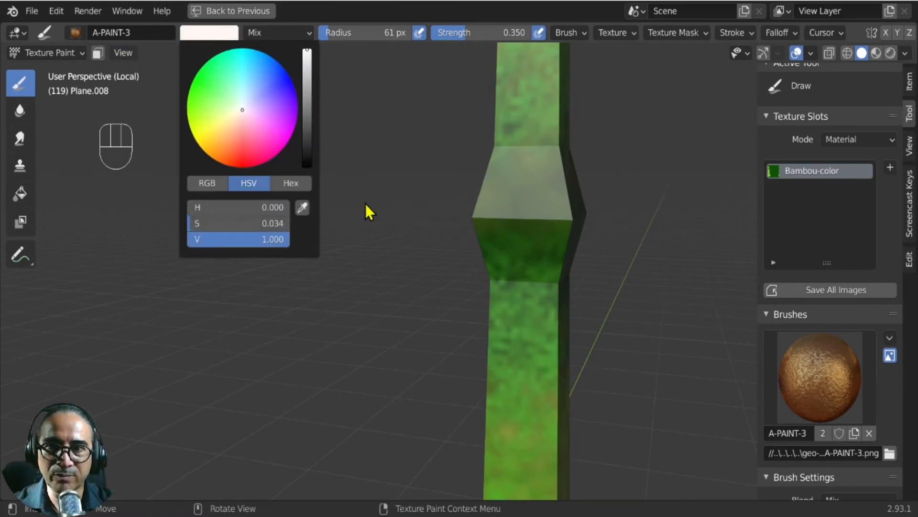
key("f")
left_click(464, 216)
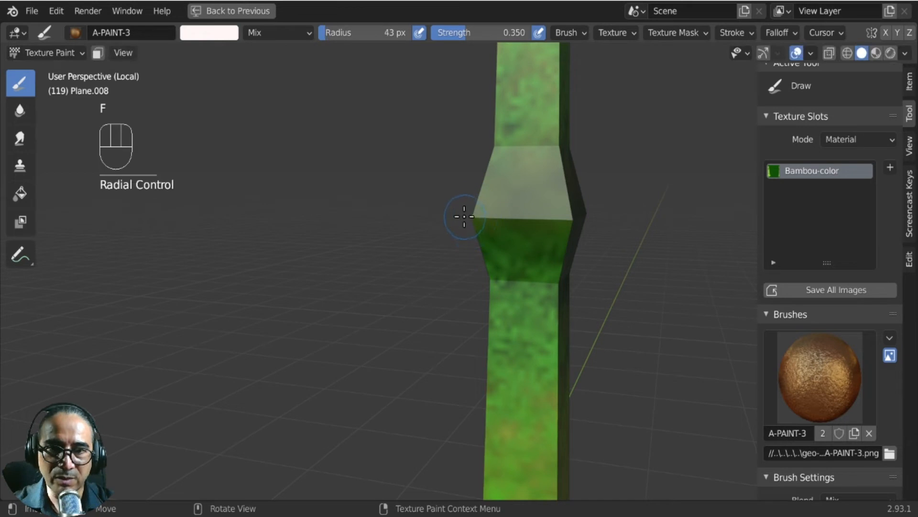
mouse_move(486, 211)
left_mouse_down()
mouse_move(570, 209)
mouse_move(453, 207)
left_mouse_up()
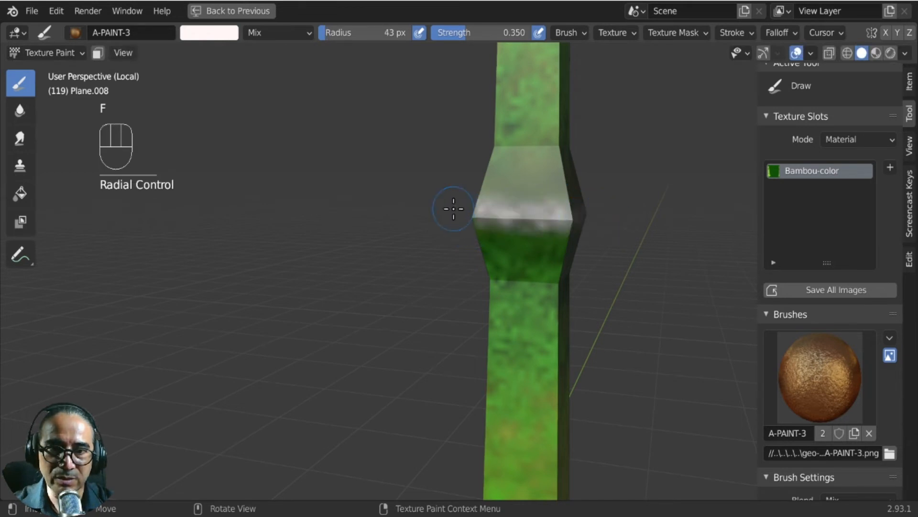
- Return to the maximized image editor at the island's lowest ring and reduce the brush radius to 7 px
left_click(238, 16)
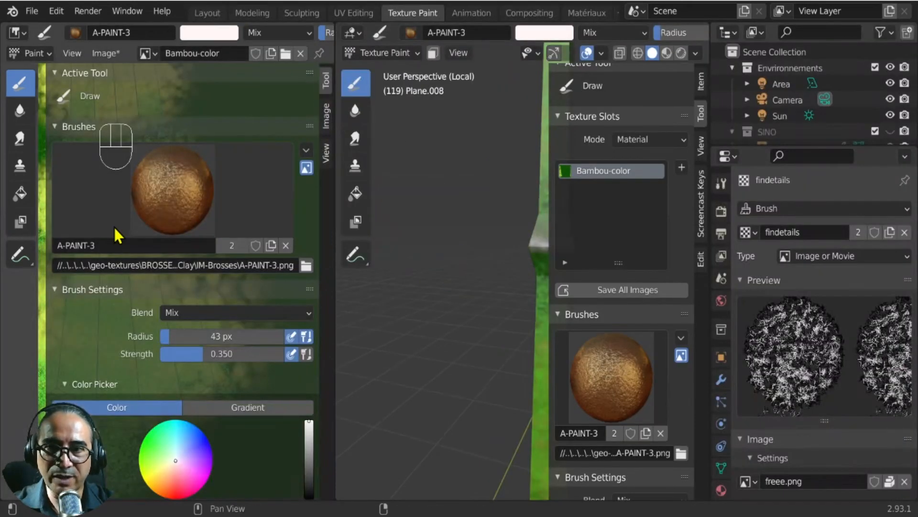
key("ctrl+space")
scroll(428, 272, "up", 3)
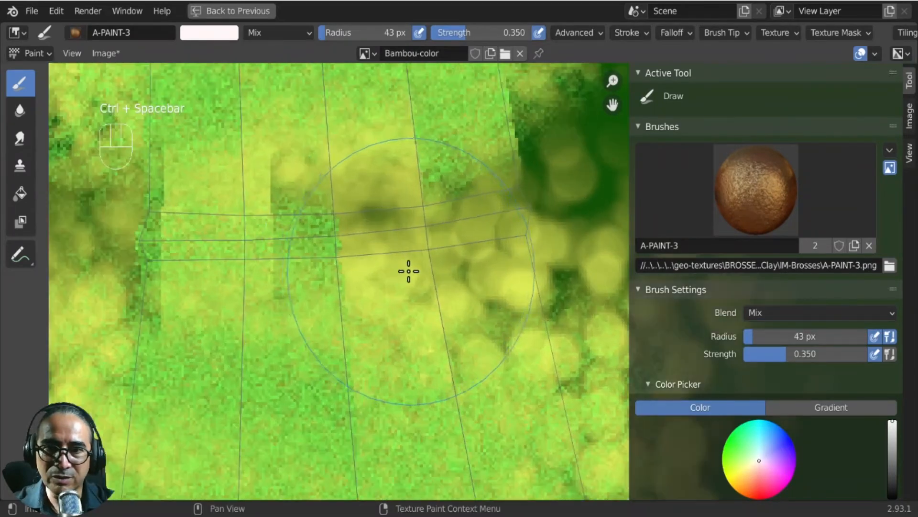
key("f")
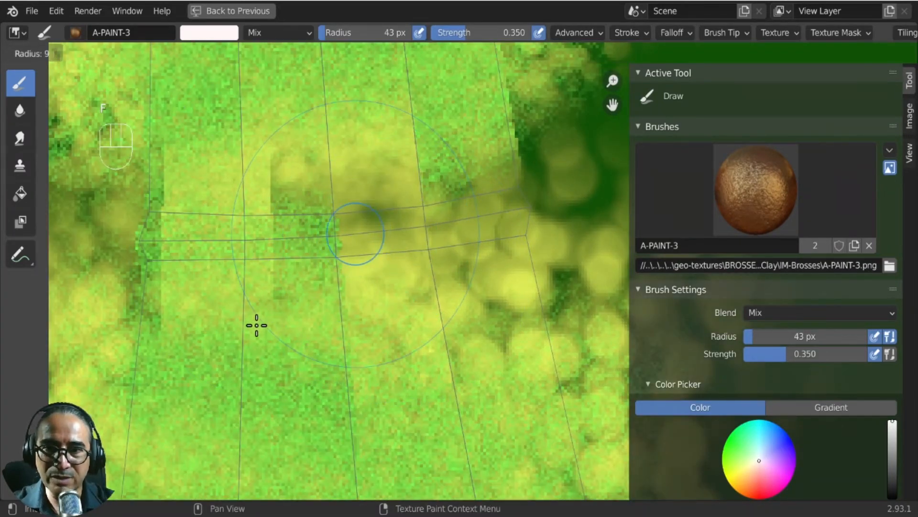
left_click(256, 323)
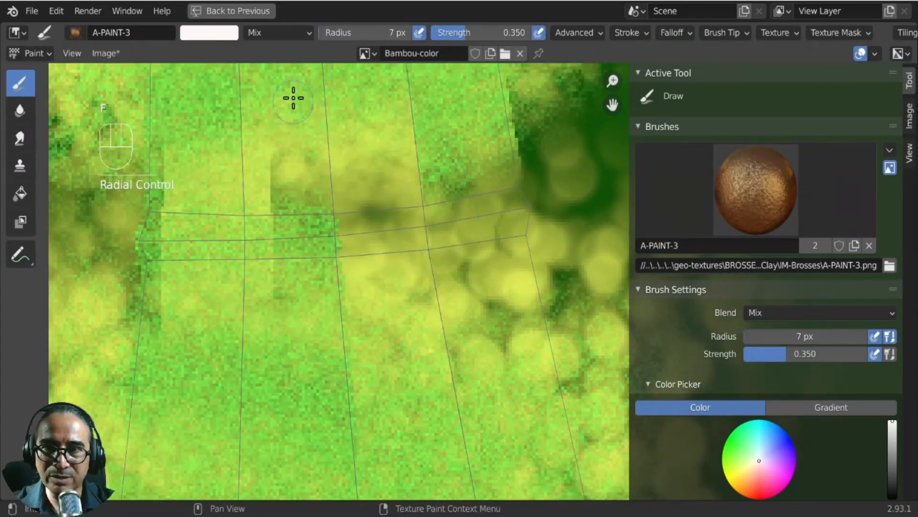
left_click(14, 32)
key("Escape")
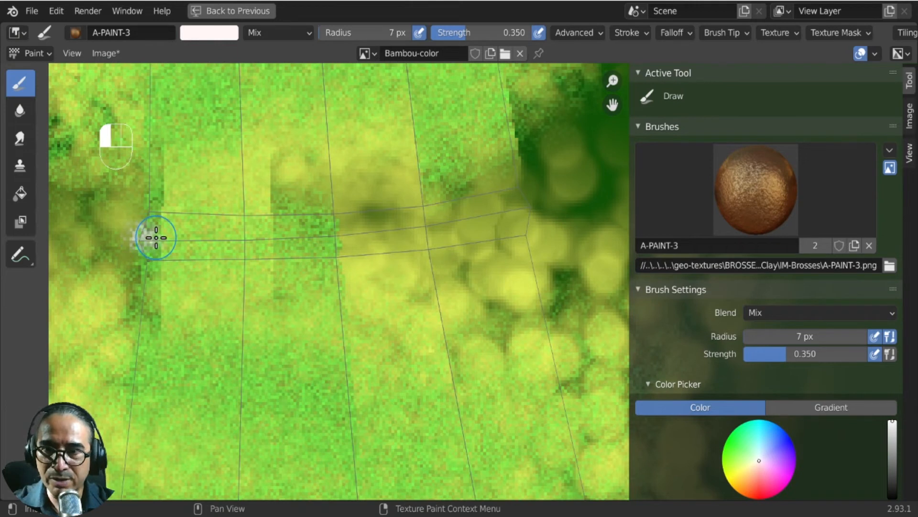
- Set the brush color to pale yellow and paint a textured stroke along the island's lowest ring
left_click(204, 35)
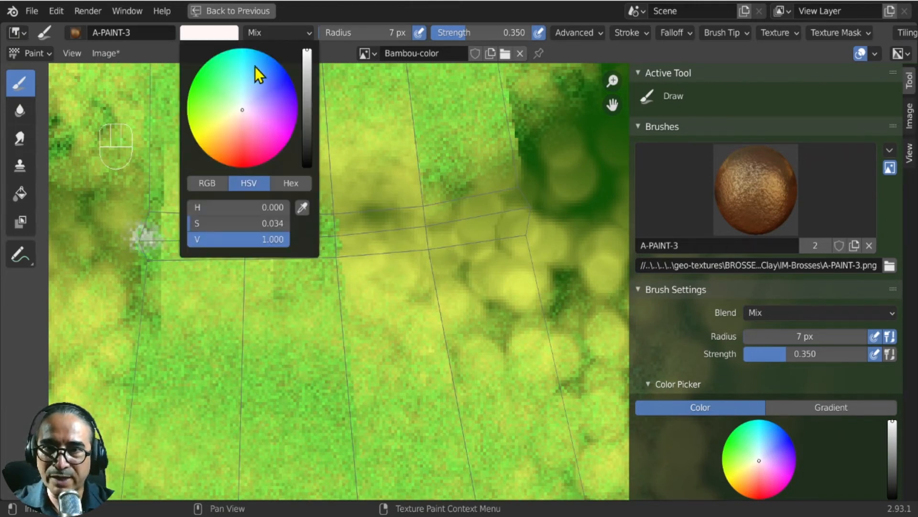
left_click(227, 120)
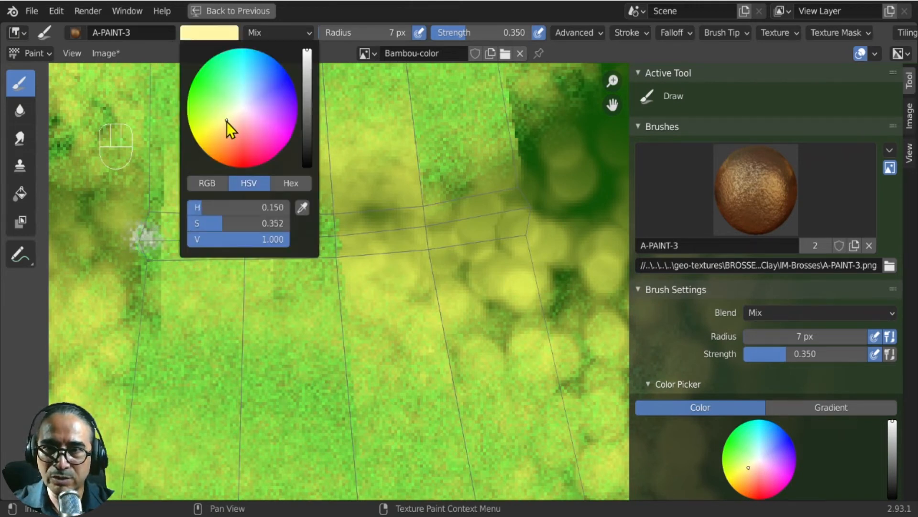
left_click(158, 236)
mouse_move(265, 236)
left_mouse_down()
mouse_move(369, 234)
mouse_move(564, 200)
mouse_move(311, 232)
mouse_move(128, 239)
left_mouse_up()
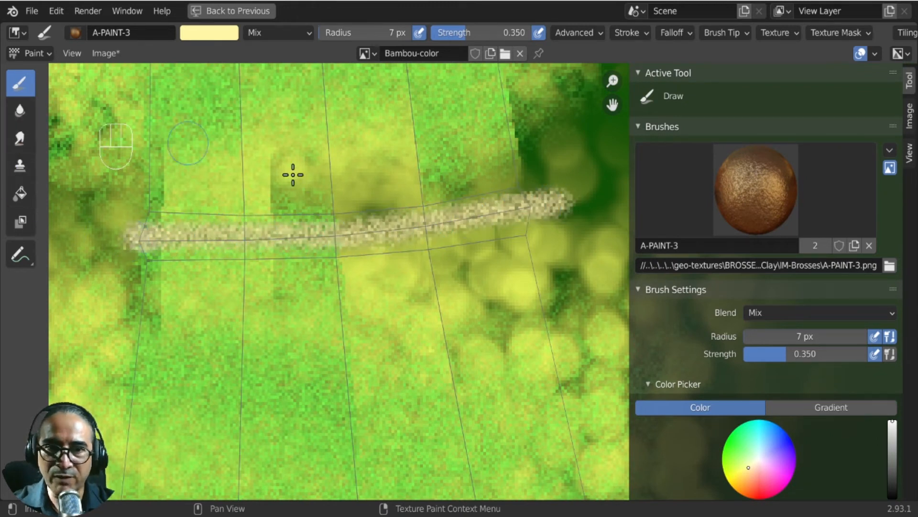
- Switch to the TexDraw brush and set its blend mode to Mix, strength to 0.536 and radius to 9 px
left_click(783, 200)
left_click(485, 348)
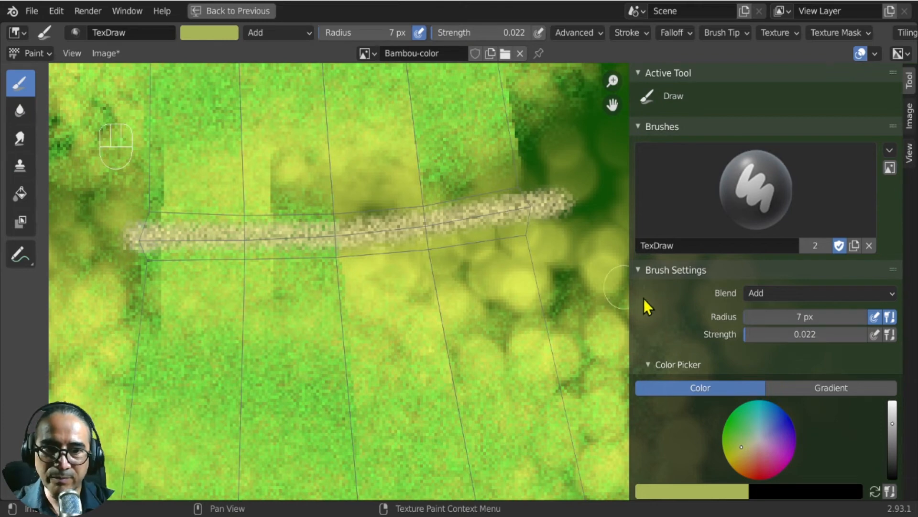
scroll(745, 367, "down", 15)
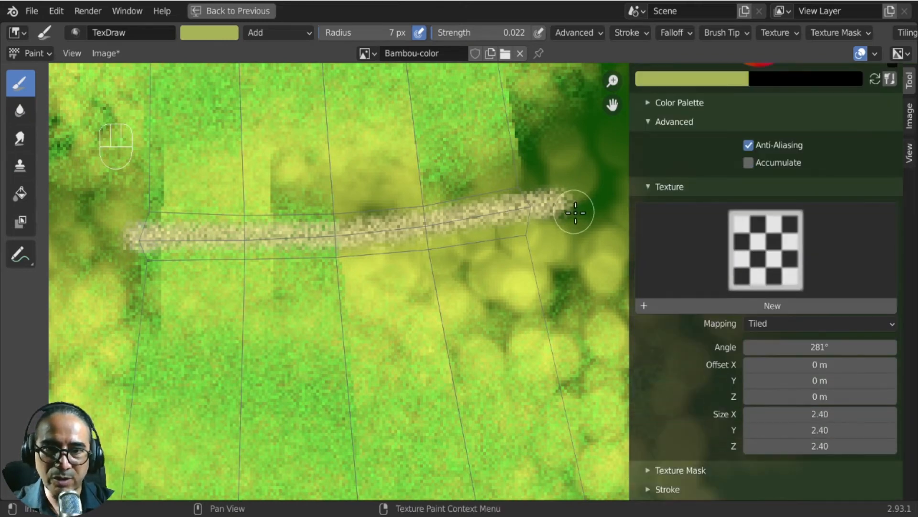
left_click(280, 33)
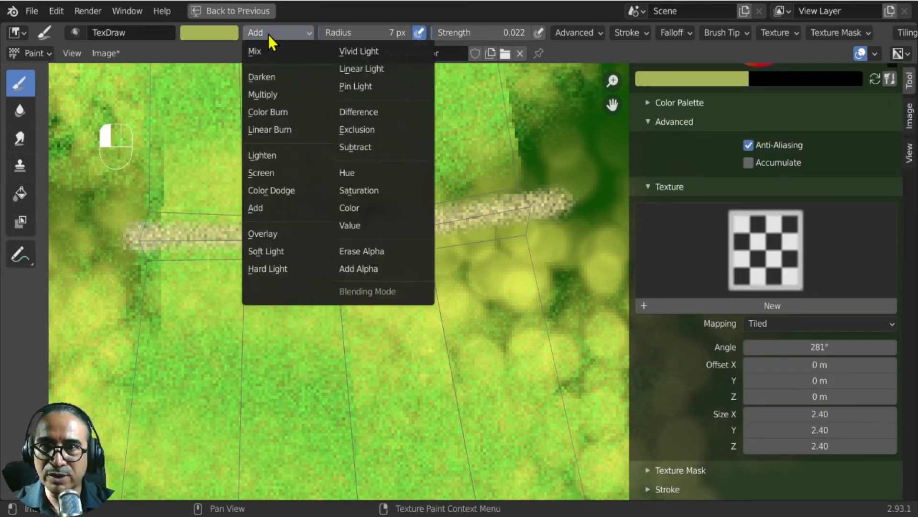
left_click(268, 52)
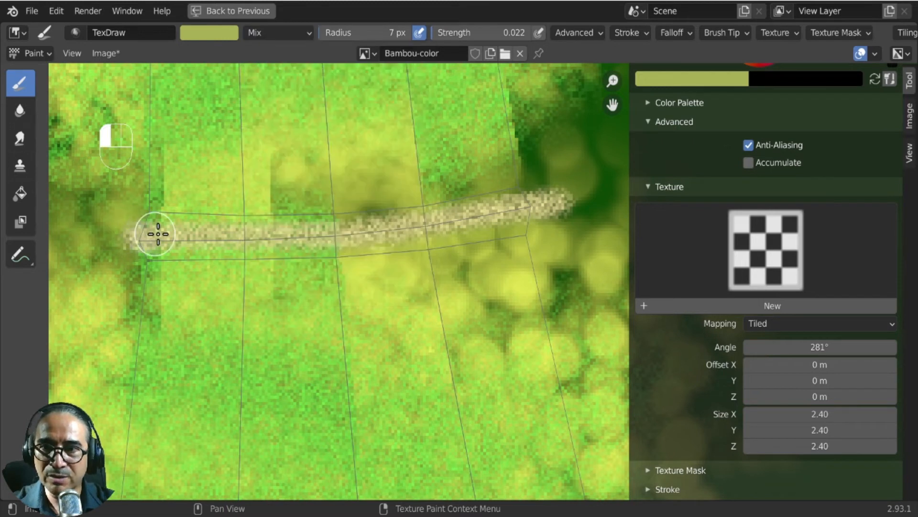
key("f")
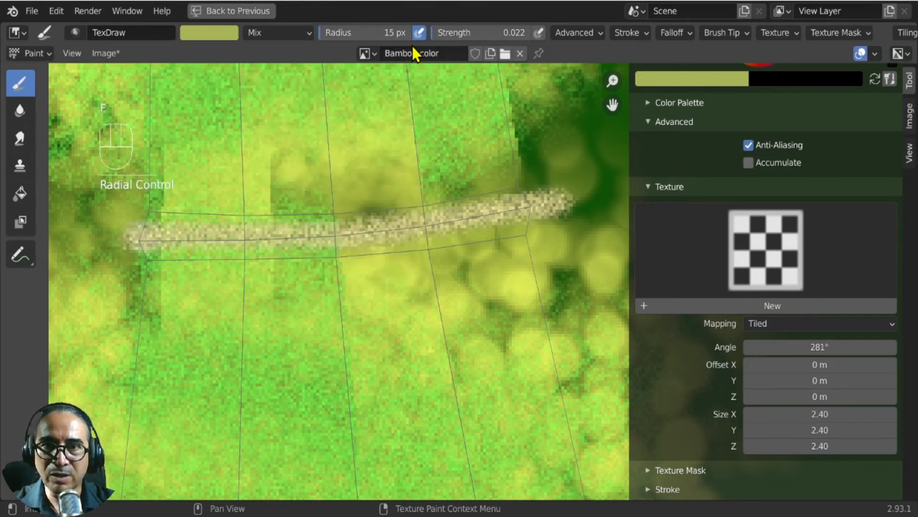
key("f")
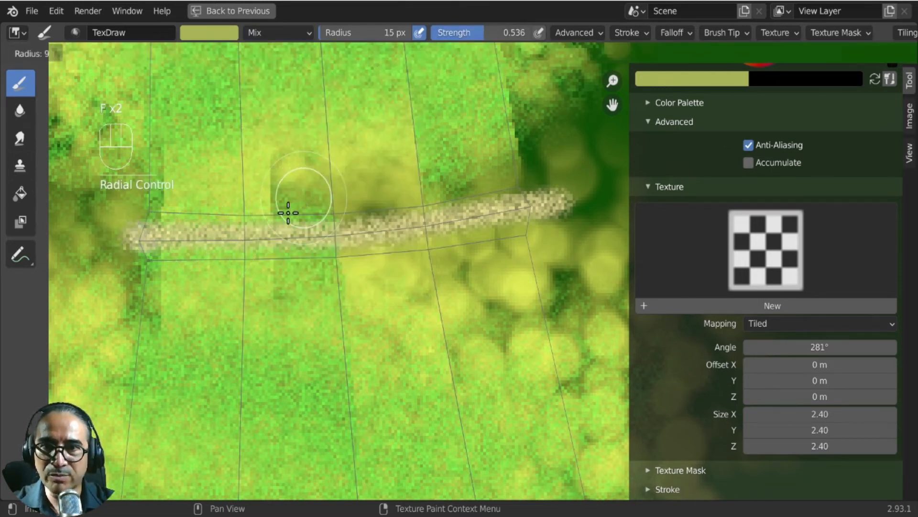
left_click(293, 196)
- Paint solid olive green over the island's lowest ring and the curved band at the stem's base
mouse_move(143, 244)
left_mouse_down()
mouse_move(484, 221)
mouse_move(576, 193)
mouse_move(435, 225)
mouse_move(113, 247)
mouse_move(166, 240)
left_mouse_up()
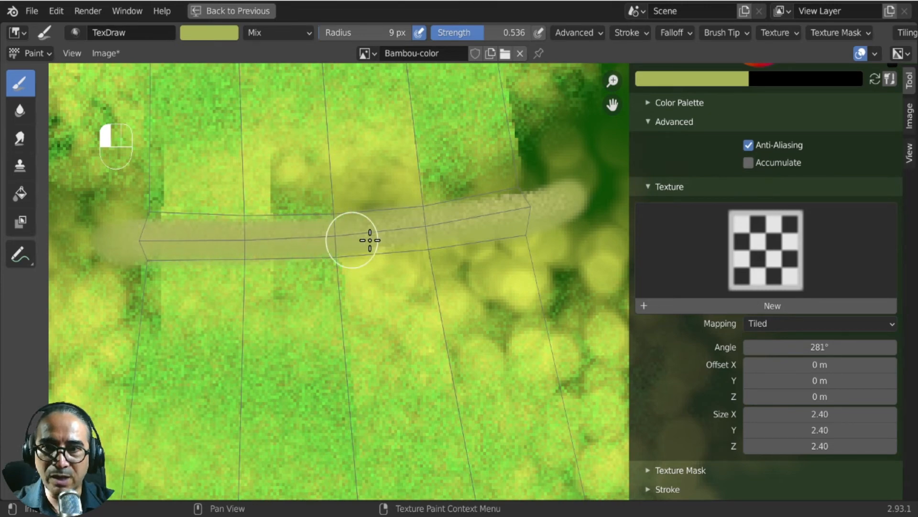
mouse_move(369, 240)
left_mouse_down()
mouse_move(544, 206)
mouse_move(273, 236)
left_mouse_up()
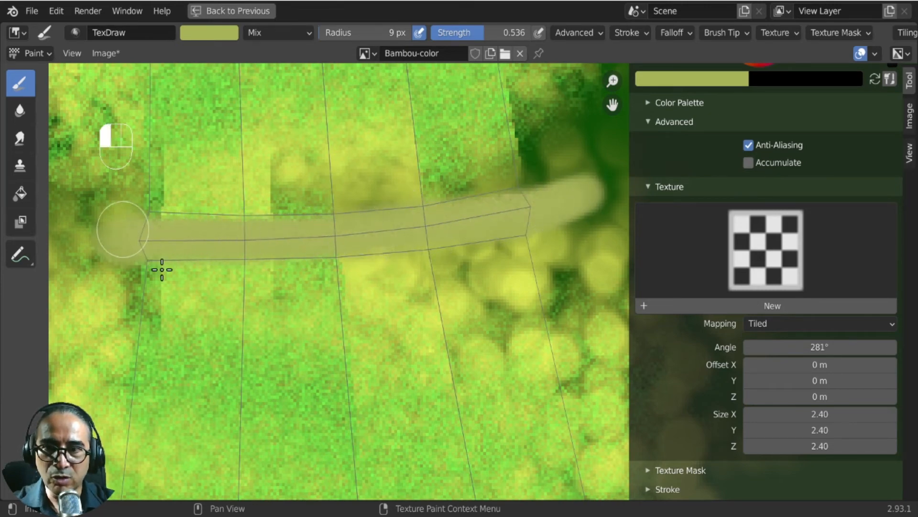
mouse_move(162, 269)
middle_mouse_down()
mouse_move(299, 99)
mouse_move(269, 170)
mouse_move(307, 199)
middle_mouse_up()
scroll(268, 169, "down", 3)
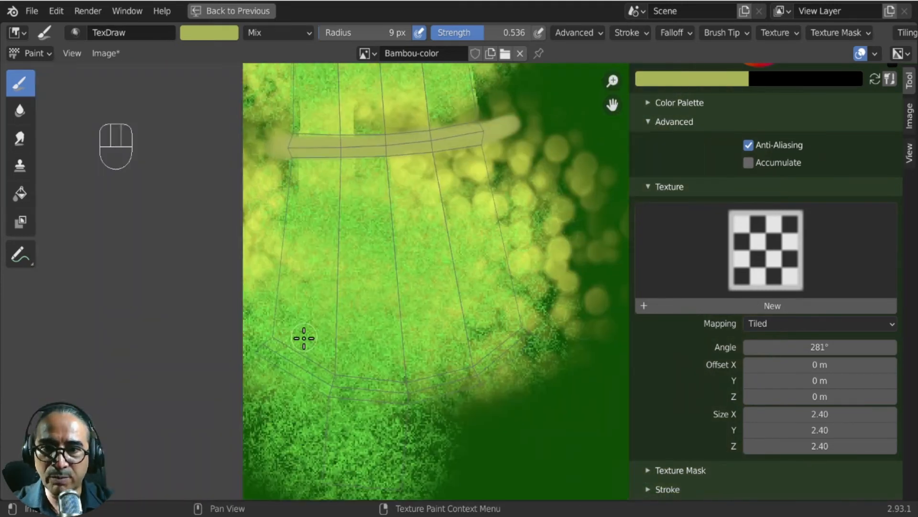
scroll(323, 342, "up", 1)
middle_click_drag(324, 343, 240, 308)
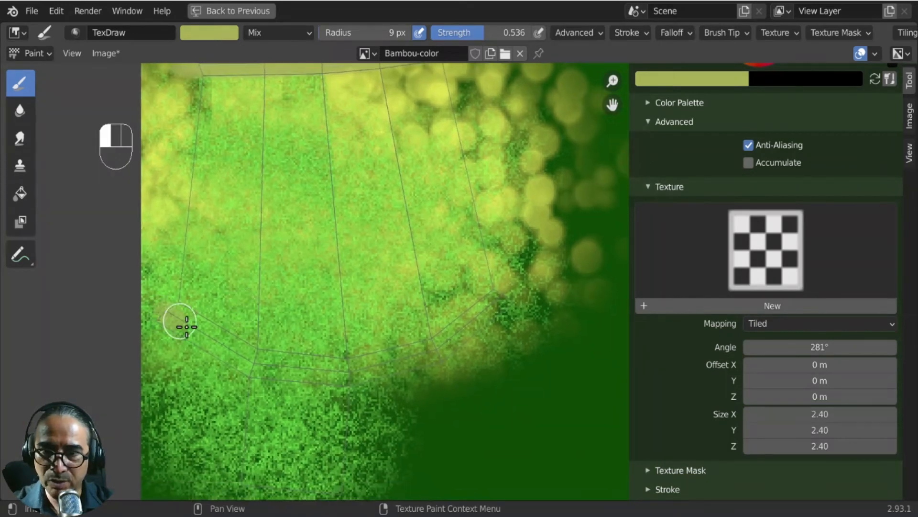
mouse_move(333, 365)
left_mouse_down()
mouse_move(459, 328)
mouse_move(509, 277)
left_mouse_up()
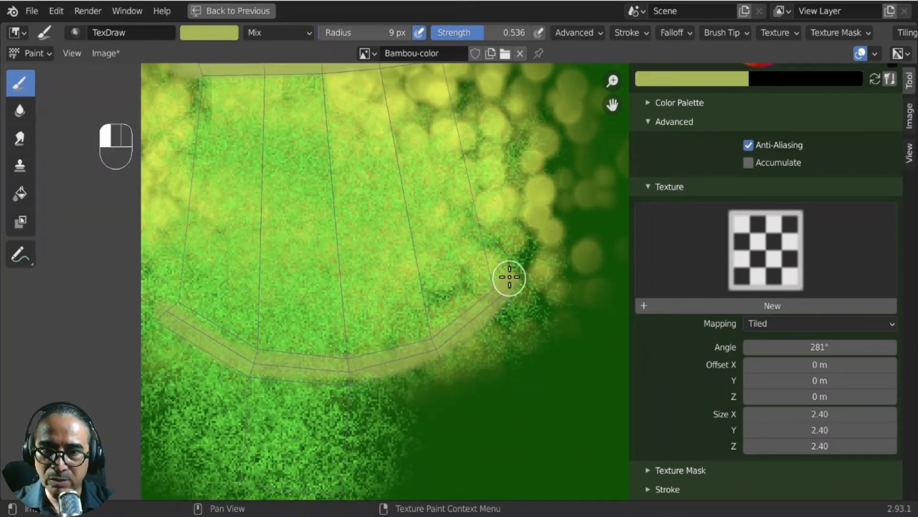
left_click_drag(469, 333, 365, 366)
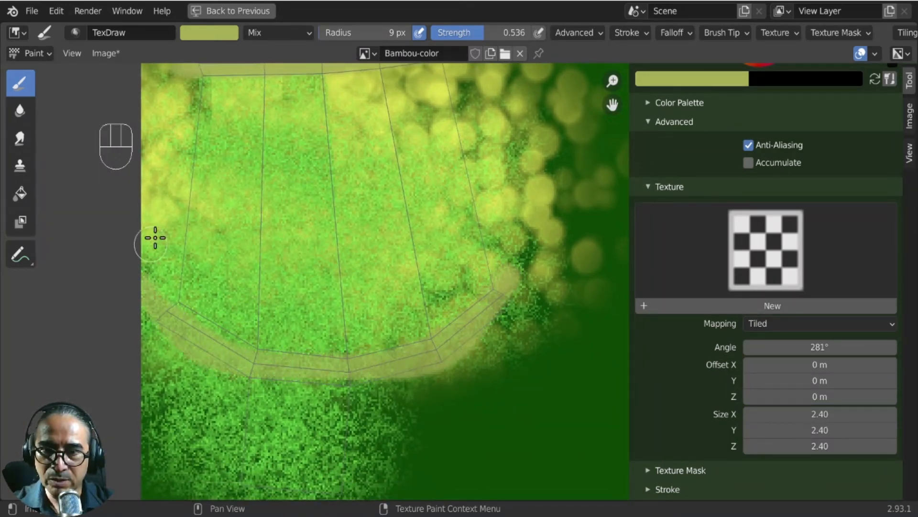
mouse_move(267, 363)
left_mouse_down()
mouse_move(379, 365)
mouse_move(484, 305)
left_mouse_up()
- Paint olive green bands over the next two rings up the island
scroll(495, 171, "up", 2)
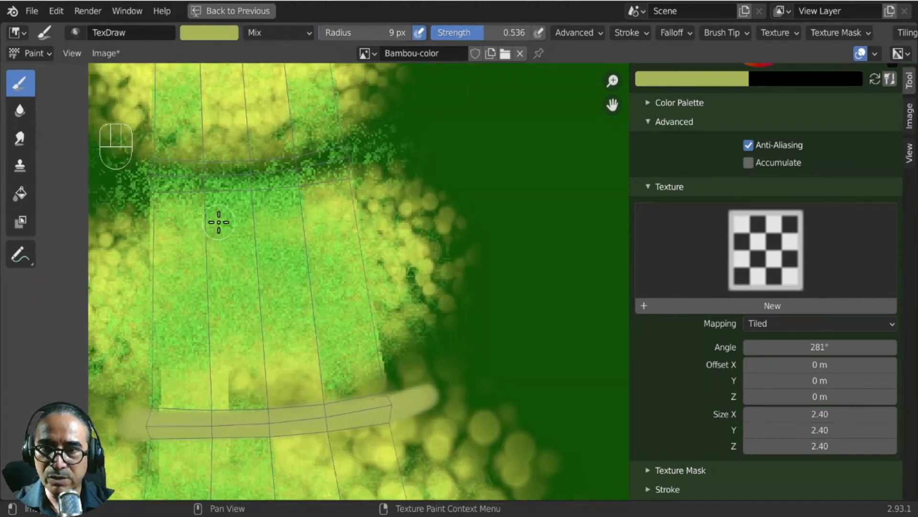
scroll(266, 285, "up", 3)
mouse_move(280, 279)
middle_mouse_down()
mouse_move(406, 305)
mouse_move(297, 291)
middle_mouse_up()
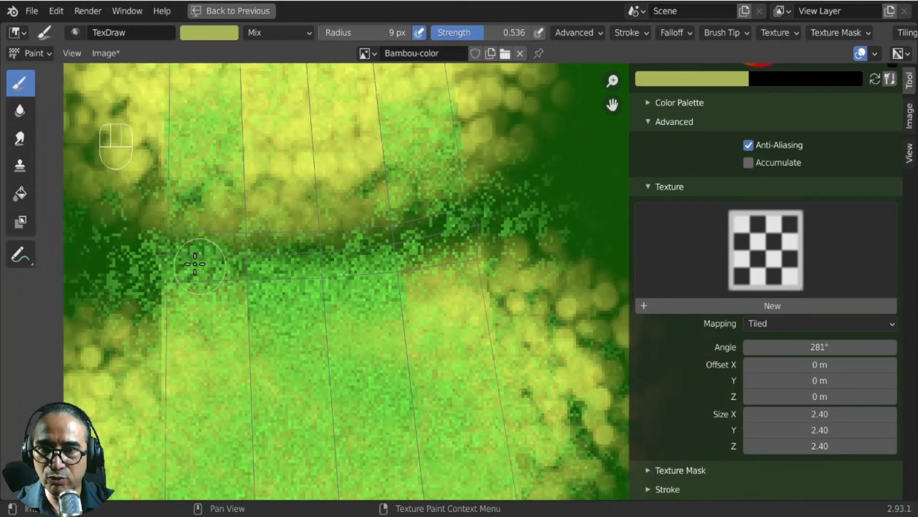
mouse_move(143, 235)
left_mouse_down()
mouse_move(280, 260)
mouse_move(486, 211)
mouse_move(432, 234)
mouse_move(139, 239)
mouse_move(167, 250)
mouse_move(494, 225)
mouse_move(408, 244)
mouse_move(155, 256)
left_mouse_up()
middle_click_drag(260, 182, 264, 496)
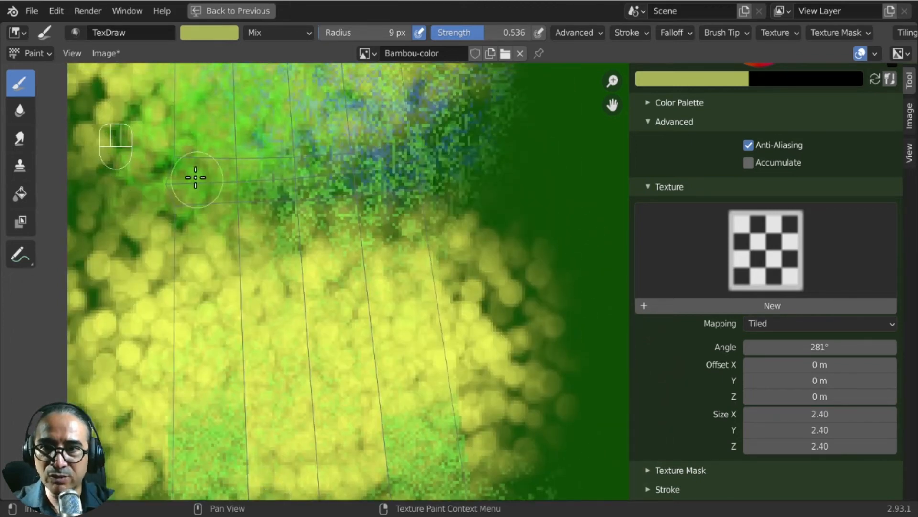
mouse_move(162, 194)
left_mouse_down()
mouse_move(455, 153)
mouse_move(166, 182)
left_mouse_up()
- Paint an olive green band across the ring above the blue-speckled section
mouse_move(205, 193)
middle_mouse_down()
mouse_move(233, 264)
mouse_move(276, 495)
middle_mouse_up()
middle_click_drag(297, 254, 285, 386)
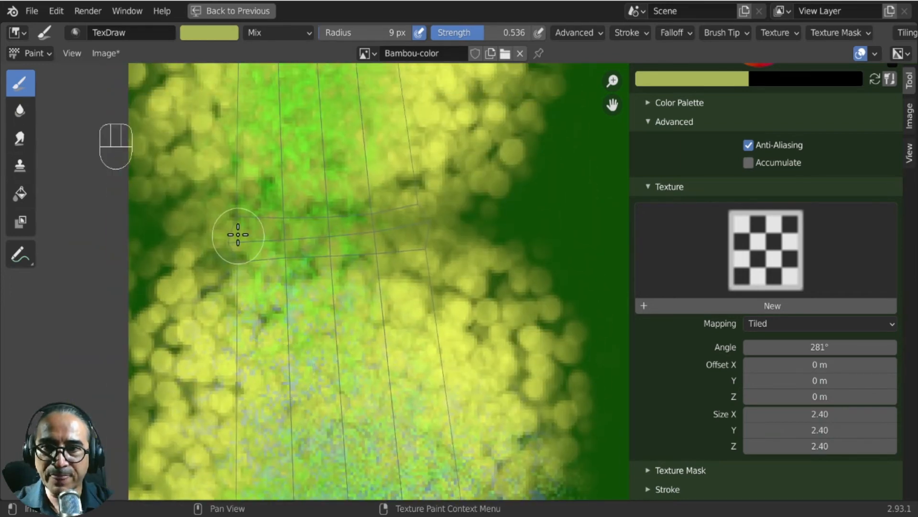
left_click(227, 235)
mouse_move(226, 243)
left_mouse_down()
mouse_move(416, 225)
mouse_move(268, 239)
left_mouse_up()
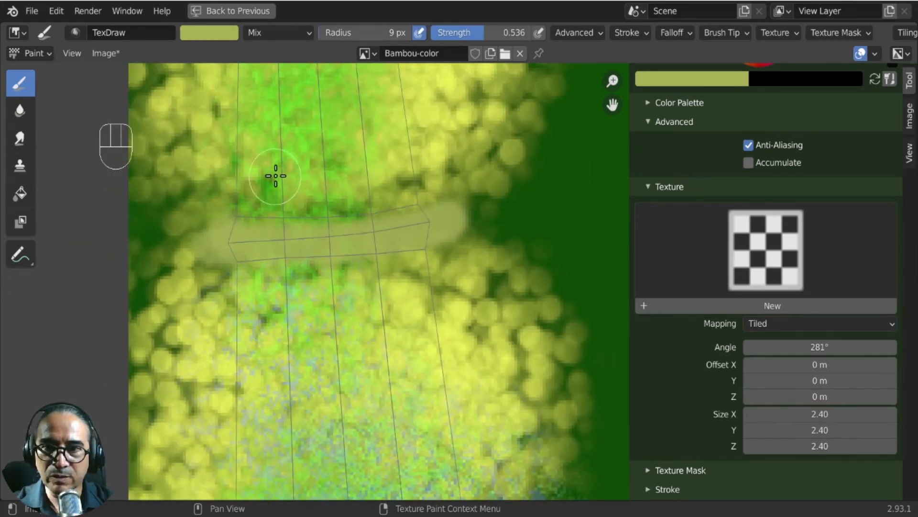
- Paint olive green bands across the three remaining rings up the island toward the stem's tip
middle_click_drag(273, 178, 271, 449)
mouse_move(364, 114)
left_mouse_down()
mouse_move(216, 123)
mouse_move(401, 116)
left_mouse_up()
mouse_move(402, 116)
middle_mouse_down()
mouse_move(395, 358)
mouse_move(383, 372)
middle_mouse_up()
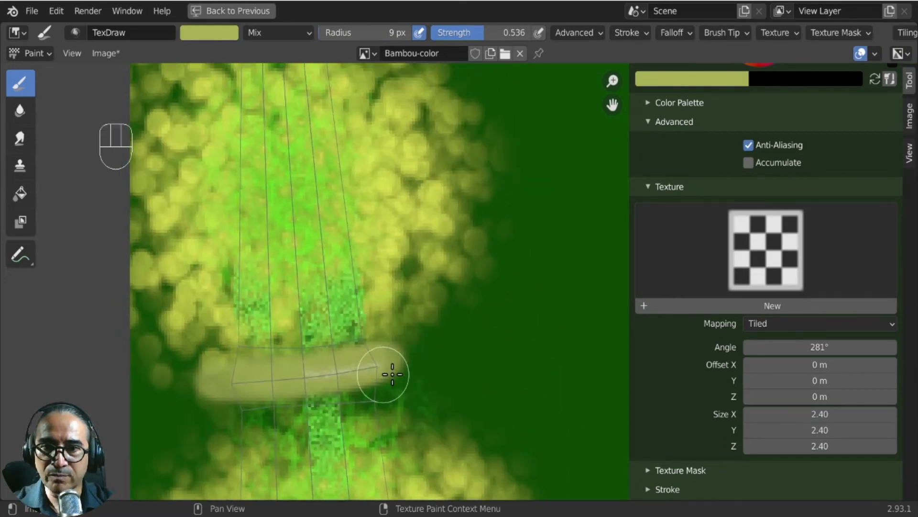
left_click_drag(383, 372, 282, 378)
middle_click_drag(294, 289, 317, 469)
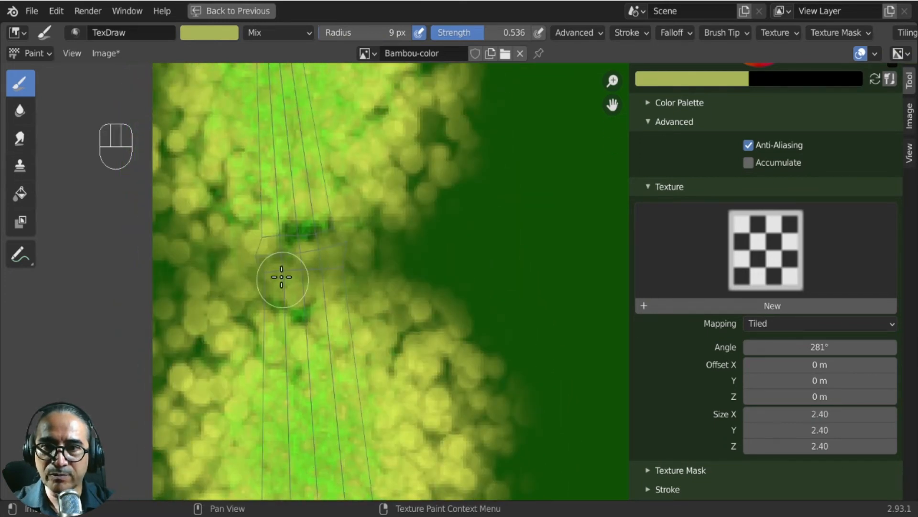
left_click_drag(241, 253, 390, 199)
middle_click_drag(389, 199, 391, 357)
- Reduce the brush radius to 4 px and paint an olive green band across the island's narrow tip
key("f")
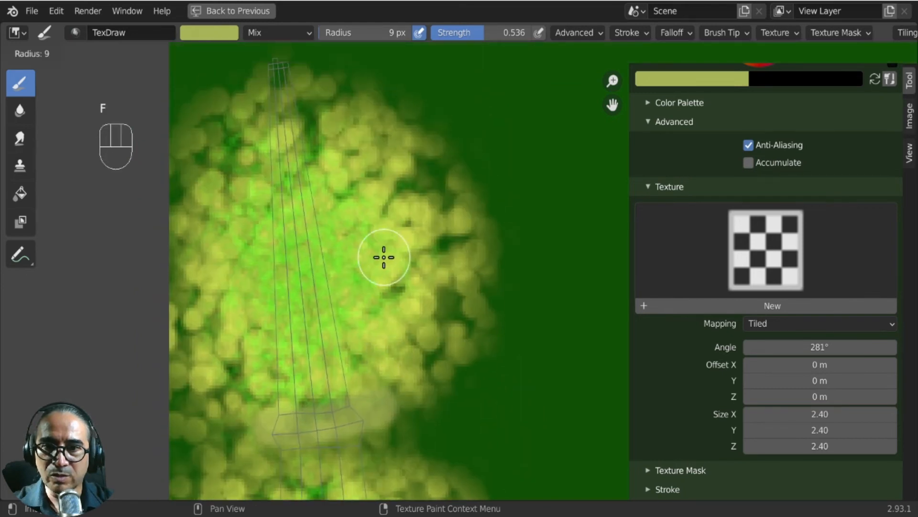
left_click(371, 280)
middle_click_drag(285, 109, 301, 211)
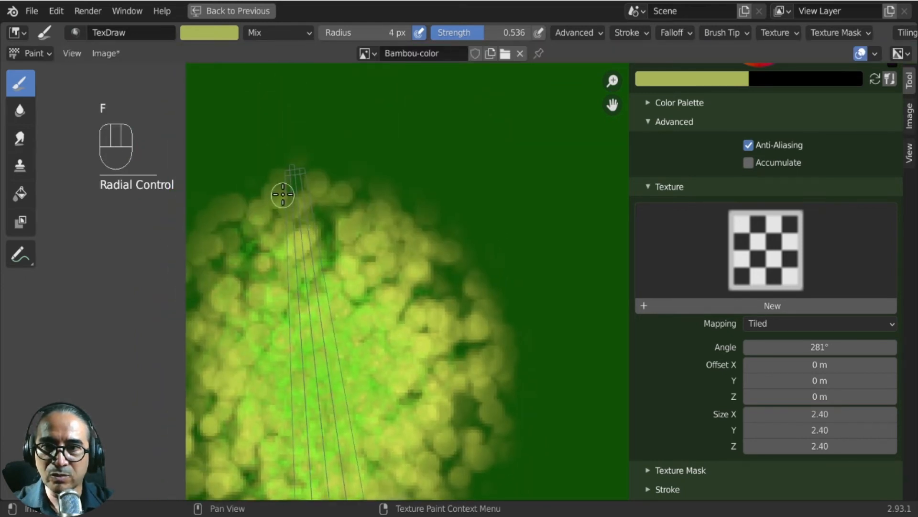
mouse_move(288, 171)
left_mouse_down()
mouse_move(328, 156)
mouse_move(246, 171)
left_mouse_up()
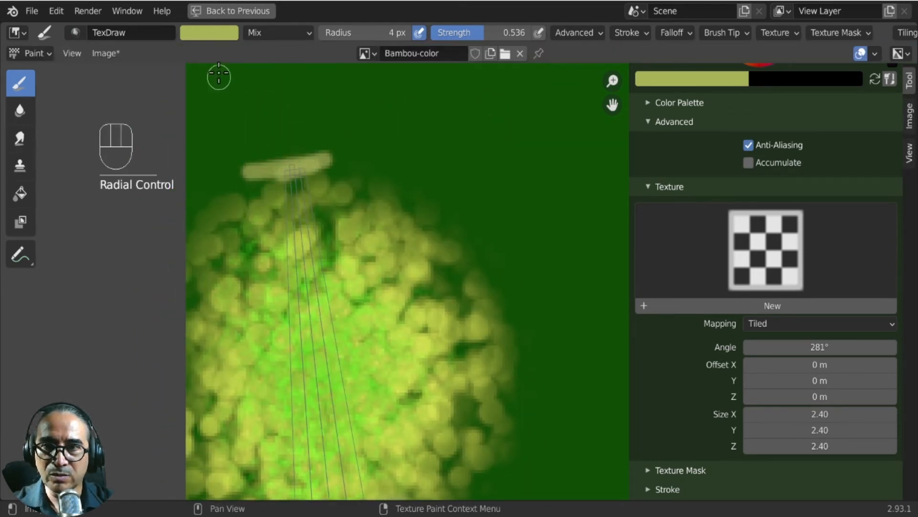
- Change the brush color to light yellow and paint thin highlight strokes along the middle of the upper olive bands
left_click(208, 36)
left_click(304, 54)
middle_click_drag(340, 426, 357, 145)
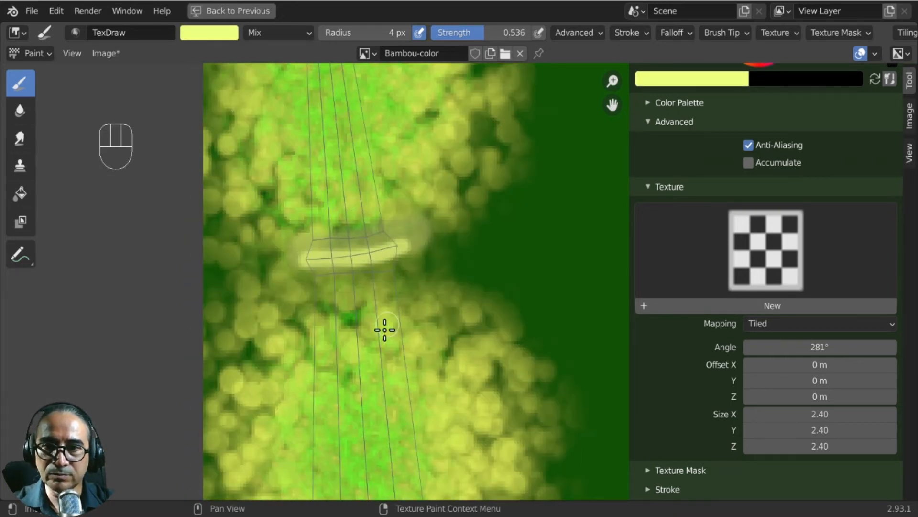
middle_click_drag(380, 337, 374, 159)
middle_click_drag(335, 396, 330, 302)
mouse_move(286, 361)
left_mouse_down()
mouse_move(408, 348)
mouse_move(467, 328)
left_mouse_up()
- Add a Subdivision Surface modifier to the bamboo stem
key("ctrl+space")
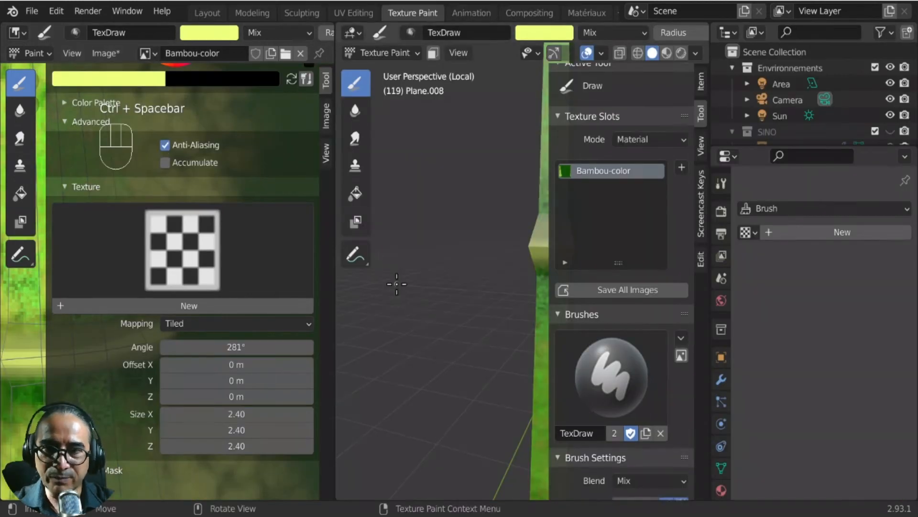
mouse_move(389, 280)
middle_mouse_down("shift")
mouse_move(472, 272)
mouse_move(509, 293)
mouse_move(440, 257)
middle_mouse_up("shift")
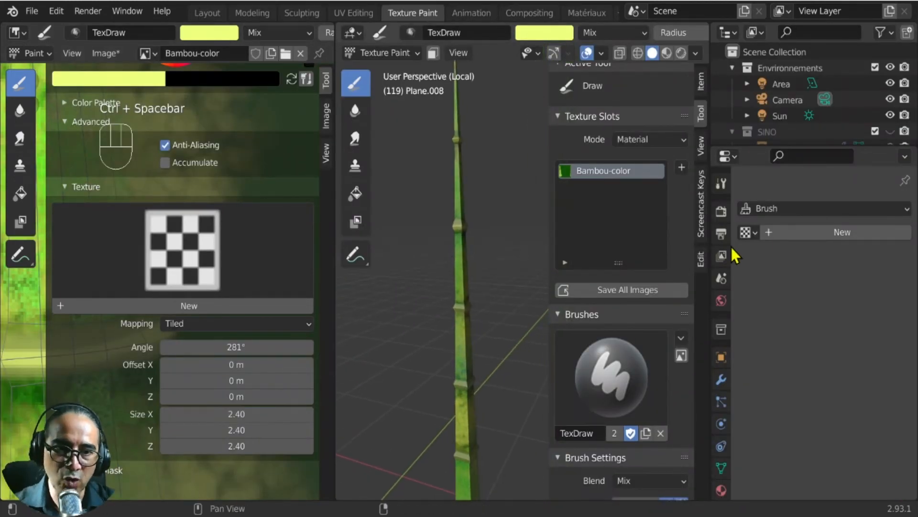
left_click(722, 379)
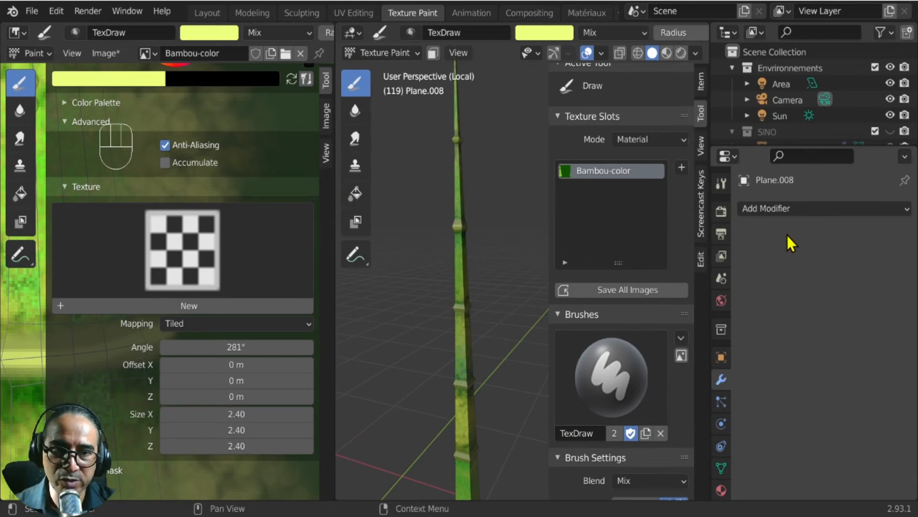
left_click(778, 209)
scroll(621, 478, "down", 3)
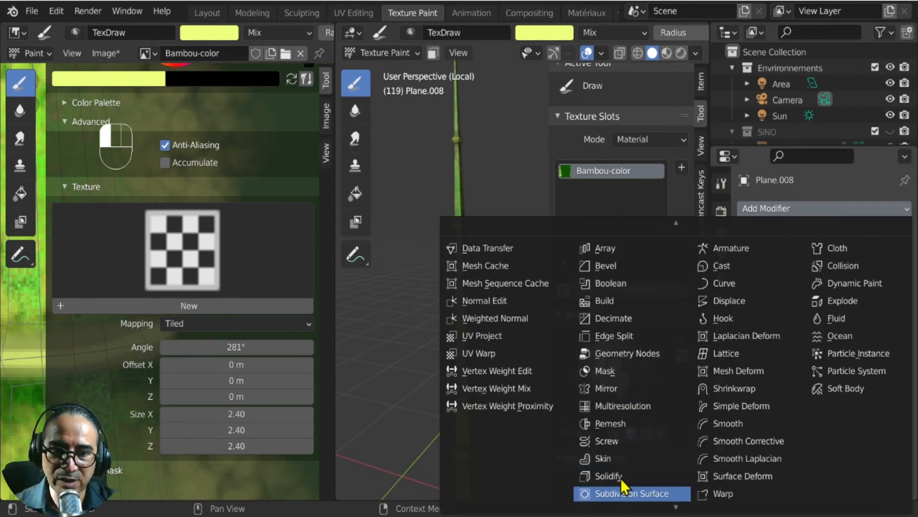
left_click(630, 461)
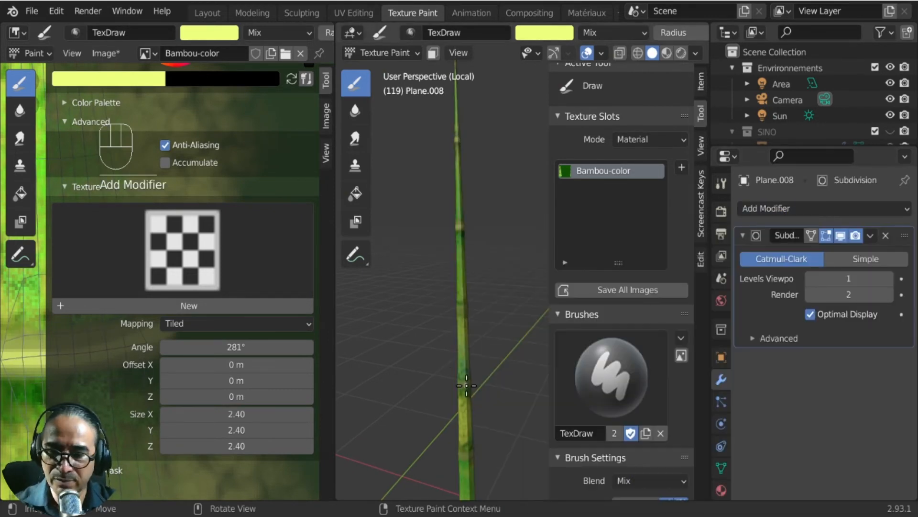
- Switch the bamboo stem to Object Mode and apply Shade Smooth to it
key("ctrl+space")
mouse_move(317, 342)
middle_mouse_down()
mouse_move(239, 317)
mouse_move(357, 303)
middle_mouse_up()
right_click(383, 262)
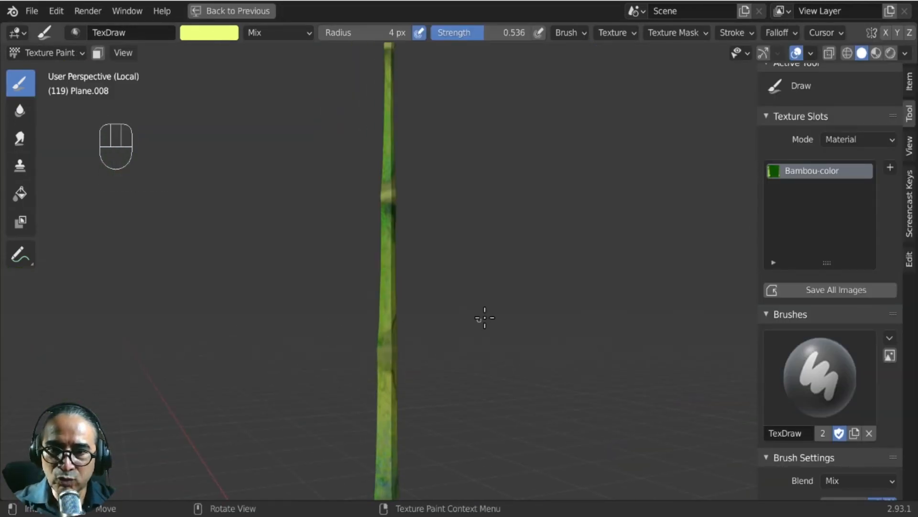
left_click(72, 53)
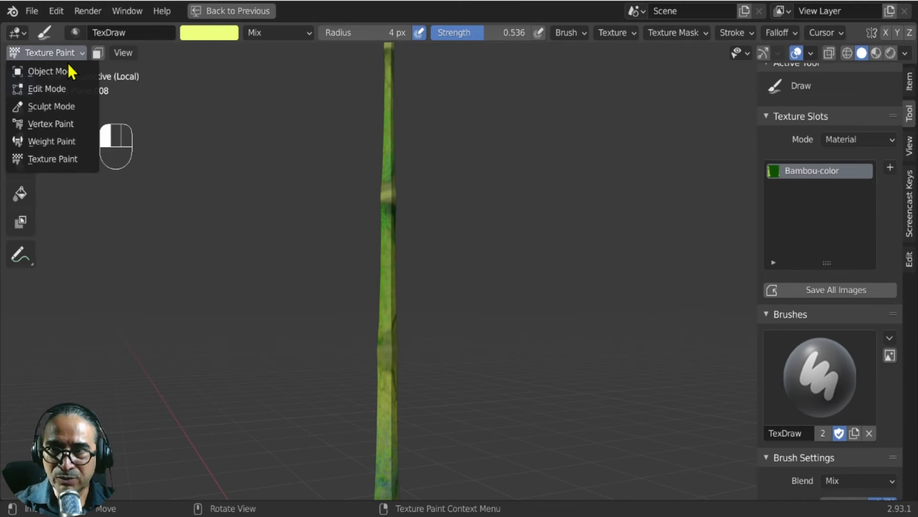
left_click(52, 71)
left_click(387, 168)
right_click(387, 168)
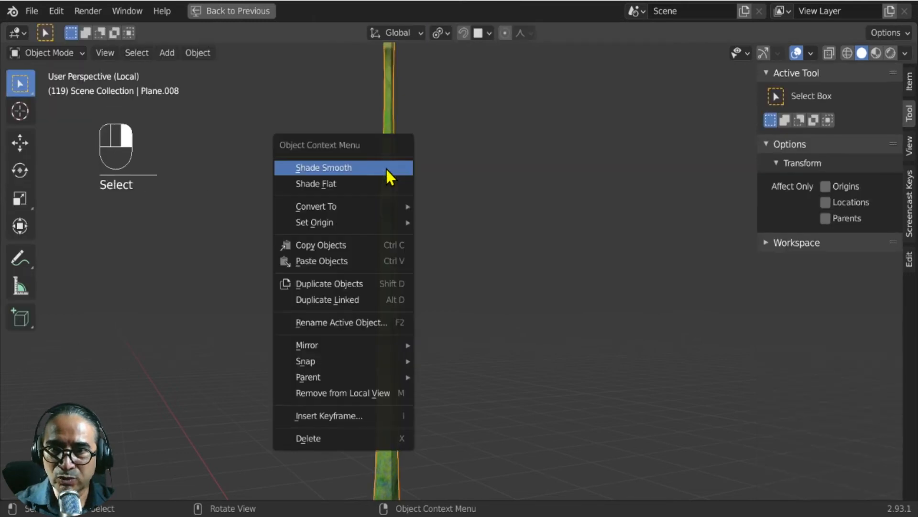
left_click(338, 168)
- Examine the smooth-shaded, painted bamboo stem from several angles and distances
key("ctrl+space")
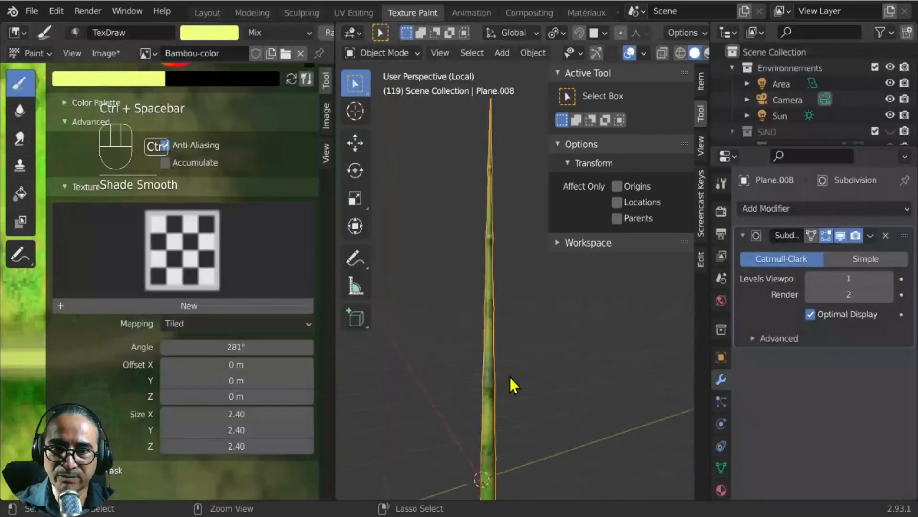
scroll(526, 394, "up", 4)
key("ctrl+space")
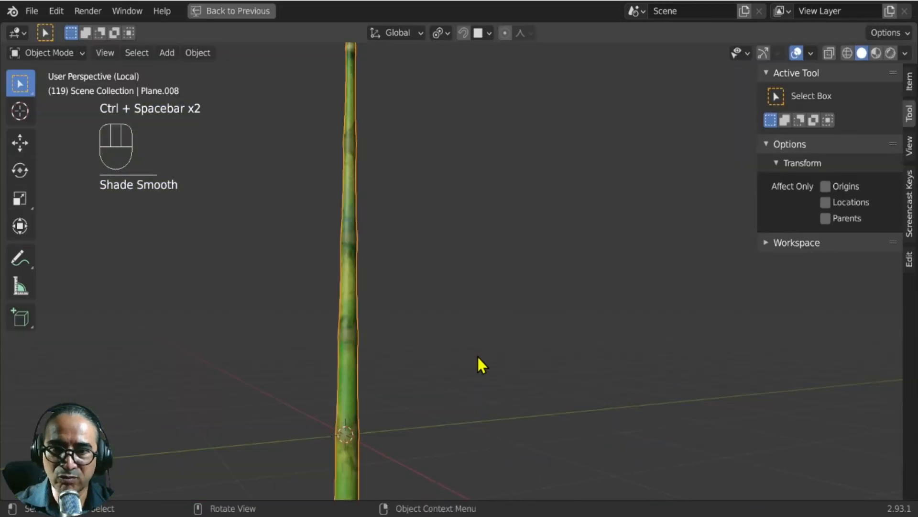
middle_click_drag(478, 316, 615, 340)
scroll(558, 299, "down", 5)
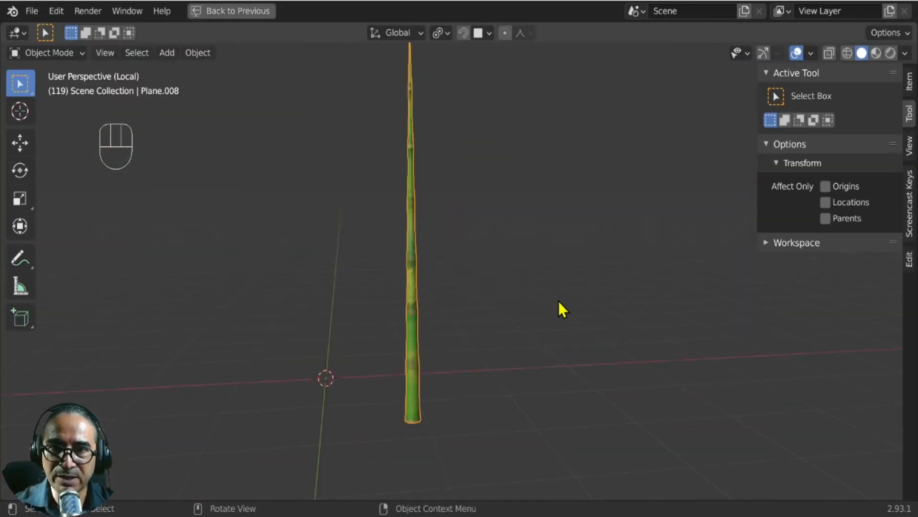
middle_click_drag(573, 302, 546, 302)
scroll(546, 301, "up", 4)
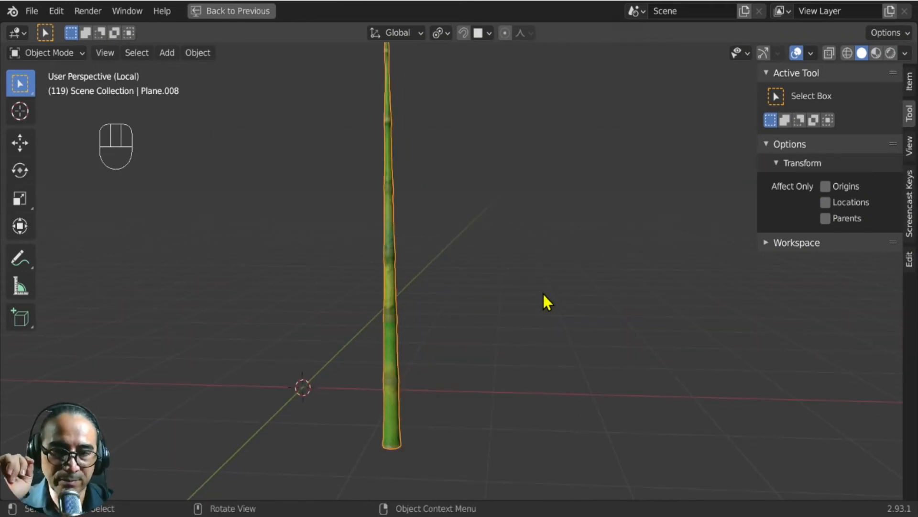
- Exit local view to show the full scene, restore the split layout and hide the image editor's sidebar
key("KP_Divide")
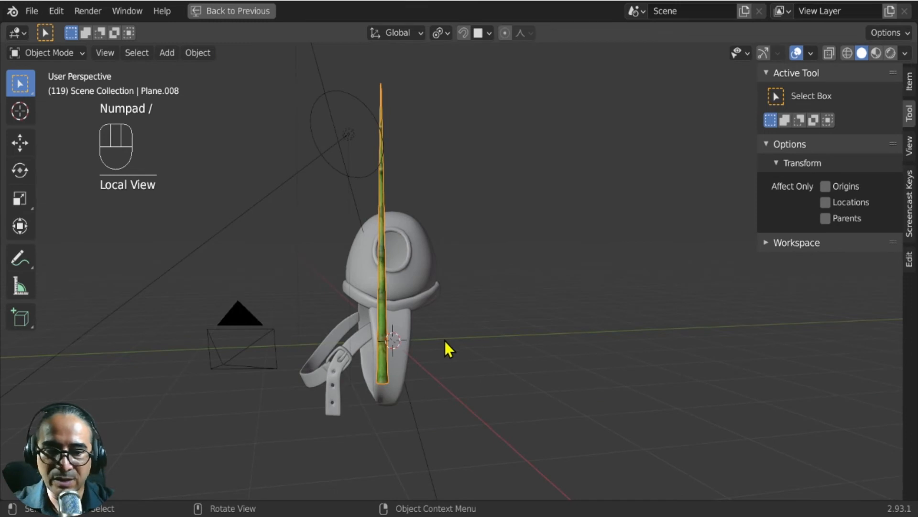
left_click(225, 11)
key("n")
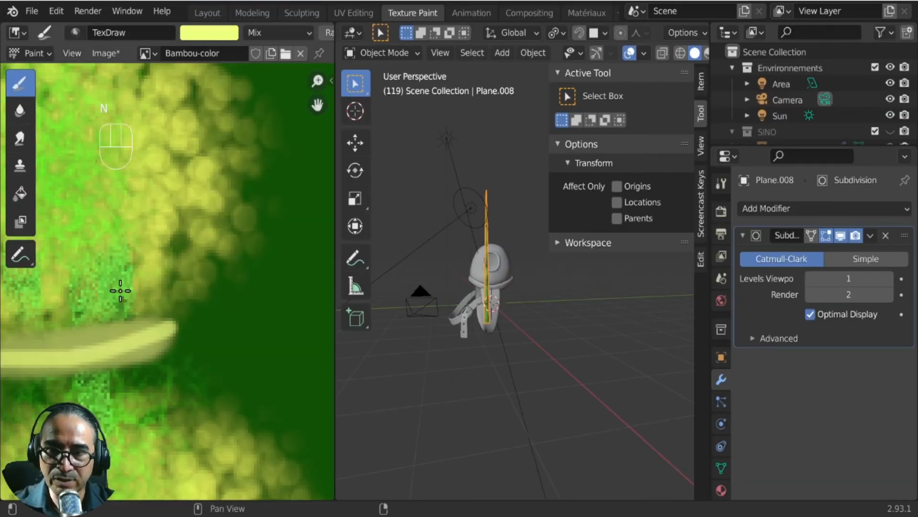
scroll(158, 261, "down", 4)
scroll(197, 224, "down", 2)
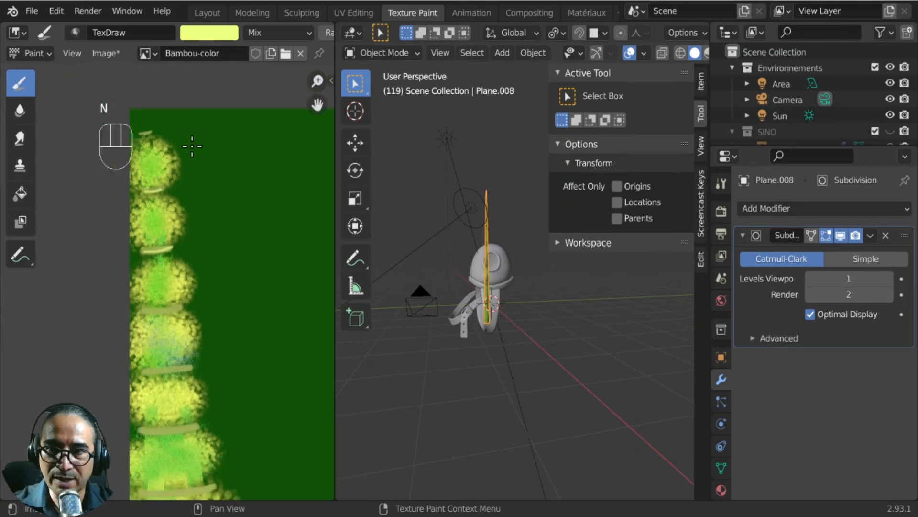
- Save the painted texture as Bambou-color.png in the Sino-textures folder
left_click(105, 54)
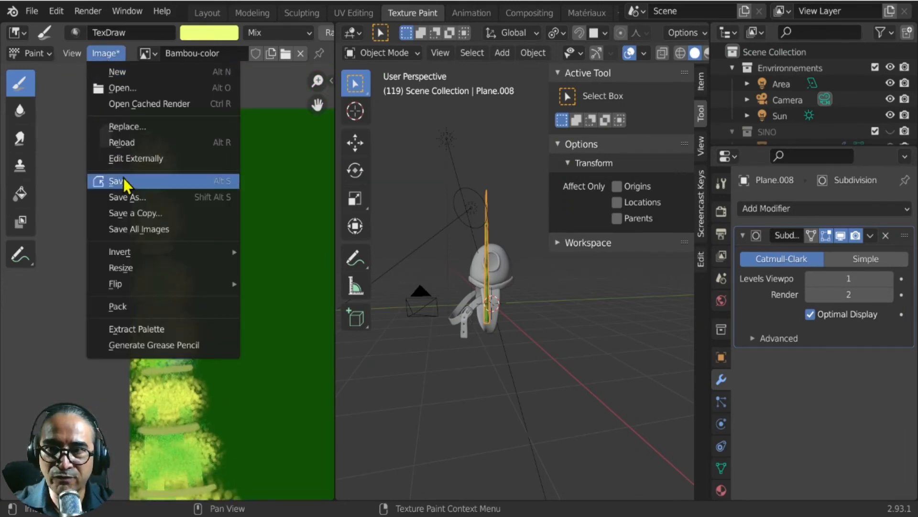
left_click(142, 198)
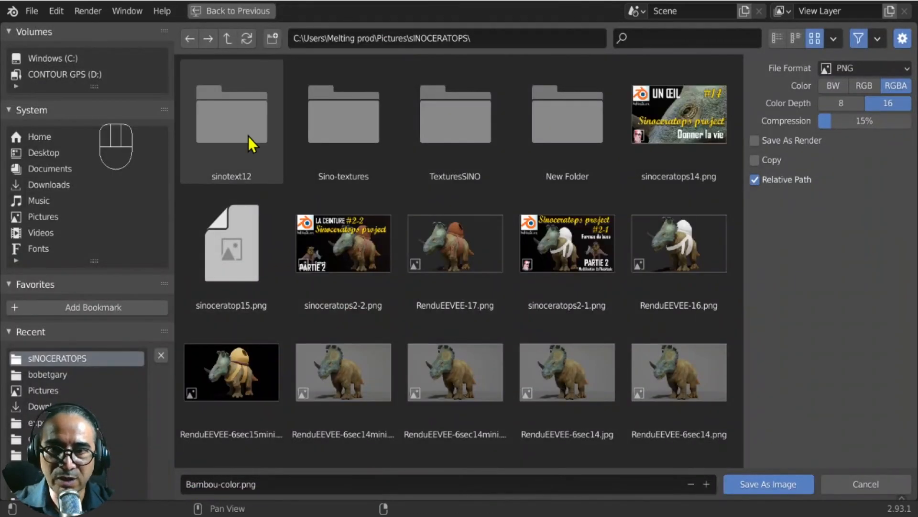
left_click(345, 127)
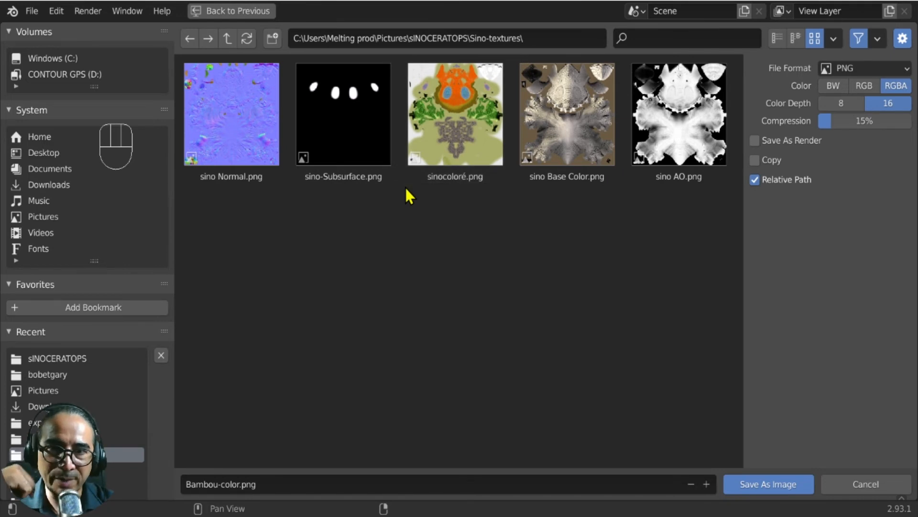
left_click(238, 484)
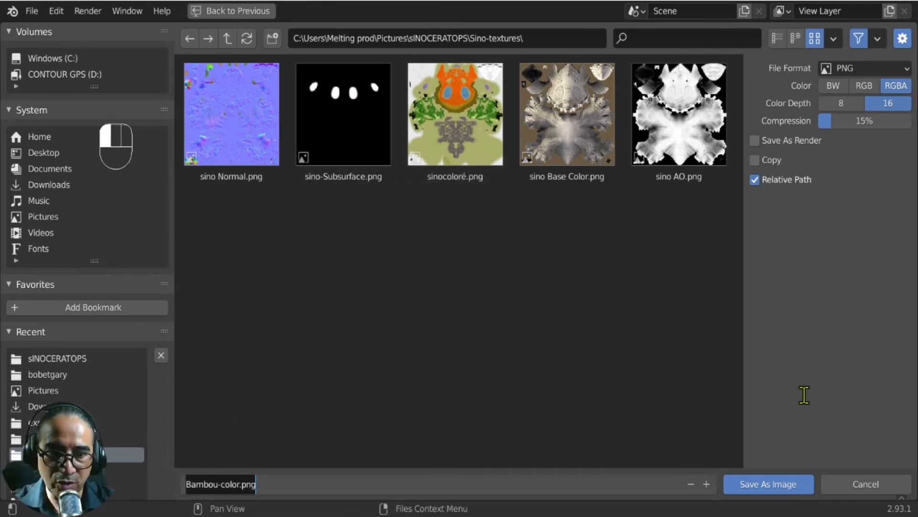
left_click(771, 487)
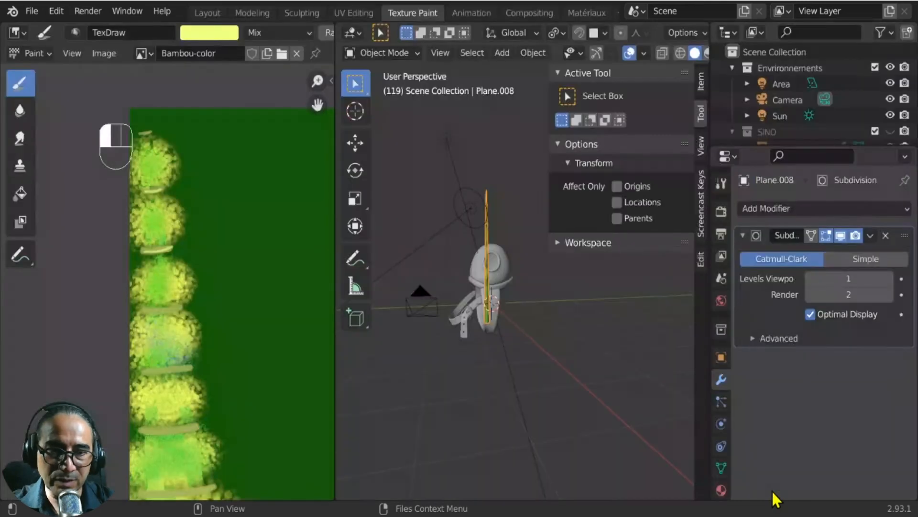
- Widen the 3D viewport by shrinking the image editor and view the stem beside the helmet
scroll(418, 300, "up", 4)
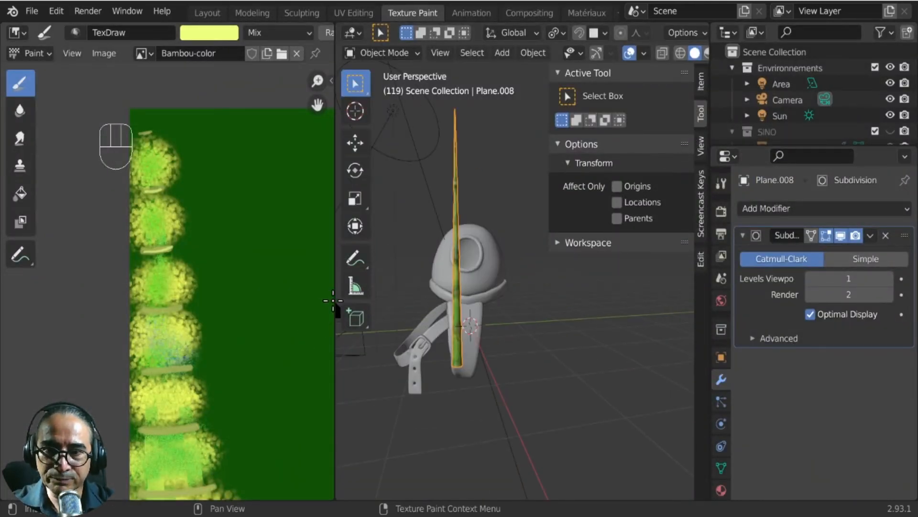
left_click_drag(334, 299, 113, 296)
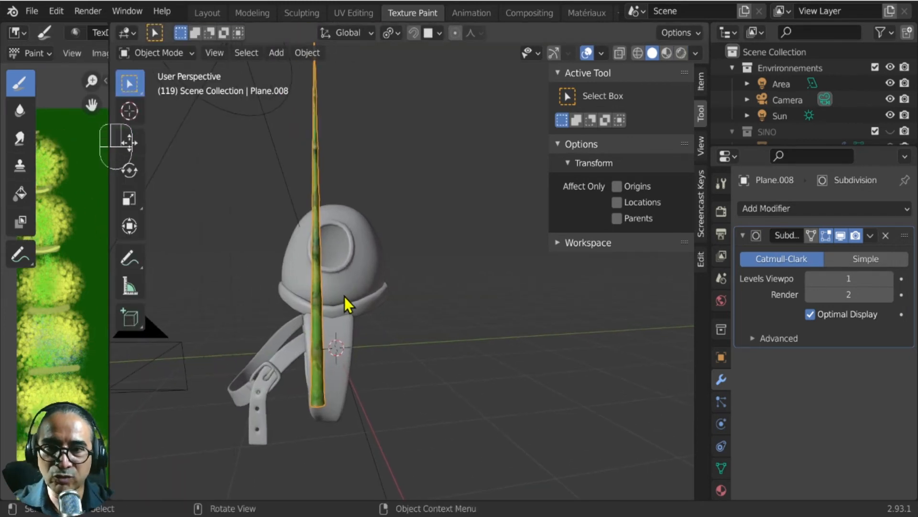
middle_click_drag(347, 301, 492, 382)
scroll(493, 381, "up", 3)
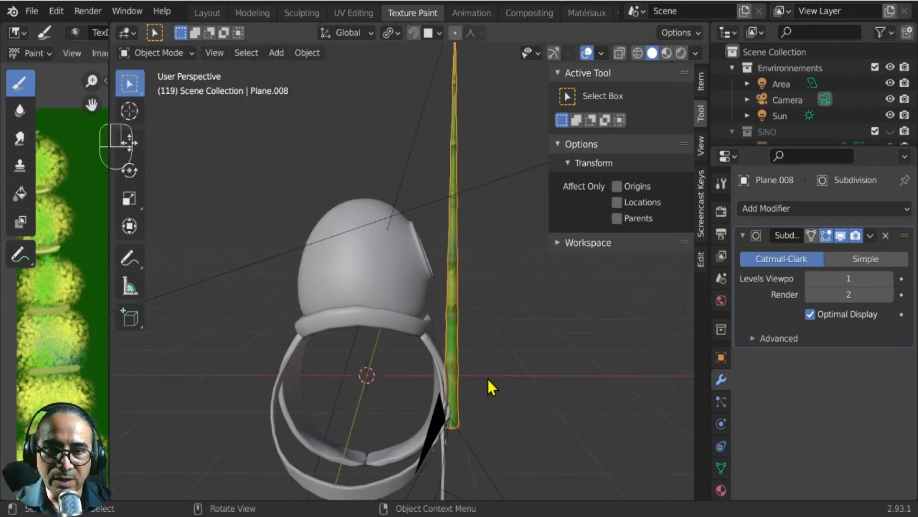
scroll(488, 312, "down", 2)
- Add a Mirror modifier to the bamboo stem with the X and Y axes enabled, and view the copies around the helmet
left_click(761, 210)
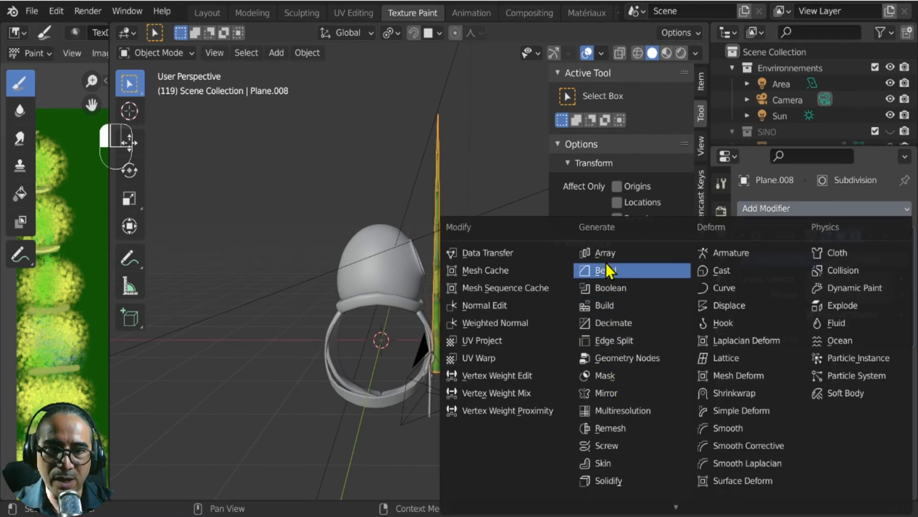
left_click(606, 392)
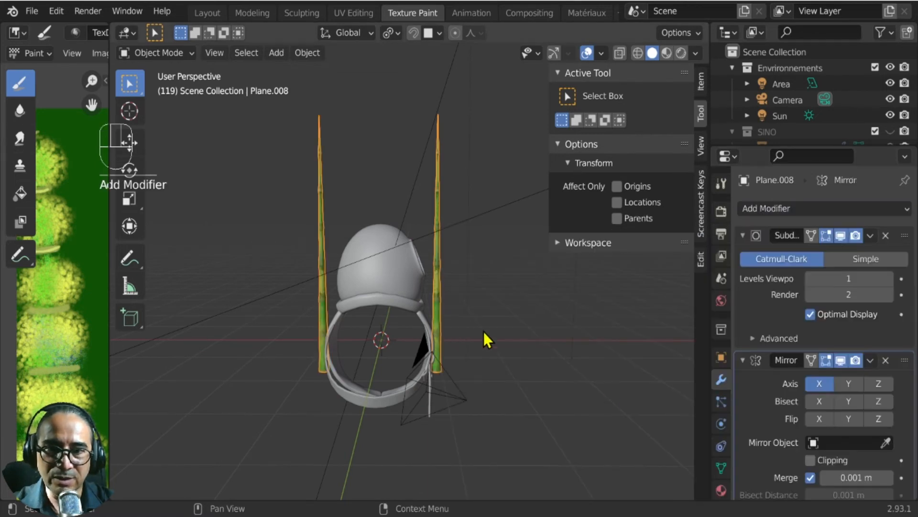
middle_click_drag(387, 327, 381, 323)
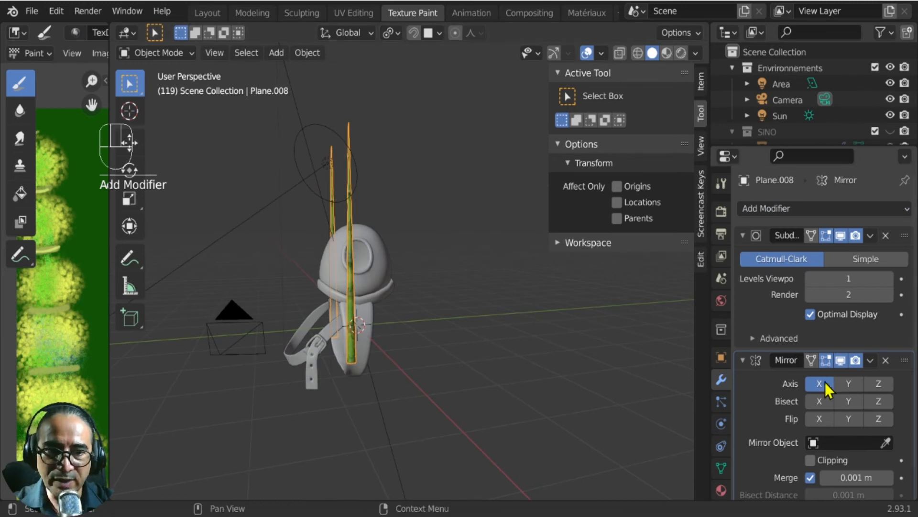
left_click(846, 383)
middle_click_drag(414, 341, 527, 344)
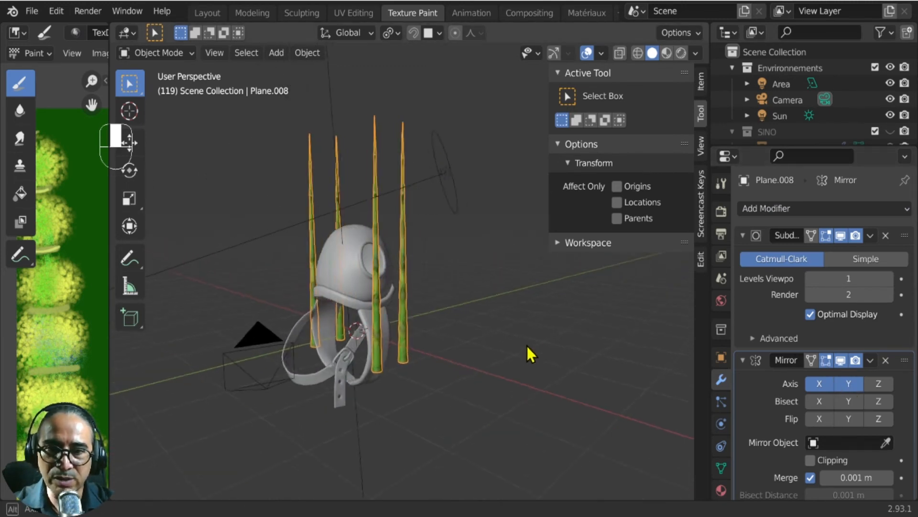
scroll(522, 343, "up", 4)
key("ctrl+space")
scroll(511, 342, "down", 6)
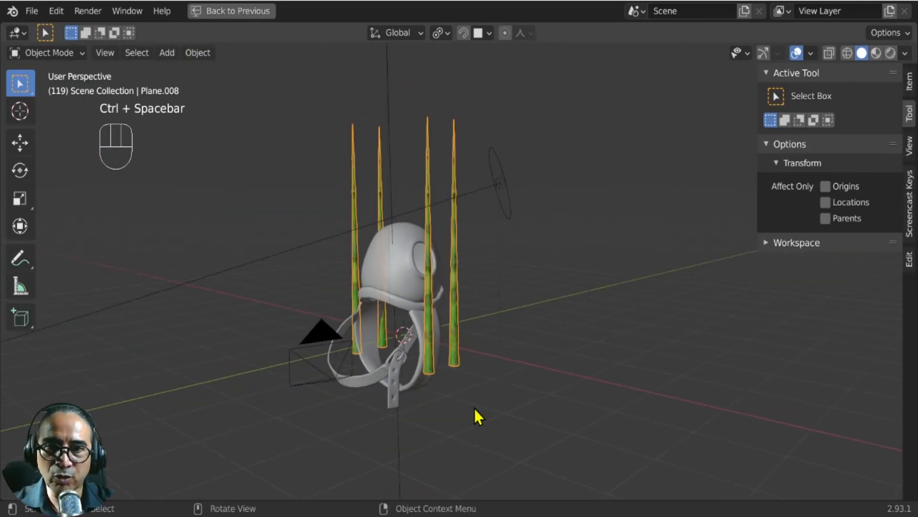
middle_click_drag(474, 409, 512, 401)
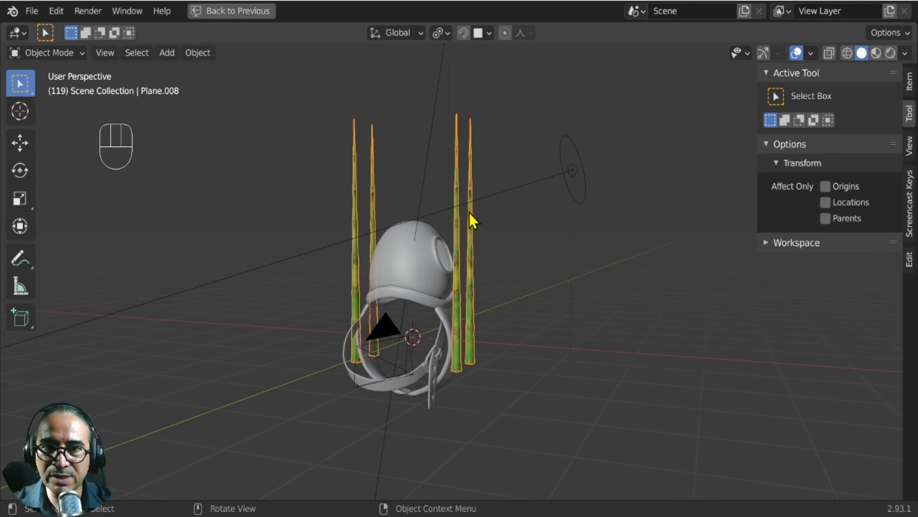
- Enter Edit Mode on the bamboo stem and switch to vertex selection for its upper end
middle_click_drag(484, 153, 446, 234, "shift")
scroll(478, 216, "up", 4)
middle_click_drag(447, 178, 470, 206, "shift")
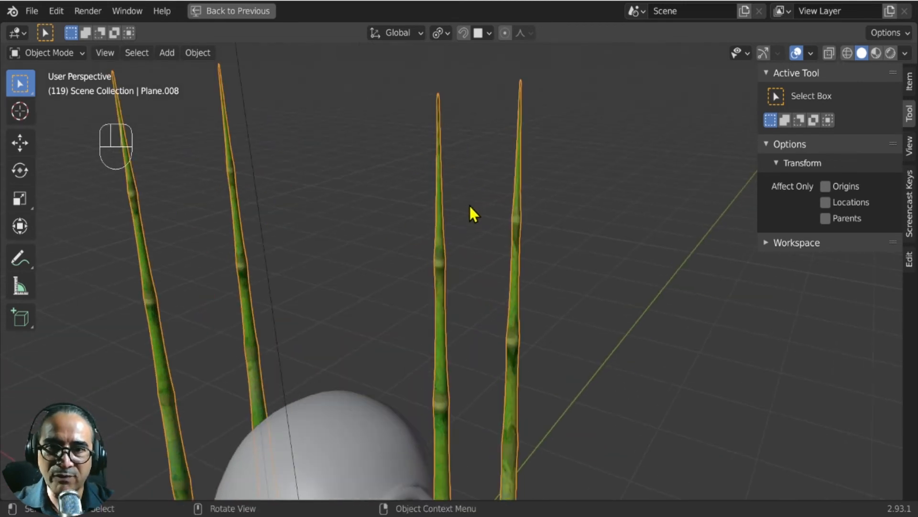
key("Tab")
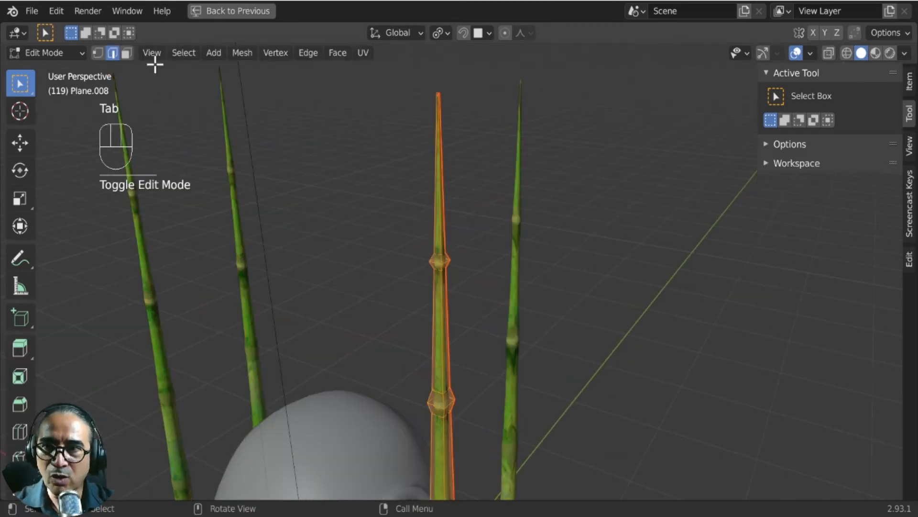
left_click(98, 53)
- Select only the vertices at the tip of the original bamboo stem and frame the whole pole beside the helmet
left_click(407, 74)
left_click_drag(404, 68, 468, 125)
left_click(339, 101)
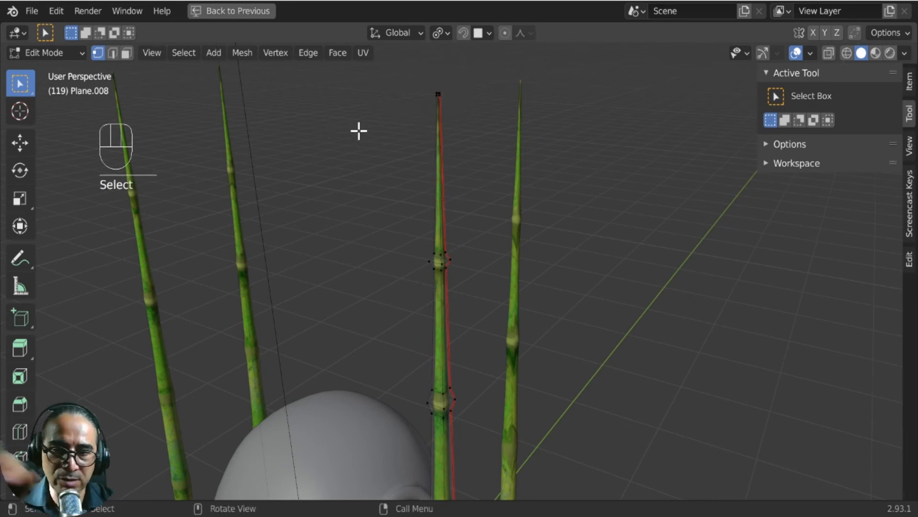
middle_click_drag(402, 121, 424, 170)
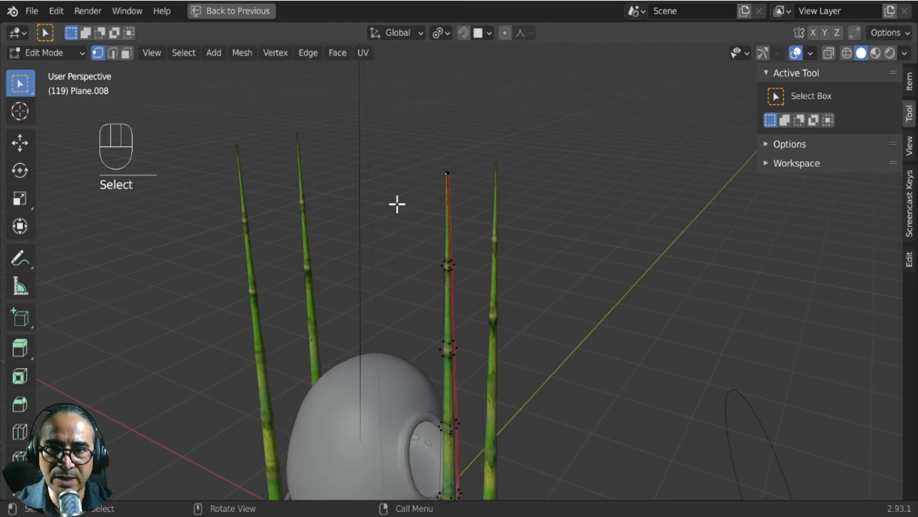
left_click_drag(397, 128, 471, 203)
key("KP_Decimal")
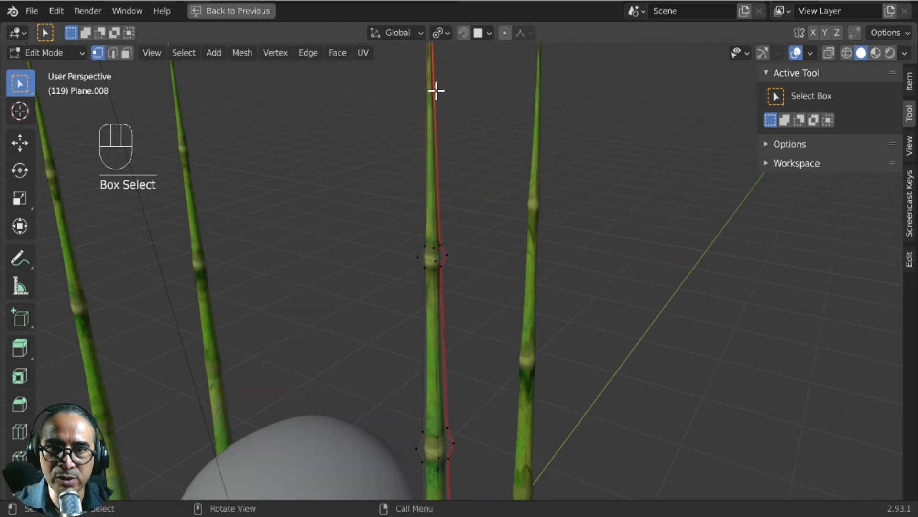
middle_click_drag(435, 91, 532, 261)
scroll(531, 285, "down", 5)
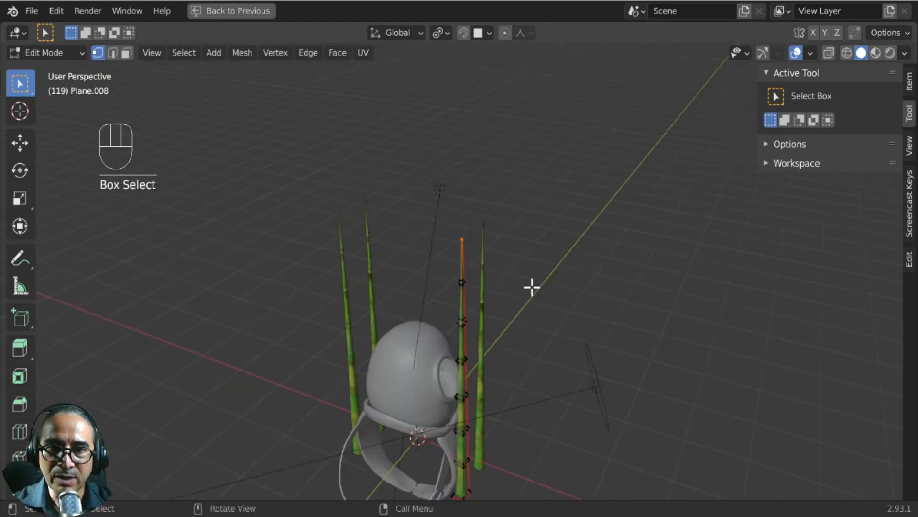
middle_click_drag(527, 338, 498, 268, "shift")
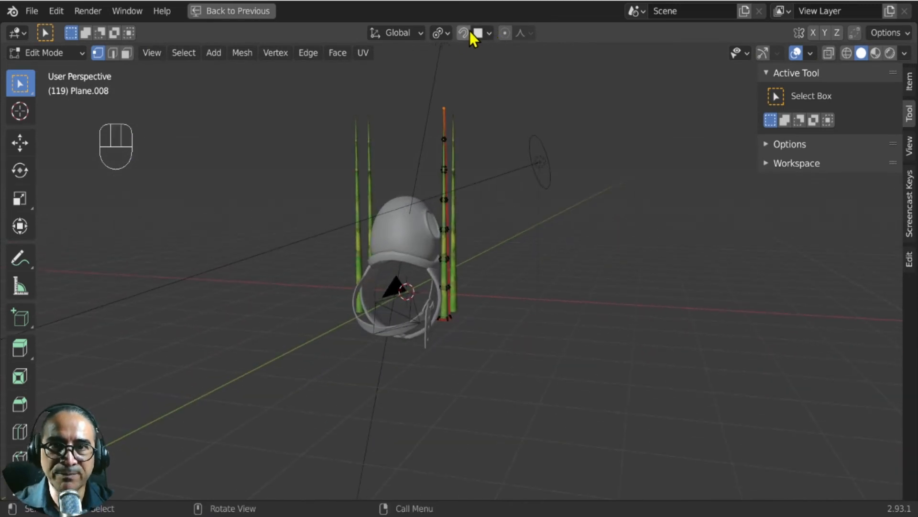
- Turn on proportional editing with Connected Only and the Sharp falloff, and check the snapping and pivot options
left_click(510, 33)
left_click(525, 33)
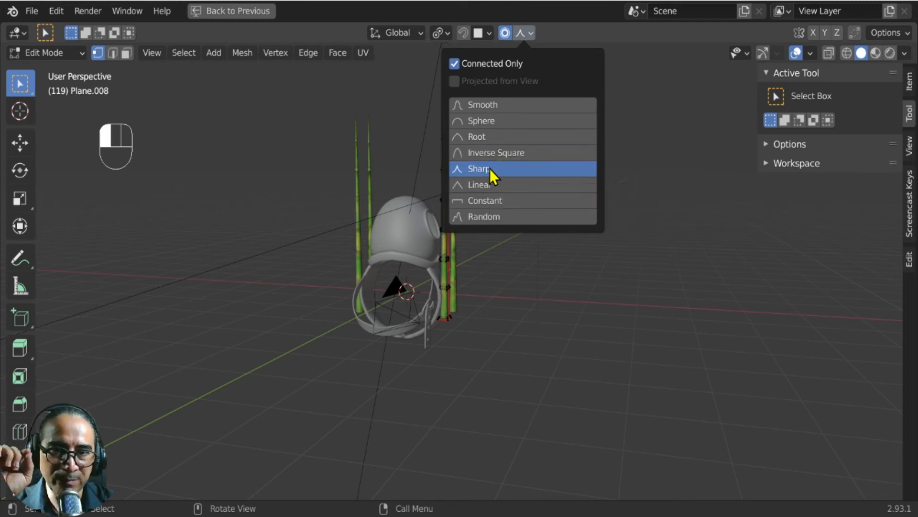
left_click(490, 31)
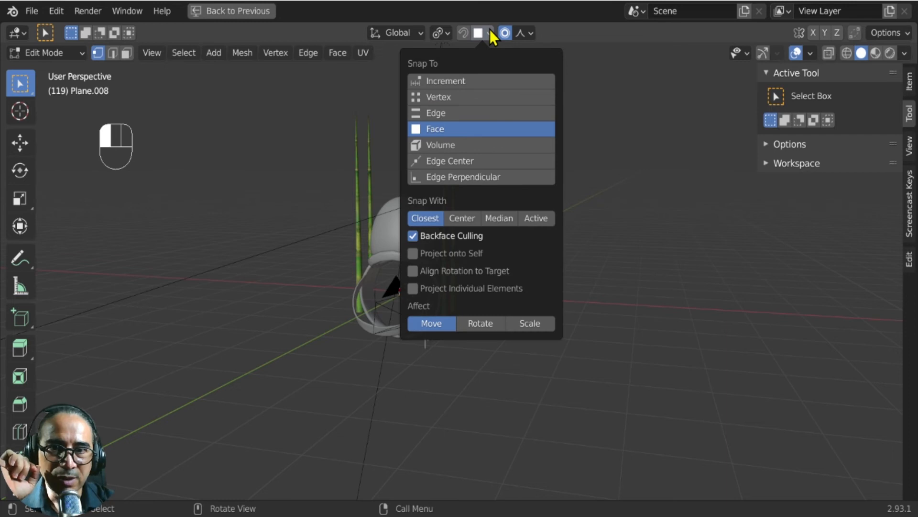
left_click(439, 33)
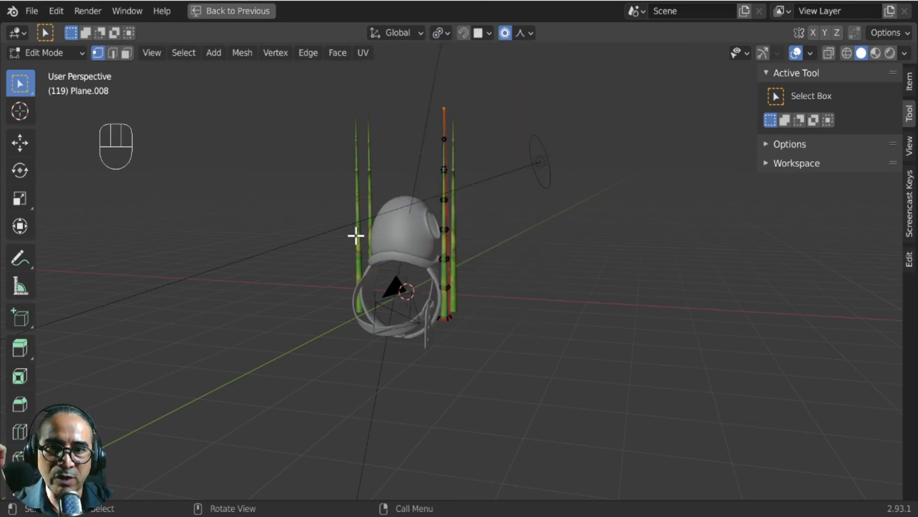
left_click(447, 36)
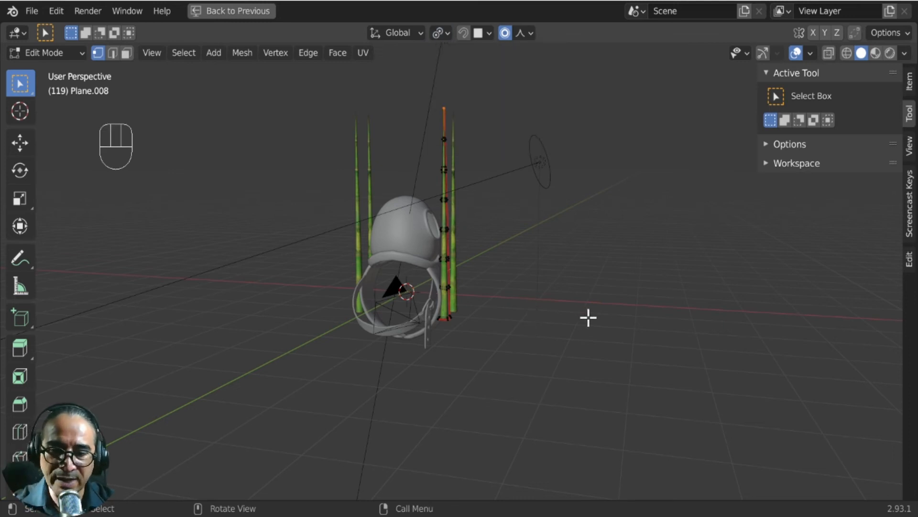
- Bend the bamboo inward over the helmet in front view by rotating and moving its tip with a proportional size of 5.74
key("r")
scroll(589, 287, "down", 15)
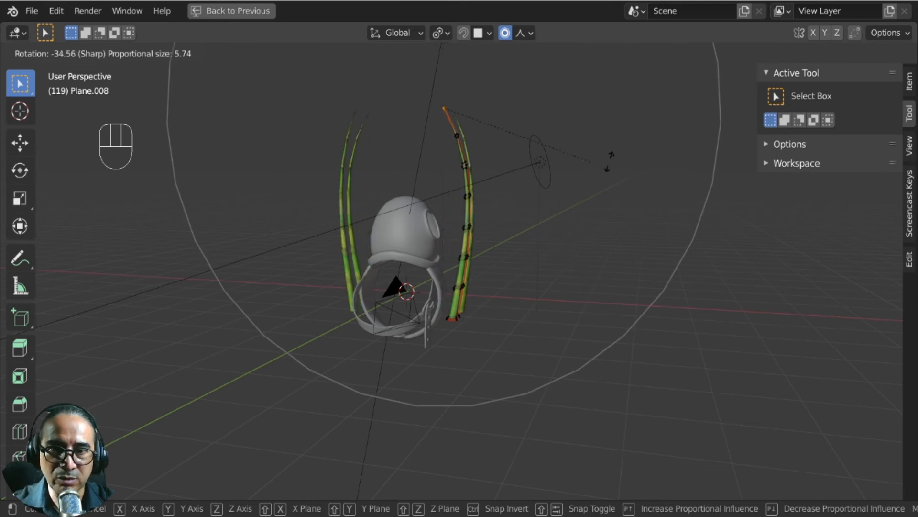
right_click(603, 221)
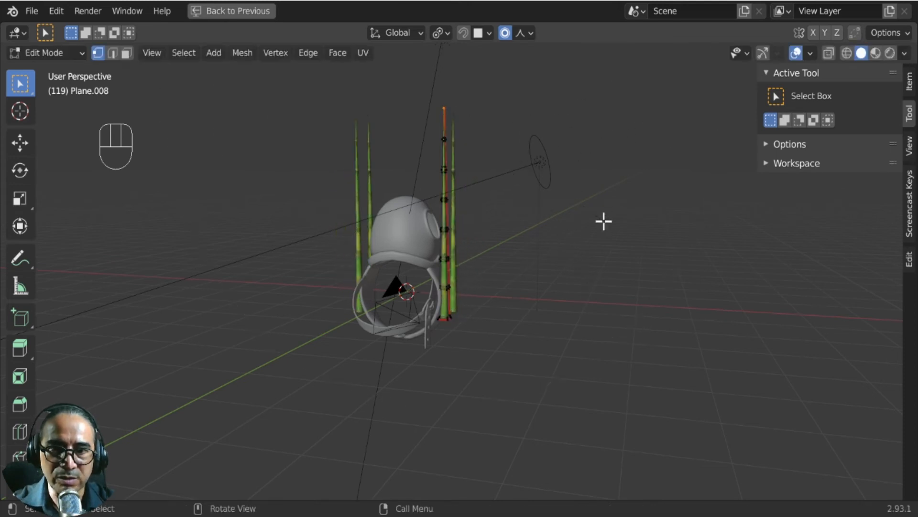
key("KP_1")
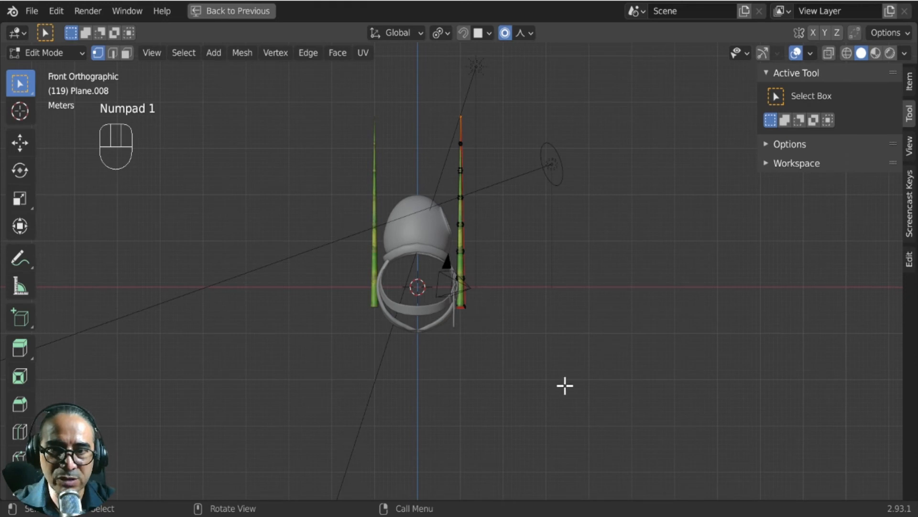
key("r")
key("g")
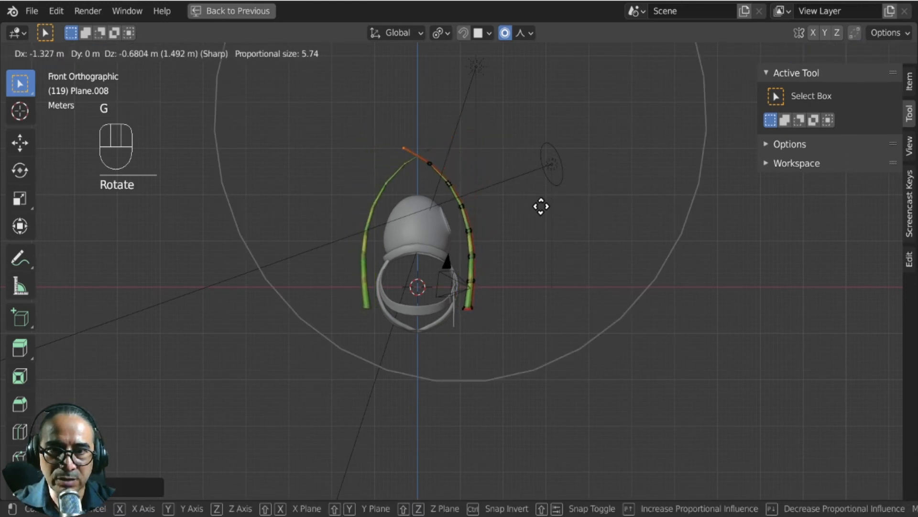
left_click(507, 230)
scroll(505, 330, "up", 4)
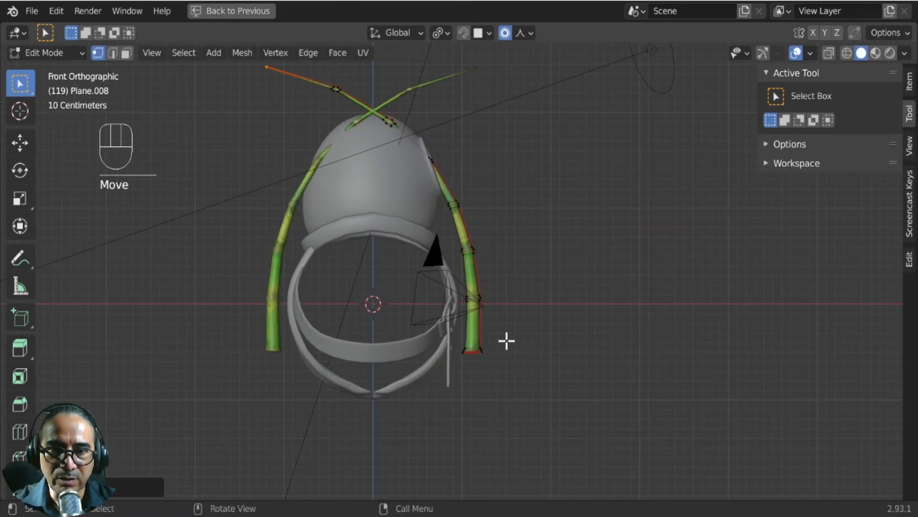
- Bend the bamboo outward in the right side view by moving its tip toward negative Y, away from the helmet
middle_click_drag(531, 349, 428, 300)
scroll(430, 300, "up", 2)
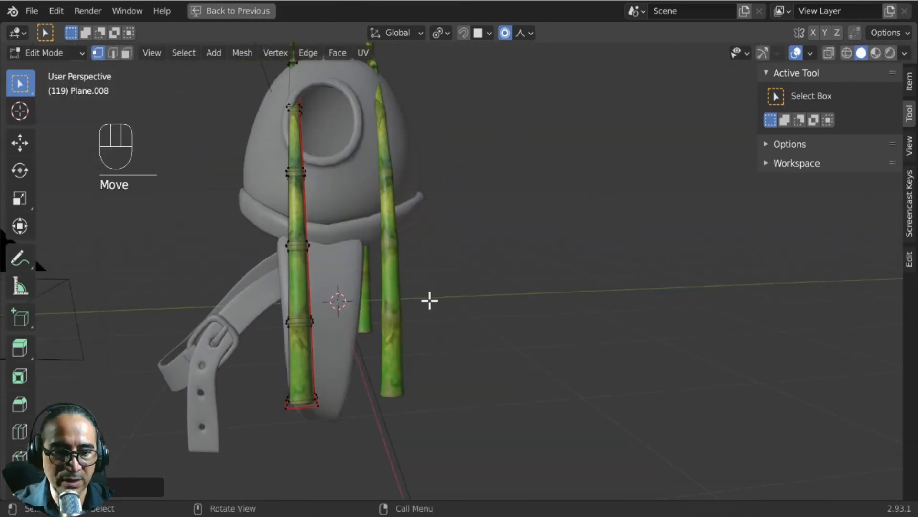
key("KP_3")
scroll(429, 301, "down", 3)
middle_click_drag(466, 262, 480, 270)
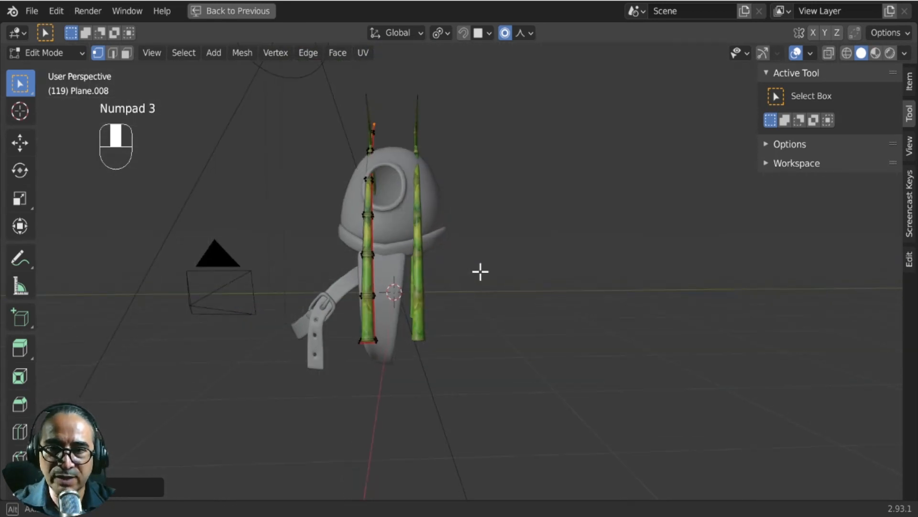
key("KP_3")
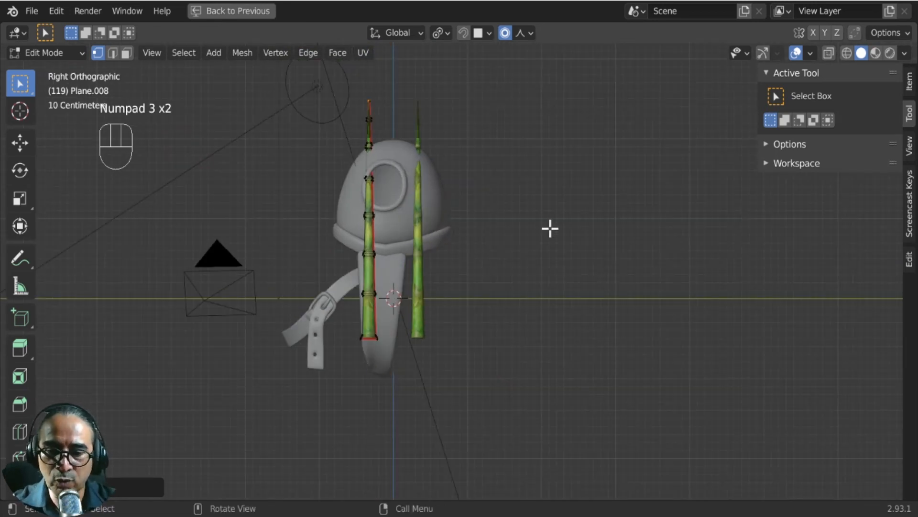
key("g")
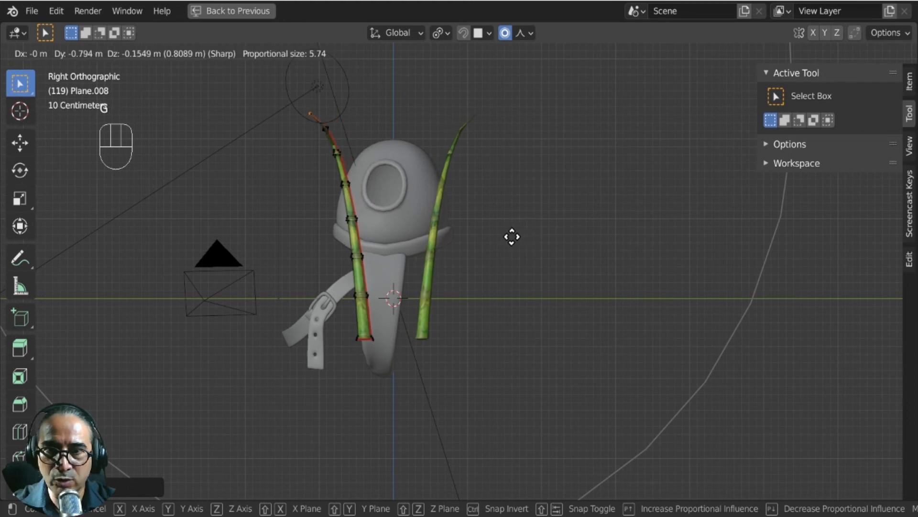
left_click(483, 247)
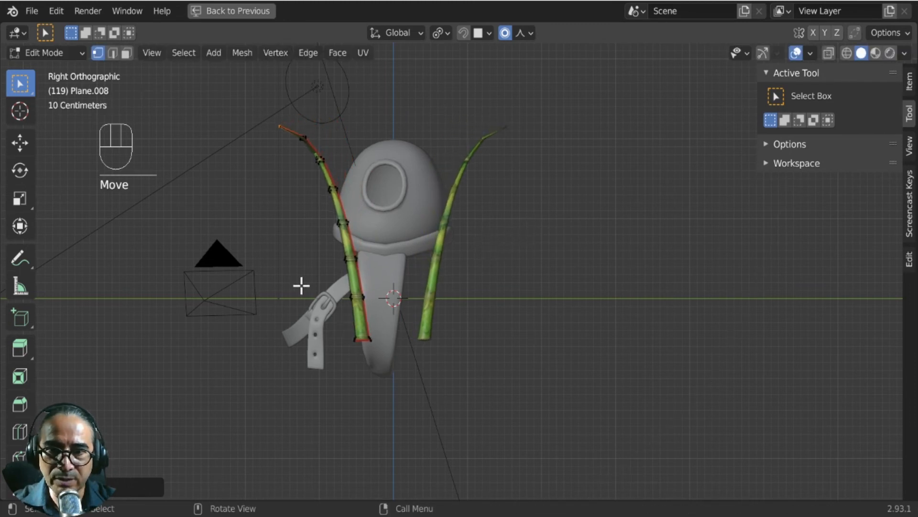
- Select the bamboo's base vertices and move them about 0.23 m along Y and 0.10 m up, toward the strap's centre
left_click_drag(301, 260, 371, 369)
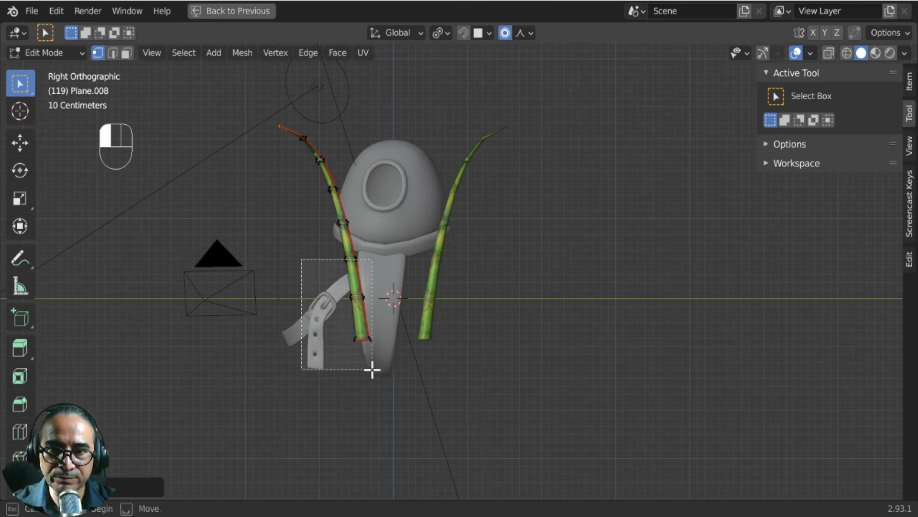
left_click_drag(316, 311, 361, 335)
left_click_drag(349, 299, 400, 380)
key("g")
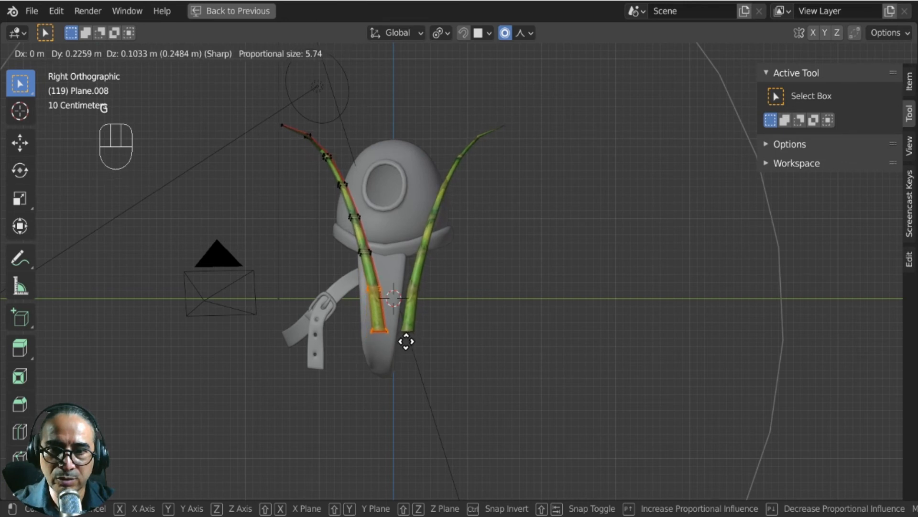
left_click(407, 342)
- Rotate the bamboo's base about 7.6° with a proportional size of 3.92, and nudge it slightly along Y
key("r")
scroll(404, 345, "down", 4)
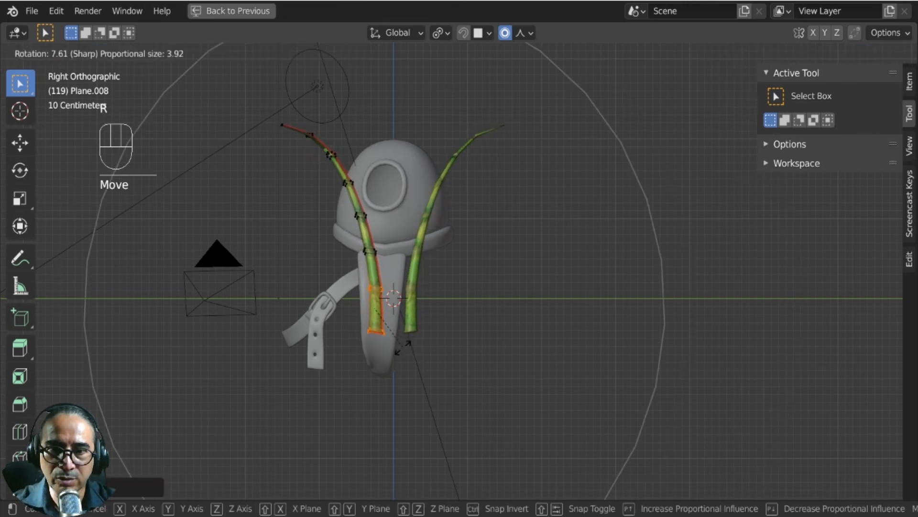
left_click(404, 348)
key("r")
key("g")
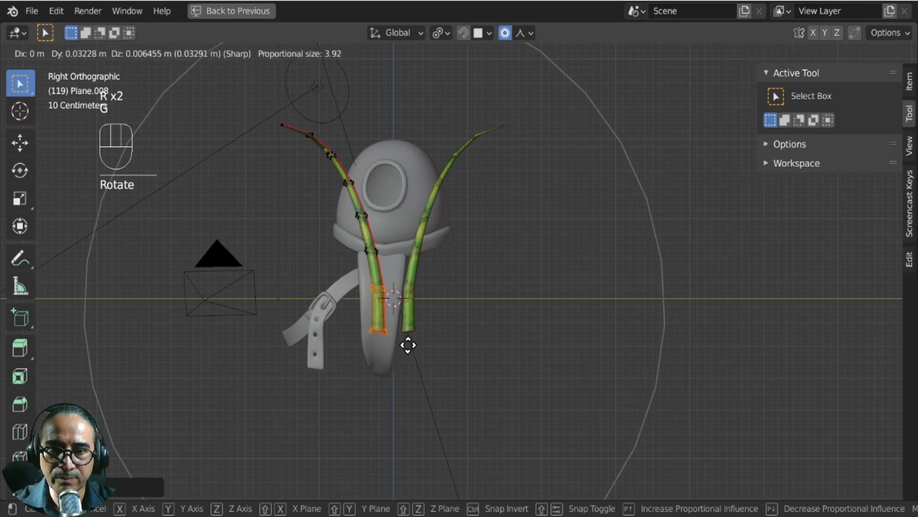
left_click(406, 345)
- Return to Object Mode and move the bamboo poles along global Y in the negative direction, checking them beside the strap
key("Tab")
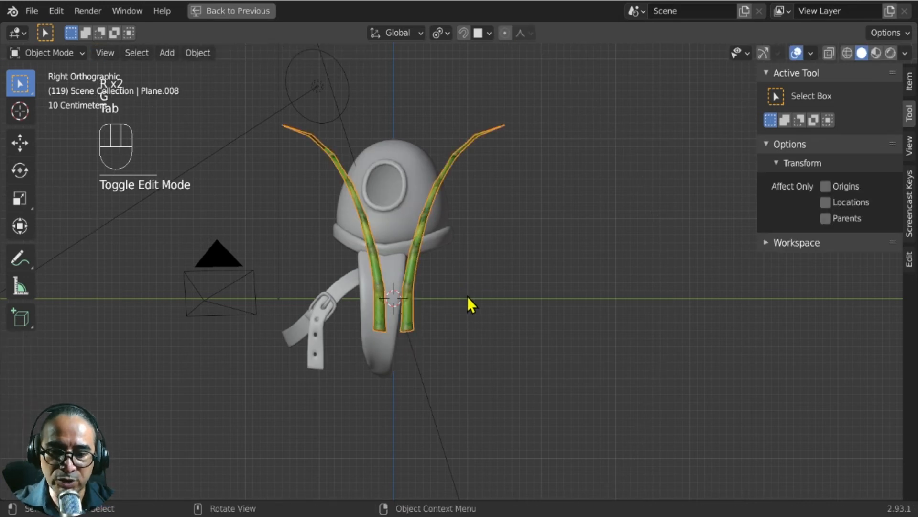
key("g")
key("y")
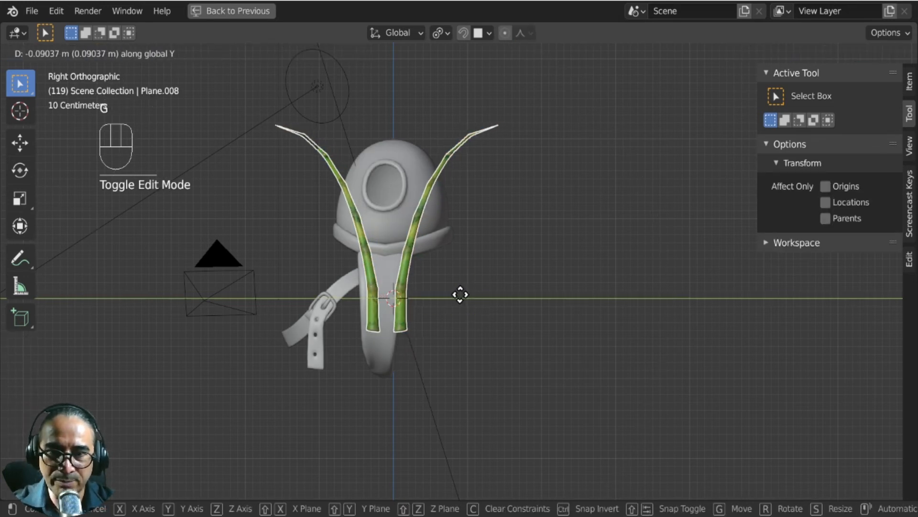
left_click(453, 295)
middle_click_drag(389, 298, 422, 314)
key("KP_3")
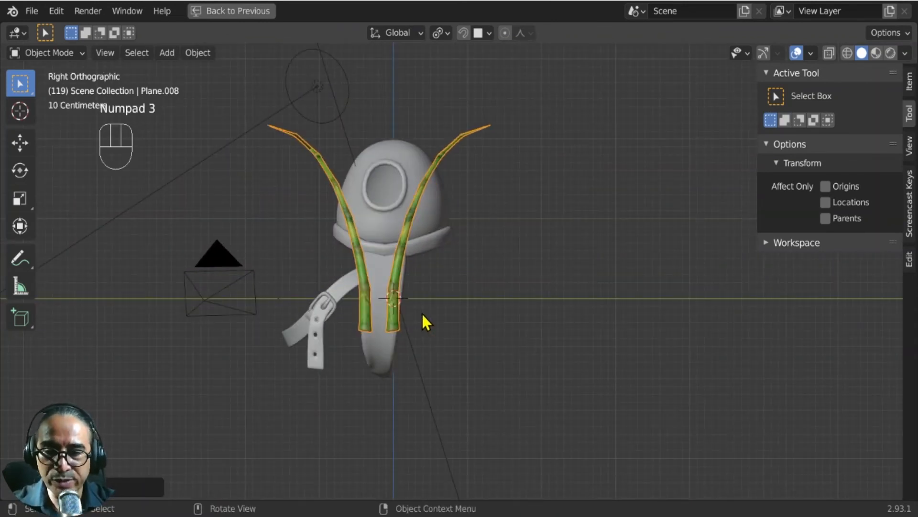
key("shift")
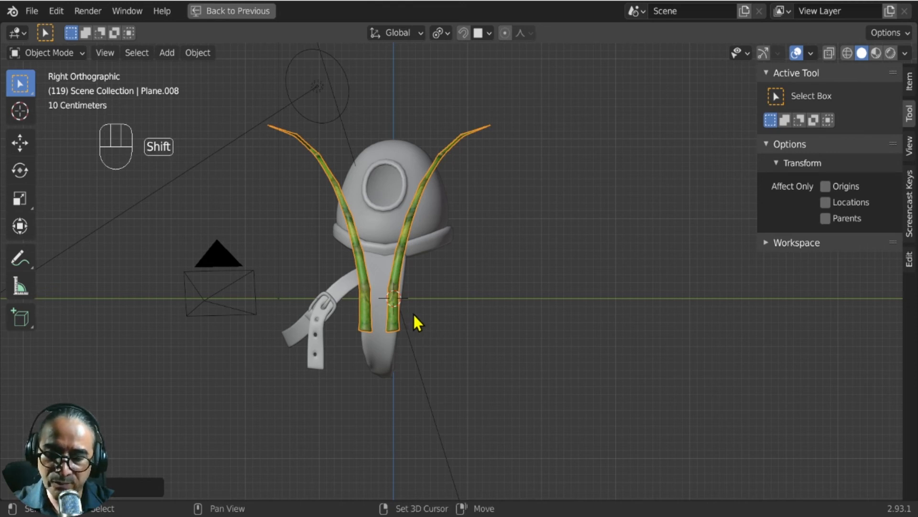
key("shift+d")
left_click(436, 314)
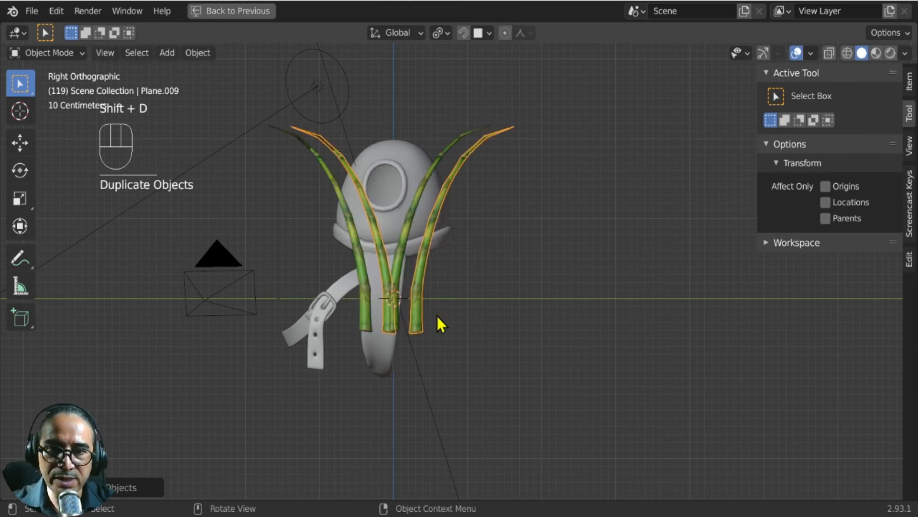
key("Tab")
middle_click_drag(393, 204, 397, 235)
left_click(397, 234)
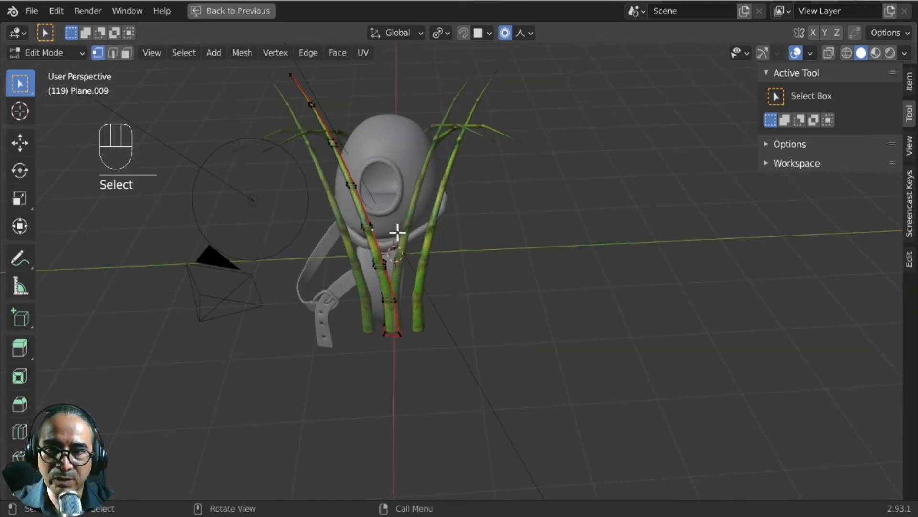
key("g")
right_click(411, 228)
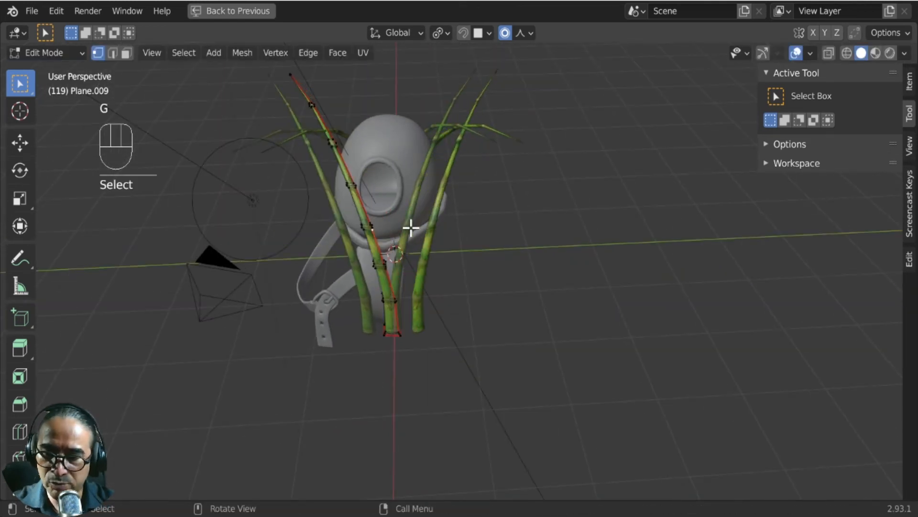
key("Tab")
key("x")
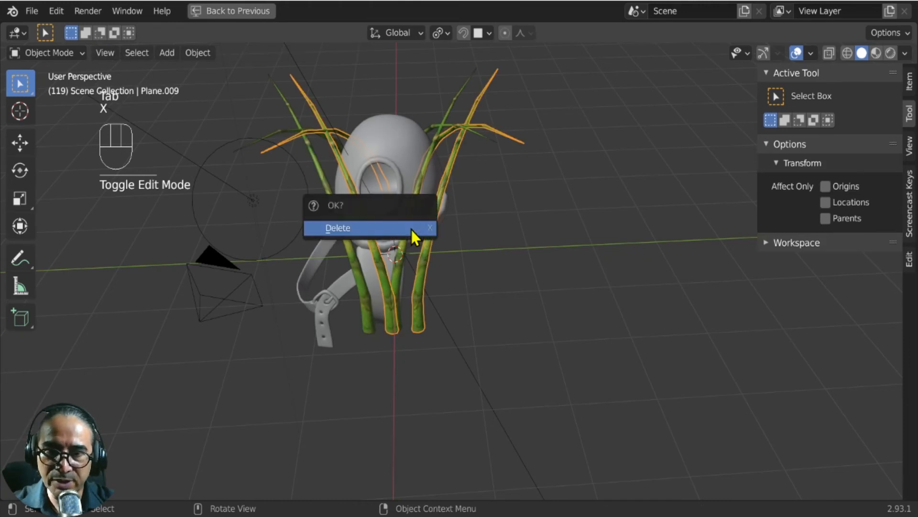
left_click(411, 229)
- Delete the extra copy of the bamboo poles and select the remaining original set
left_click(346, 239)
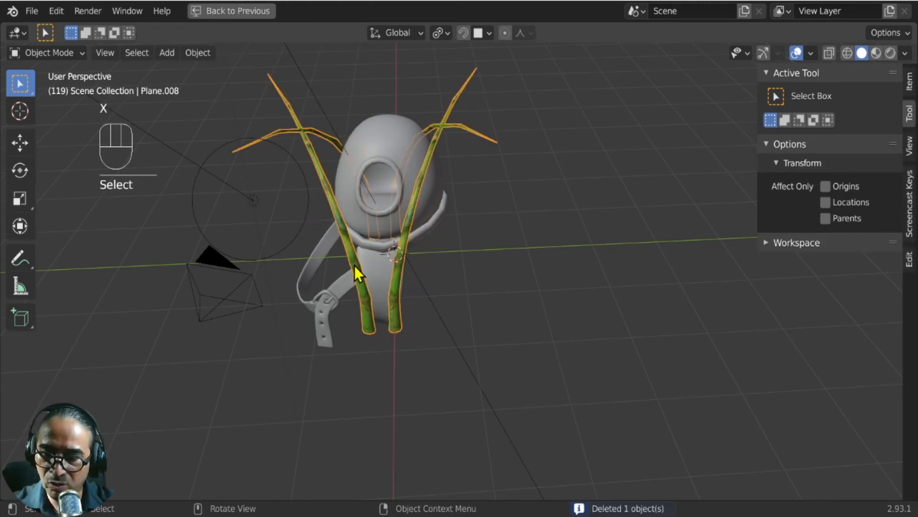
key("ctrl+d")
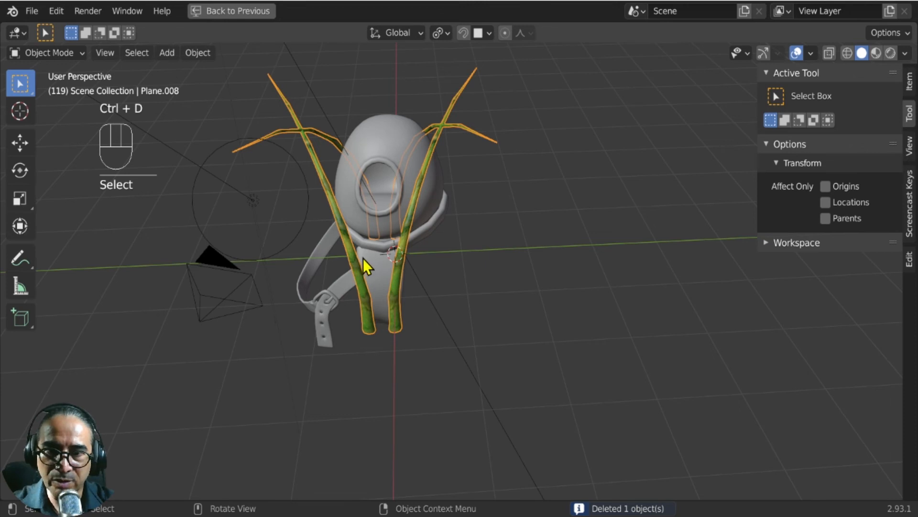
key("g")
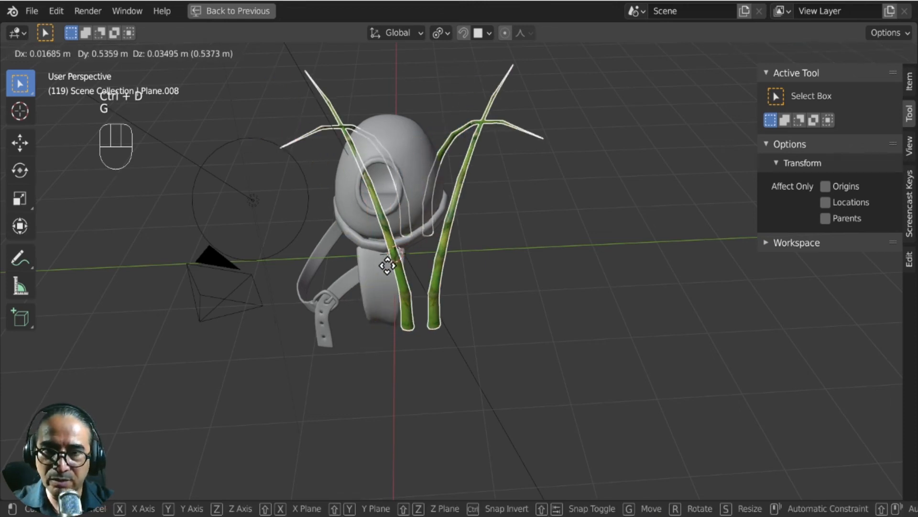
right_click(375, 262)
mouse_move(374, 287)
middle_mouse_down()
mouse_move(375, 298)
mouse_move(379, 284)
middle_mouse_up()
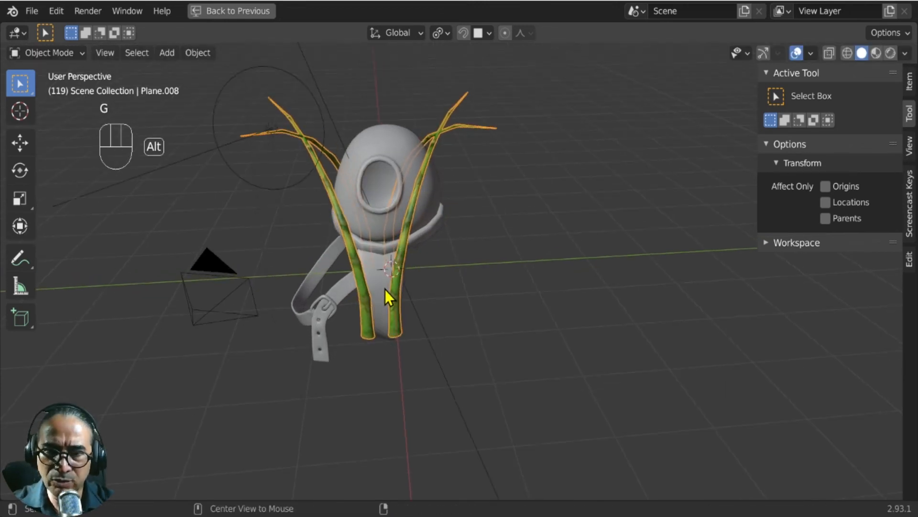
- Make a linked duplicate of the bamboo poles and move it about 0.2 m along global Y
key("alt+d")
right_click(416, 281)
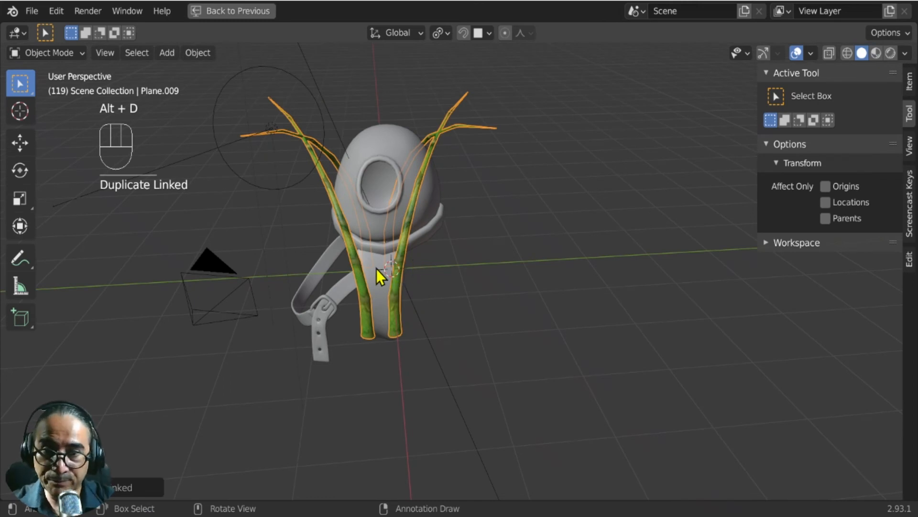
key("g")
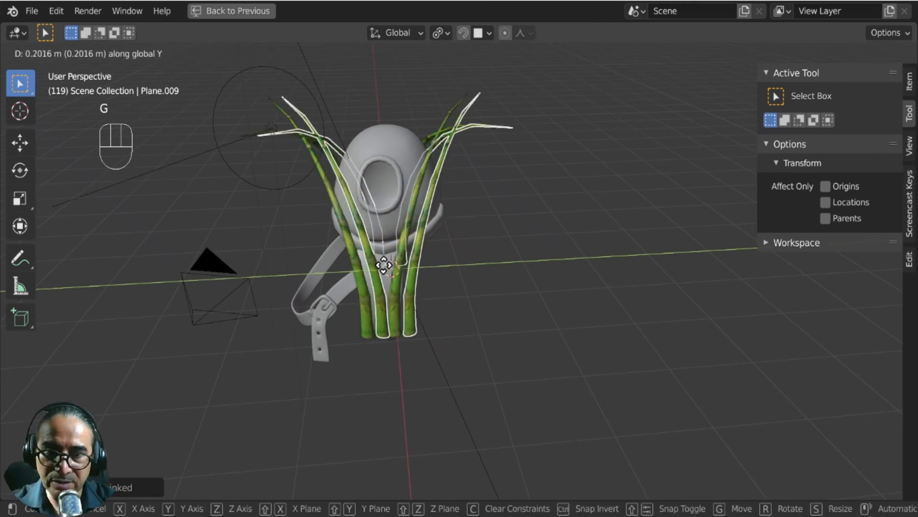
left_click(392, 290)
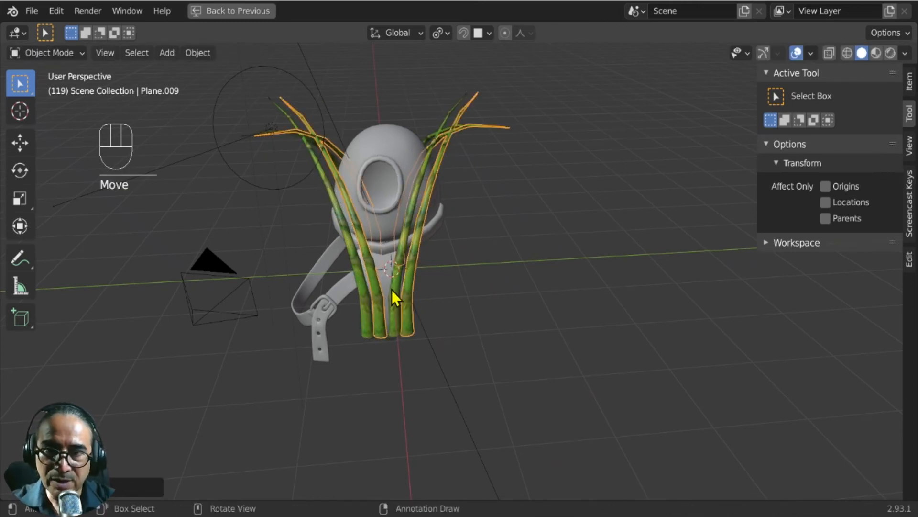
- Try moving the linked duplicate's mesh in Edit Mode with proportional editing, and return to Object Mode
key("Tab")
key("g")
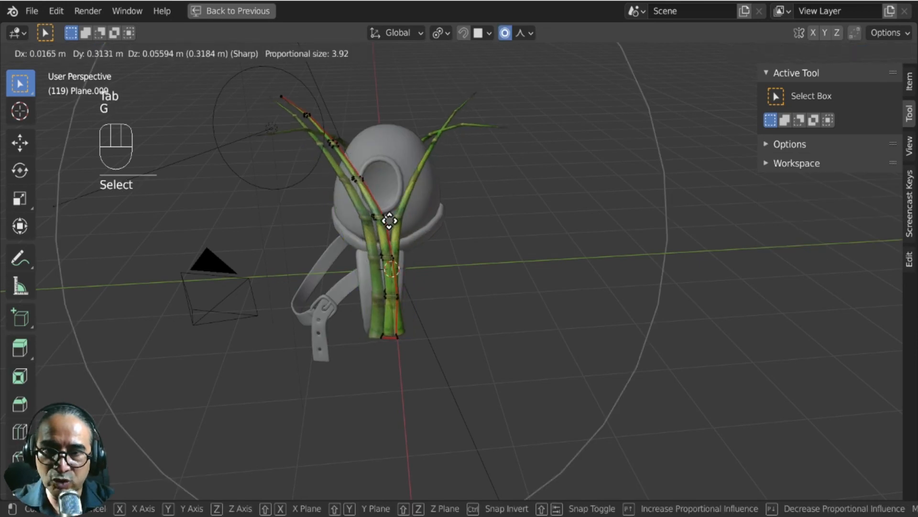
left_click(361, 224)
scroll(356, 267, "up", 2)
scroll(356, 268, "down", 3)
key("Tab")
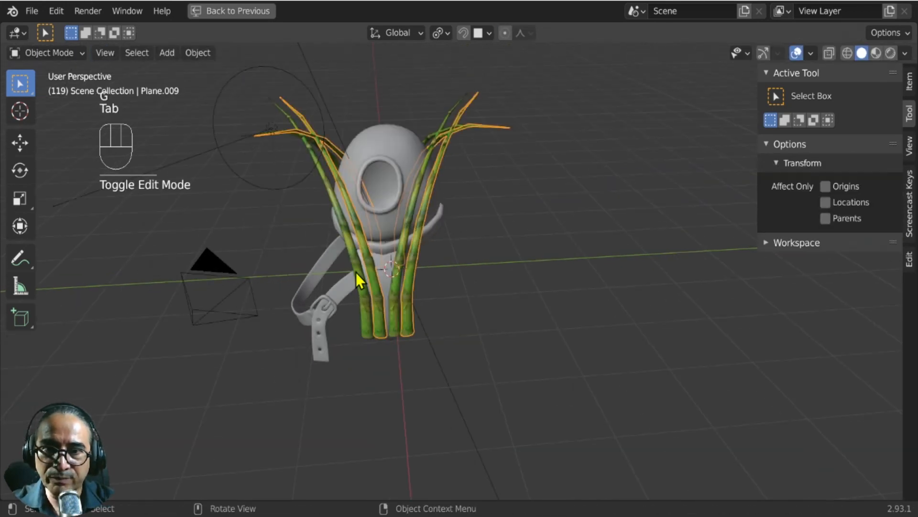
- Scale down the linked duplicate of the bamboo poles in the right side view
middle_click_drag(355, 272, 515, 286)
key("KP_3")
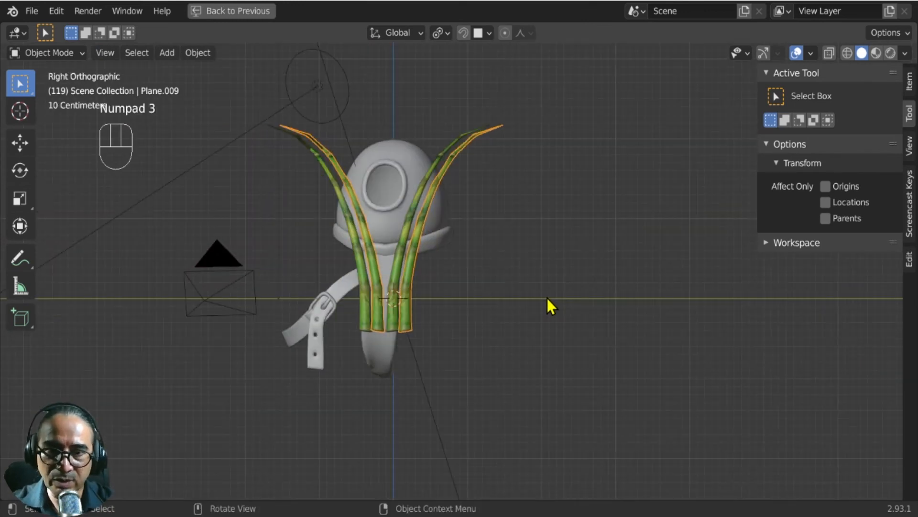
key("s")
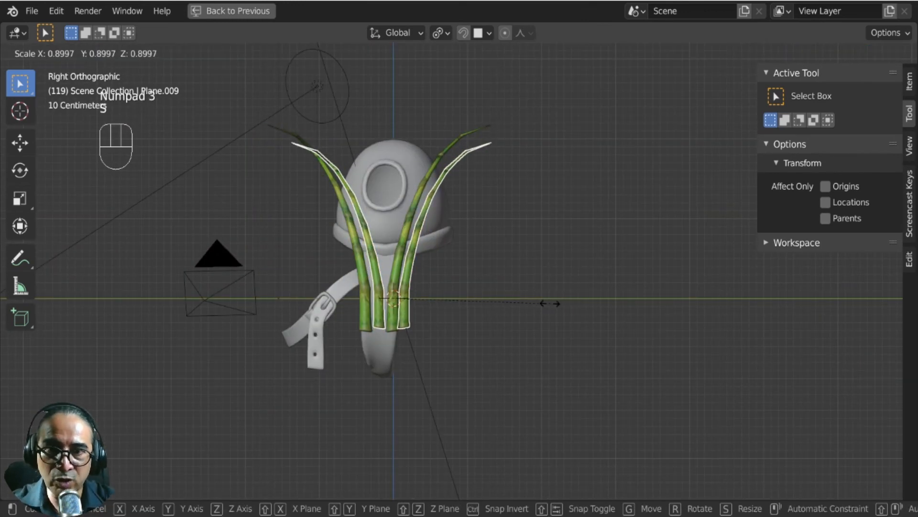
left_click(519, 302)
middle_click_drag(467, 319, 499, 353)
- Select the linked duplicate's whole mesh in Edit Mode and move it outward along X toward the side strap
key("Tab")
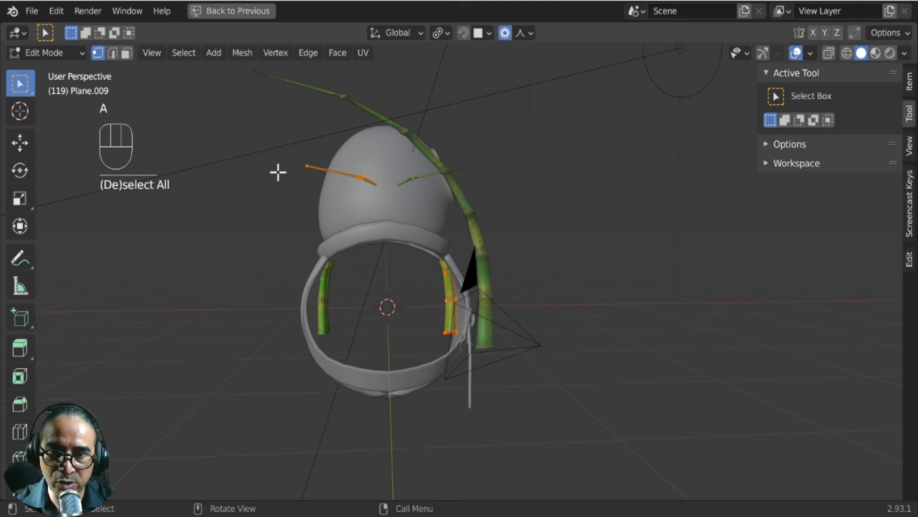
key("g")
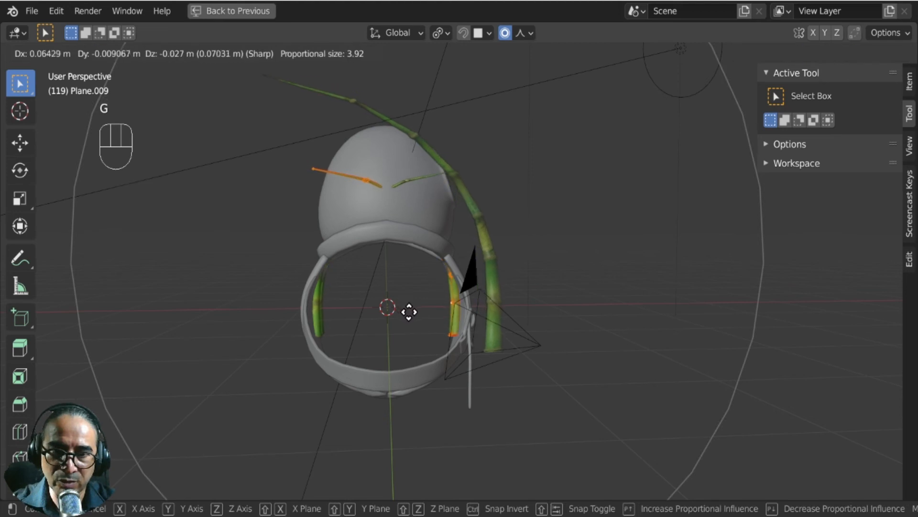
left_click(431, 310)
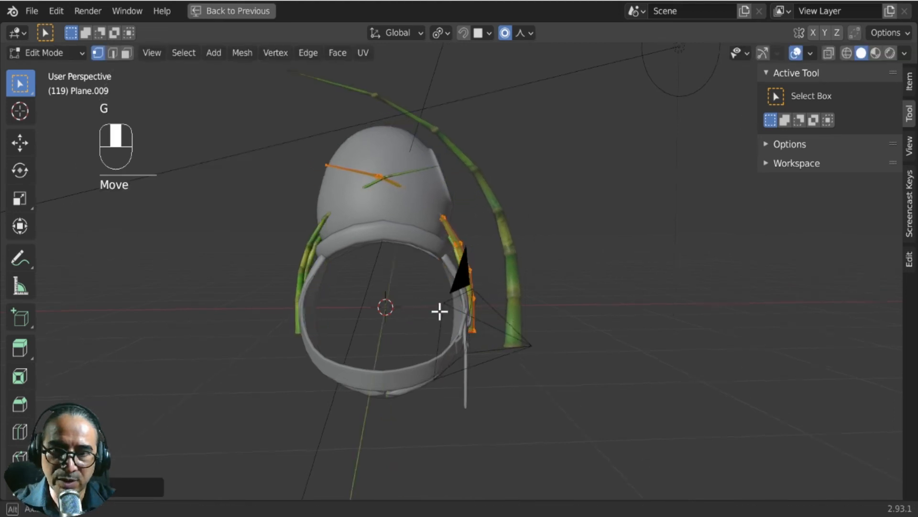
middle_click_drag(439, 312, 287, 326)
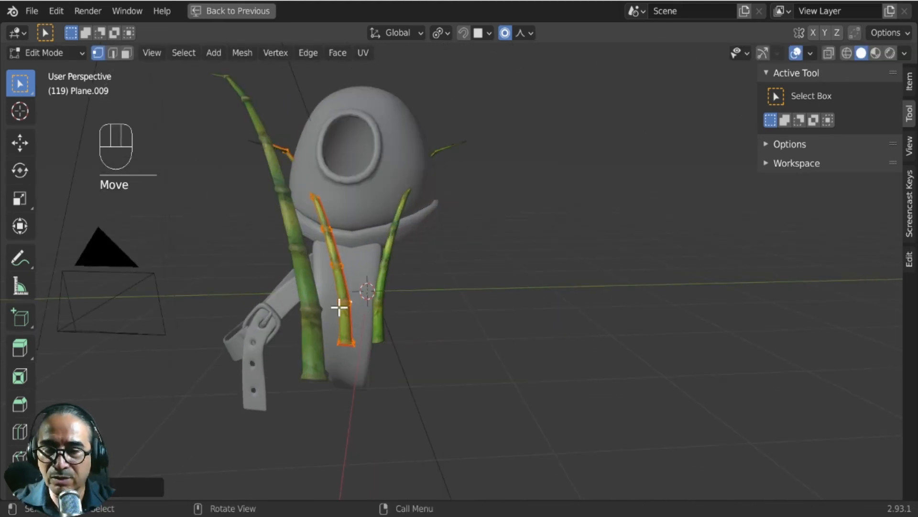
key("Tab")
- Try deleting the linked duplicate in Object Mode, and undo back to editing its mesh
middle_click_drag(340, 268, 404, 322)
scroll(404, 323, "up", 4)
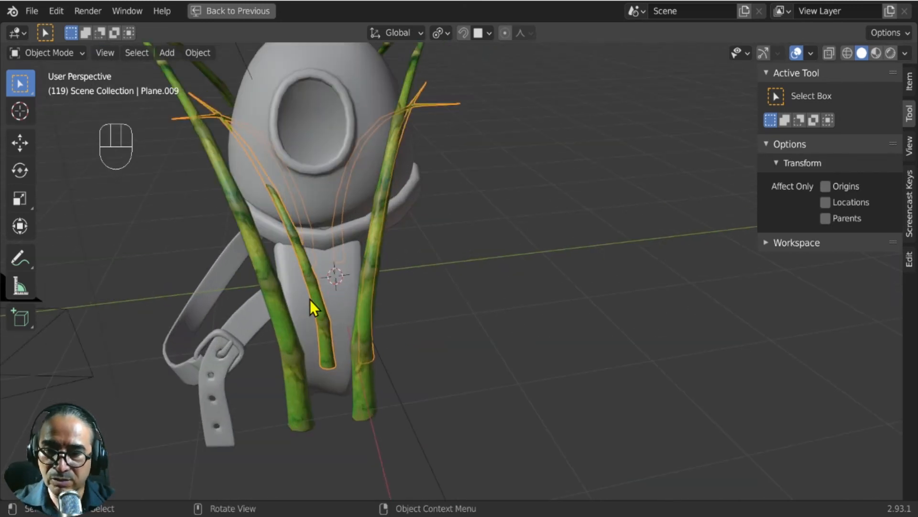
key("x")
left_click(309, 299)
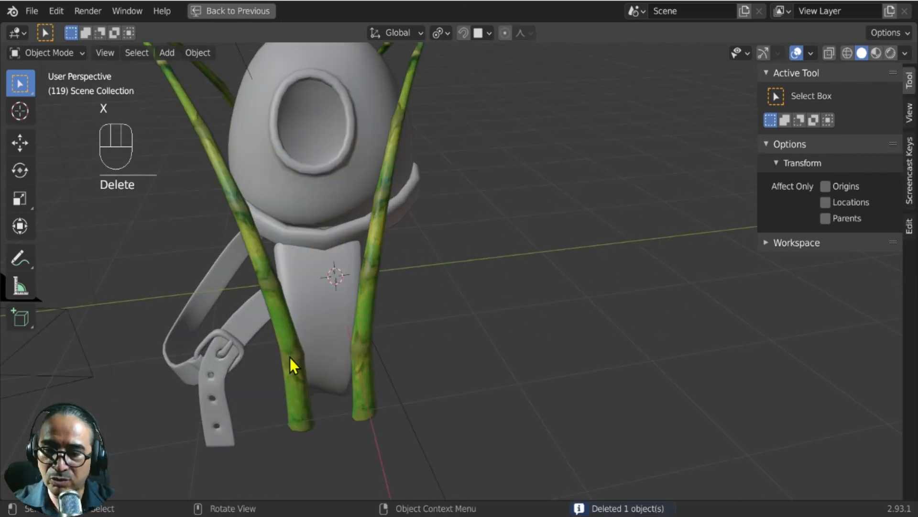
key("ctrl+z")
key("ctrl+z")
key("ctrl+z")
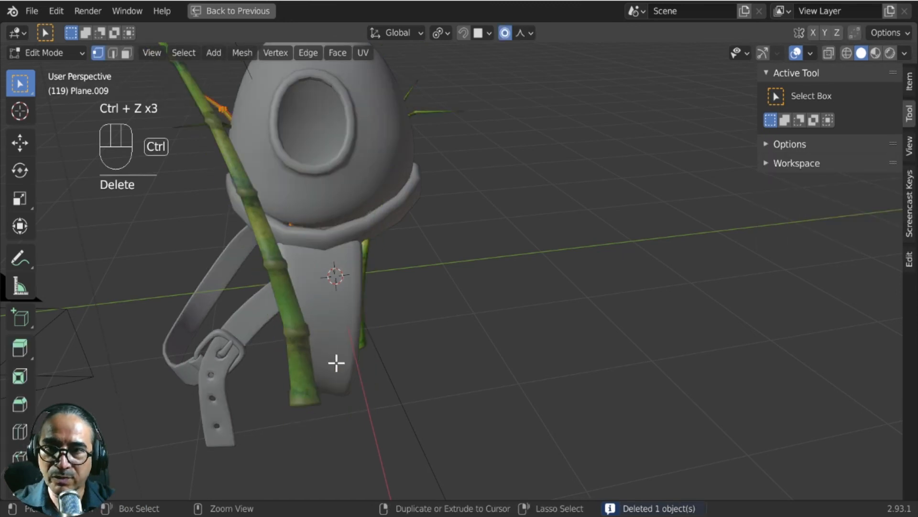
- Try deleting the selected bamboo geometry in Edit Mode, and undo the deletion
scroll(330, 348, "down", 5)
middle_click_drag(322, 333, 410, 310)
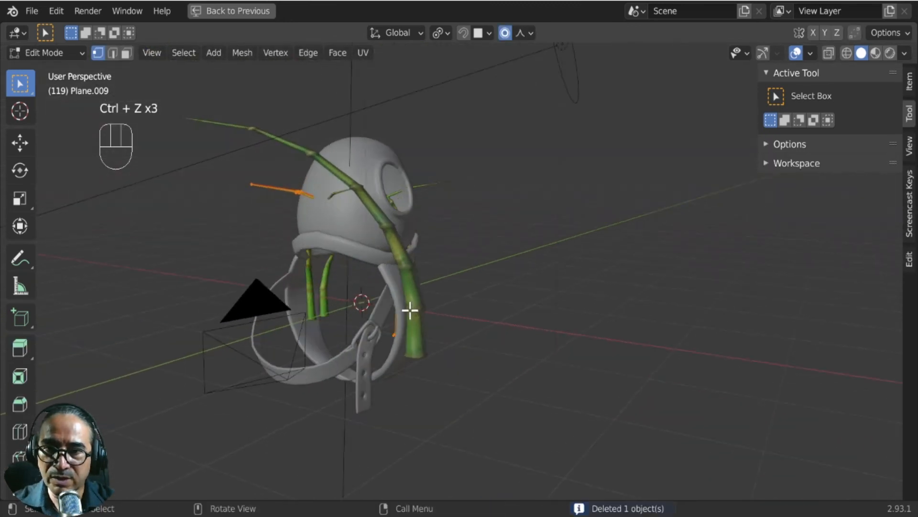
key("x")
left_click(374, 294)
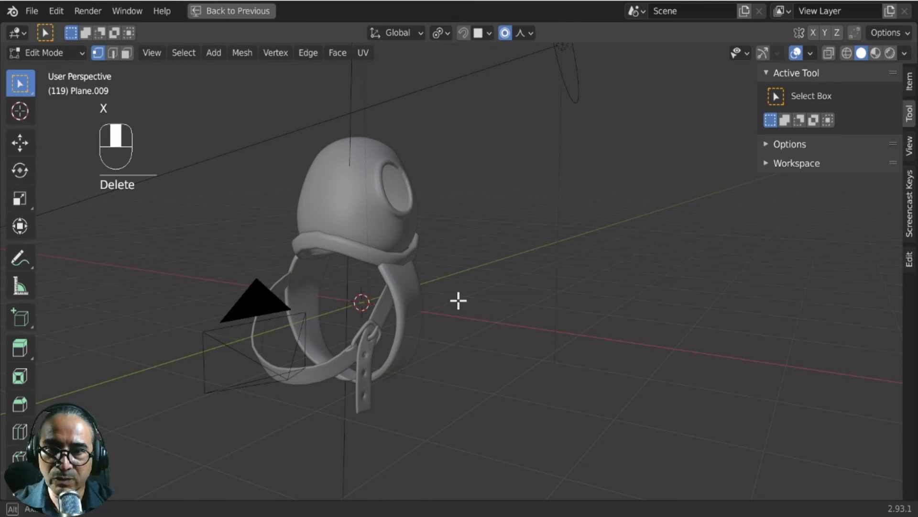
key("ctrl+z")
- Undo the linked duplicate's mesh edits and scaling, and delete the duplicate in Object Mode
middle_click_drag(453, 301, 379, 317)
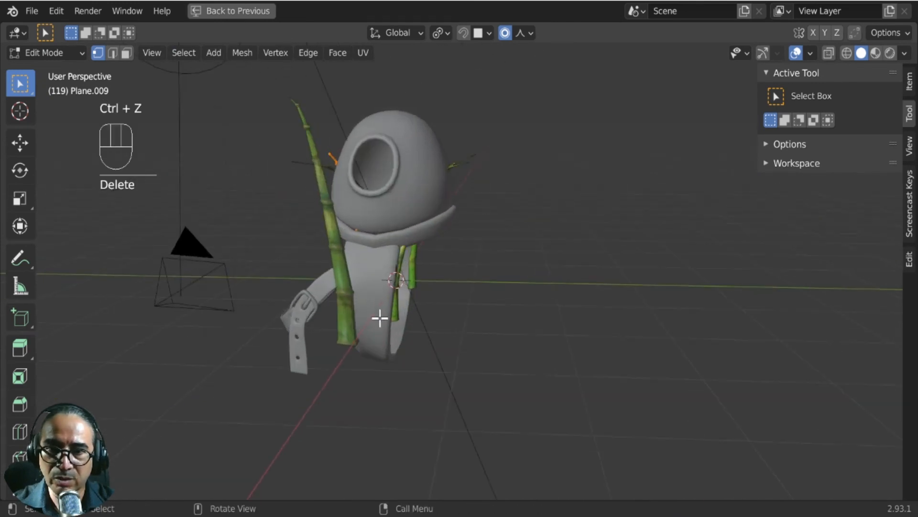
scroll(406, 314, "up", 3)
key("ctrl+z")
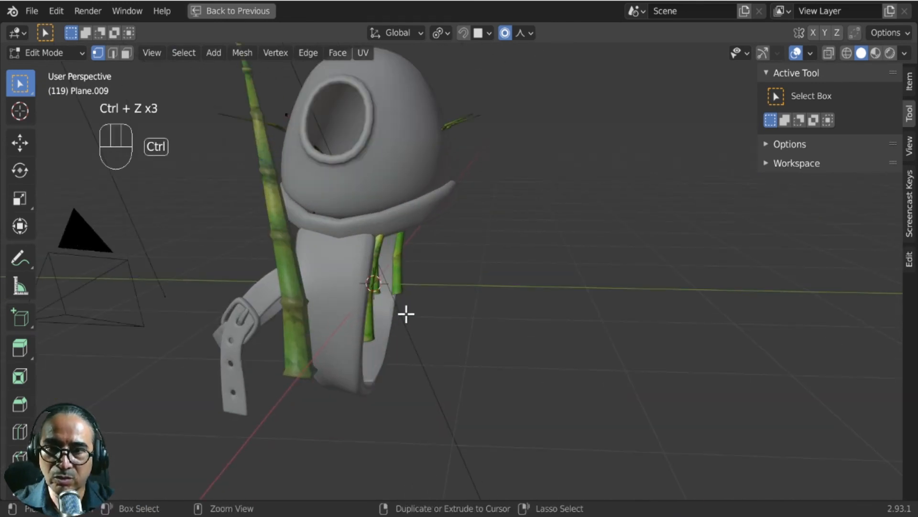
key("ctrl+z")
key("ctrl+z")
middle_click_drag(405, 314, 384, 331)
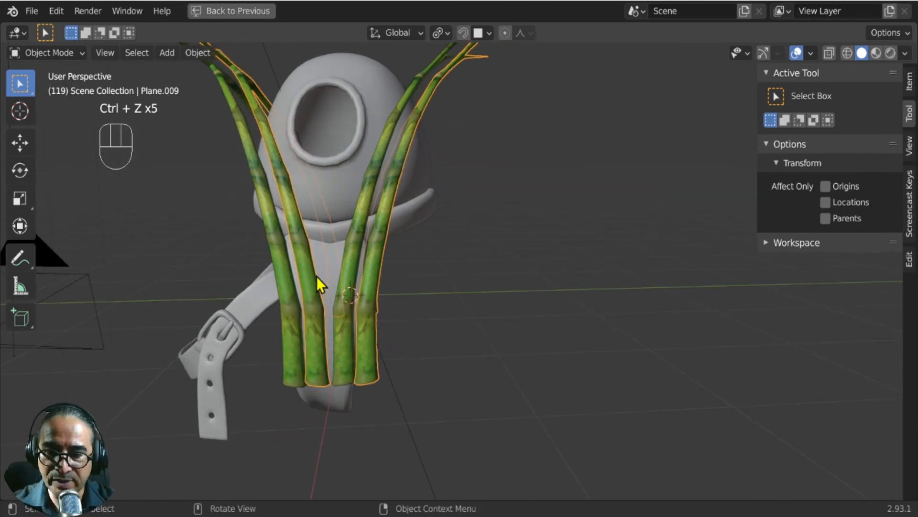
key("x")
left_click(275, 275)
- Make an independent duplicate of the bamboo poles in the same place
scroll(287, 282, "down", 2)
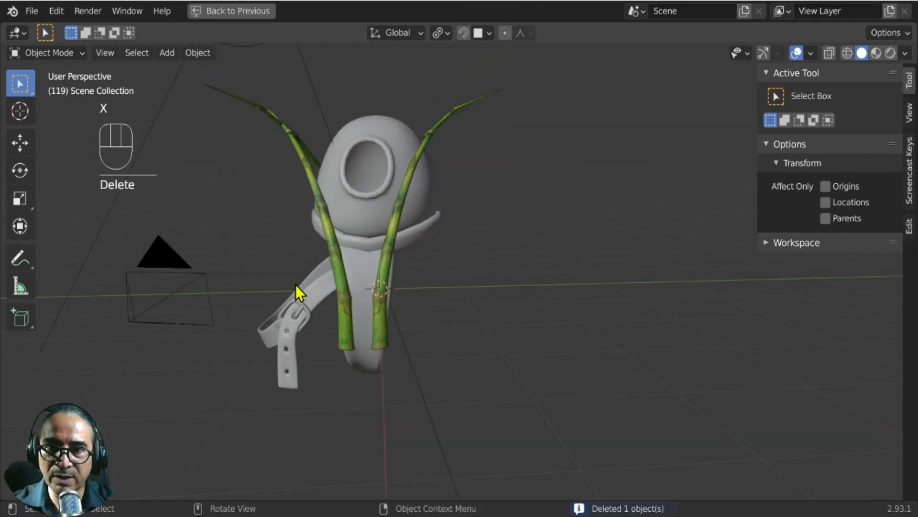
left_click(340, 273)
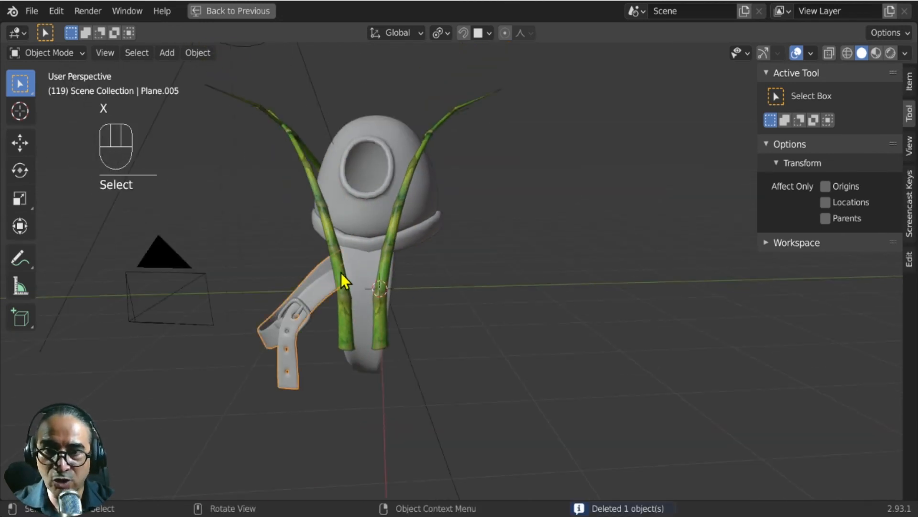
key("shift+d")
right_click(352, 321)
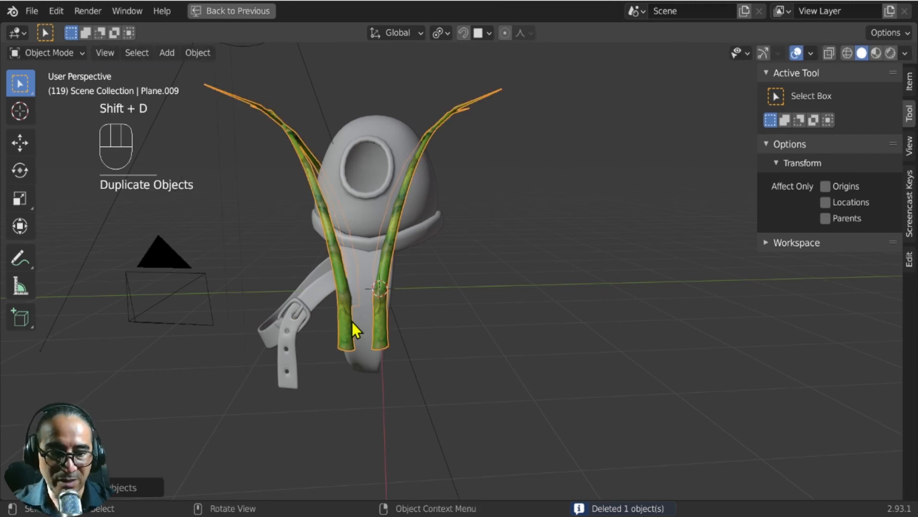
- In the right side view, rotate the duplicate's whole mesh in Edit Mode by about -11° and scale it down
key("KP_3")
key("Tab")
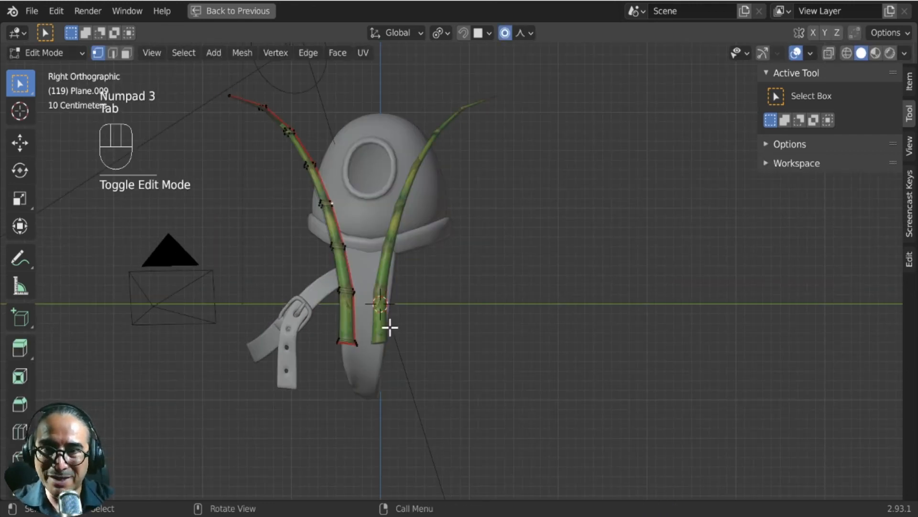
key("a")
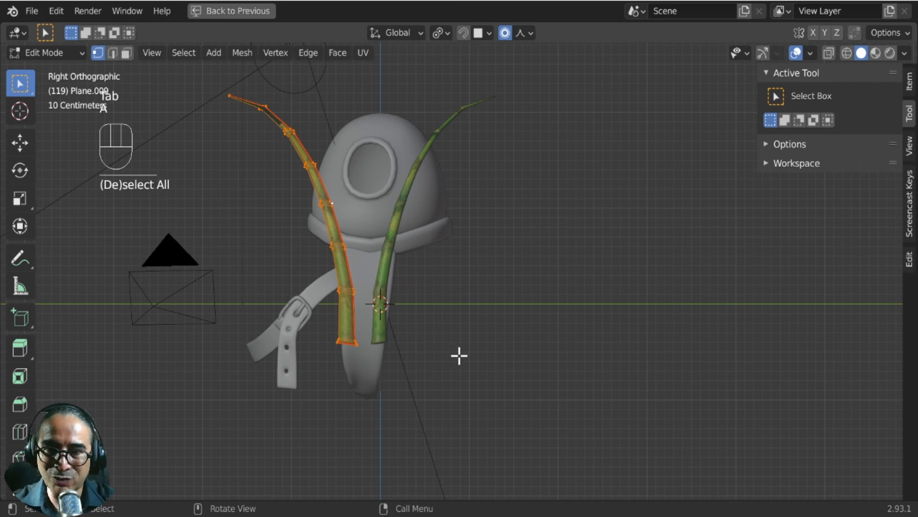
key("r")
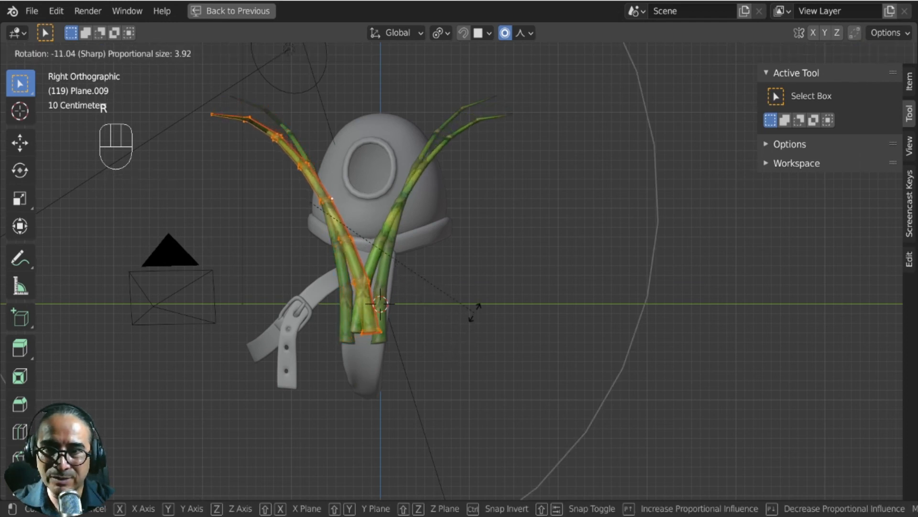
left_click(475, 311)
key("s")
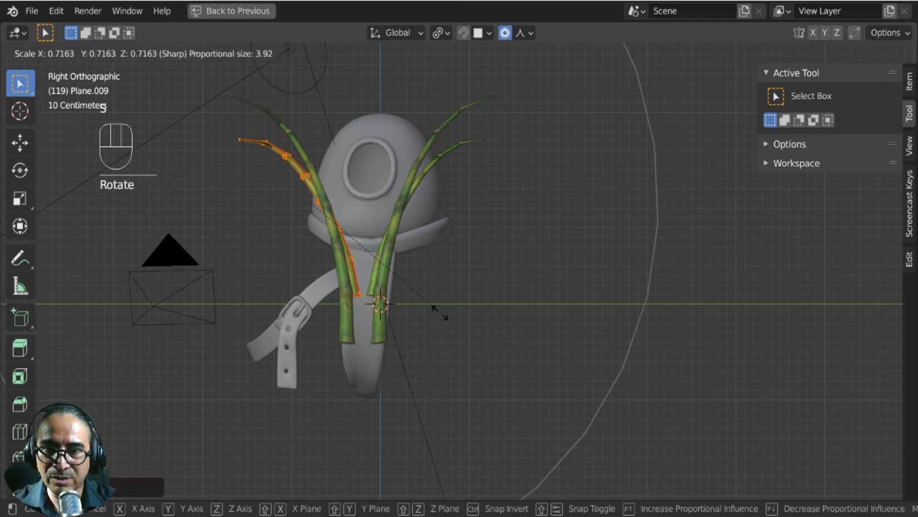
left_click(412, 287)
- Move the smaller bamboo about 0.09 m toward negative Y and slightly down, and rotate it slightly beside the larger pole
key("g")
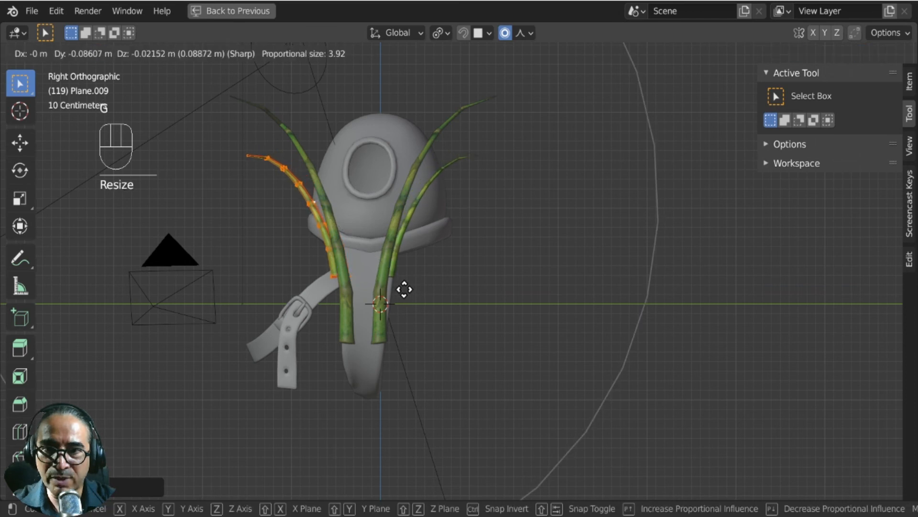
left_click(406, 289)
key("r")
left_click(287, 300)
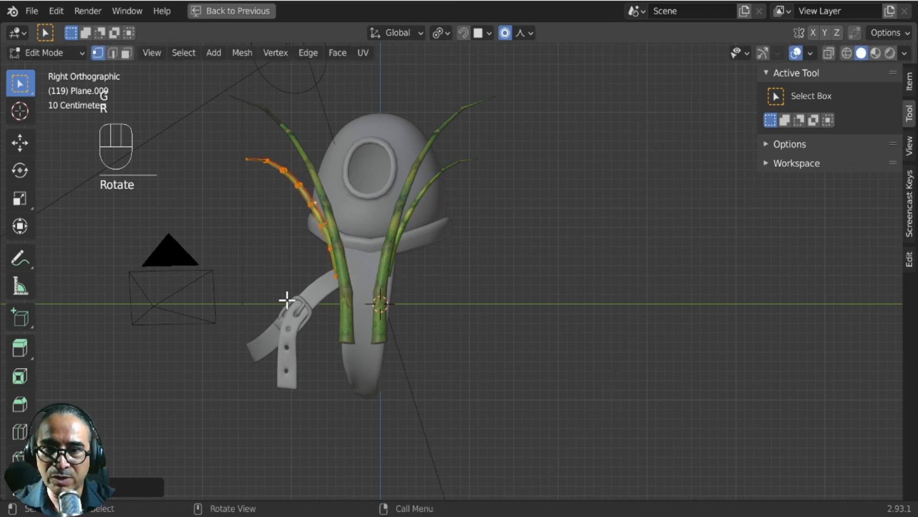
- In the front view, rotate the smaller bamboo so its base tilts outward, and move it against the strap
key("KP_1")
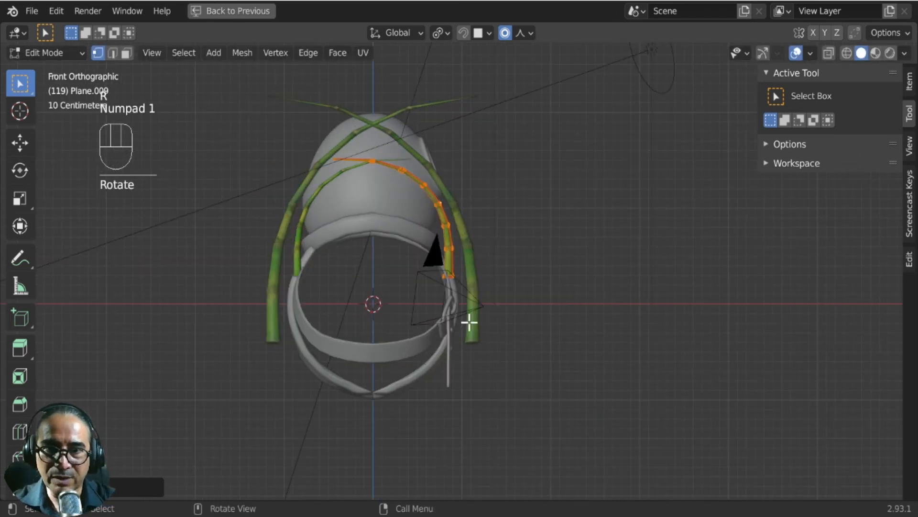
key("r")
left_click(537, 258)
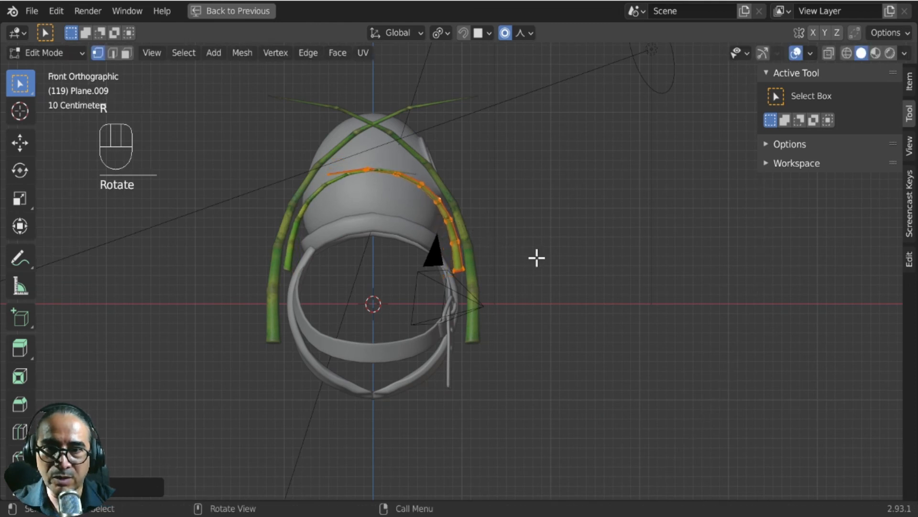
key("g")
left_click(525, 263)
scroll(366, 179, "up", 2)
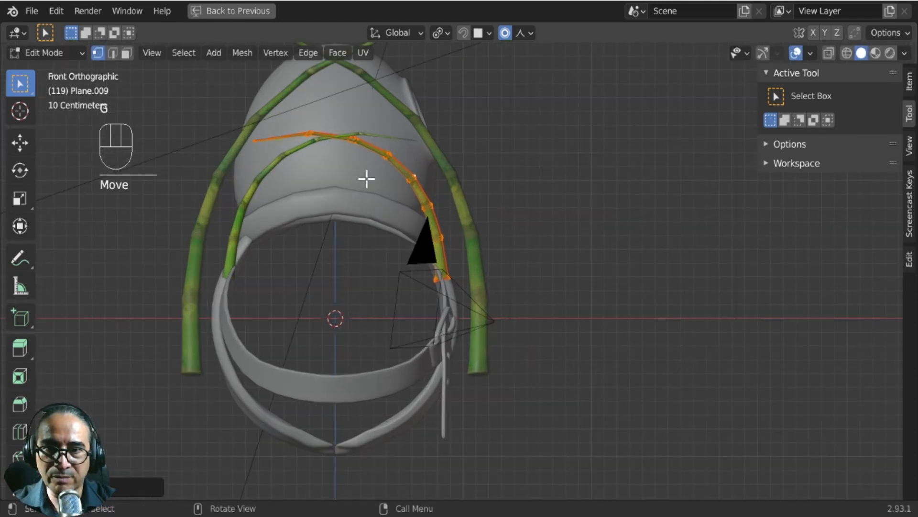
- In the top view, rotate the smaller bamboo's mesh slightly and move it toward positive Y, closer to the helmet
middle_click_drag(488, 258, 311, 258)
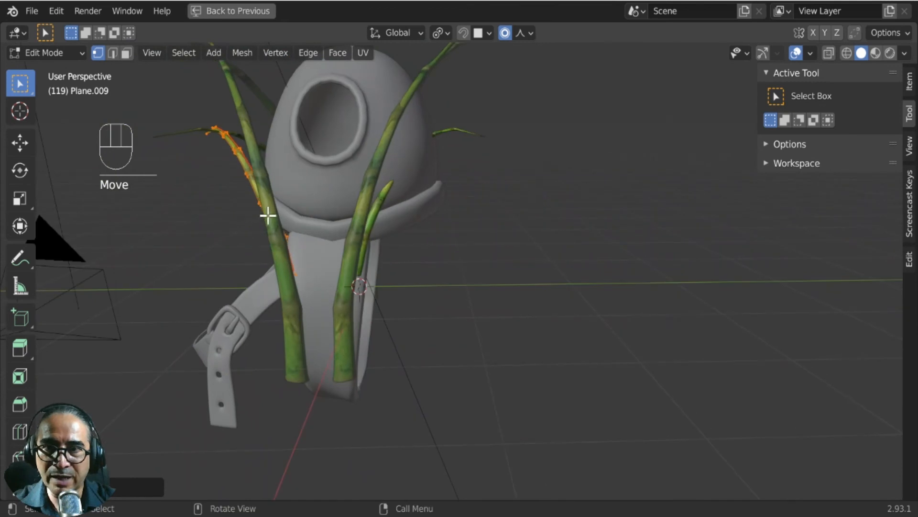
middle_click_drag(267, 213, 337, 287)
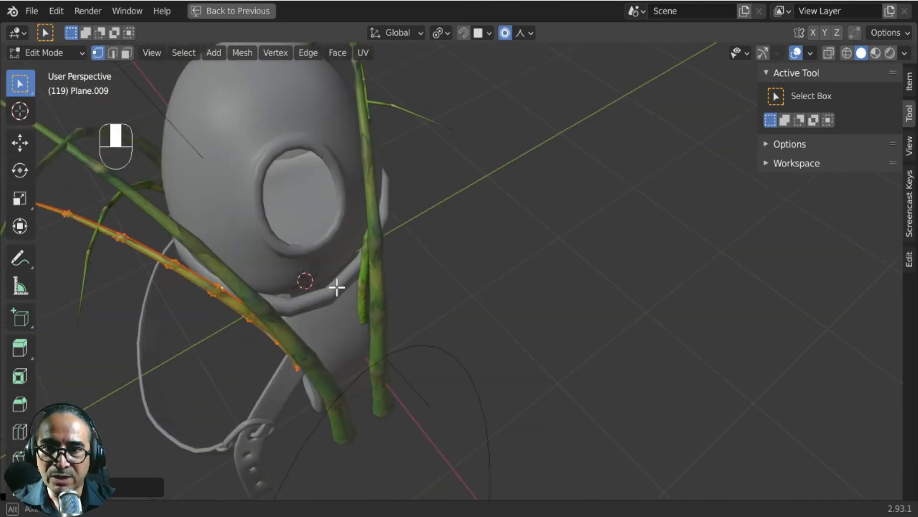
key("KP_7")
middle_click_drag(363, 347, 660, 195, "shift")
key("r")
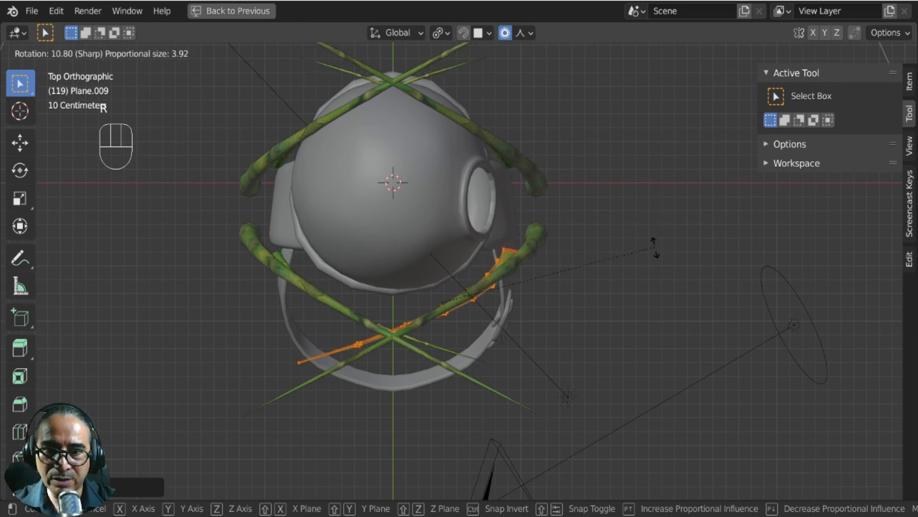
left_click(648, 267)
key("g")
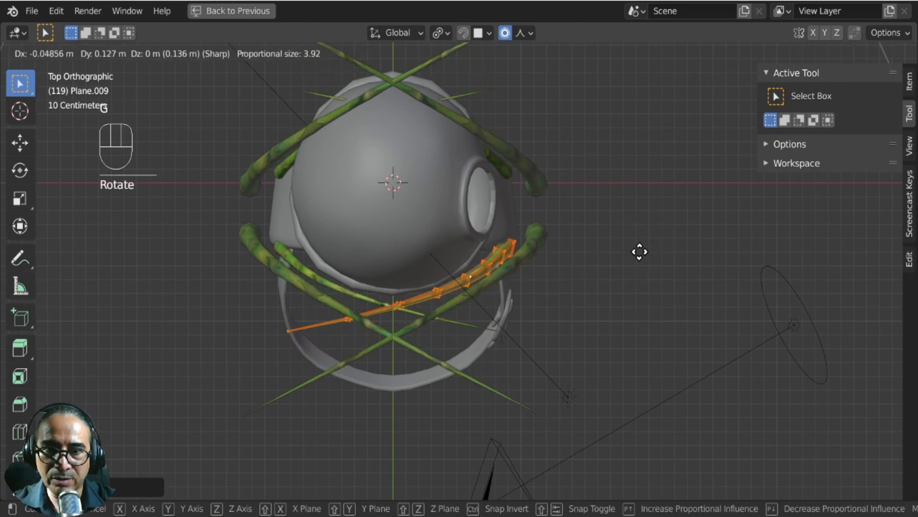
left_click(637, 247)
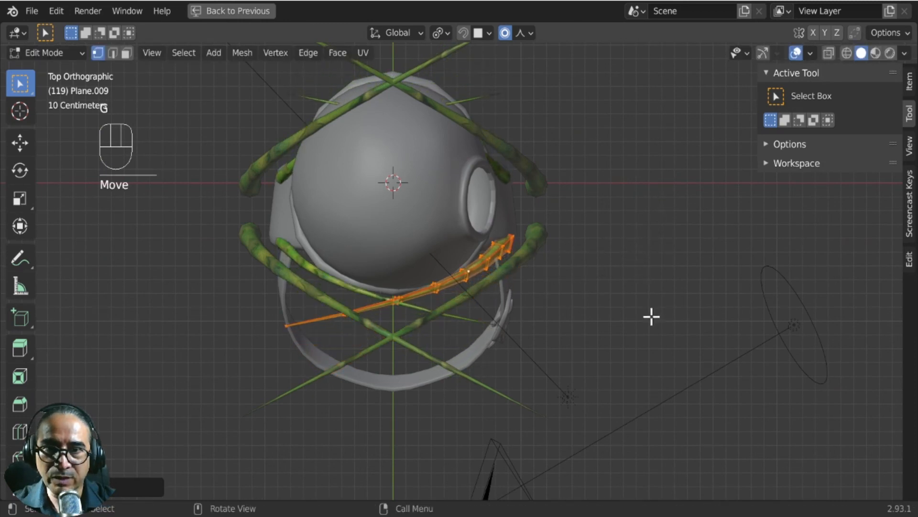
- Move the smaller bamboo's mesh slightly toward negative Y in Edit Mode, and its whole object toward positive Y in Object Mode
middle_click_drag(651, 316, 401, 180)
middle_click_drag(385, 232, 512, 254)
key("g")
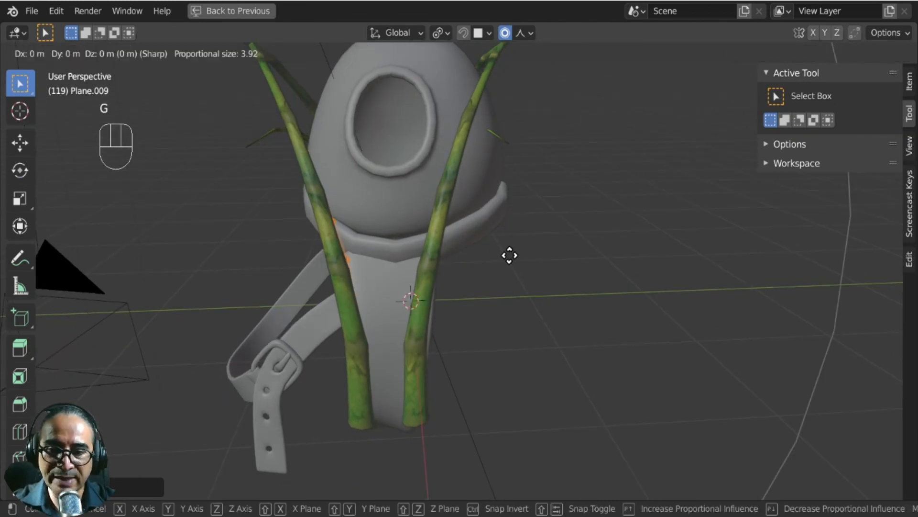
key("y")
left_click(495, 255)
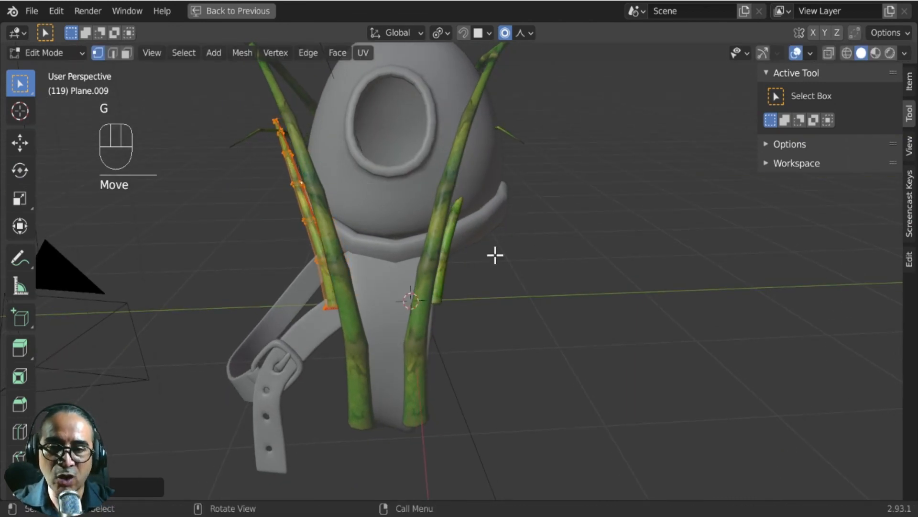
key("Tab")
key("g")
key("y")
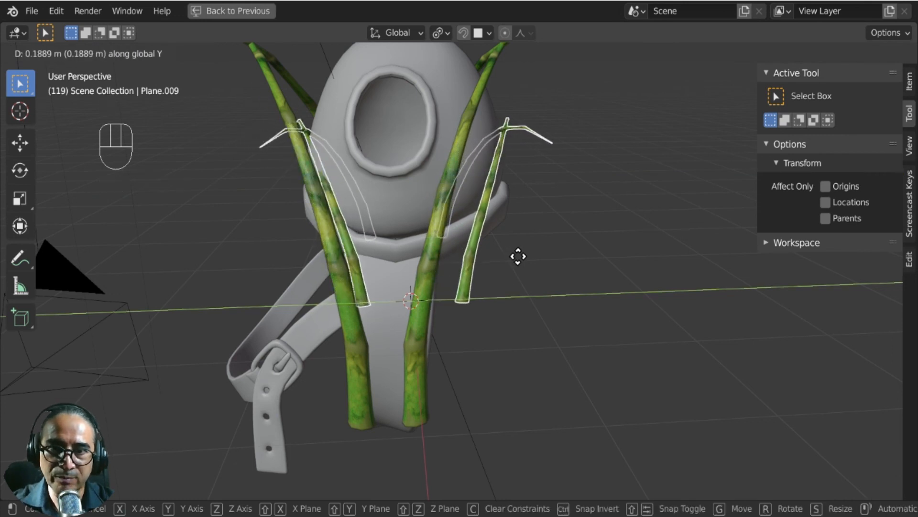
left_click(513, 248)
- Shift the smaller bamboo's mesh slightly toward negative Y in Edit Mode, and the object about 0.02 m the same way in Object Mode
mouse_move(510, 244)
middle_mouse_down()
mouse_move(469, 243)
mouse_move(495, 244)
middle_mouse_up()
key("Tab")
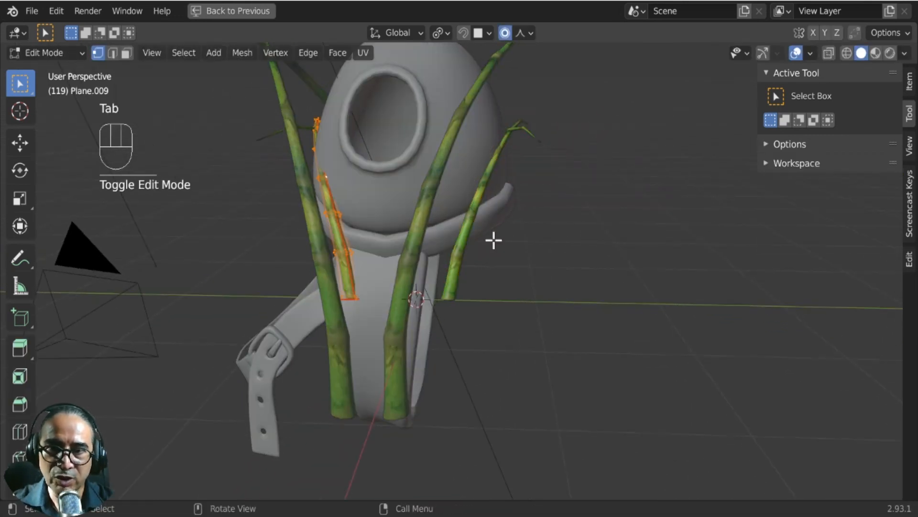
key("g")
key("y")
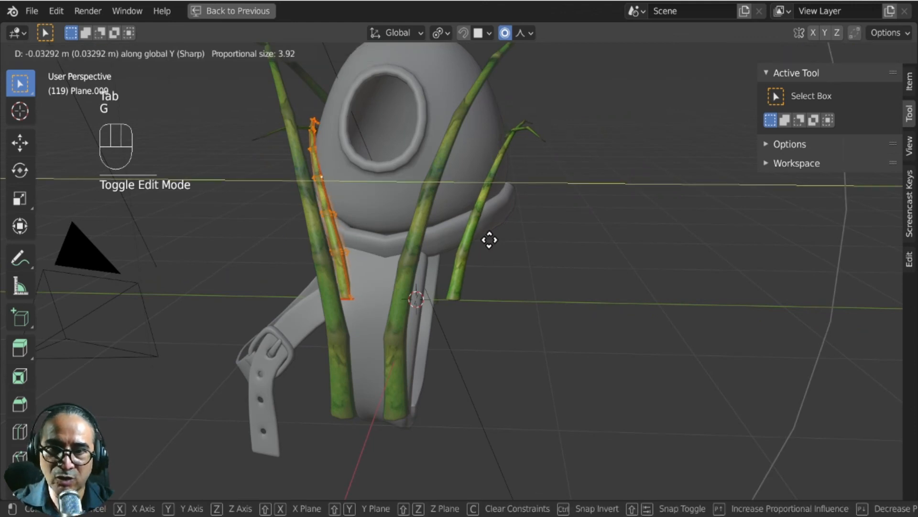
left_click(487, 239)
key("Tab")
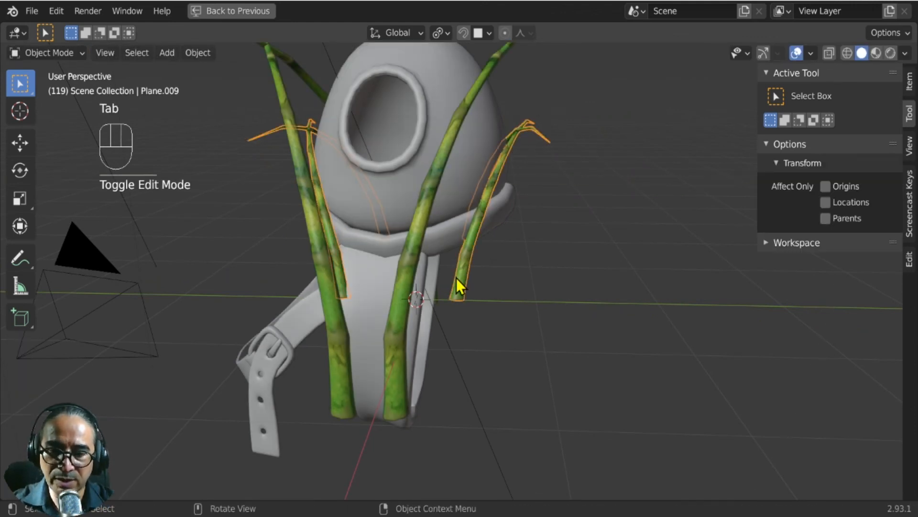
key("g")
key("y")
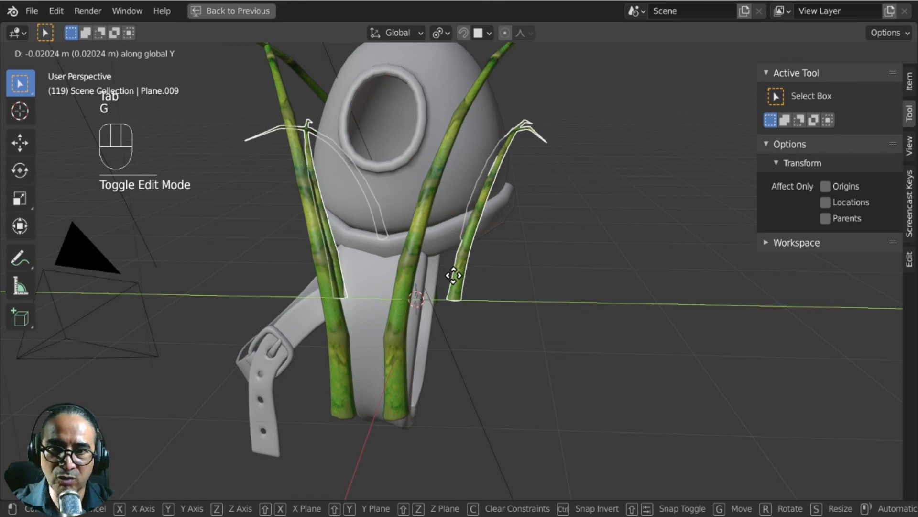
left_click(454, 278)
- Select only the smaller bamboo's base vertices and, in the right side view, move them toward positive Y and slightly down with proportional editing
middle_click_drag(457, 282, 445, 207)
key("Tab")
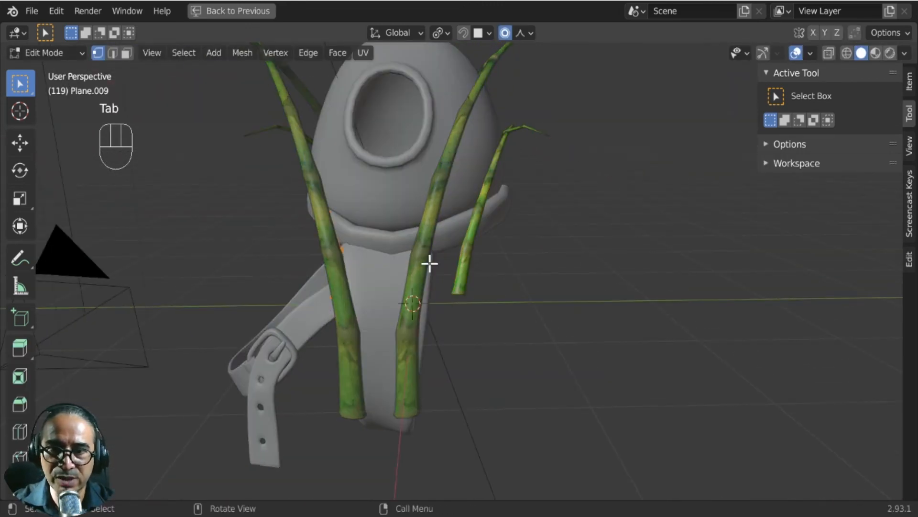
middle_click_drag(429, 263, 452, 264)
left_click(365, 210)
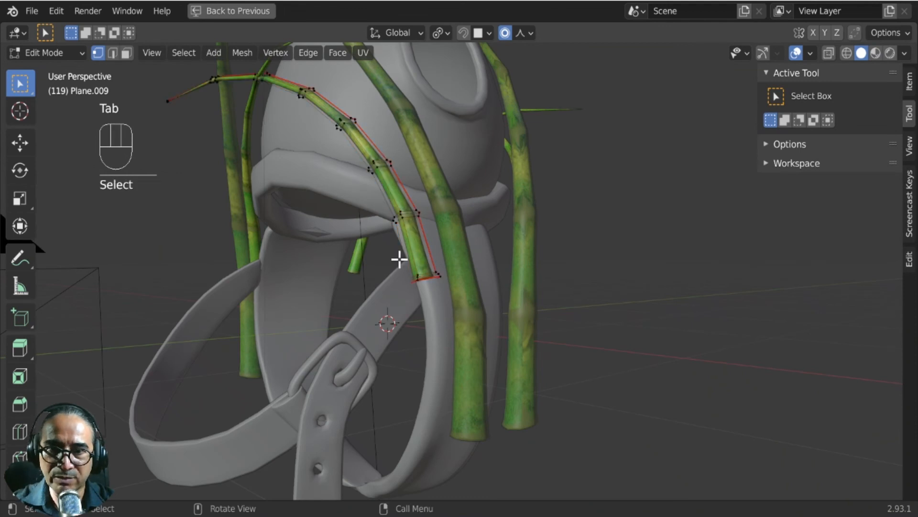
left_click_drag(453, 289, 454, 293)
middle_click_drag(455, 301, 398, 316)
key("KP_3")
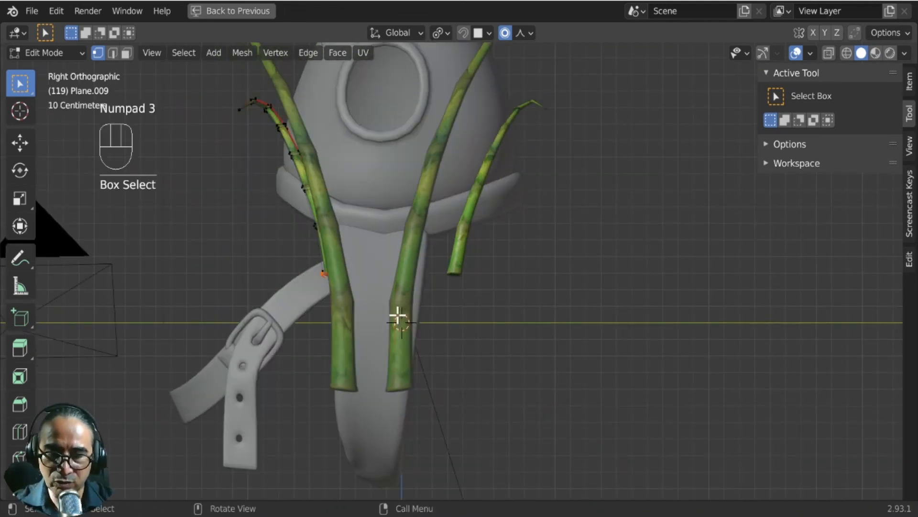
key("g")
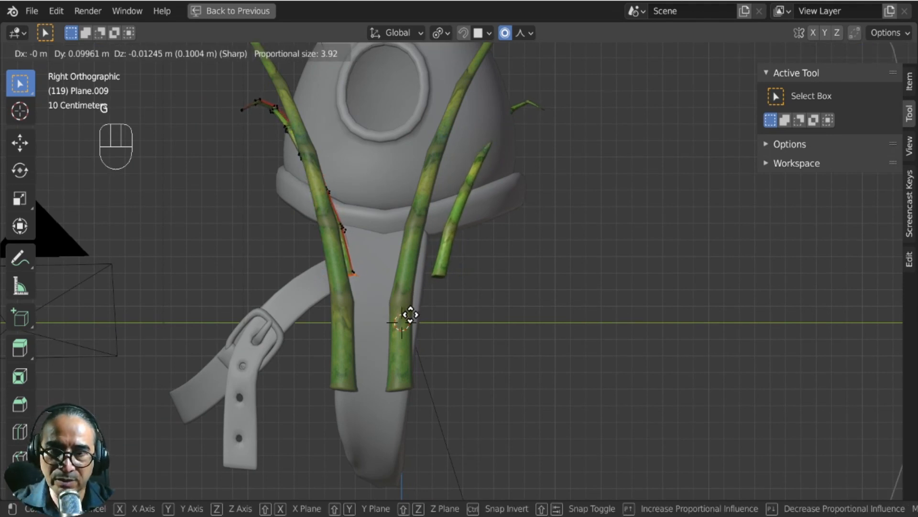
left_click(415, 317)
key("g")
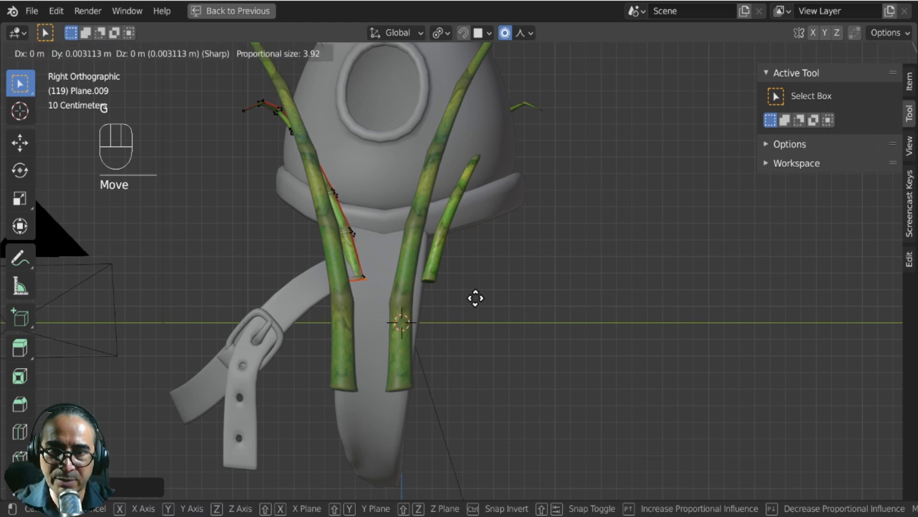
left_click(476, 301)
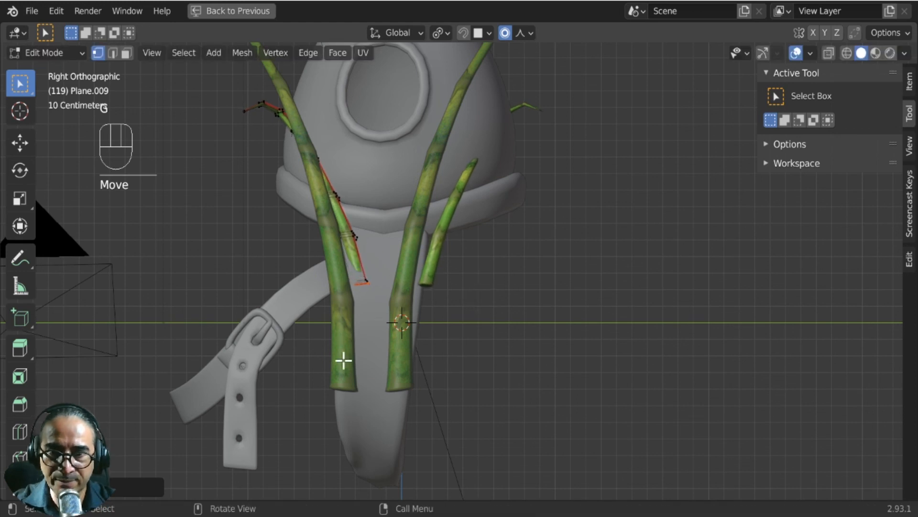
- Select the smaller bamboo's whole mesh, rotate it slightly, and move it about 0.08 m toward negative Y and 0.02 m down
key("Tab")
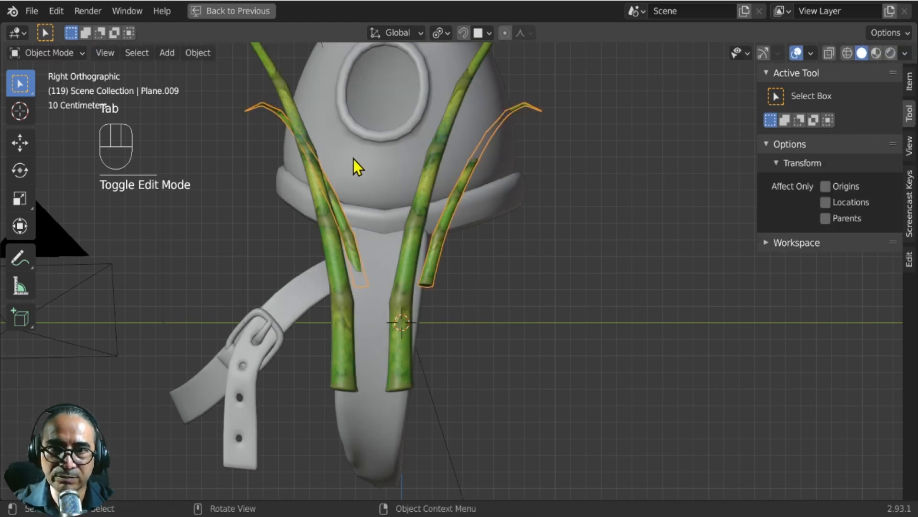
key("Tab")
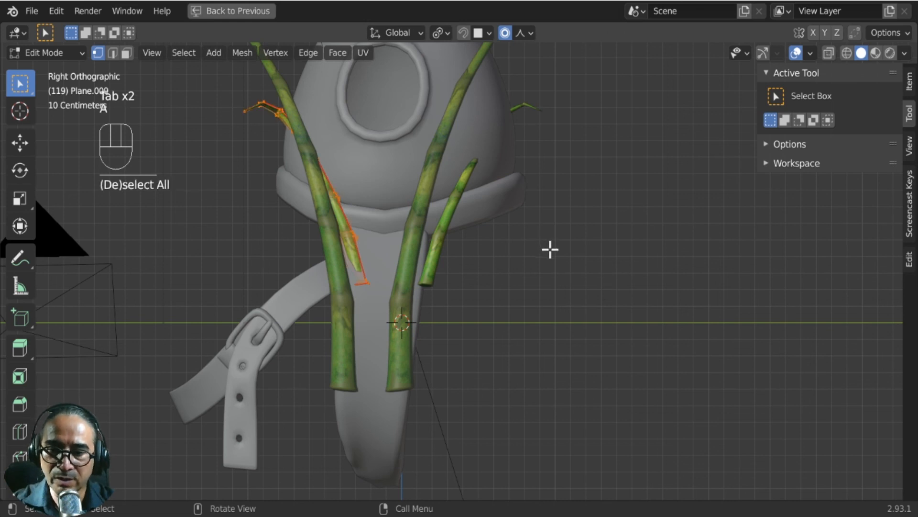
key("r")
left_click(555, 228)
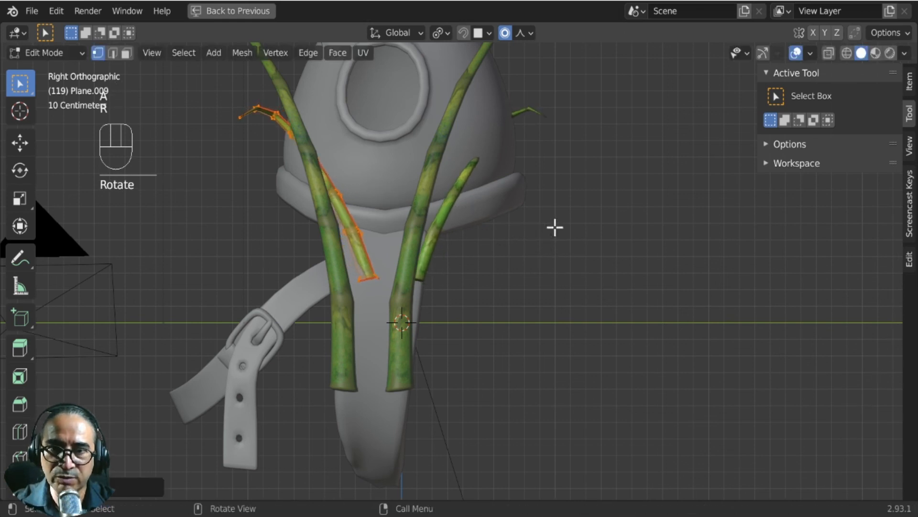
key("g")
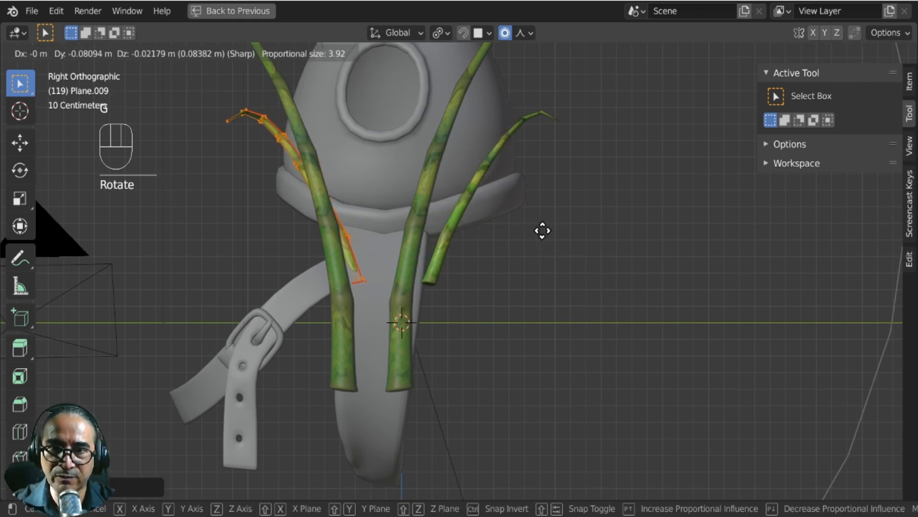
left_click(543, 231)
- Bend the smaller bamboo near its lower joint by moving one vertex toward positive Y with a reduced proportional editing radius
middle_click_drag(487, 222, 511, 230)
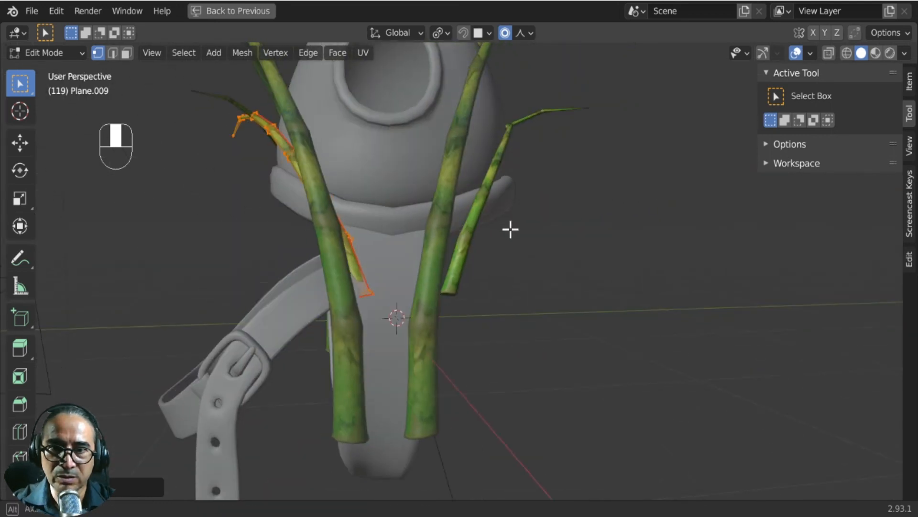
key("Tab")
key("Tab")
left_click(353, 238)
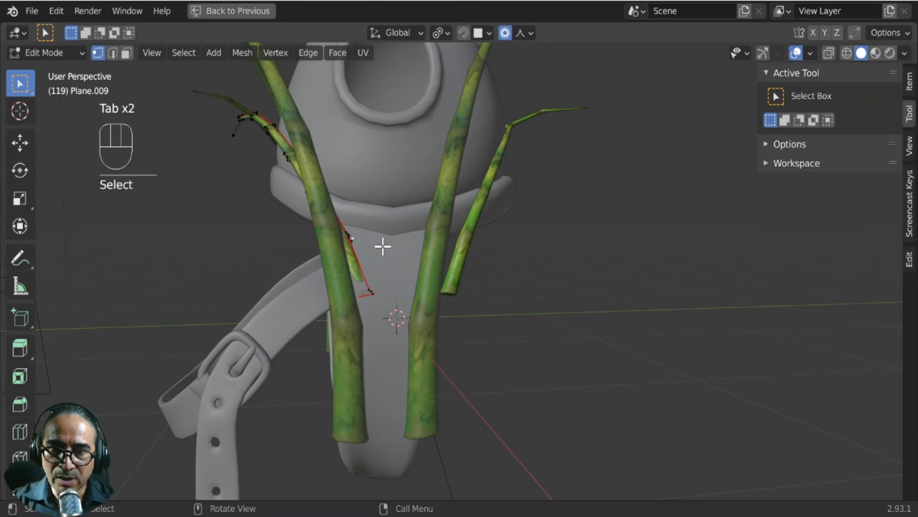
key("g")
scroll(387, 245, "up", 9)
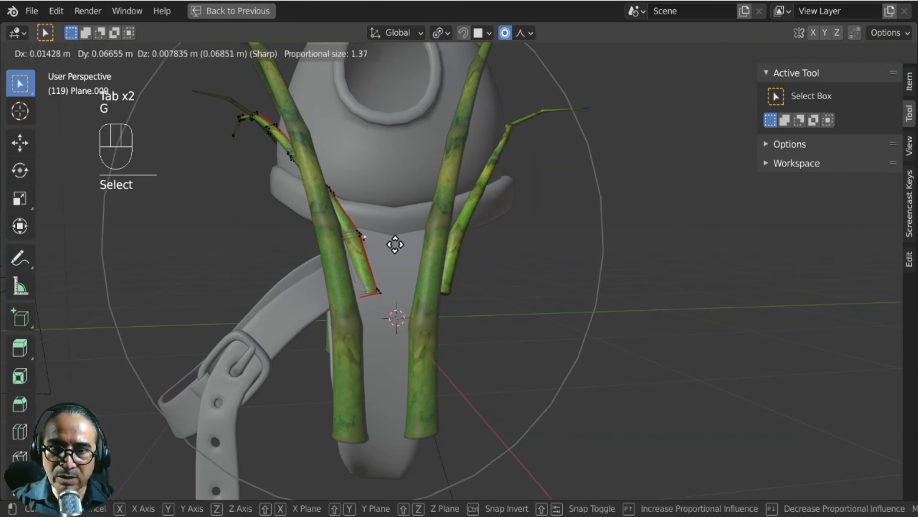
scroll(395, 245, "up", 3)
scroll(396, 245, "down", 3)
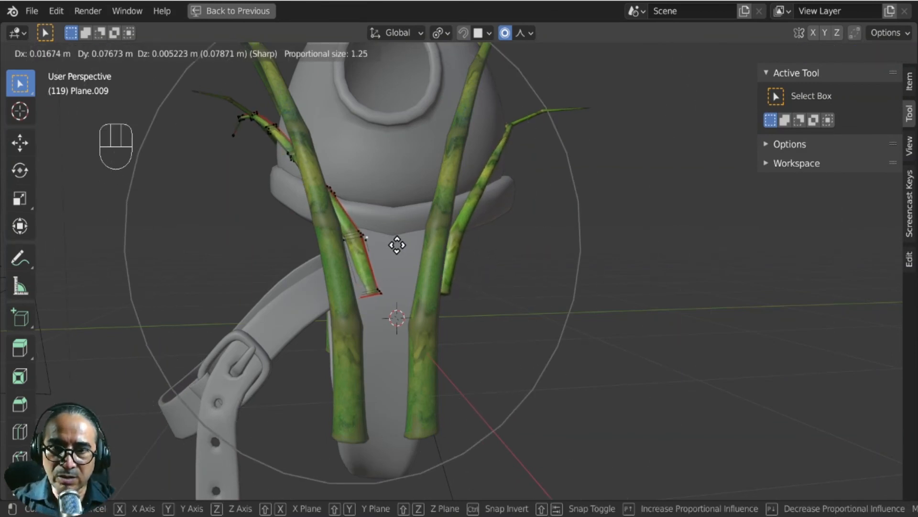
scroll(397, 245, "down", 1)
left_click(437, 228)
- Edit the medium bamboo Plane.008 and move its selected base vertices inward toward the strap with proportional editing
middle_click_drag(436, 228, 307, 271)
key("Tab")
left_click(365, 346)
key("Tab")
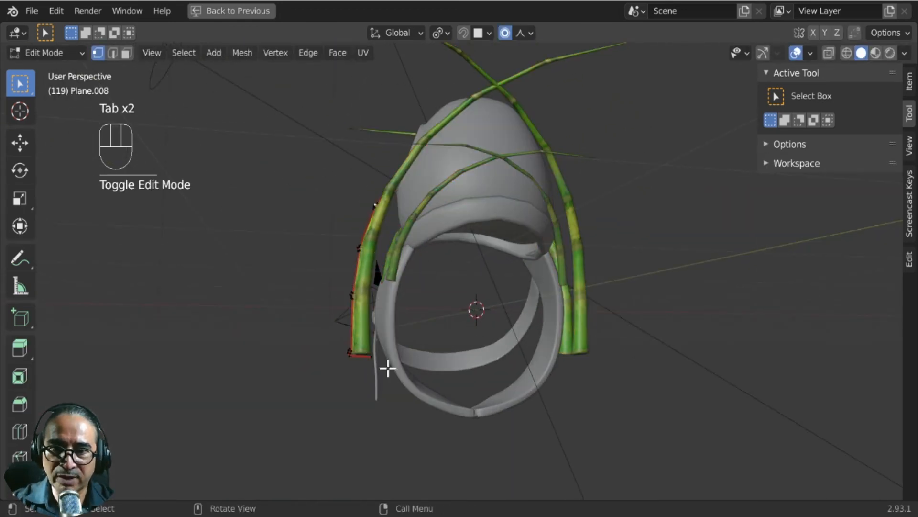
left_click_drag(356, 322, 412, 382)
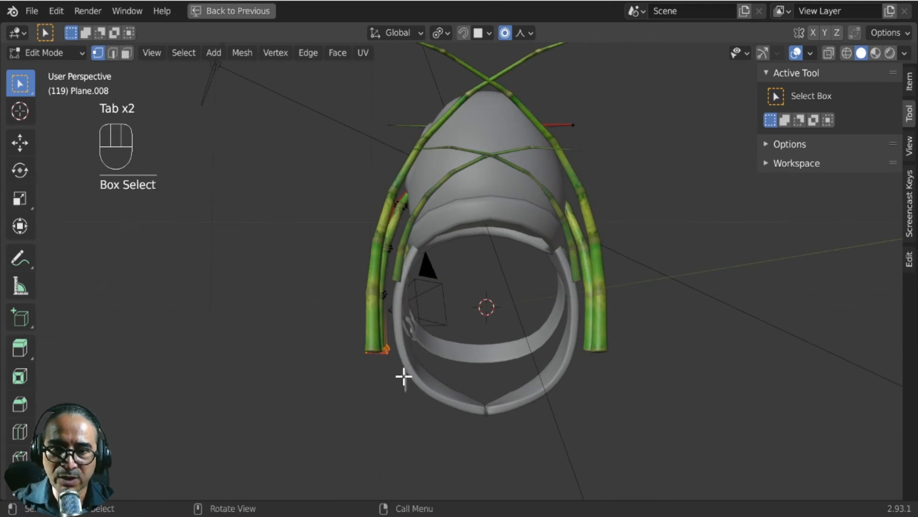
key("g")
scroll(413, 376, "down", 2)
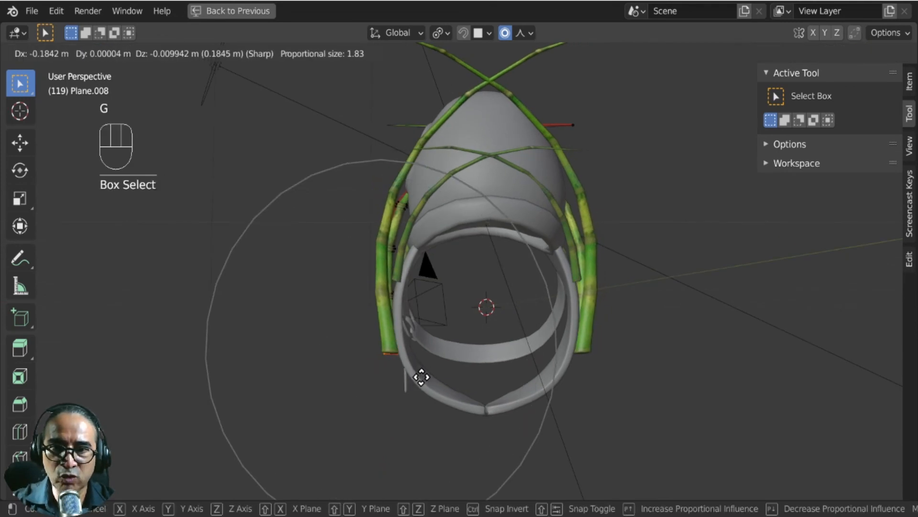
scroll(420, 376, "down", 2)
left_click(416, 345)
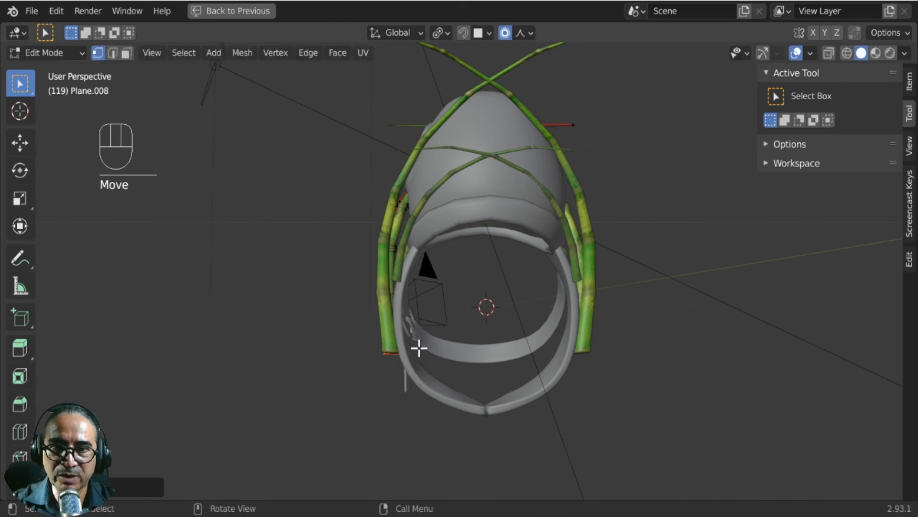
- Return to Object Mode, collapse the View settings and expand the Collections visibility list in the sidebar, keeping the 3D viewport maximized
middle_click_drag(416, 345, 488, 115)
mouse_move(300, 295)
middle_mouse_down()
mouse_move(498, 264)
mouse_move(539, 269)
mouse_move(544, 296)
middle_mouse_up()
key("Tab")
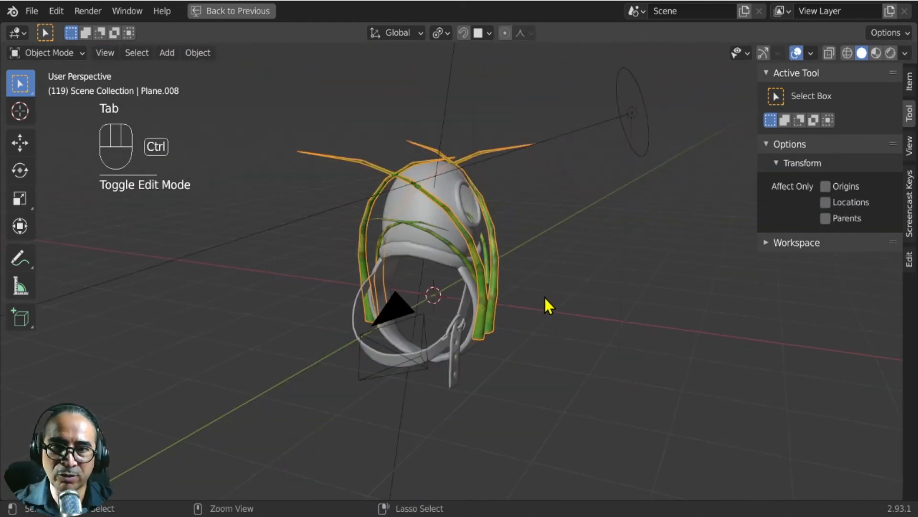
key("ctrl+space")
middle_click_drag(435, 309, 369, 321)
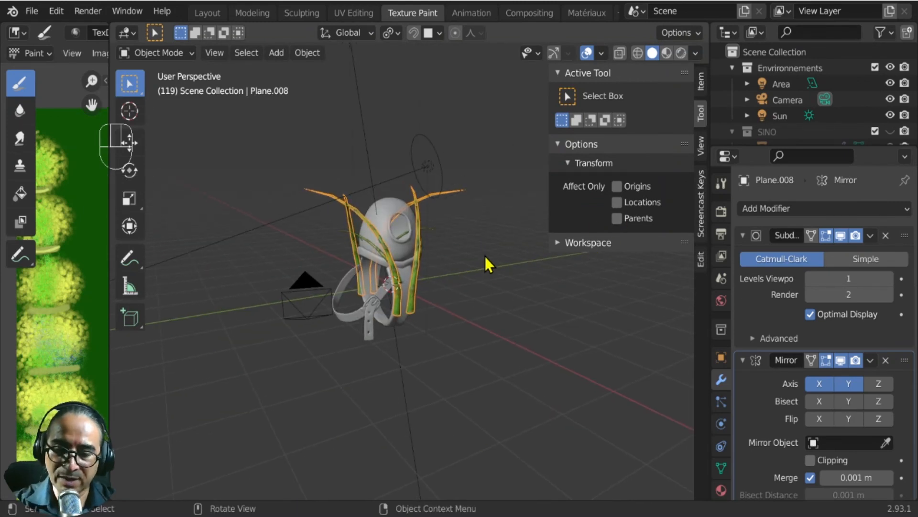
left_click(701, 147)
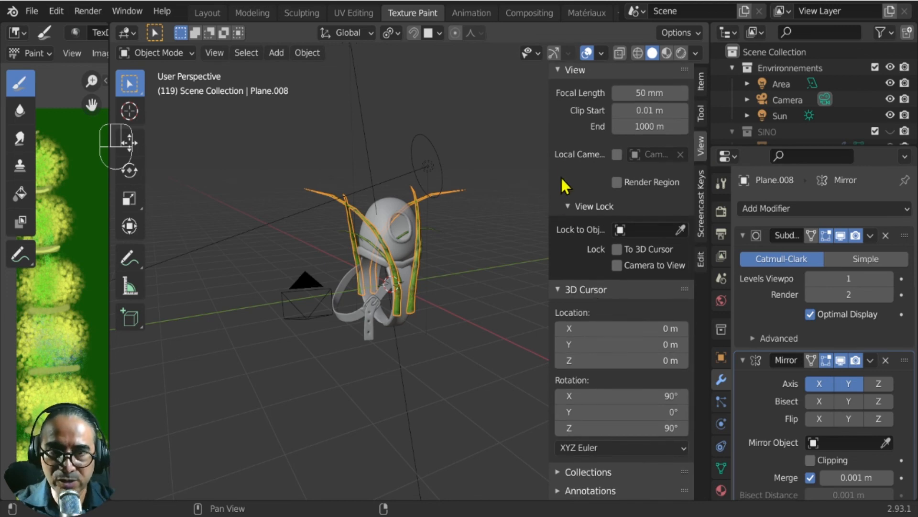
left_click(558, 73)
left_click(558, 275)
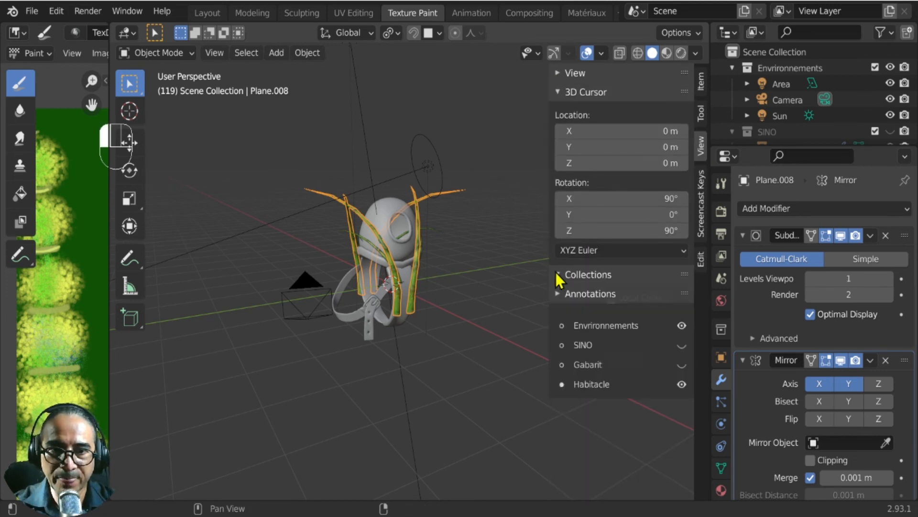
key("ctrl+space")
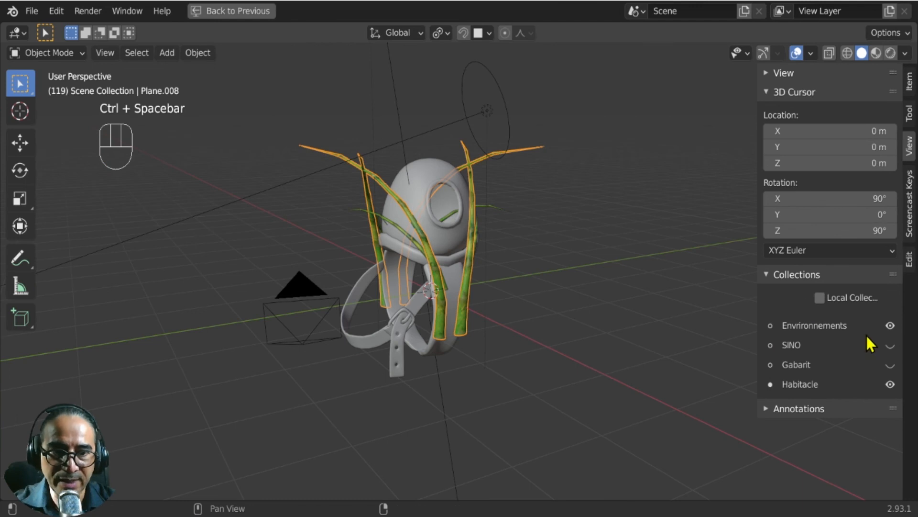
- Make the SINO collection visible with the helmet and bamboo poles, and switch the viewport to Material Preview shading
left_click(891, 345)
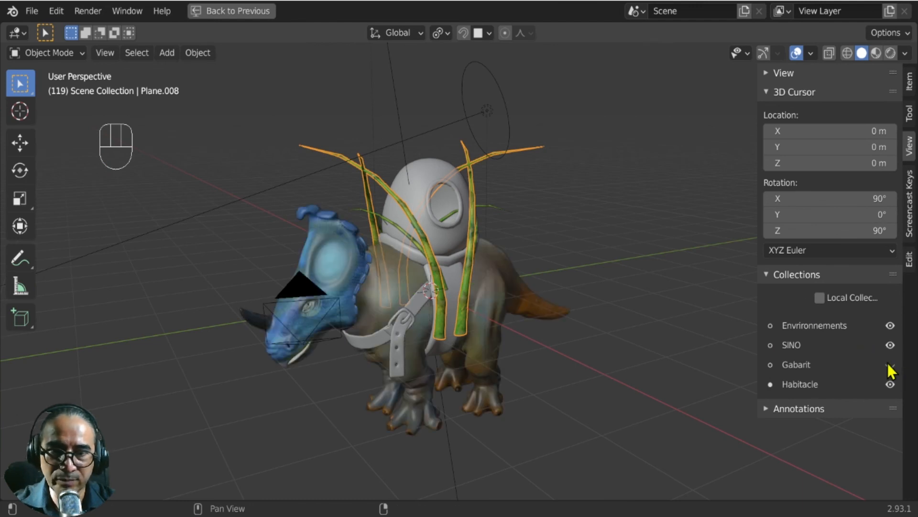
middle_click_drag(616, 375, 595, 352)
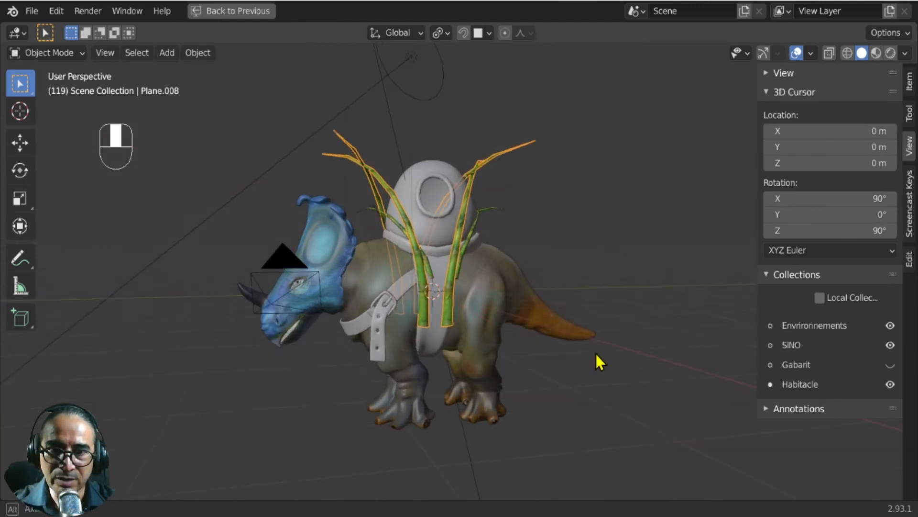
left_click(876, 52)
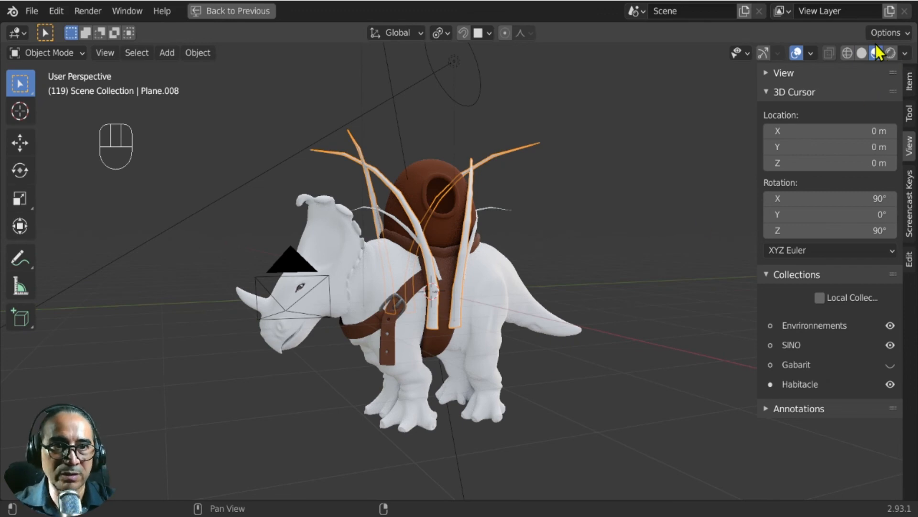
- Select the Sinoceratops, hide the viewport overlays in Rendered shading, and inspect the dinosaur with its bamboo and straps from several angles
scroll(569, 354, "up", 2)
middle_click_drag(550, 366, 603, 373, "shift")
left_click(525, 281)
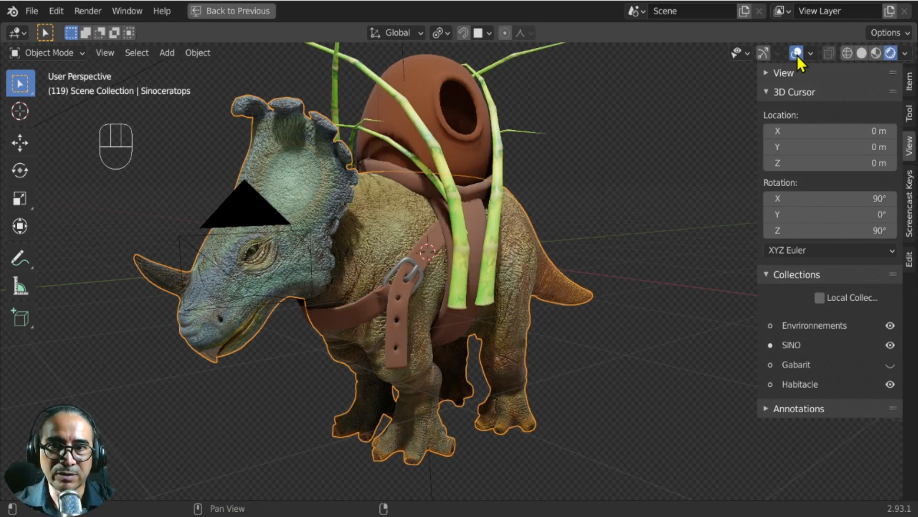
left_click(797, 53)
mouse_move(545, 254)
middle_mouse_down("ctrl")
mouse_move(516, 282)
mouse_move(498, 333)
mouse_move(641, 342)
mouse_move(676, 332)
mouse_move(682, 344)
mouse_move(461, 349)
mouse_move(530, 280)
mouse_move(537, 347)
middle_mouse_up("ctrl")
middle_click_drag(526, 330, 553, 349)
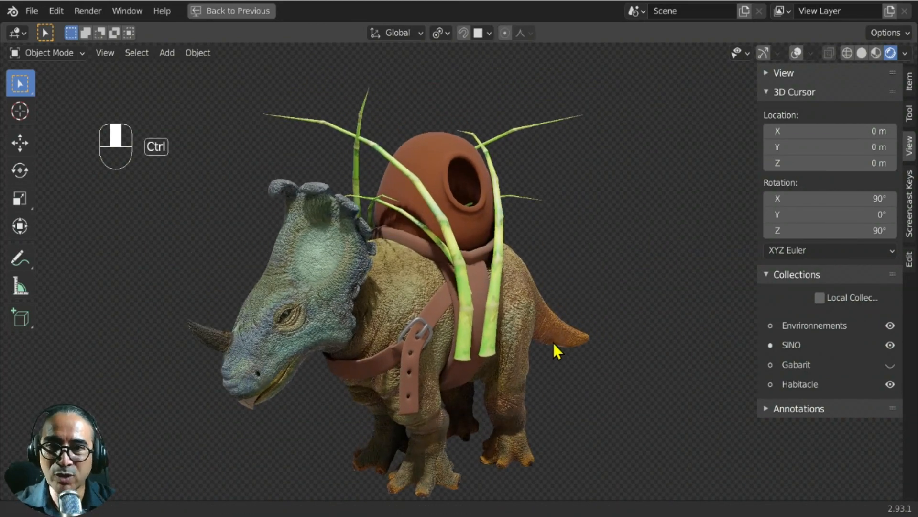
middle_click_drag(494, 384, 437, 402)
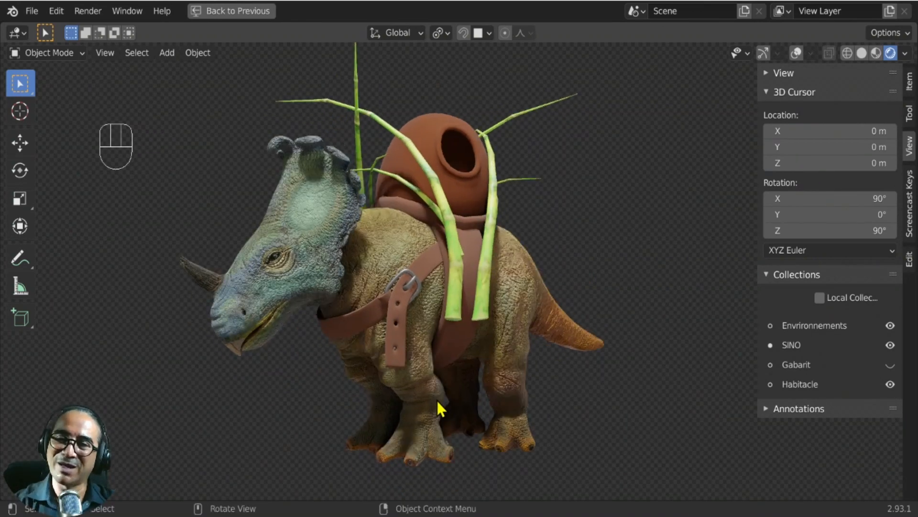